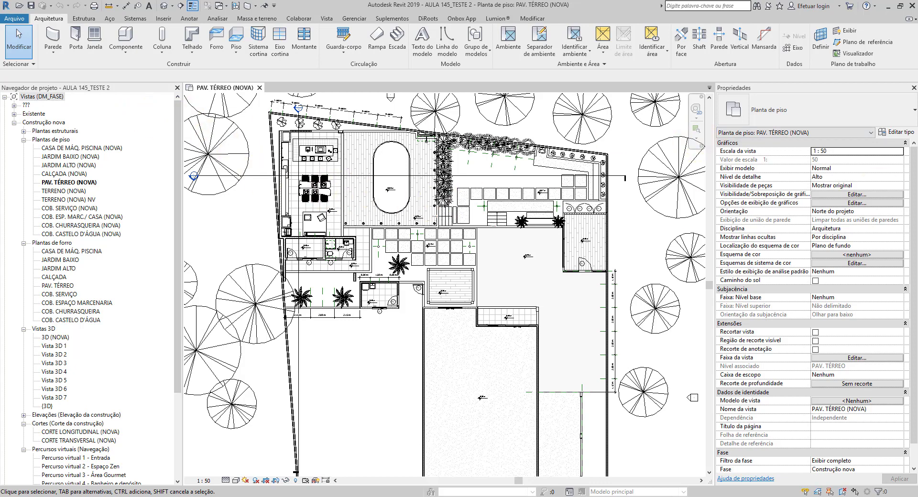
pyautogui.scroll(5, 427, 237)
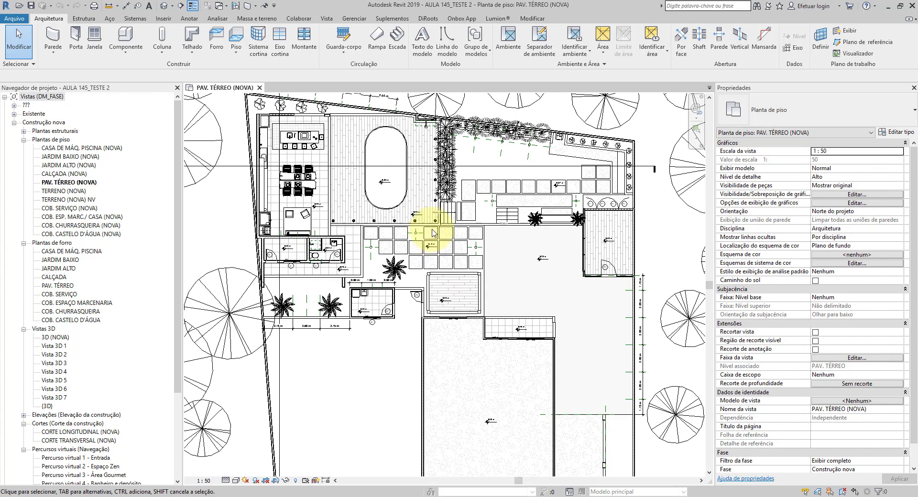
pyautogui.scroll(-5, 433, 233)
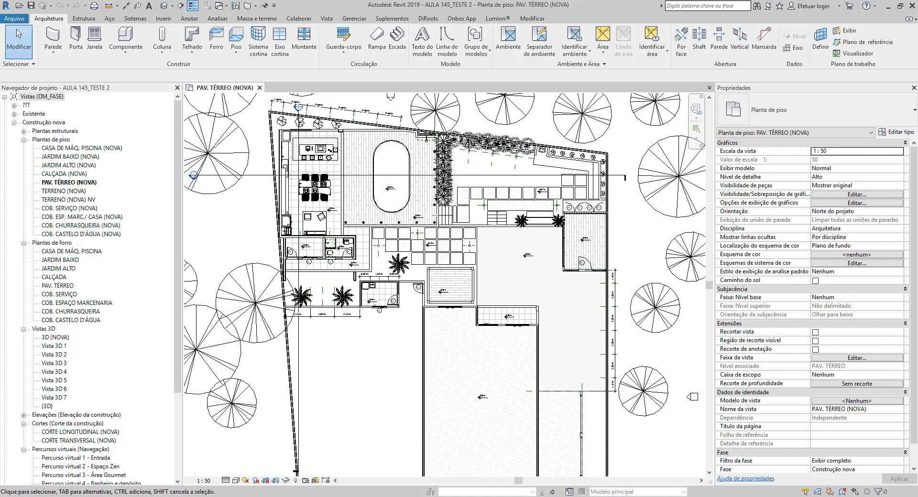
pyautogui.scroll(-1, 377, 204)
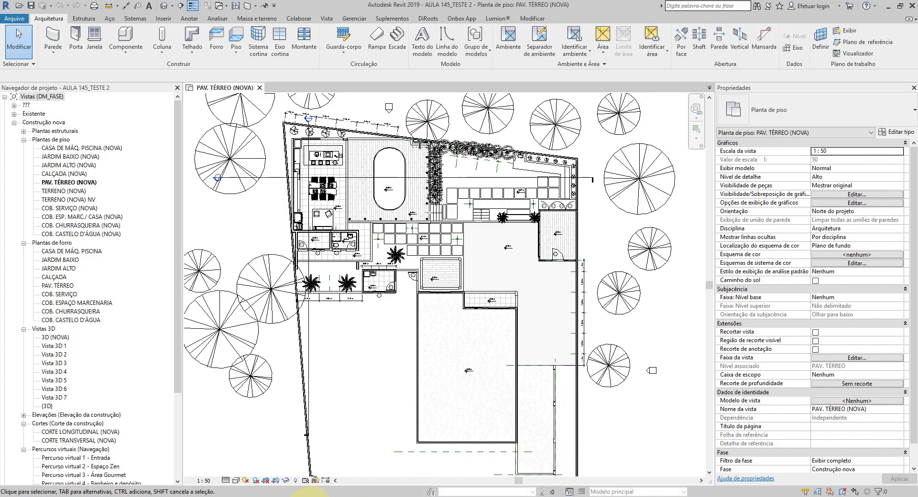
# Step: Switch to the Word course schedule and review the opening lesson list from Aula 01 to Aula 24
pyautogui.moveTo(310, 494)
pyautogui.click(349, 471)
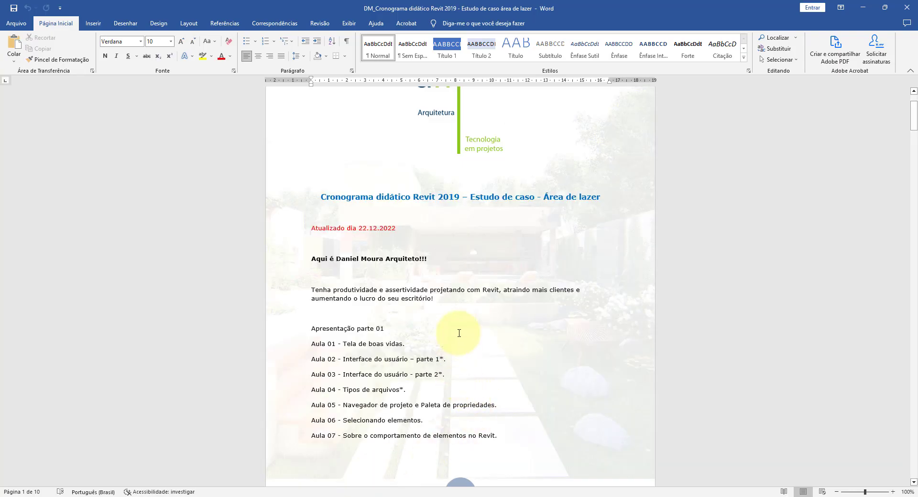
pyautogui.scroll(-6, 458, 333)
pyautogui.scroll(2, 458, 337)
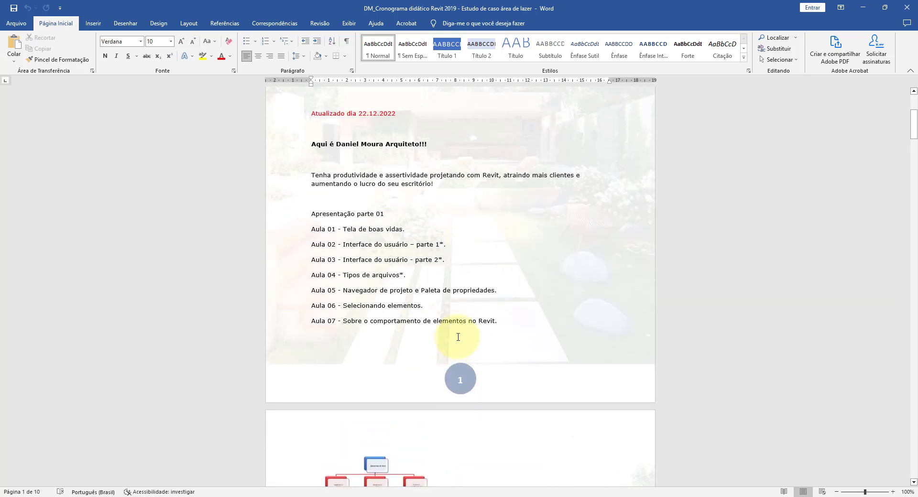
pyautogui.scroll(3, 464, 316)
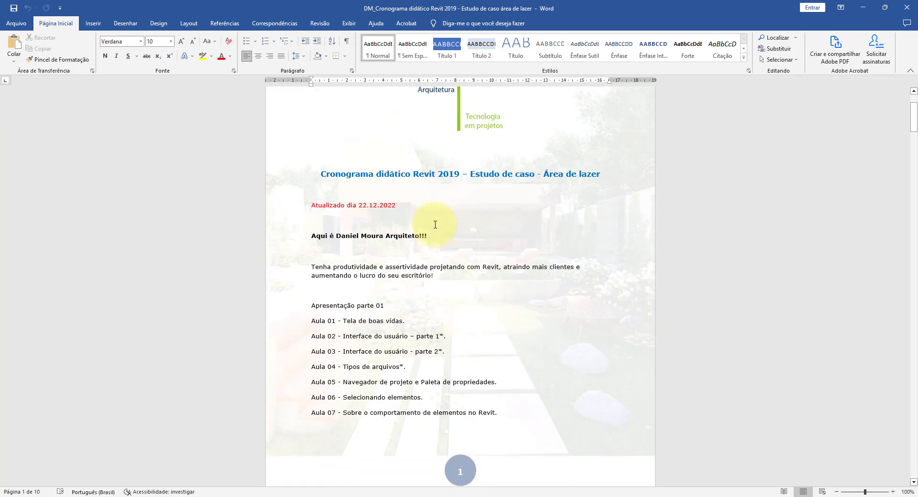
pyautogui.scroll(-3, 430, 232)
pyautogui.scroll(2, 432, 174)
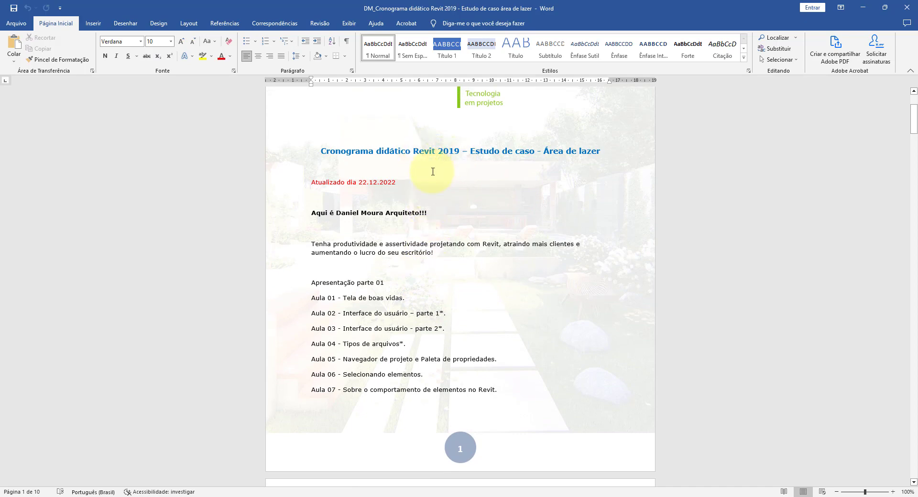
pyautogui.scroll(-4, 417, 212)
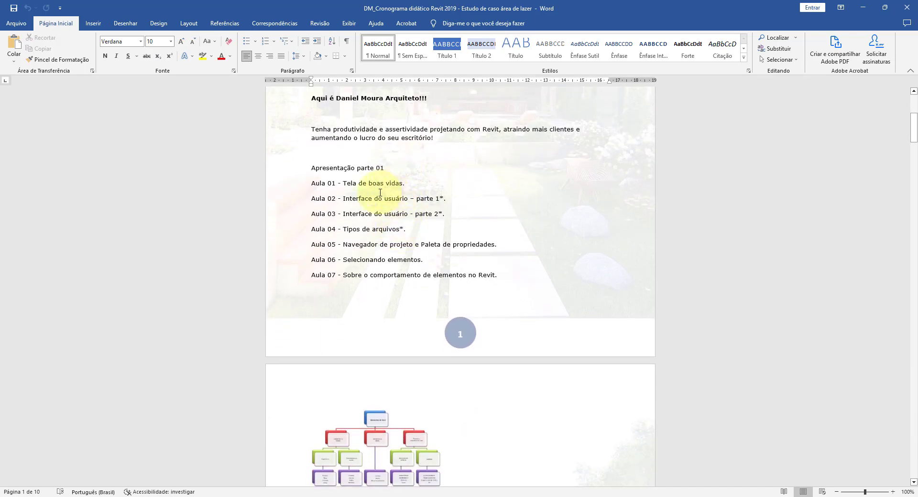
pyautogui.scroll(-13, 437, 201)
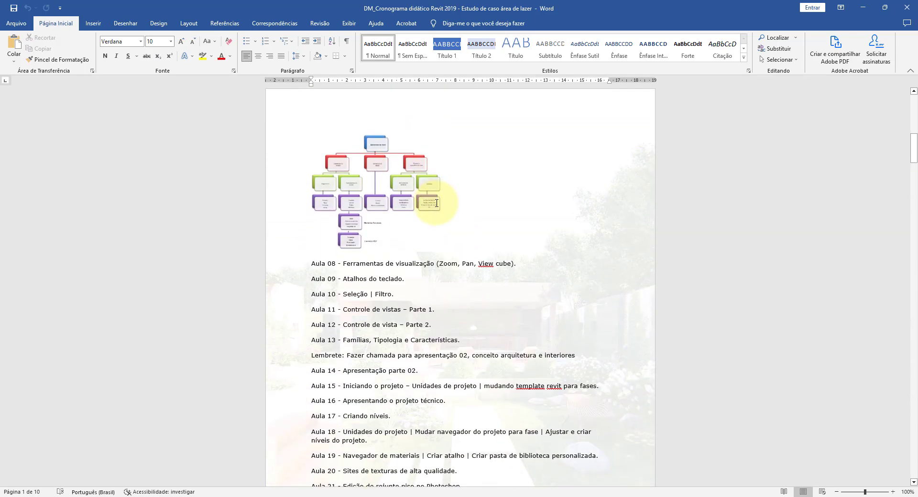
pyautogui.scroll(-9, 437, 204)
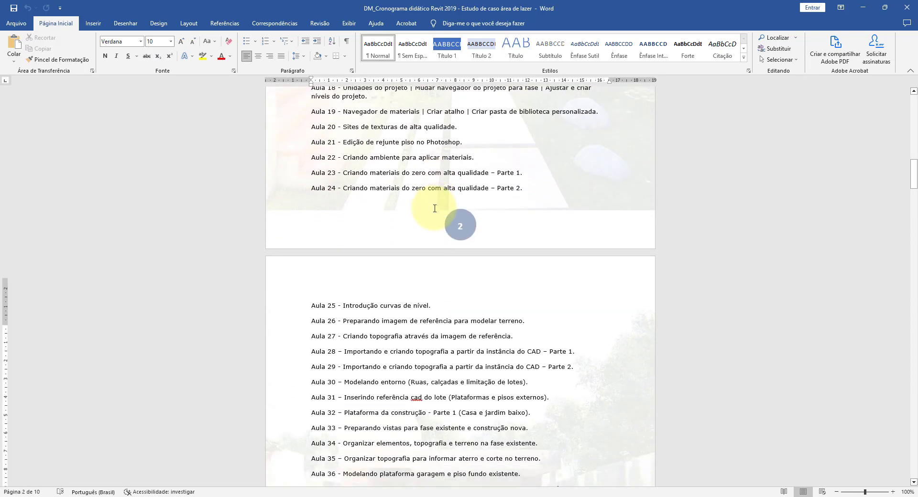
pyautogui.scroll(3, 434, 209)
pyautogui.scroll(3, 434, 210)
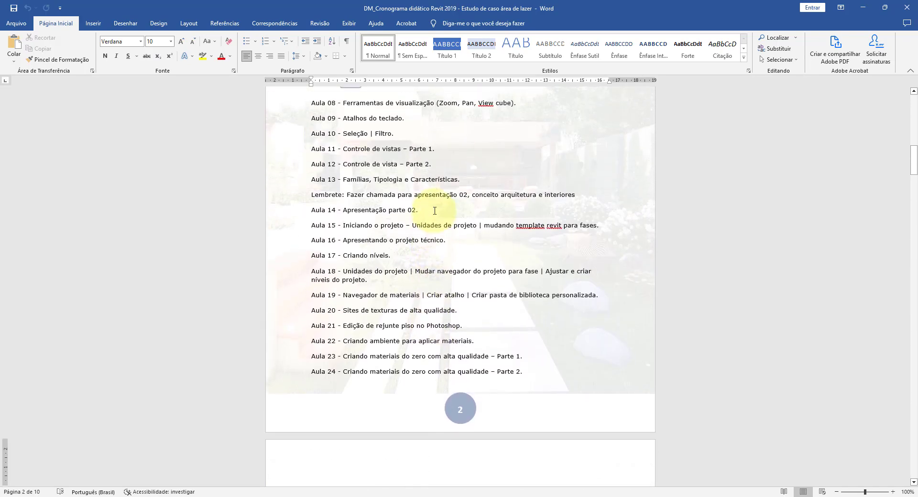
# Step: Review the remaining lessons in the schedule, from Aula 25 through Aula 144
pyautogui.scroll(-4, 434, 211)
pyautogui.scroll(-8, 433, 213)
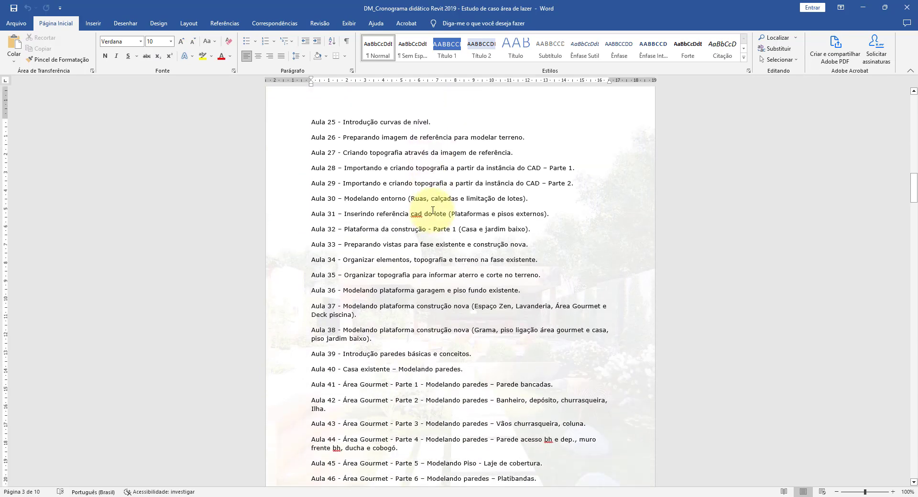
pyautogui.scroll(-12, 433, 210)
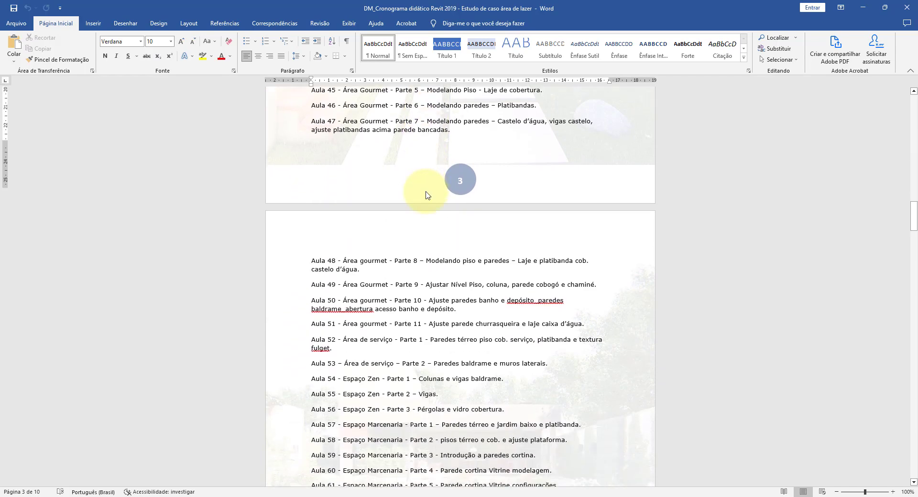
pyautogui.scroll(-16, 427, 196)
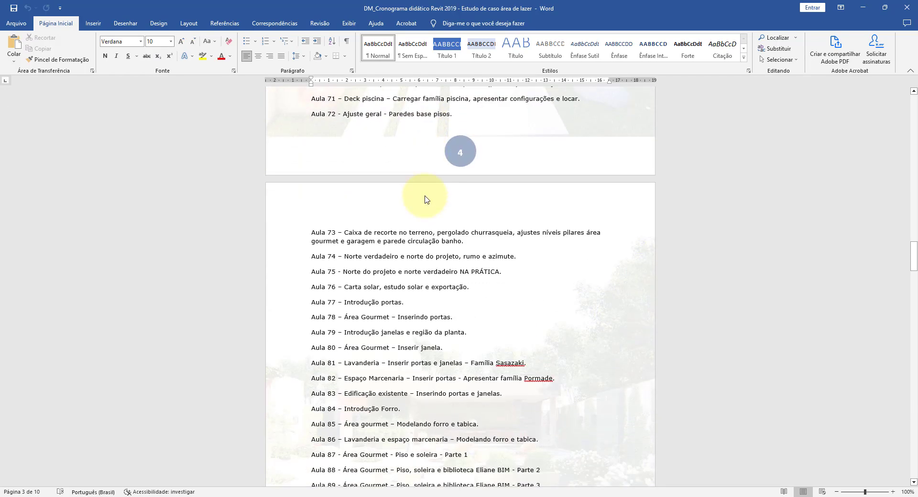
pyautogui.scroll(-11, 427, 200)
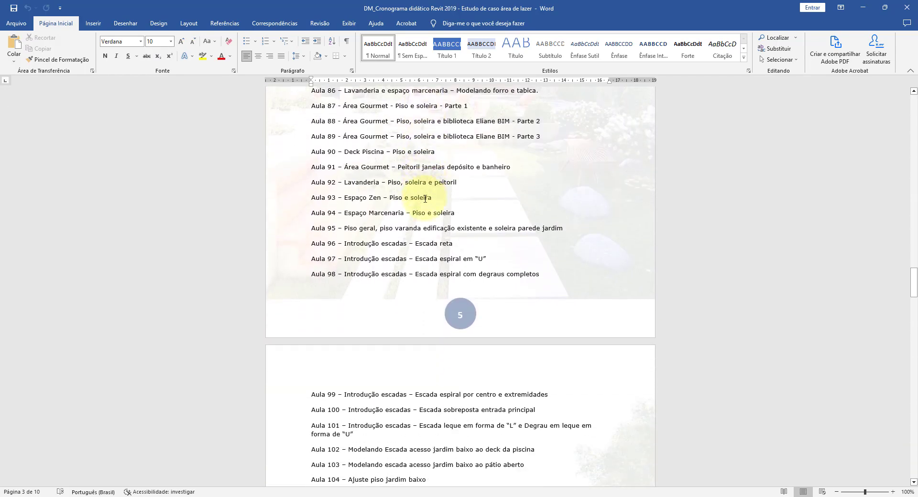
pyautogui.scroll(-11, 424, 198)
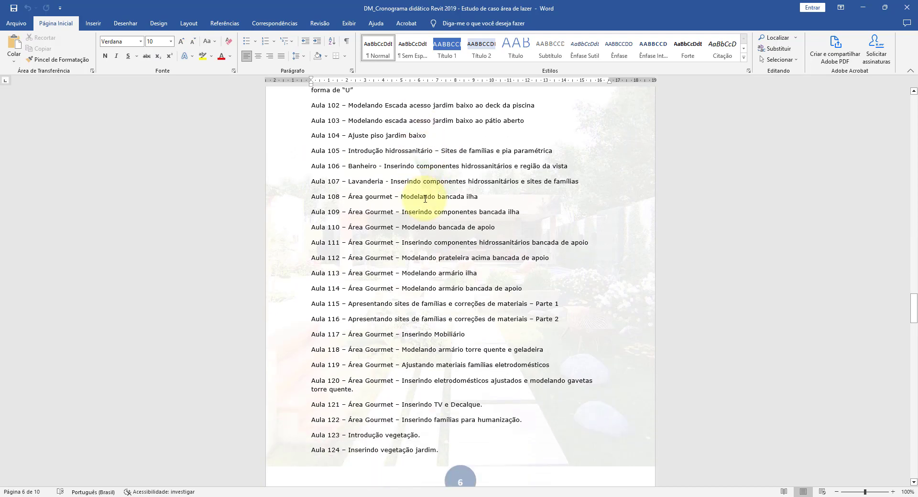
pyautogui.scroll(-12, 425, 199)
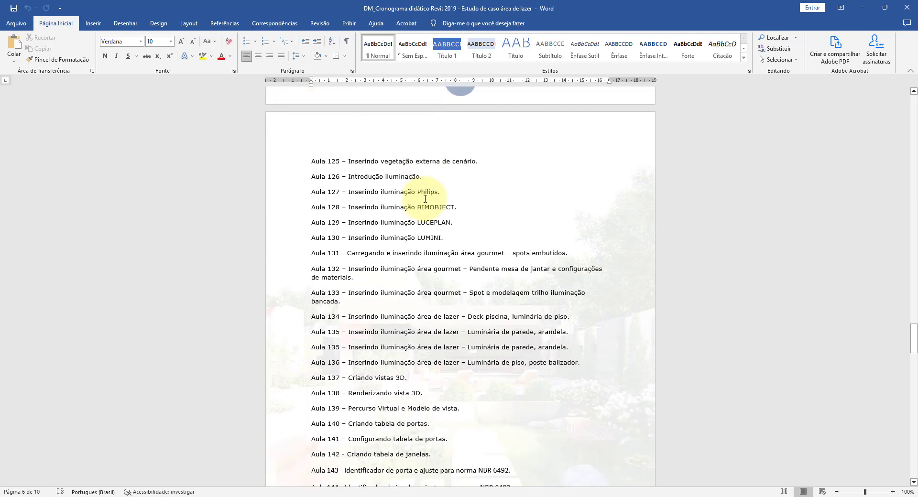
pyautogui.scroll(-1, 425, 198)
pyautogui.scroll(-5, 424, 199)
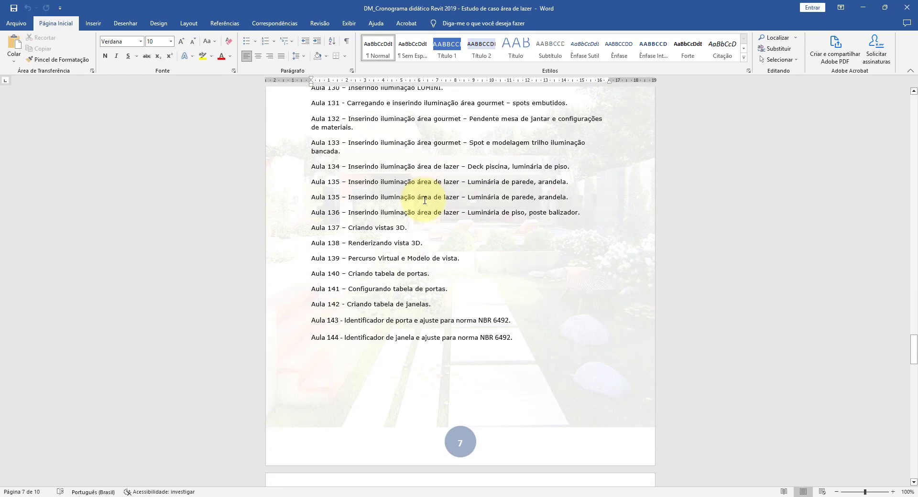
pyautogui.scroll(-12, 462, 177)
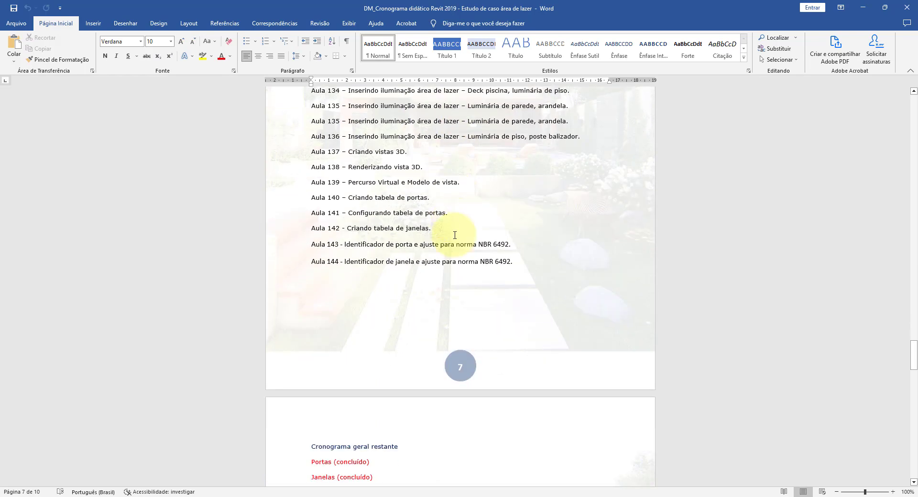
# Step: Read the NBR 6492 documentation topics, focusing on the line about configuring annotations for room names, levels, texts and dimensions
pyautogui.scroll(-20, 455, 237)
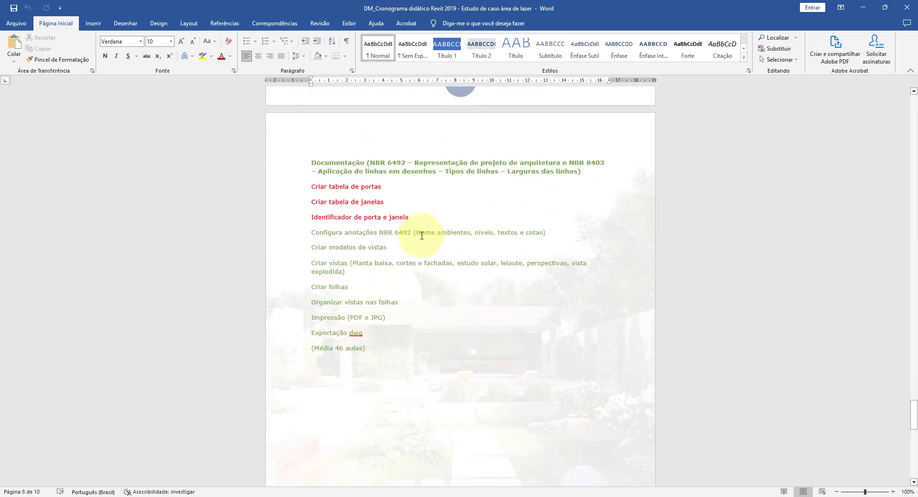
pyautogui.click(421, 234)
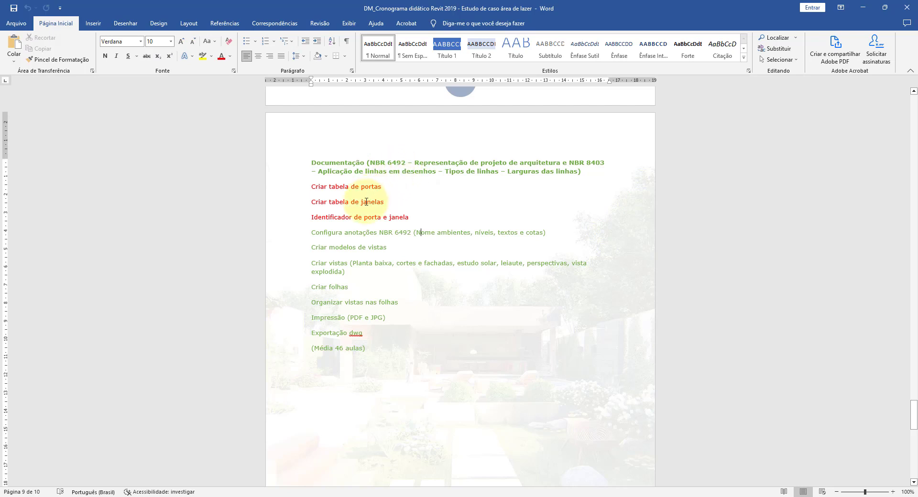
pyautogui.scroll(-1, 327, 207)
pyautogui.moveTo(314, 209); pyautogui.dragTo(442, 209)
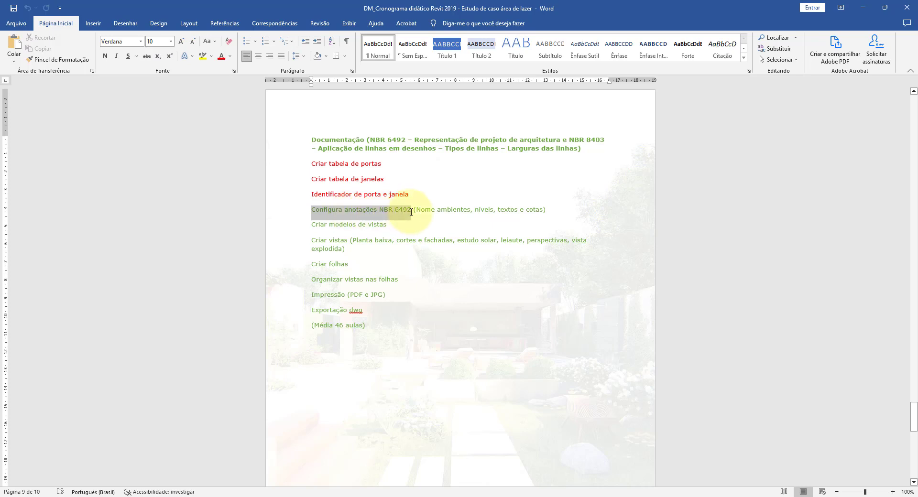
pyautogui.moveTo(411, 212); pyautogui.dragTo(441, 210)
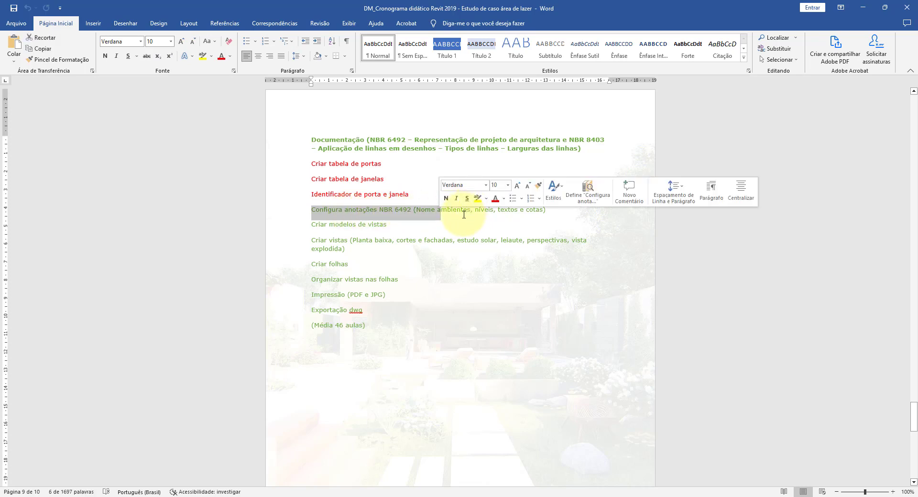
pyautogui.click(486, 215)
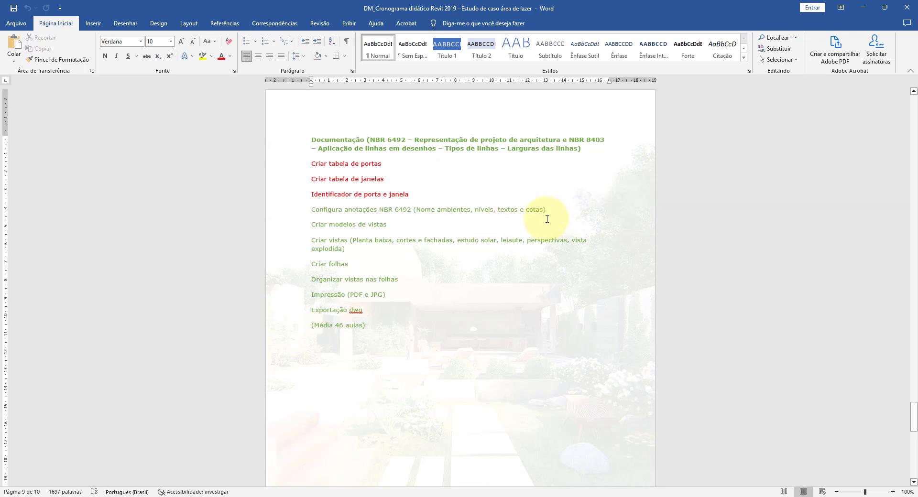
# Step: Switch back to the Revit ground floor plan and examine the bathroom and storage room with their door, window and level annotations
pyautogui.click(863, 7)
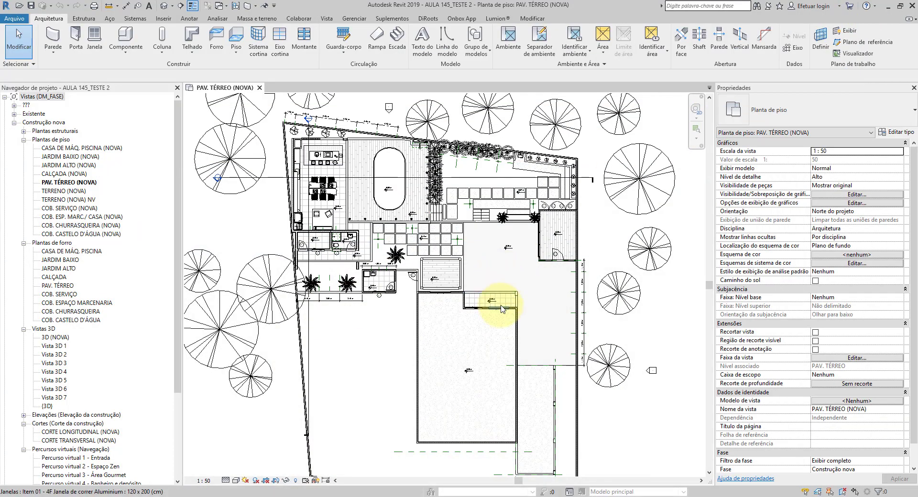
pyautogui.scroll(3, 500, 308)
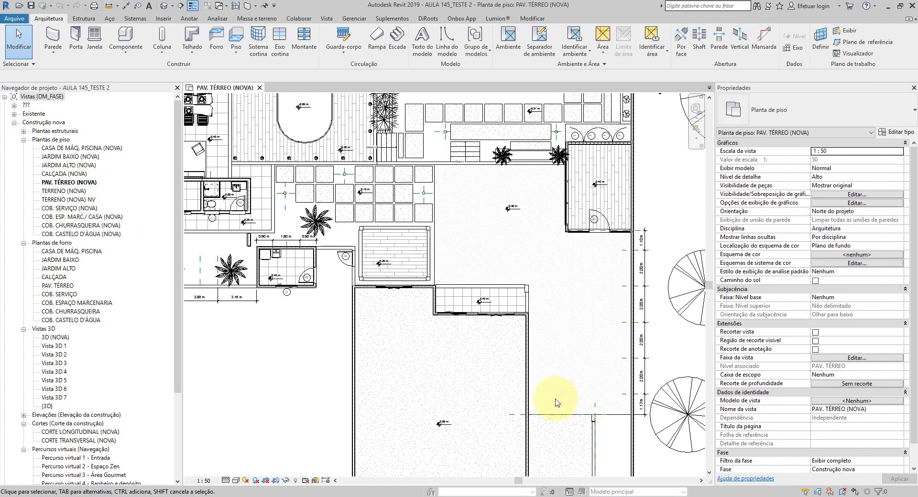
pyautogui.scroll(-3, 483, 215)
pyautogui.scroll(3, 393, 177)
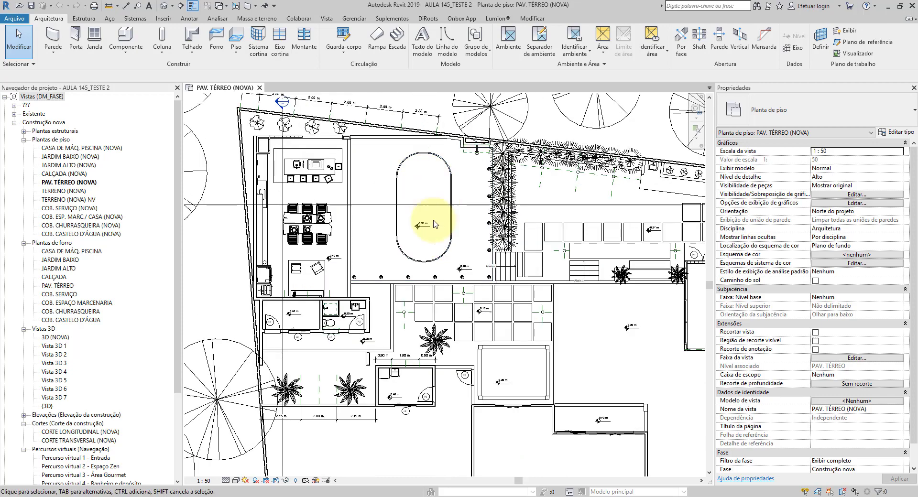
pyautogui.scroll(3, 525, 391)
pyautogui.scroll(-3, 318, 352)
pyautogui.scroll(4, 567, 352)
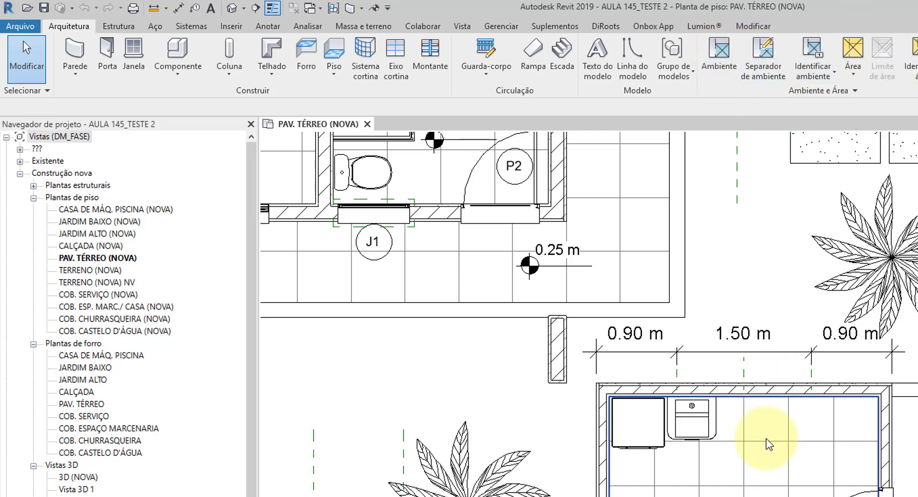
pyautogui.scroll(-3, 767, 436)
pyautogui.scroll(4, 483, 245)
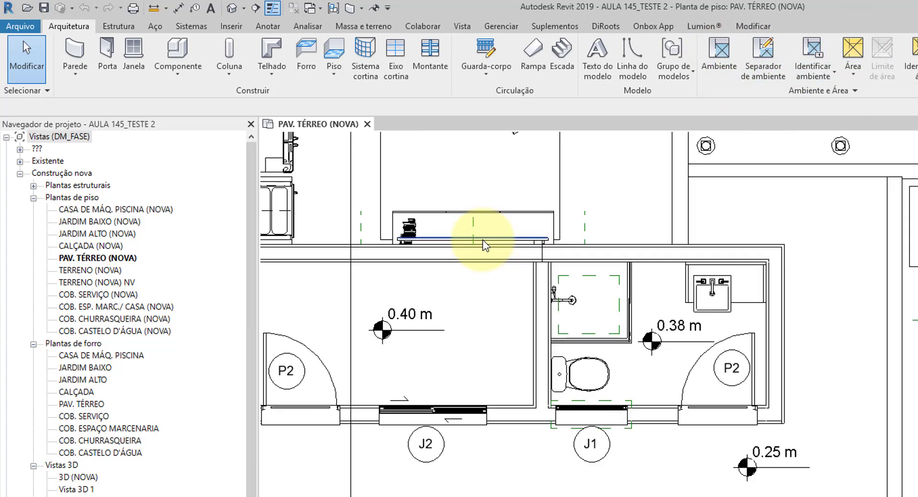
pyautogui.scroll(2, 594, 299)
pyautogui.scroll(-3, 654, 340)
# Step: Examine the gourmet area, pool deck and laundry room in the ground floor plan as spaces that need room names
pyautogui.moveTo(641, 223); pyautogui.dragTo(622, 337, button='middle')
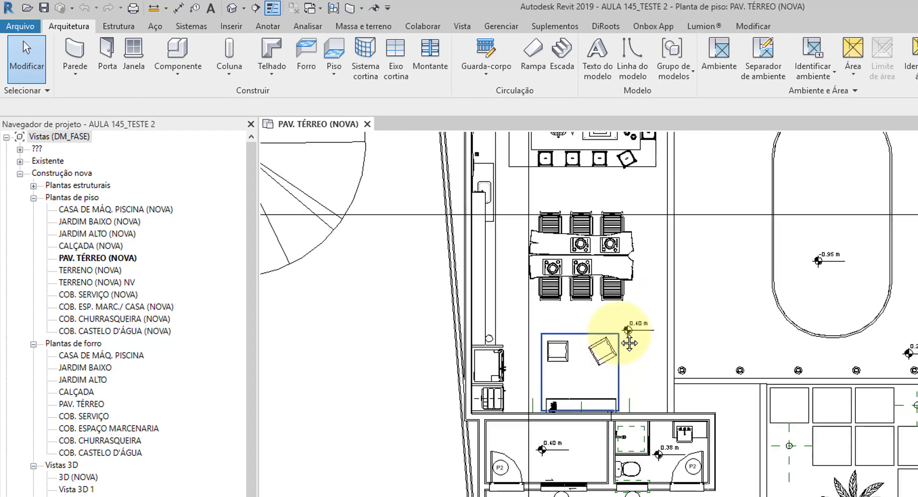
pyautogui.scroll(3, 602, 258)
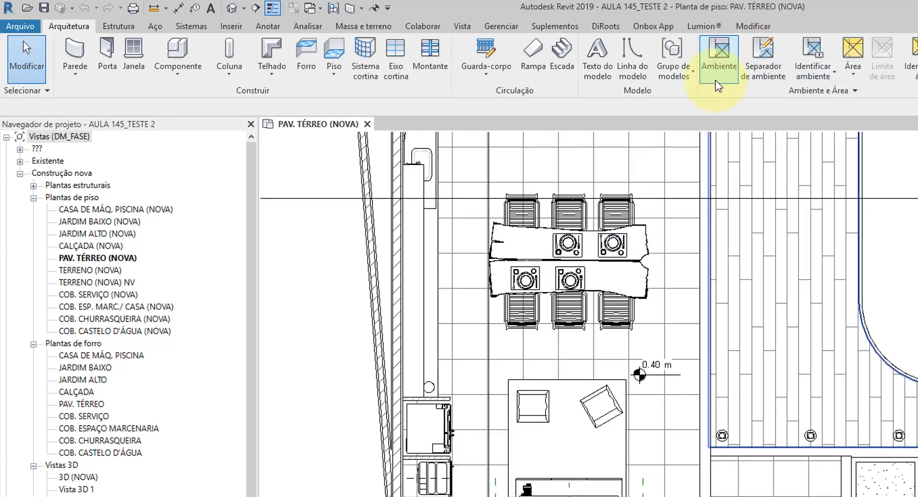
pyautogui.scroll(-5, 654, 317)
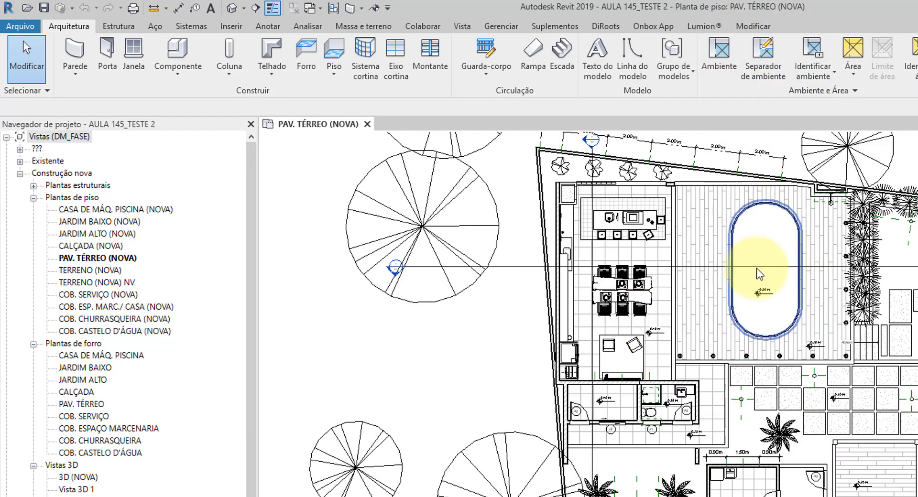
pyautogui.scroll(5, 741, 454)
pyautogui.scroll(6, 769, 495)
pyautogui.moveTo(769, 495); pyautogui.dragTo(731, 406, button='middle')
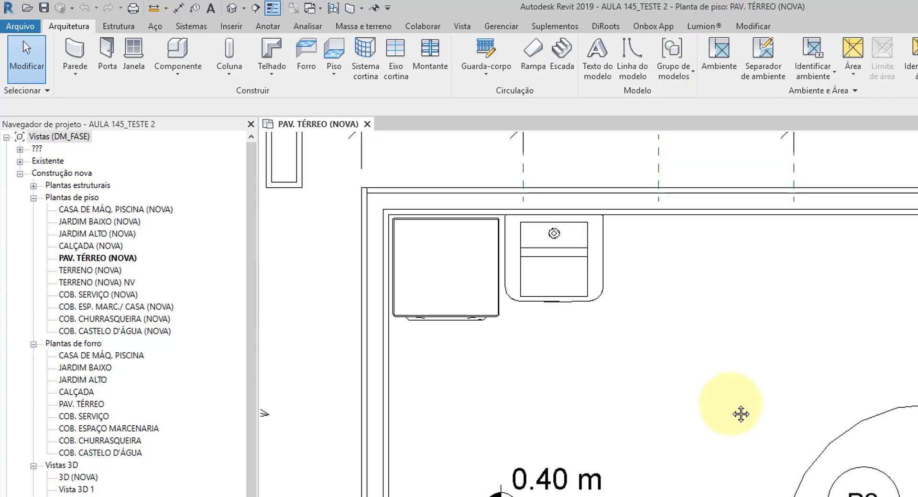
pyautogui.scroll(-2, 693, 397)
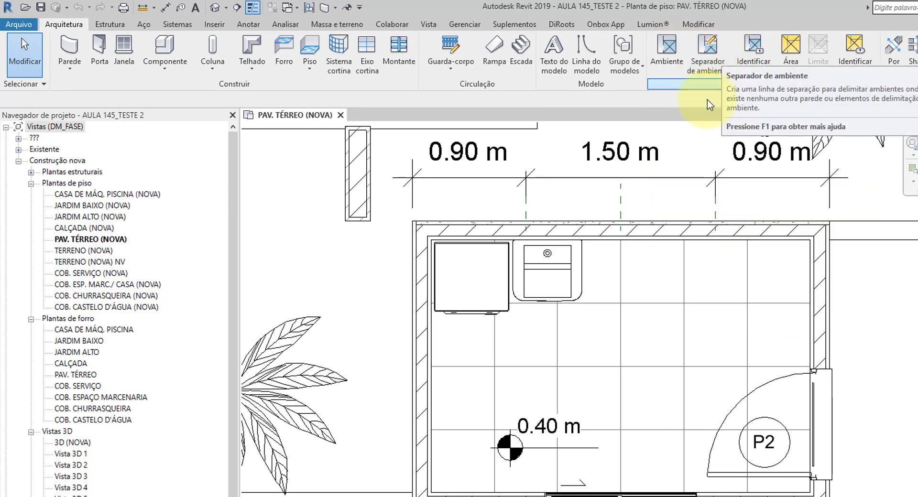
pyautogui.scroll(-8, 676, 351)
pyautogui.scroll(8, 612, 314)
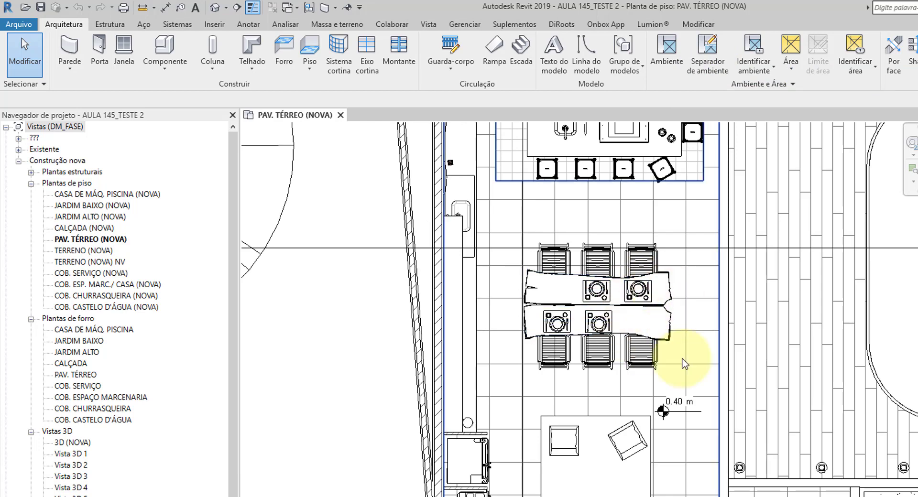
# Step: Place a room with its room tag in the small laundry room with door P2 and window J2, and end the command
pyautogui.scroll(-5, 682, 368)
pyautogui.scroll(2, 709, 224)
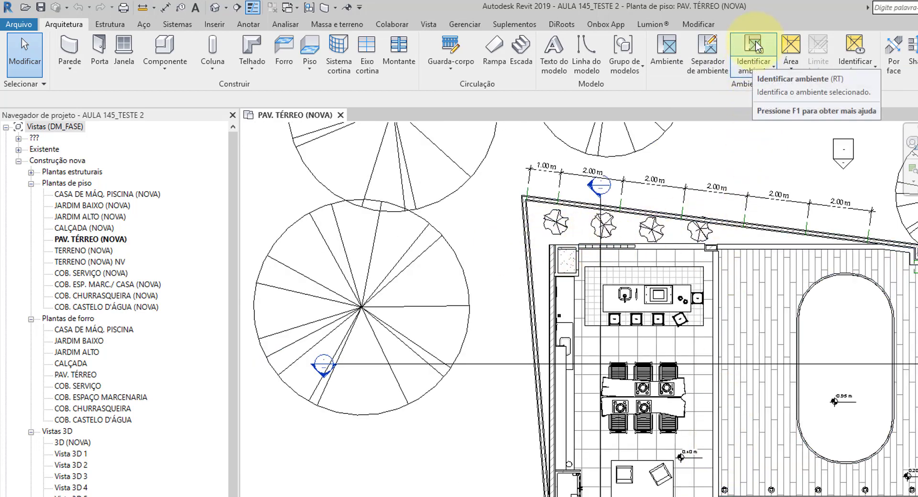
pyautogui.scroll(5, 600, 352)
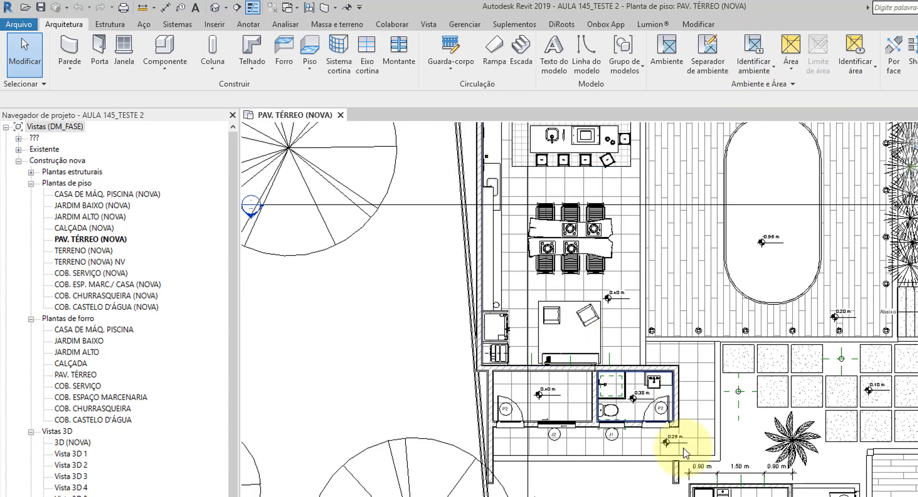
pyautogui.scroll(3, 700, 495)
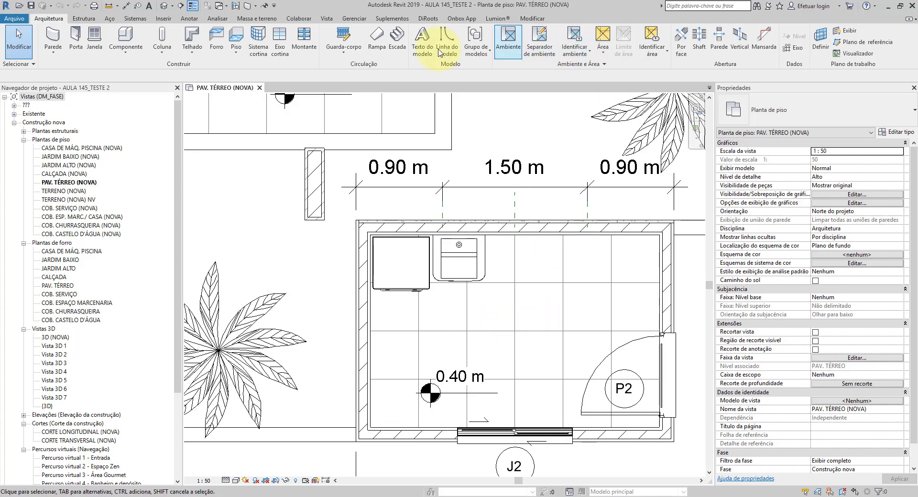
pyautogui.moveTo(584, 299); pyautogui.dragTo(545, 271, button='middle')
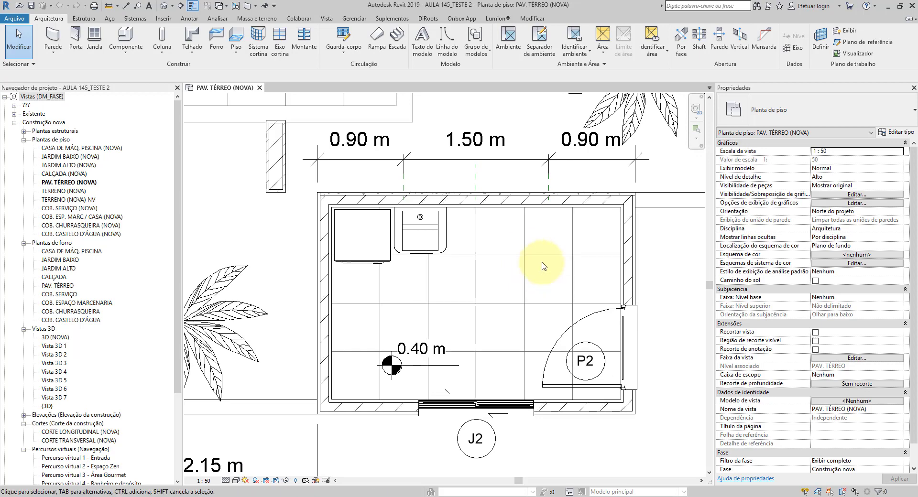
pyautogui.click(510, 38)
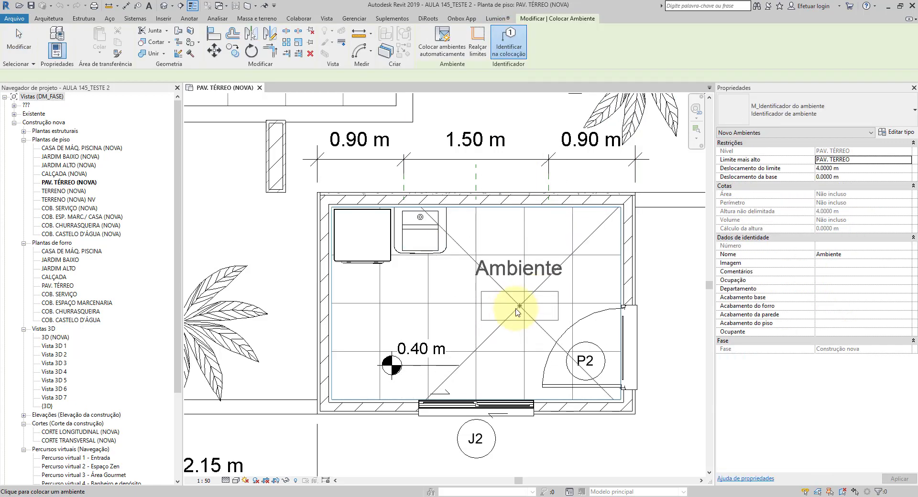
pyautogui.click(44, 19)
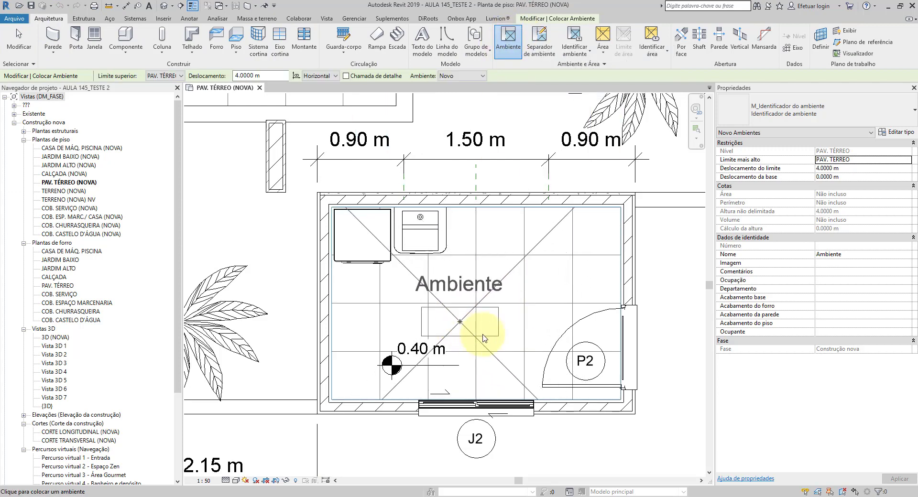
pyautogui.moveTo(488, 330); pyautogui.dragTo(490, 348, button='middle')
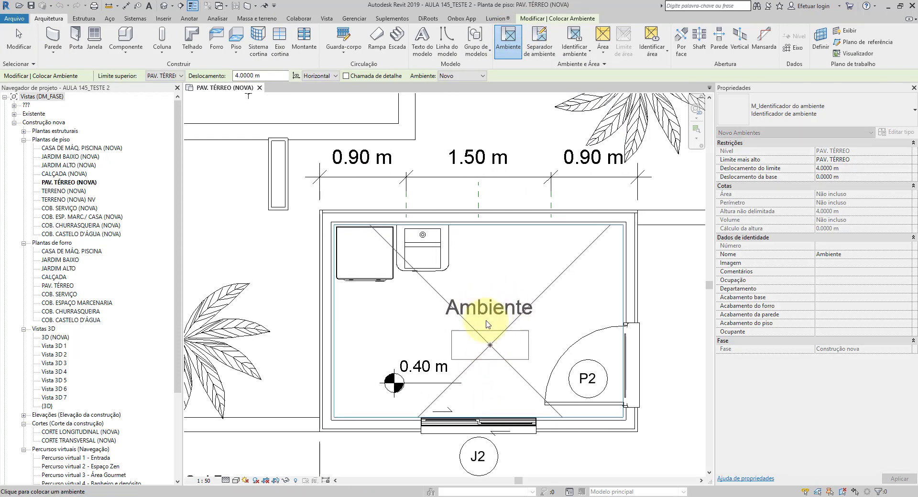
pyautogui.moveTo(417, 302); pyautogui.dragTo(369, 308, button='middle')
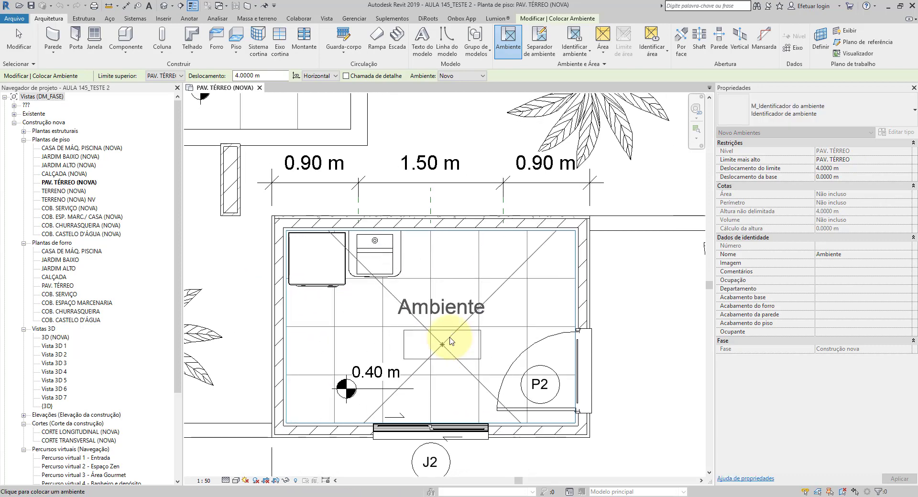
pyautogui.moveTo(425, 341); pyautogui.dragTo(453, 330, button='middle')
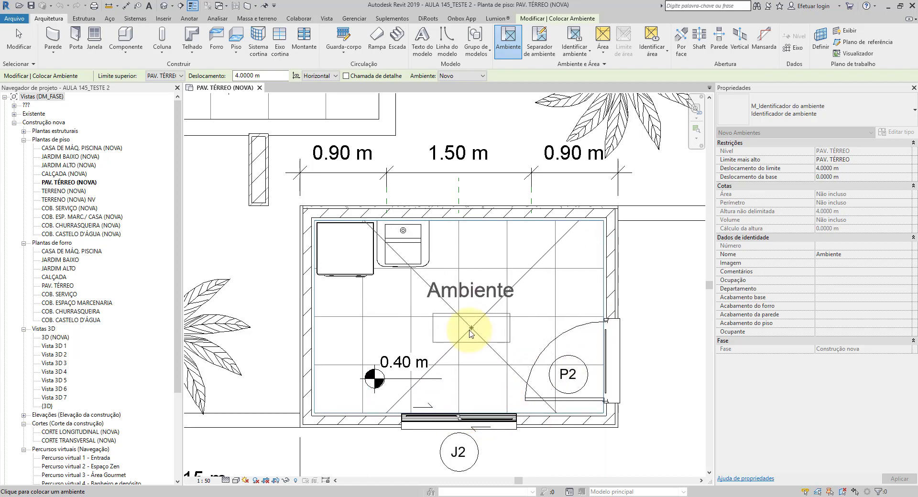
pyautogui.click(470, 336)
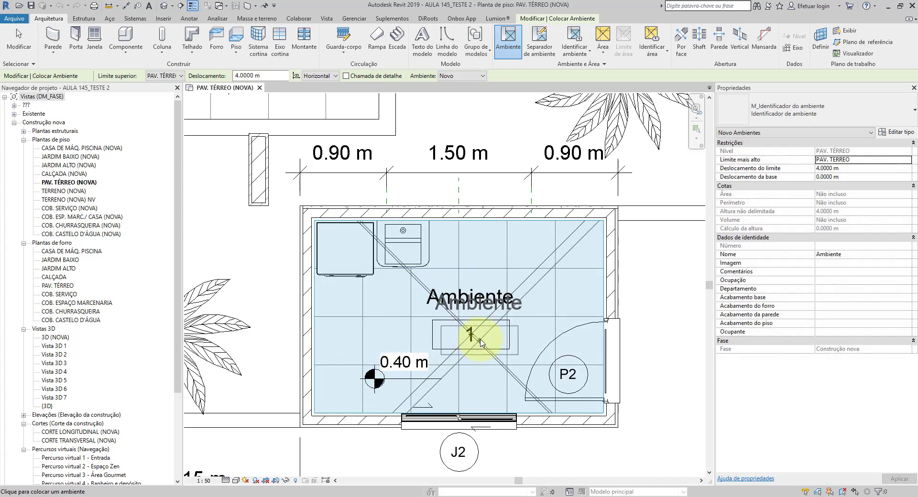
pyautogui.click(18, 40)
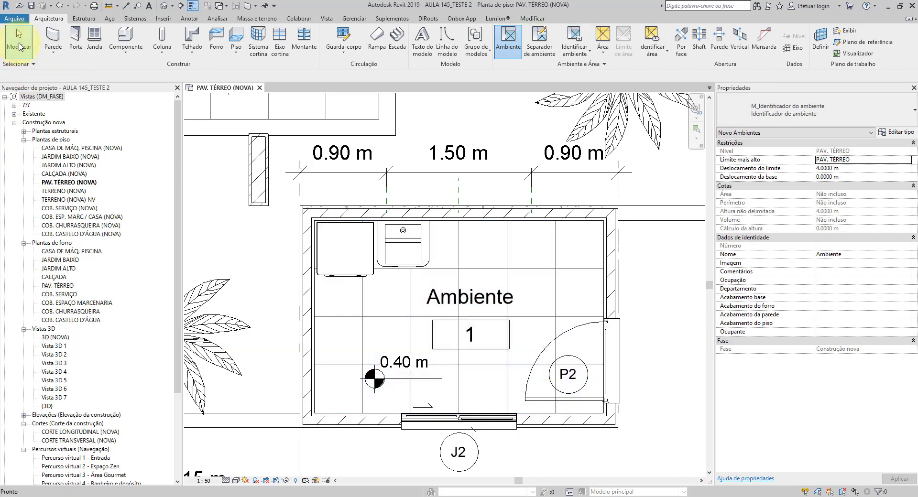
# Step: Review the type properties of the laundry room's door P2, from dimensions and materials to identity data and type mark
pyautogui.click(587, 330)
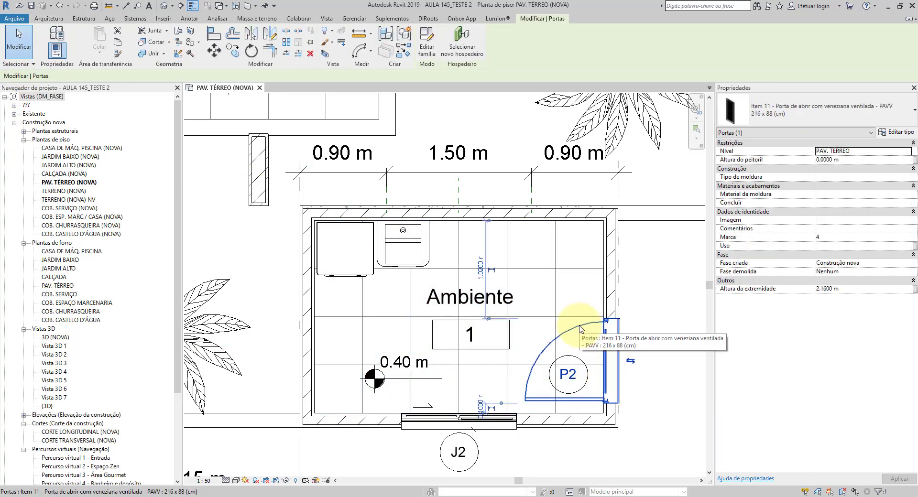
pyautogui.click(895, 134)
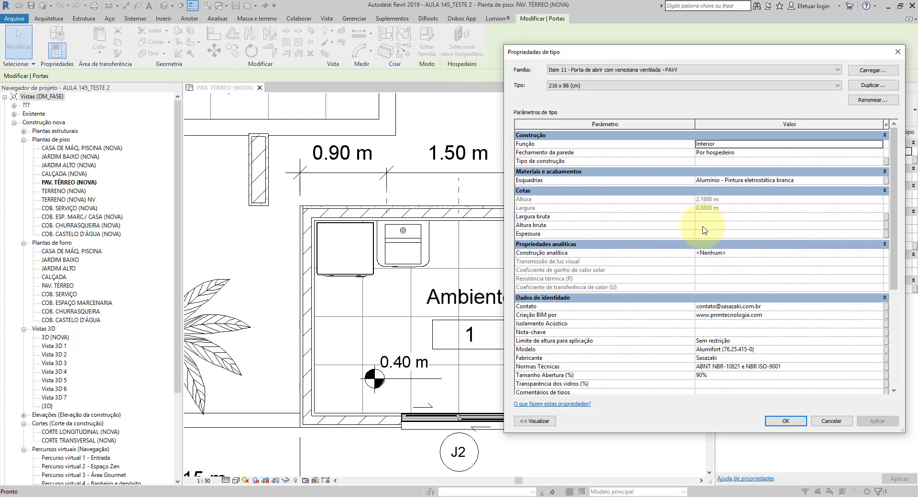
pyautogui.scroll(-3, 704, 231)
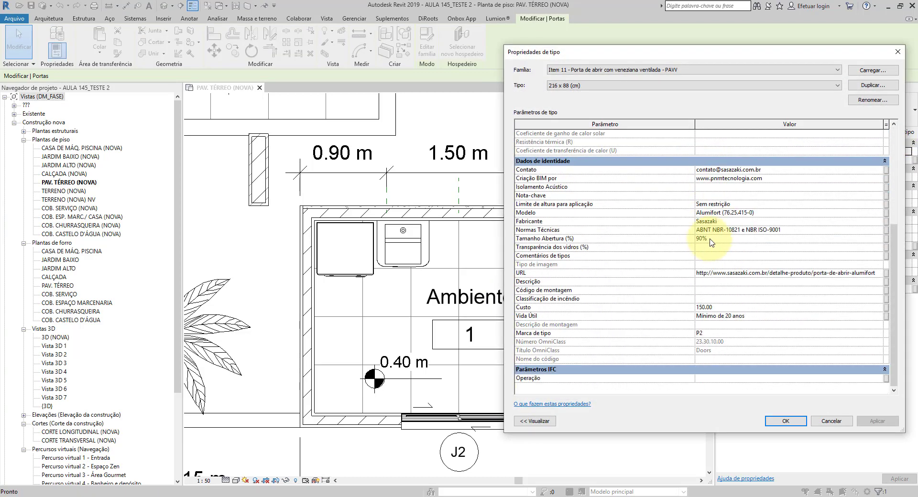
pyautogui.scroll(5, 711, 242)
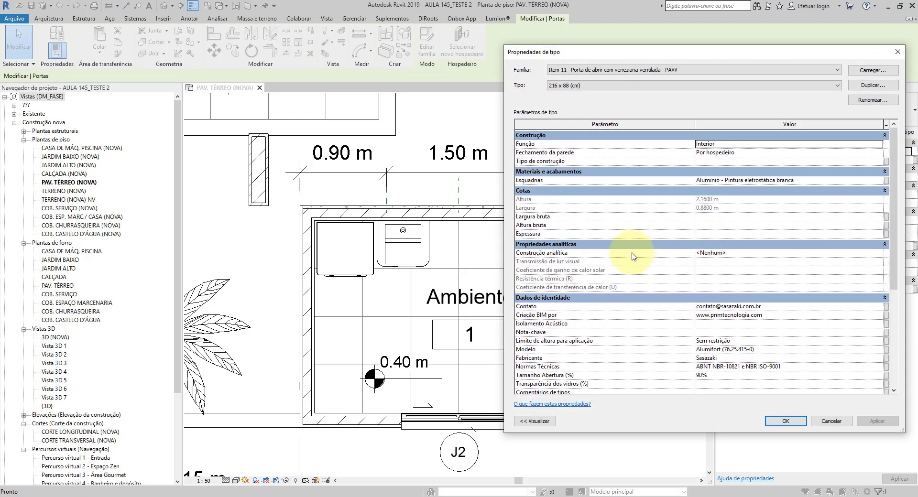
pyautogui.scroll(-5, 747, 268)
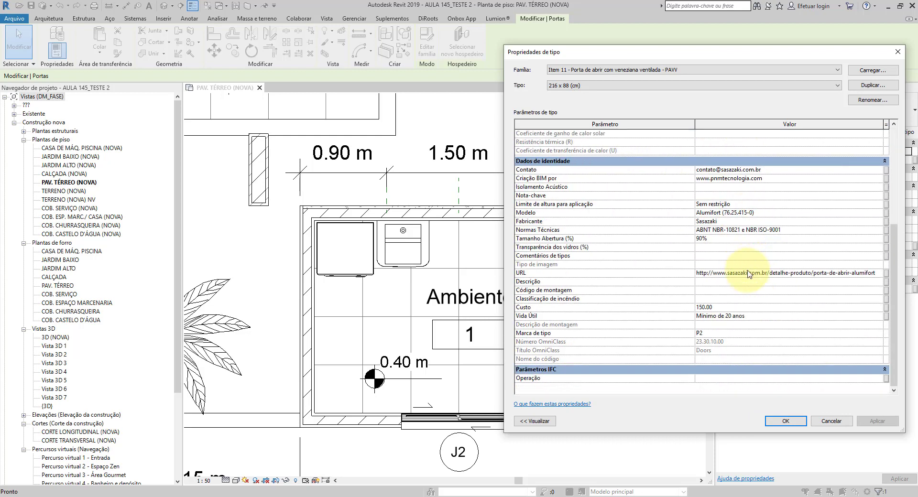
pyautogui.scroll(3, 748, 274)
pyautogui.scroll(3, 748, 275)
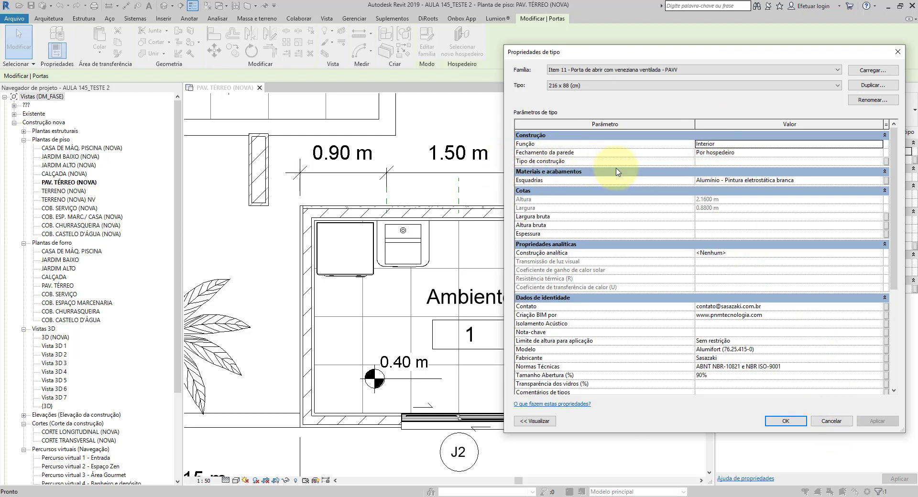
pyautogui.scroll(-5, 618, 173)
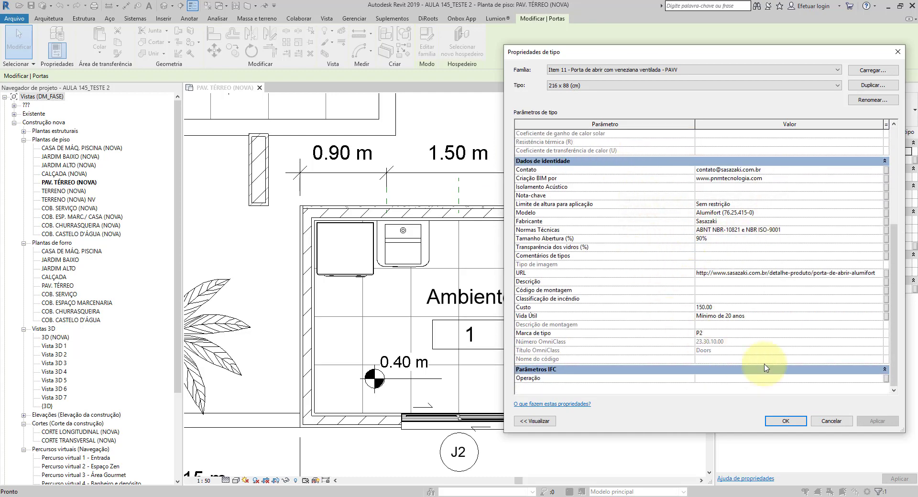
pyautogui.click(785, 420)
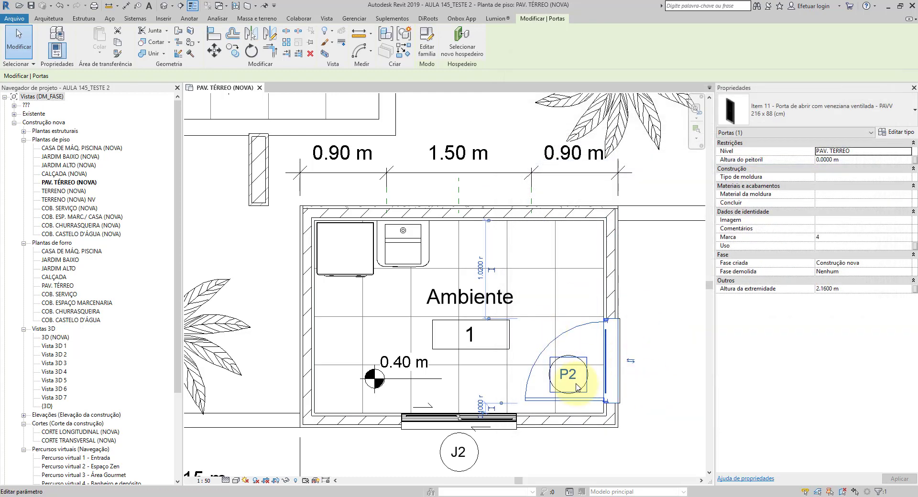
# Step: Select the laundry room's window J2 to check its properties, and clear the selection
pyautogui.moveTo(577, 386); pyautogui.dragTo(553, 307, button='middle')
pyautogui.scroll(3, 516, 316)
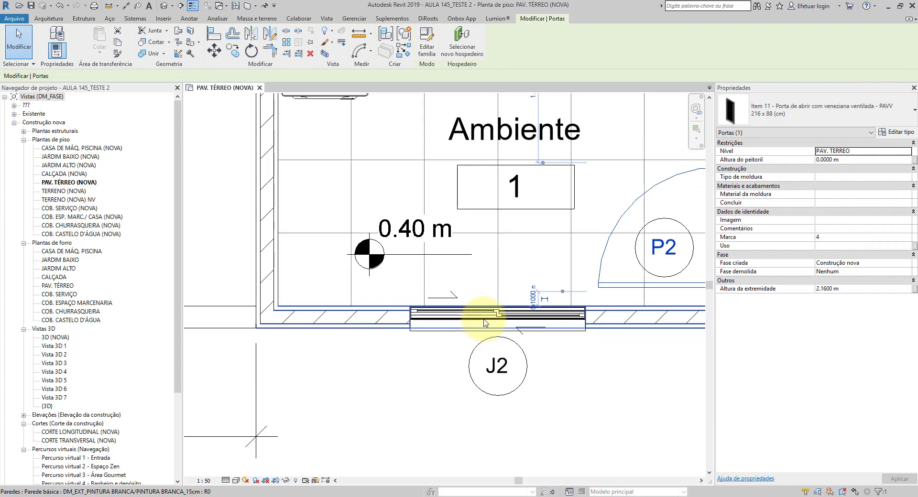
pyautogui.click(485, 323)
pyautogui.click(478, 312)
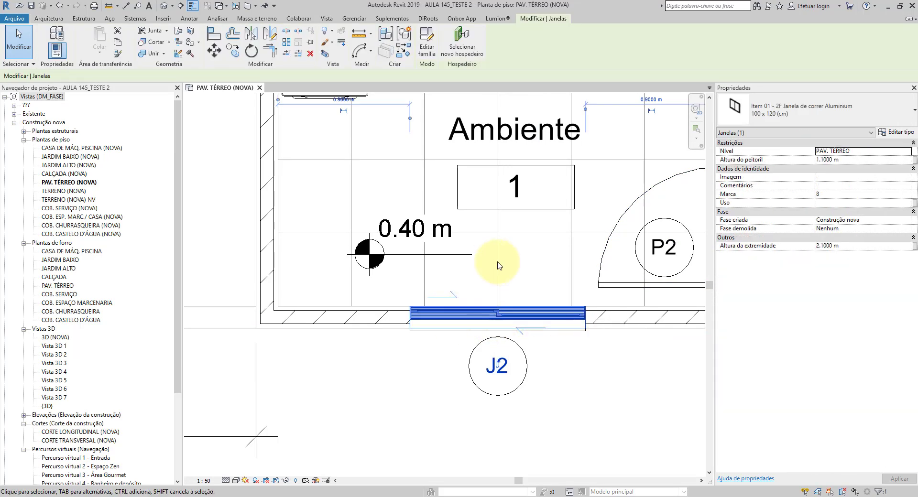
pyautogui.moveTo(500, 258); pyautogui.dragTo(442, 362, button='middle')
pyautogui.press('Escape')
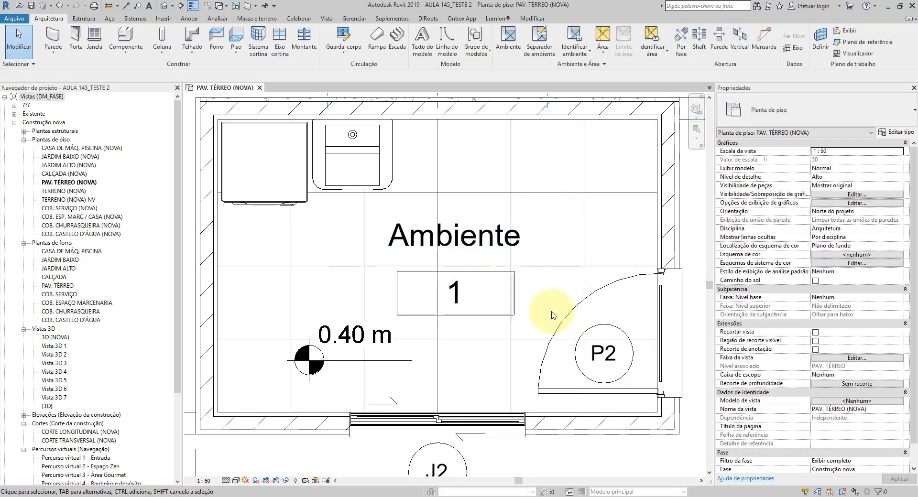
# Step: Examine the room tag's name and number in relation to the laundry room's walls and other annotations
pyautogui.scroll(3, 506, 293)
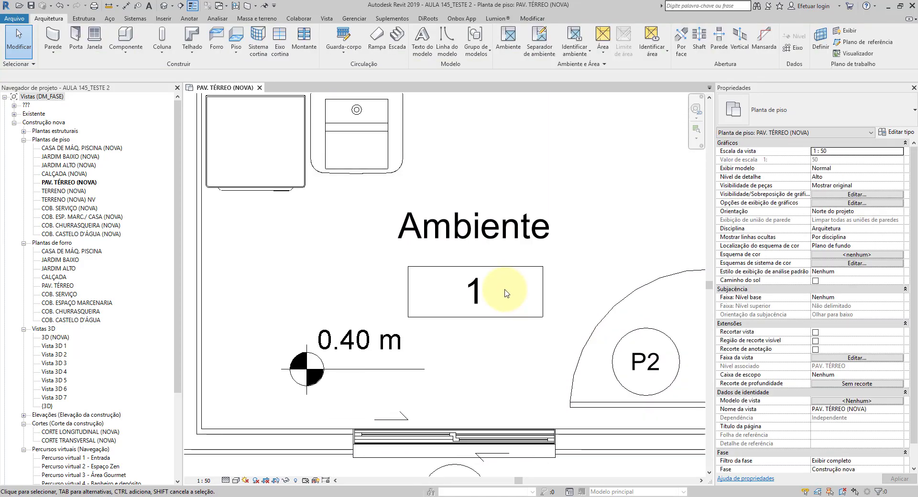
pyautogui.scroll(-4, 507, 293)
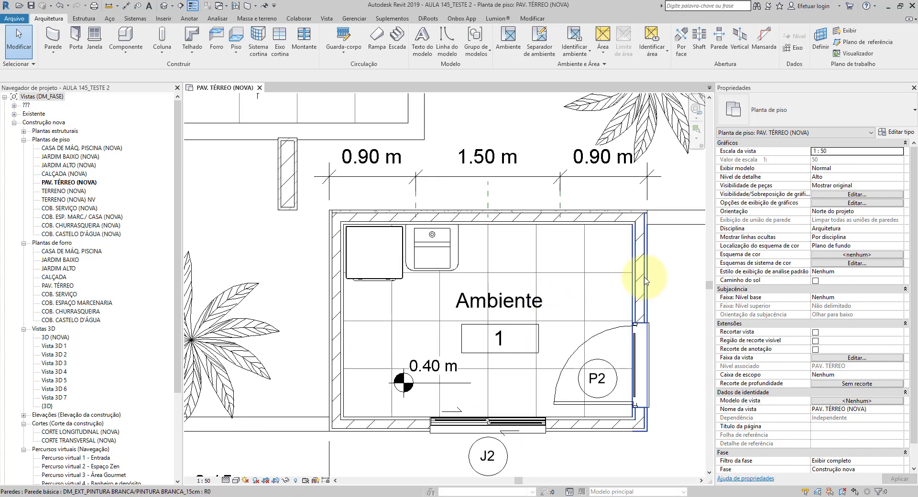
pyautogui.click(645, 281)
pyautogui.press('Escape')
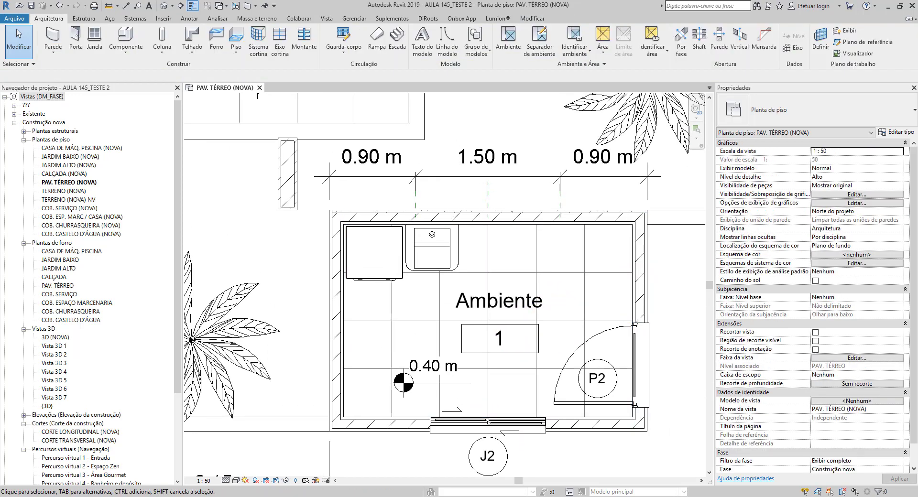
pyautogui.scroll(2, 471, 329)
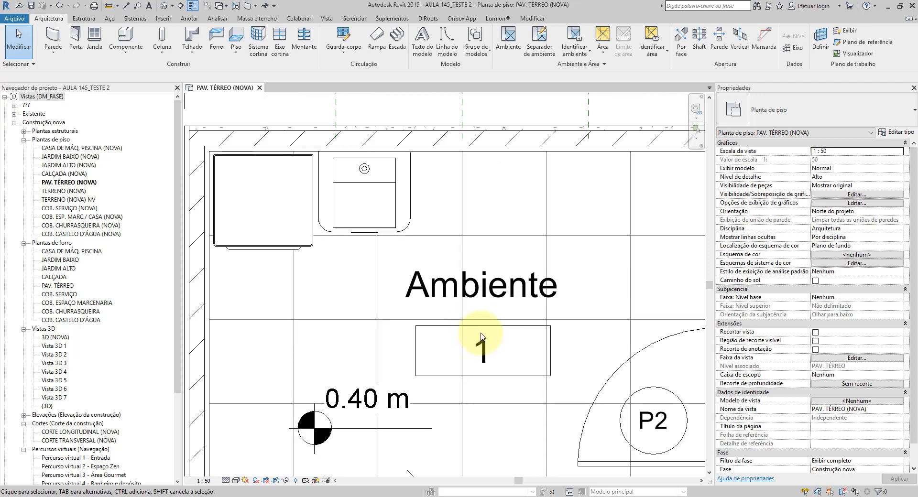
pyautogui.scroll(-2, 535, 264)
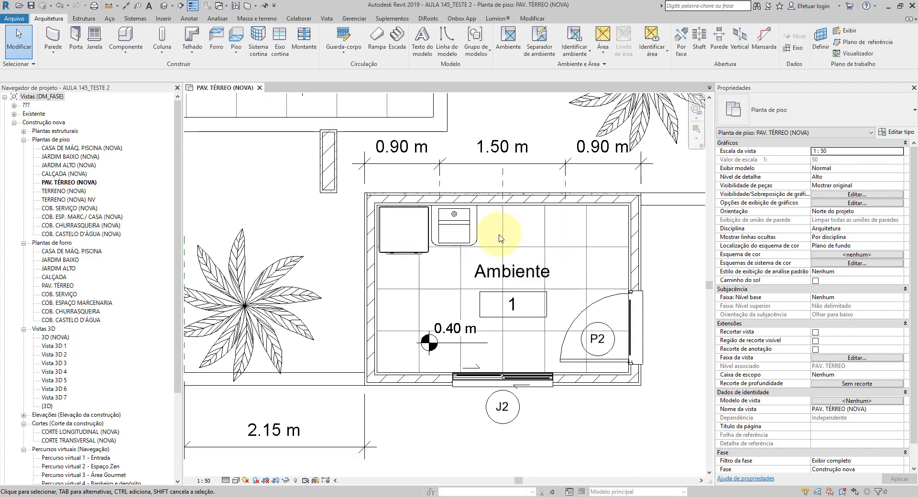
pyautogui.scroll(1, 524, 300)
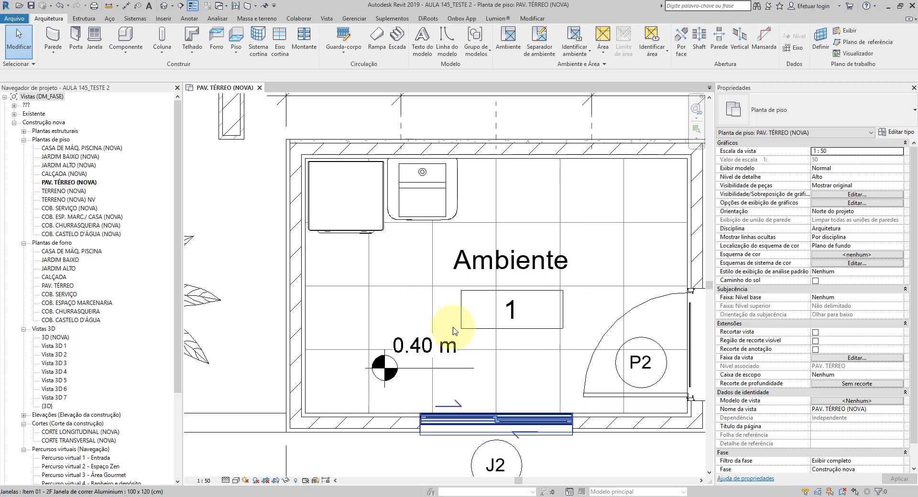
# Step: Turn on Exibir volume and Exibir área in the type properties of the laundry room's tag and apply them
pyautogui.moveTo(543, 261); pyautogui.dragTo(510, 245, button='middle')
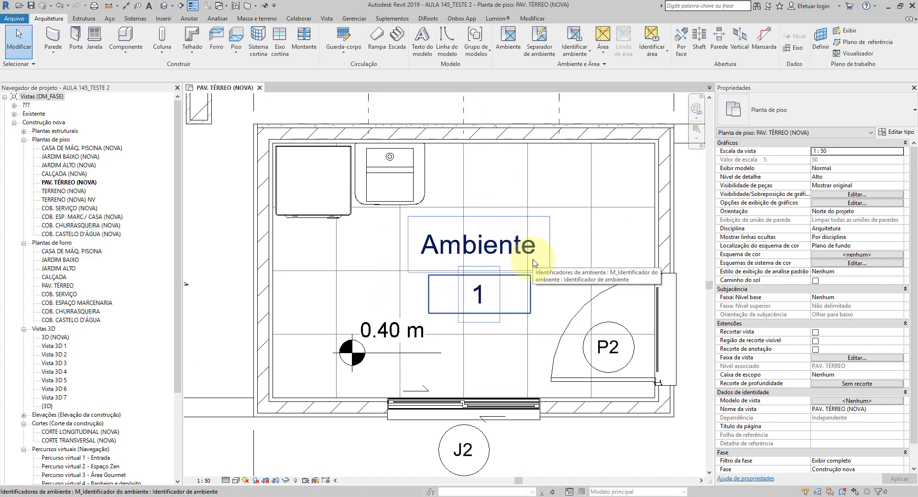
pyautogui.moveTo(435, 313); pyautogui.dragTo(473, 318, button='middle')
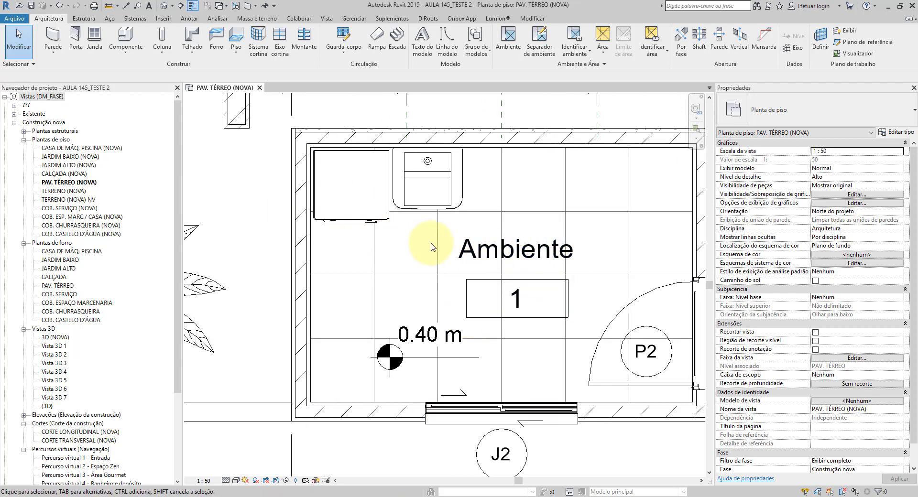
pyautogui.click(540, 251)
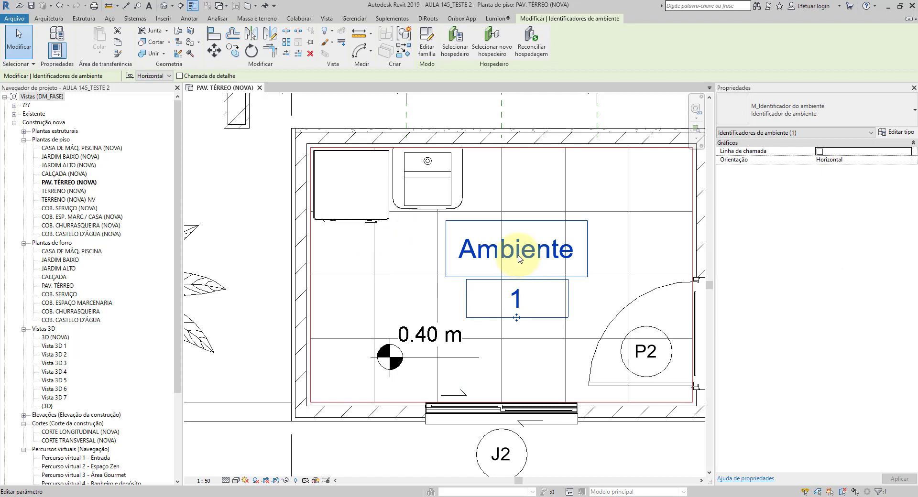
pyautogui.click(900, 133)
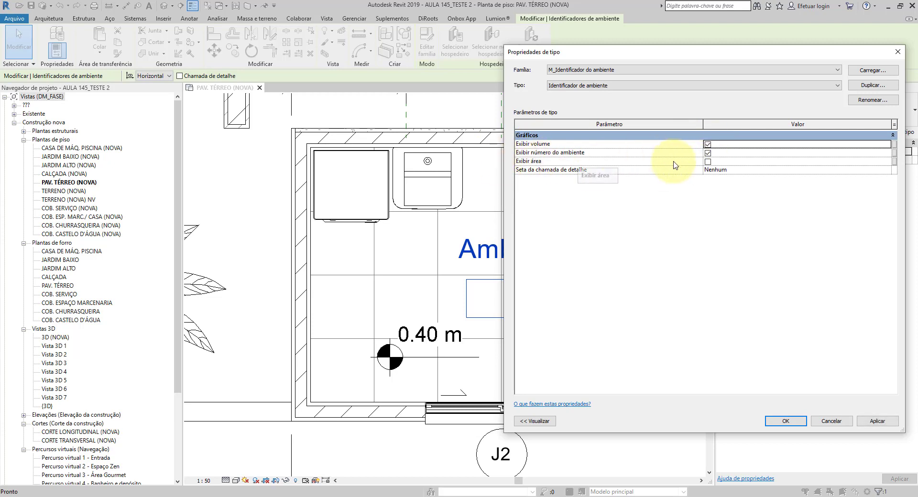
pyautogui.click(707, 161)
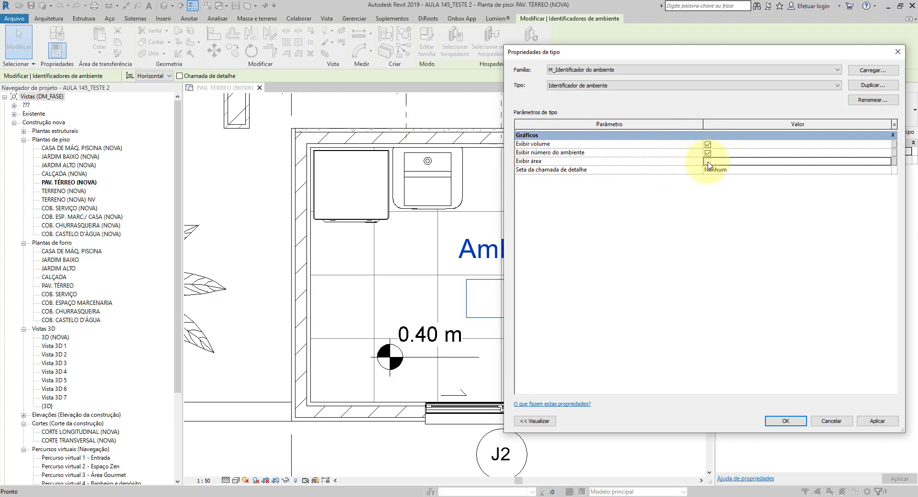
pyautogui.click(877, 422)
pyautogui.click(785, 422)
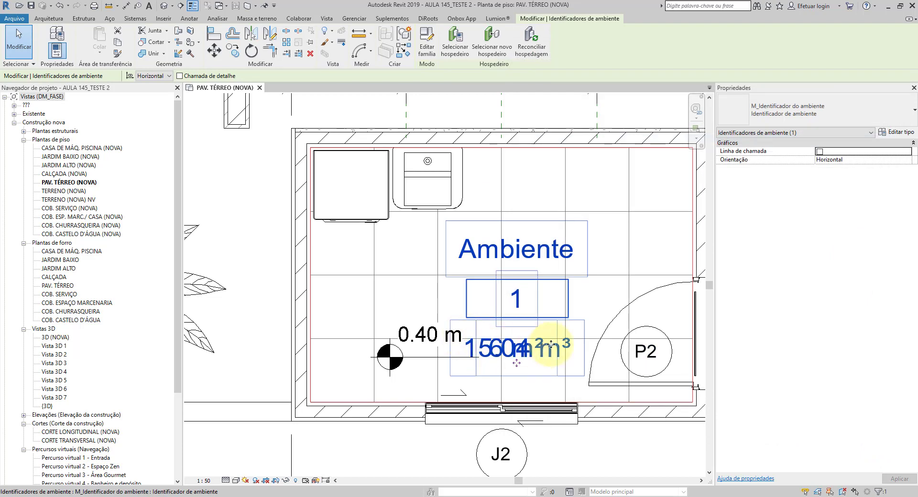
pyautogui.scroll(2, 528, 328)
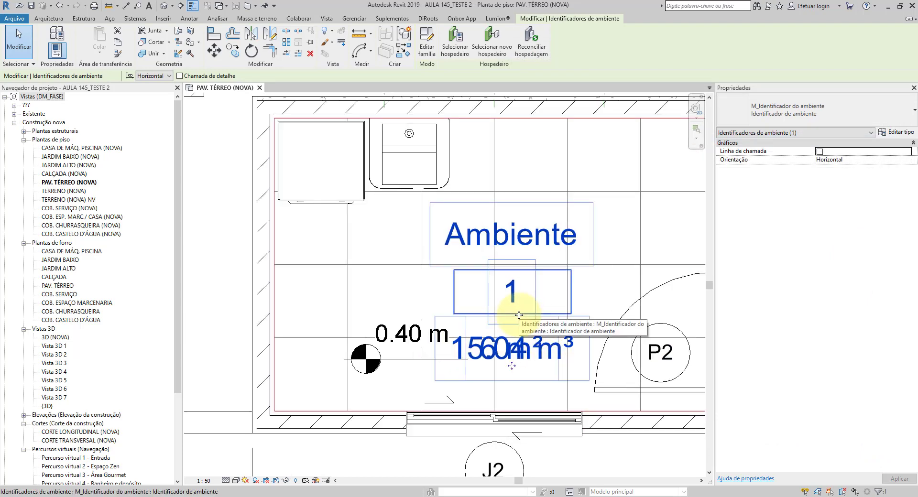
# Step: Move the room tag up and to the right within the laundry room, clear of the level marker, and deselect it
pyautogui.moveTo(519, 313); pyautogui.dragTo(545, 246)
pyautogui.scroll(3, 569, 252)
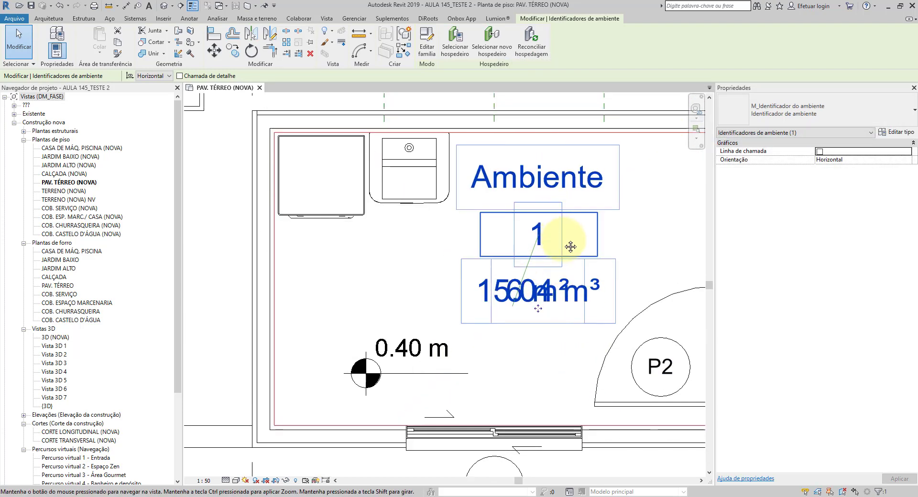
pyautogui.moveTo(593, 280); pyautogui.dragTo(545, 263, button='middle')
pyautogui.press('Escape')
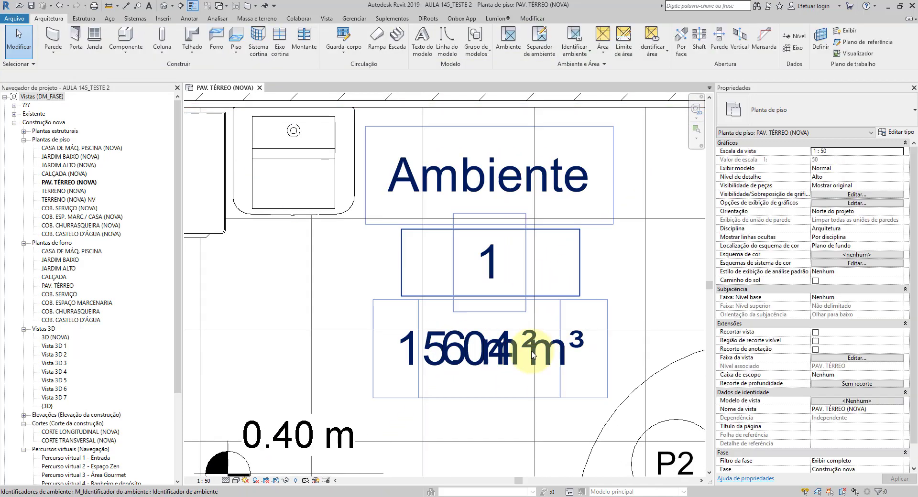
# Step: Open the laundry room tag's family for editing
pyautogui.scroll(2, 521, 366)
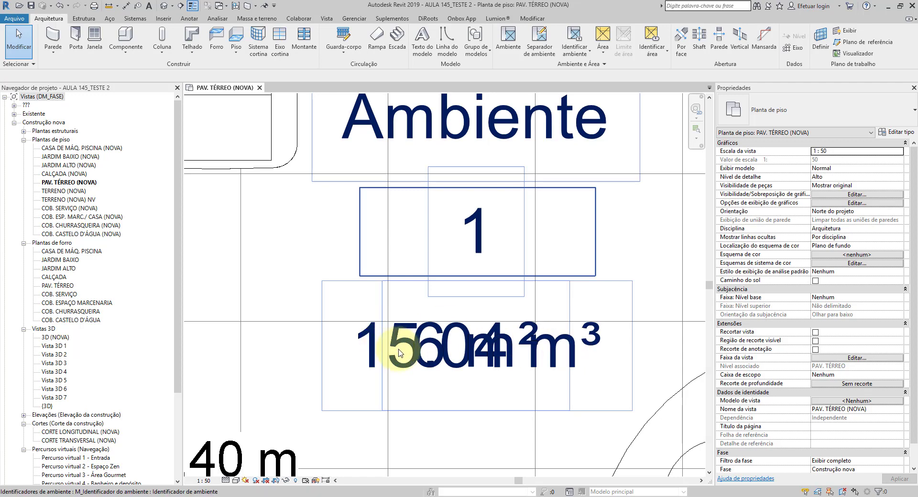
pyautogui.scroll(-2, 538, 365)
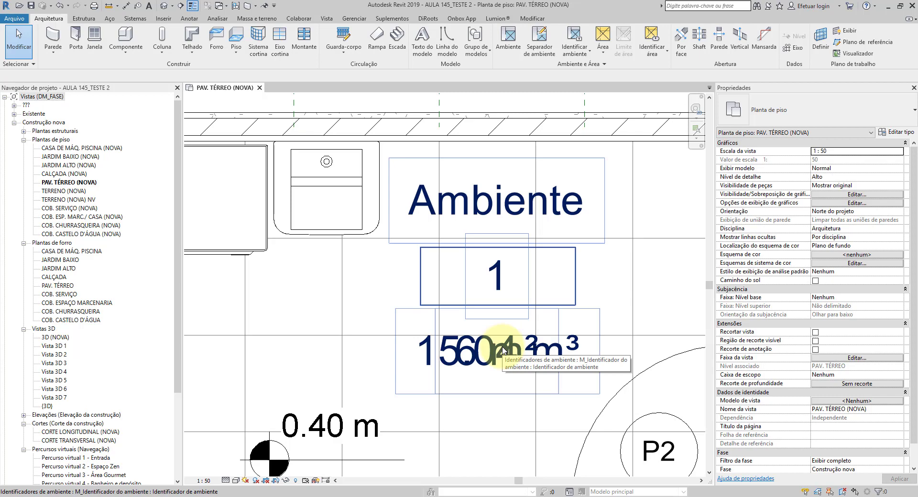
pyautogui.scroll(-1, 521, 286)
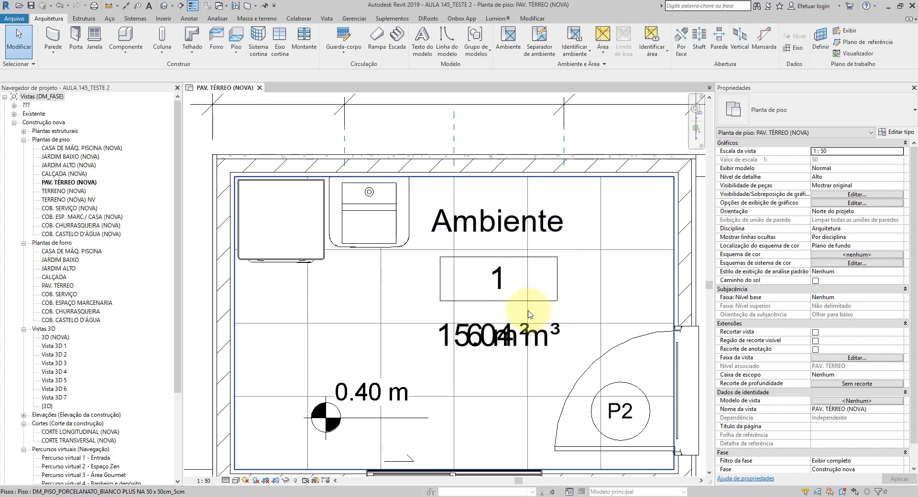
pyautogui.click(500, 340)
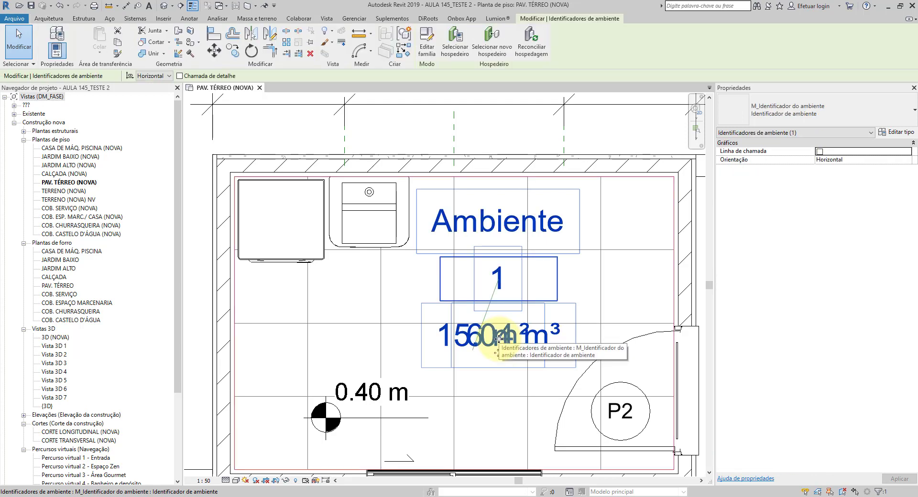
pyautogui.click(427, 48)
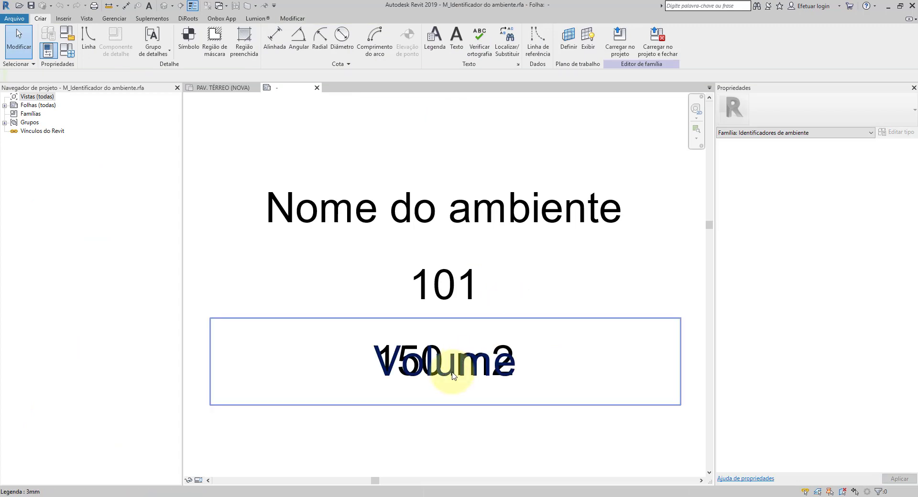
# Step: Move the Volume label straight down to sit just below the 150 m2 area label, and fine-tune its spacing
pyautogui.moveTo(458, 371); pyautogui.dragTo(440, 273, button='middle')
pyautogui.click(428, 286)
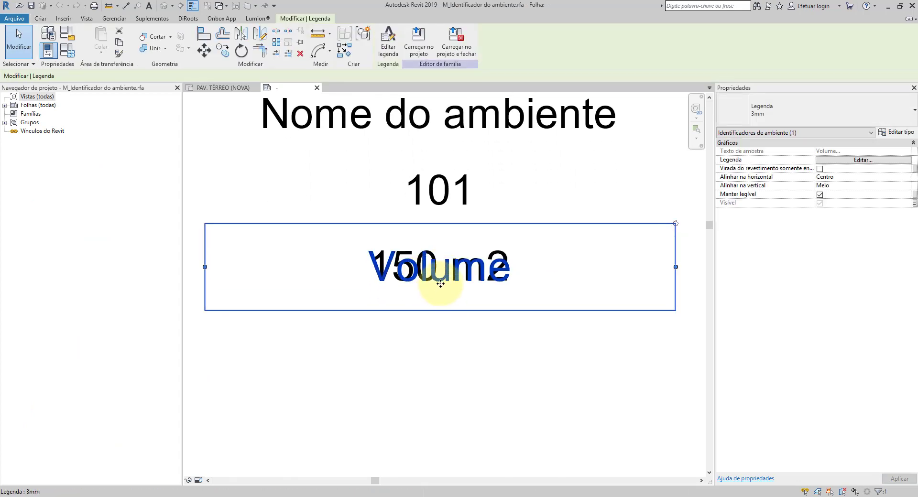
pyautogui.moveTo(440, 288); pyautogui.dragTo(438, 322)
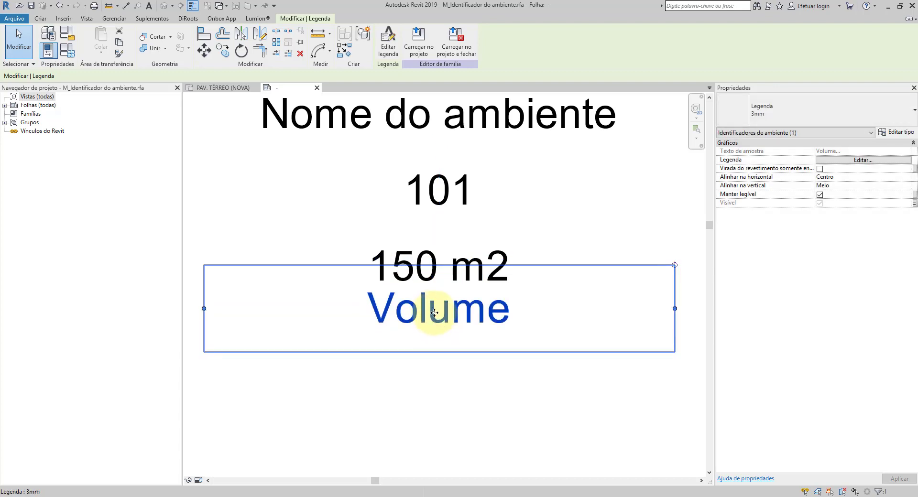
pyautogui.press('Down')
pyautogui.press('Down')
pyautogui.press('Down')
pyautogui.press('Up')
pyautogui.press('Up')
pyautogui.press('Up')
pyautogui.press('Up')
pyautogui.press('Up')
pyautogui.press('Up')
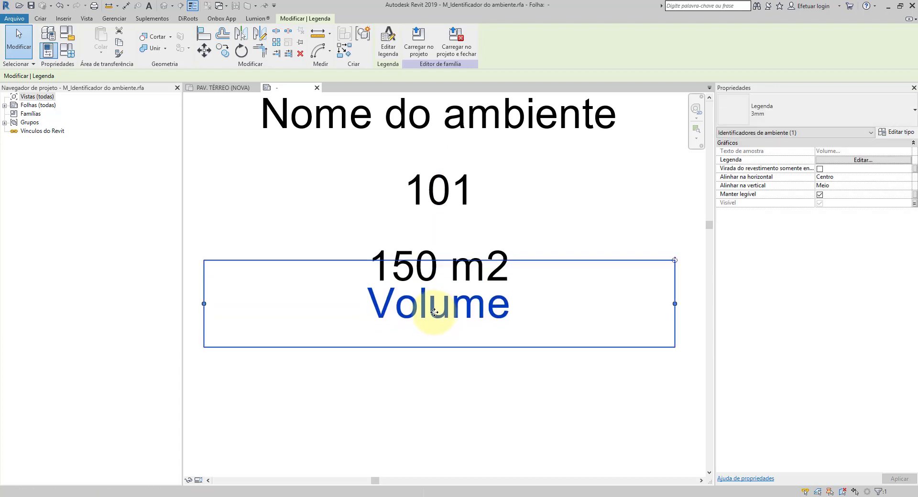
pyautogui.press('Down')
pyautogui.press('Down')
pyautogui.press('Down')
pyautogui.press('Down')
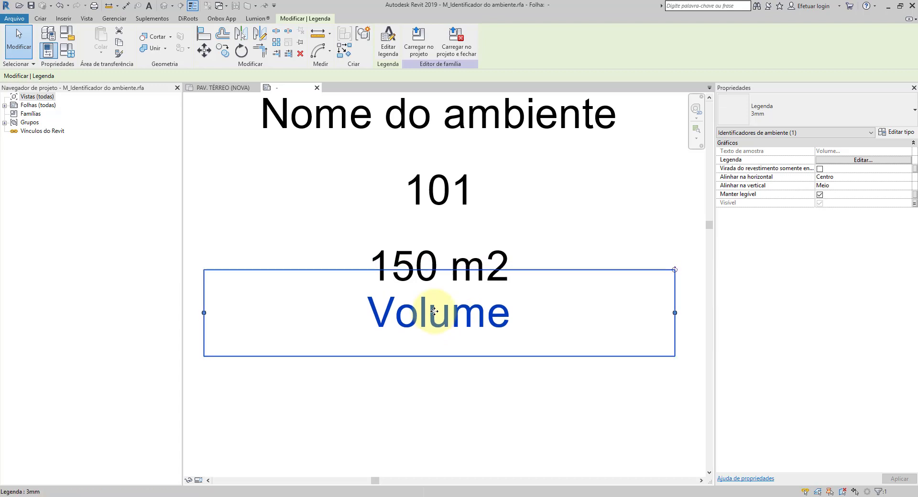
pyautogui.press('Escape')
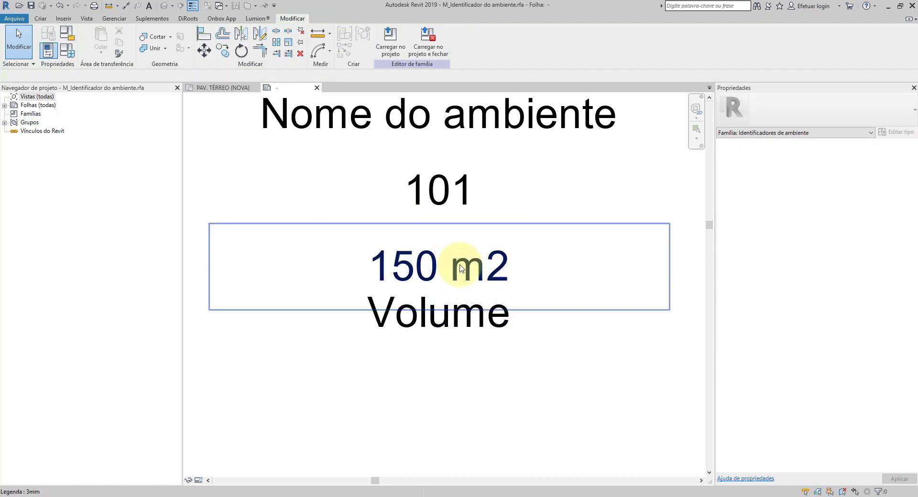
# Step: Load the tag family into the project and close it without saving the file, replacing the existing version
pyautogui.scroll(-1, 497, 215)
pyautogui.moveTo(497, 215); pyautogui.dragTo(500, 279, button='middle')
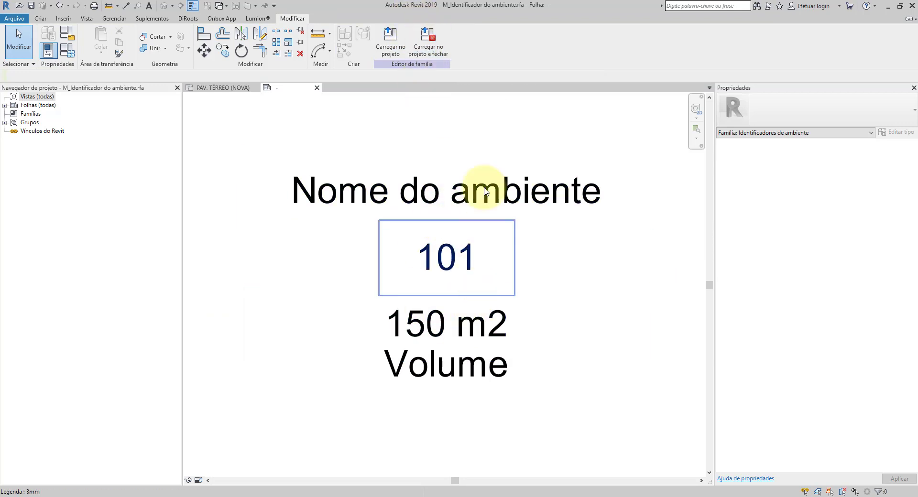
pyautogui.click(427, 48)
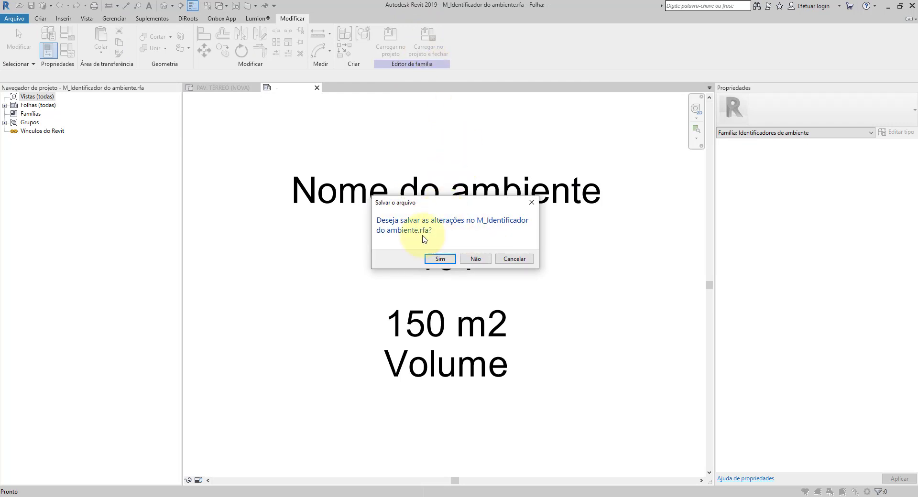
pyautogui.click(485, 261)
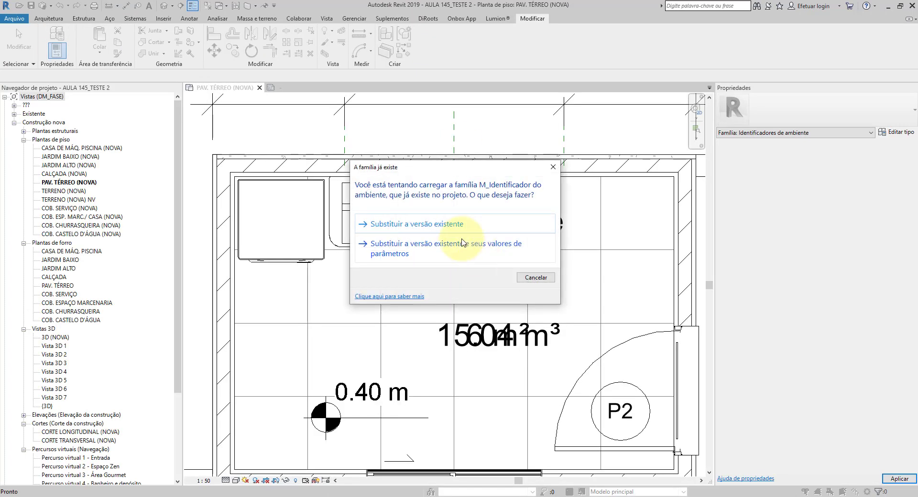
pyautogui.click(404, 225)
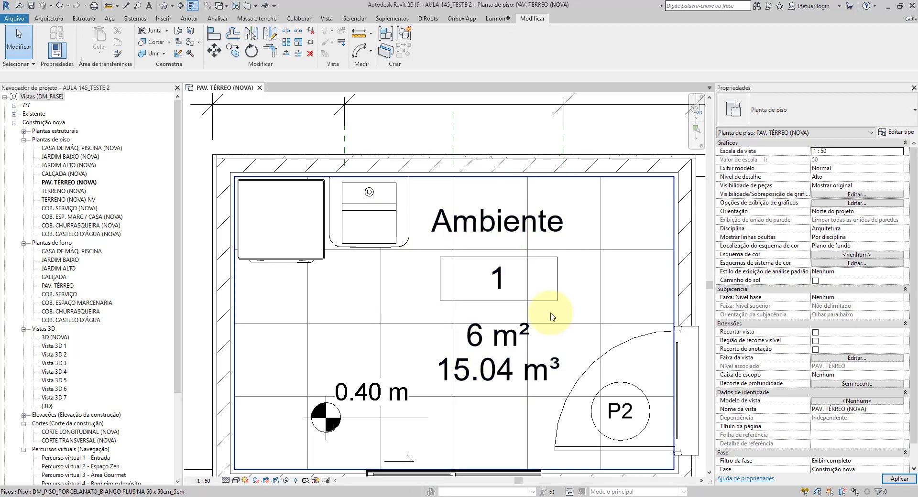
# Step: Check the separated area and volume texts in the laundry room's tag, and reopen its family for editing
pyautogui.scroll(3, 522, 327)
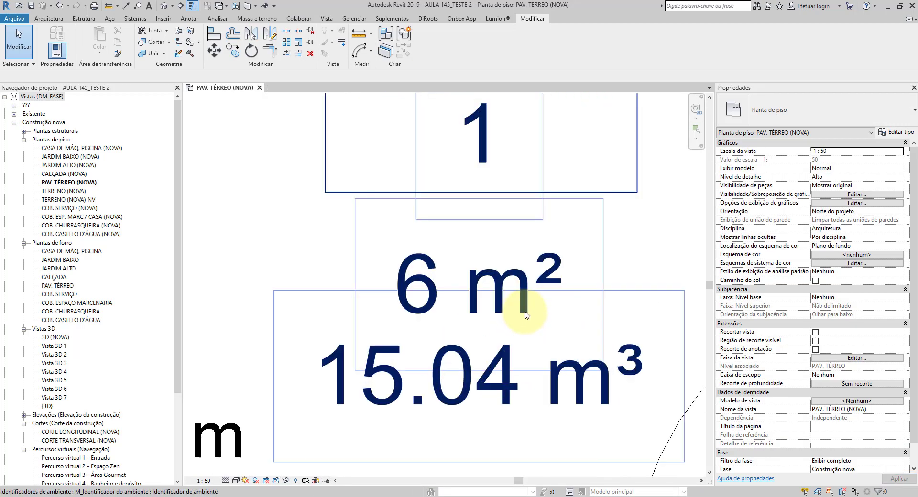
pyautogui.moveTo(526, 234); pyautogui.dragTo(524, 305, button='middle')
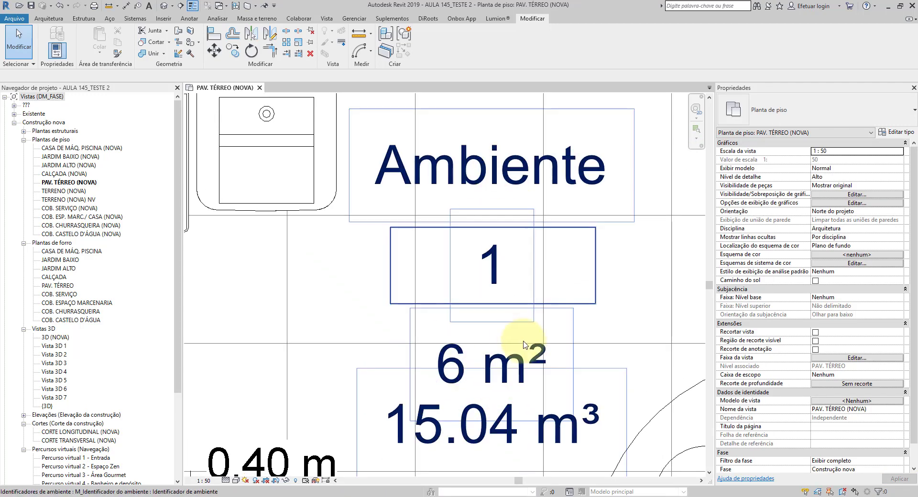
pyautogui.moveTo(523, 348); pyautogui.dragTo(495, 257, button='middle')
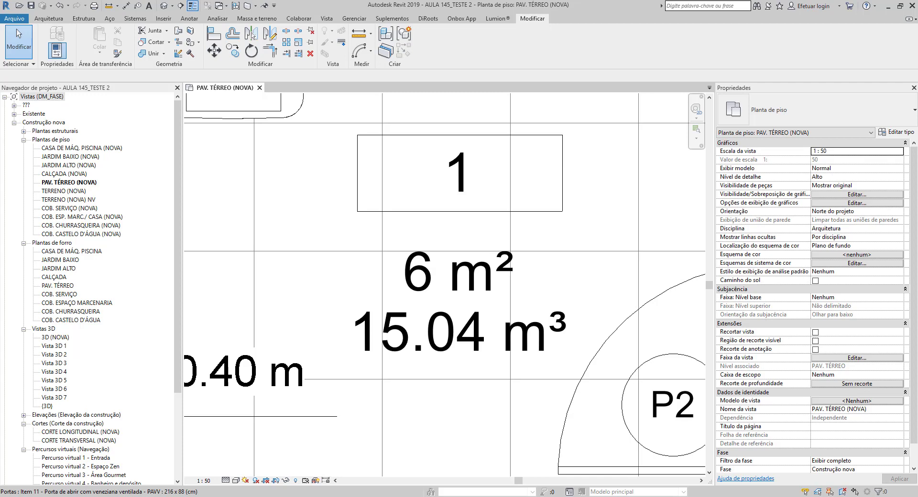
pyautogui.scroll(-4, 536, 320)
pyautogui.scroll(3, 501, 251)
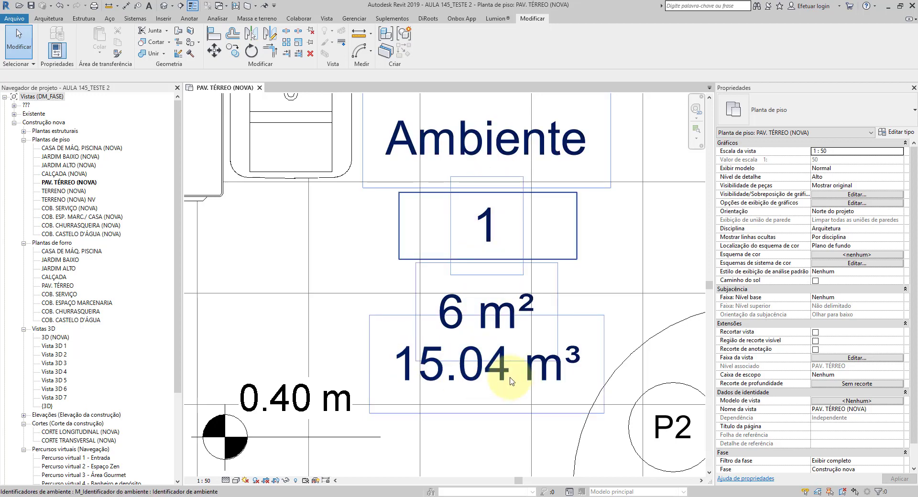
pyautogui.click(498, 323)
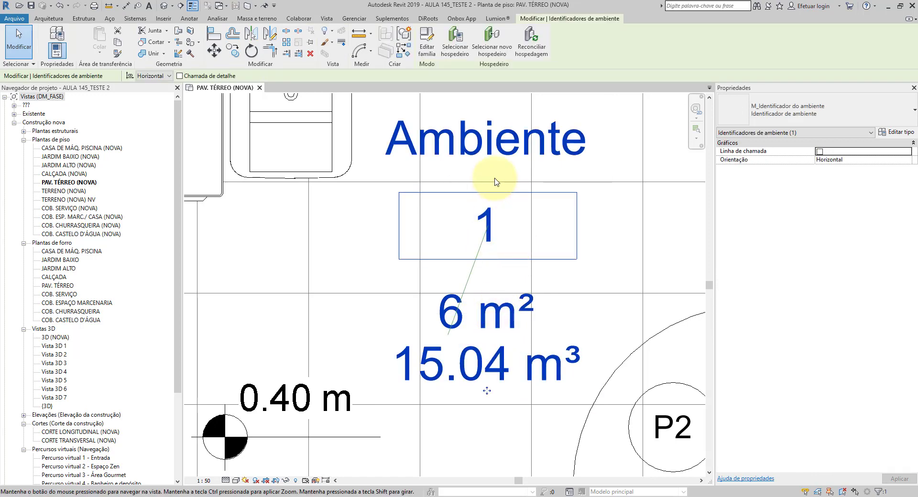
pyautogui.moveTo(495, 178); pyautogui.dragTo(487, 220, button='middle')
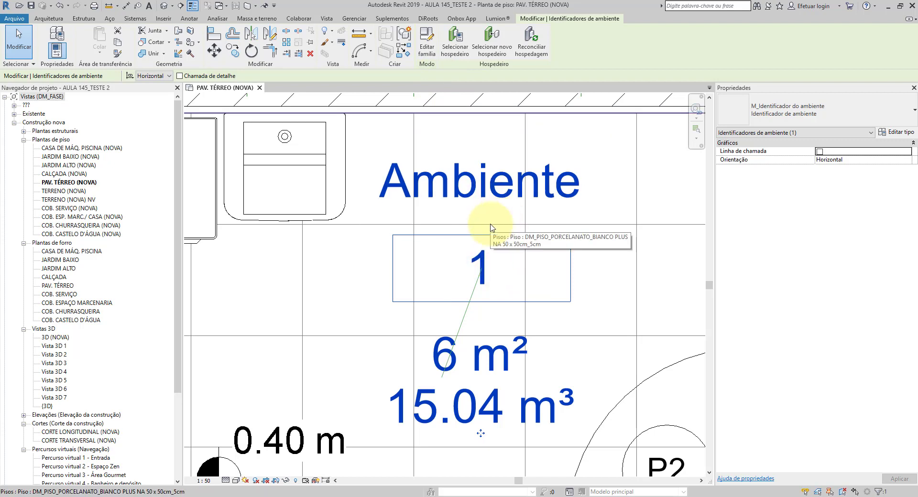
pyautogui.click(425, 51)
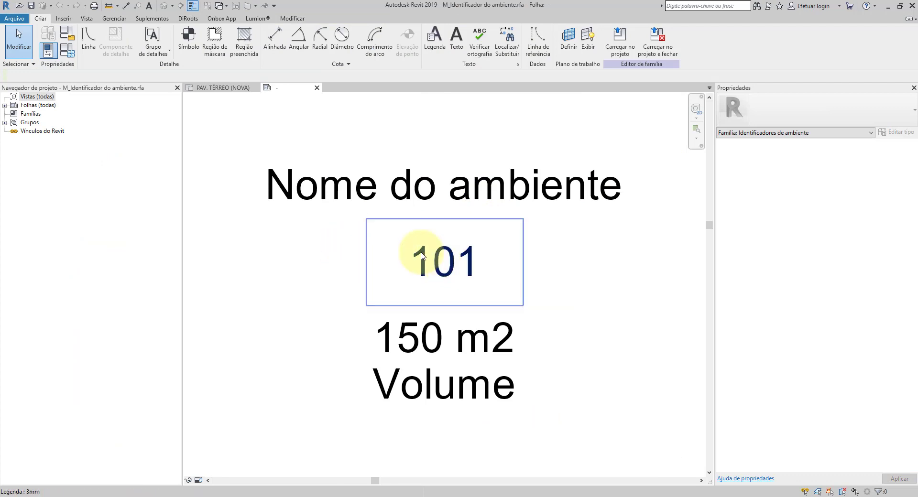
# Step: Move the room number label 101 down below the Volume label
pyautogui.moveTo(246, 317); pyautogui.dragTo(546, 216)
pyautogui.scroll(-2, 516, 203)
pyautogui.click(413, 270)
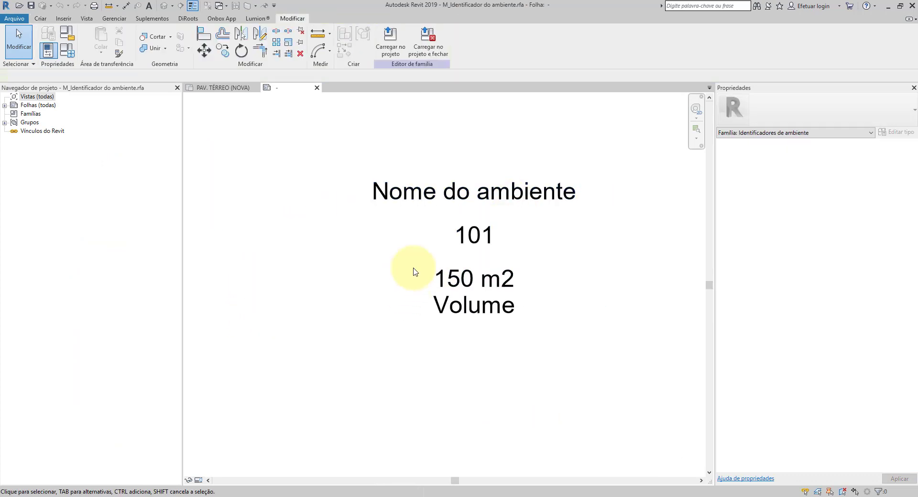
pyautogui.click(460, 237)
pyautogui.moveTo(467, 238); pyautogui.dragTo(478, 342)
pyautogui.click(413, 377)
# Step: Move the area, Volume and number labels up together to sit directly beneath Nome do ambiente
pyautogui.moveTo(333, 405); pyautogui.dragTo(622, 225)
pyautogui.click(606, 317)
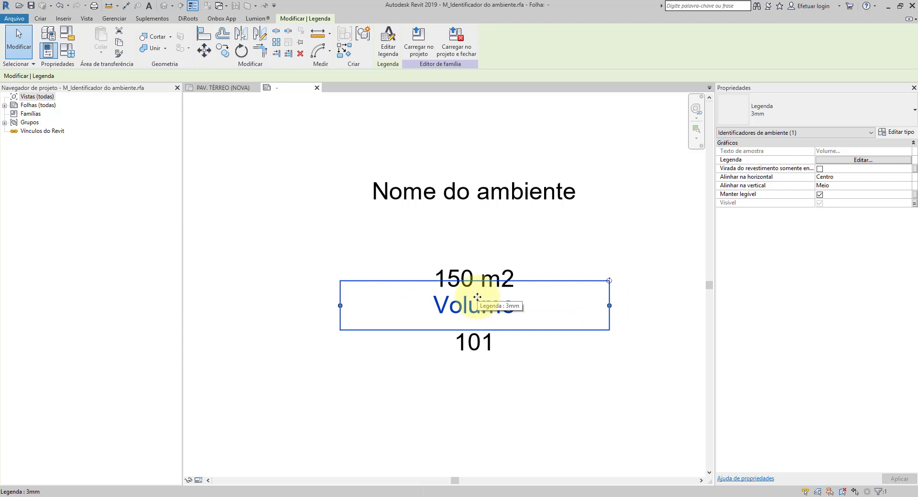
pyautogui.click(519, 385)
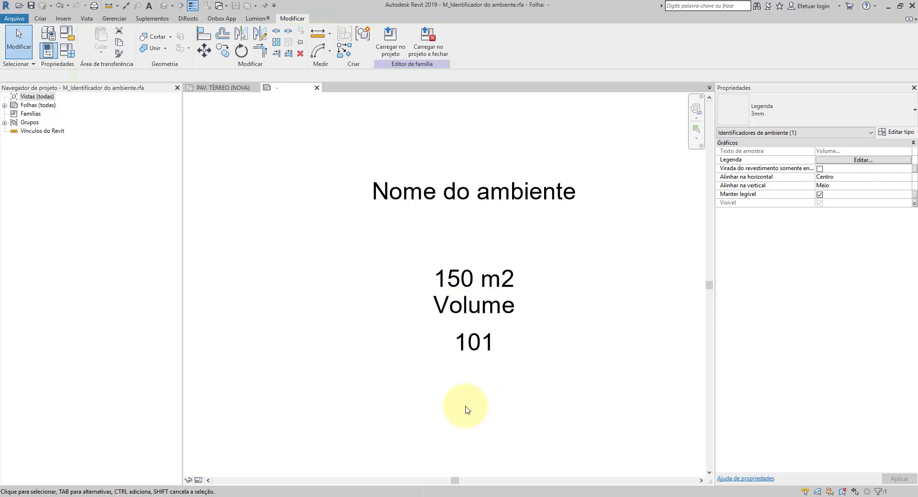
pyautogui.moveTo(233, 425); pyautogui.dragTo(687, 230)
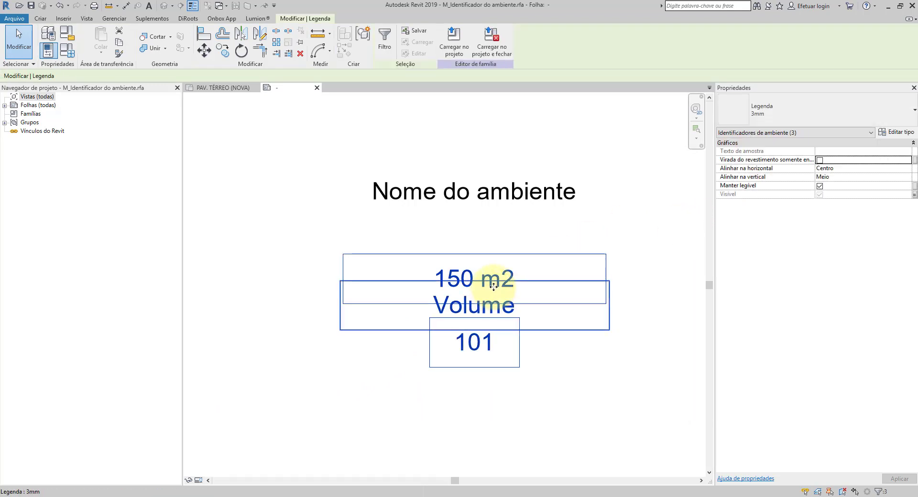
pyautogui.moveTo(487, 273); pyautogui.dragTo(490, 223)
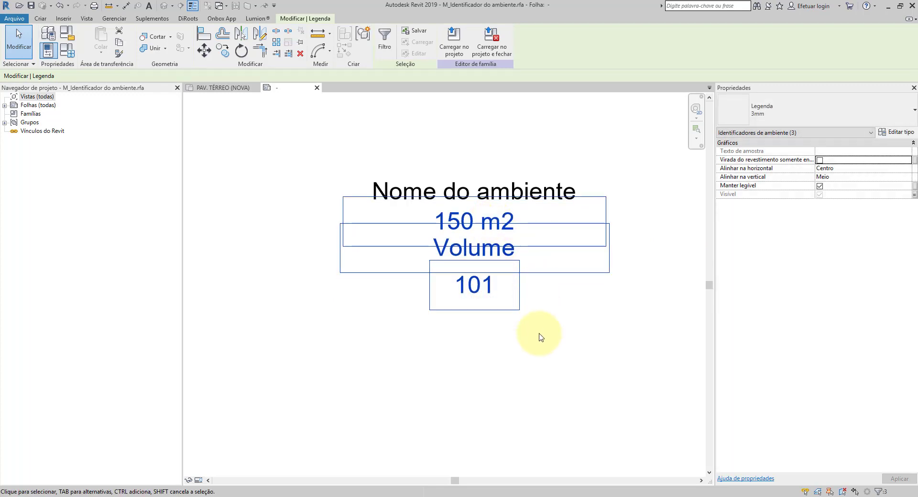
pyautogui.click(541, 357)
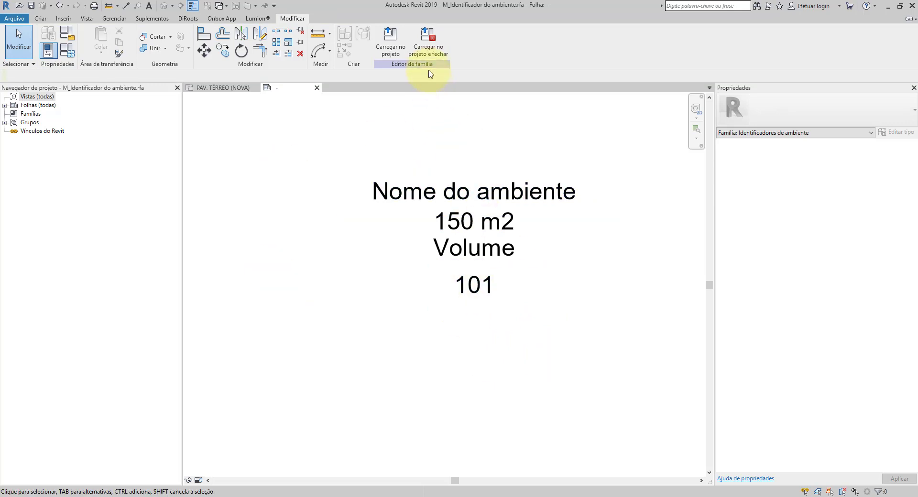
# Step: Load the rearranged tag family into the project, closing it without saving the file and overwriting the existing version
pyautogui.click(424, 49)
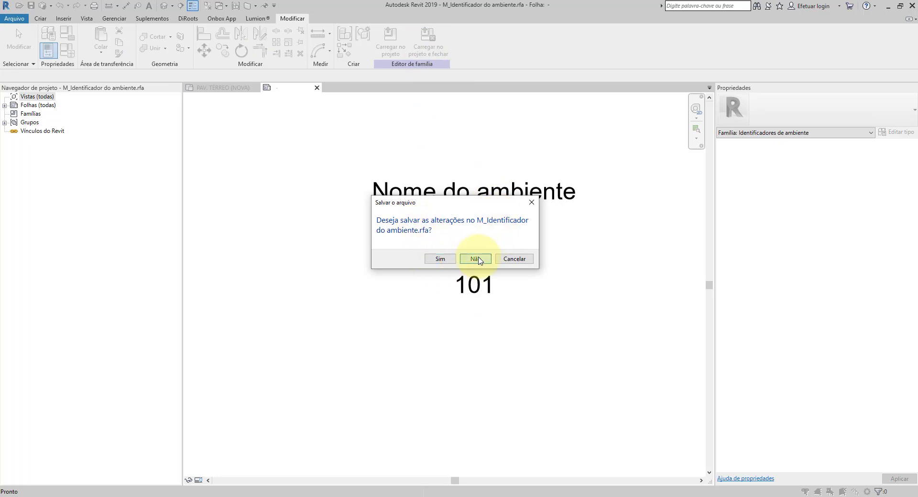
pyautogui.click(476, 259)
pyautogui.click(425, 228)
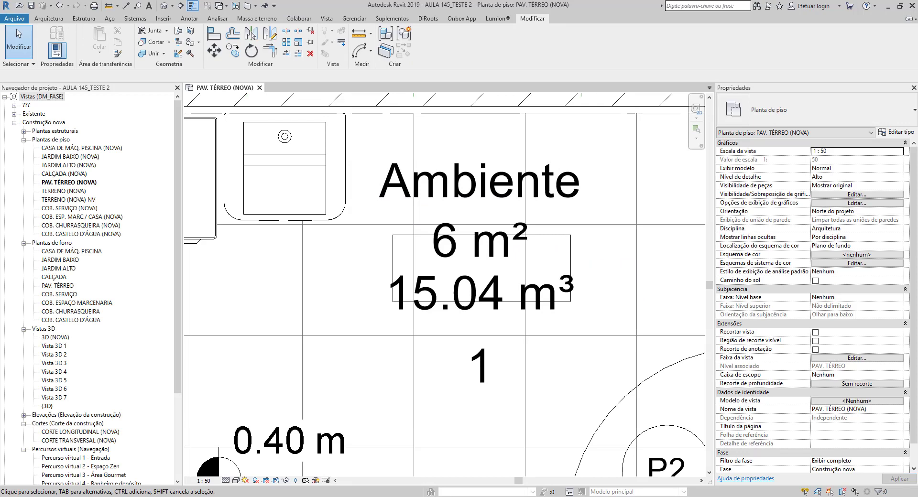
# Step: Turn off Exibir número do ambiente in the room tag's type properties and deselect the tag
pyautogui.click(486, 307)
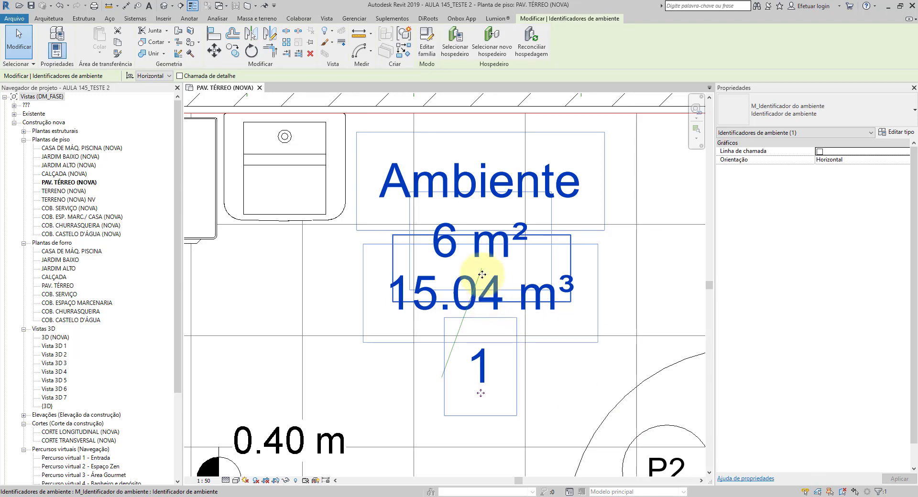
pyautogui.click(897, 132)
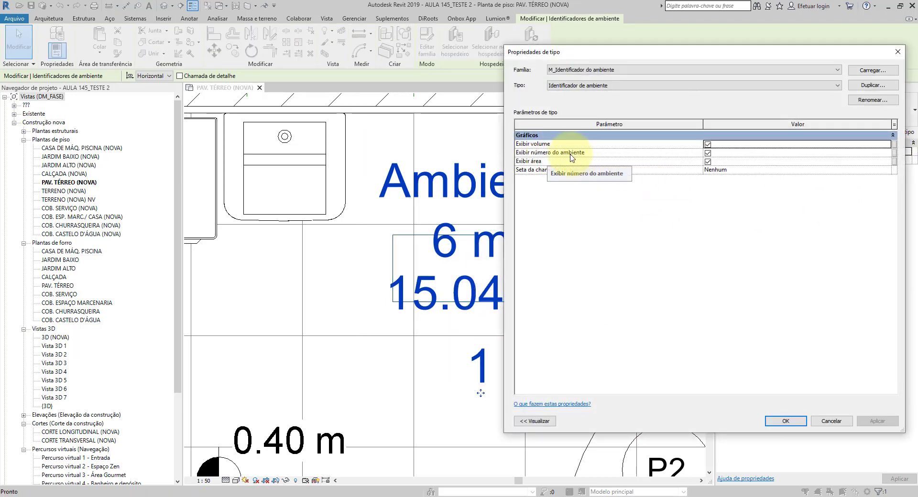
pyautogui.click(785, 420)
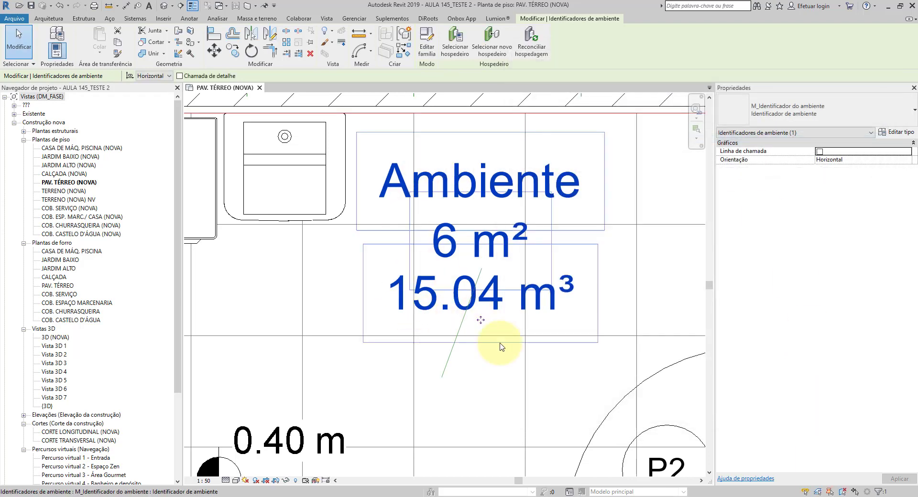
pyautogui.click(547, 351)
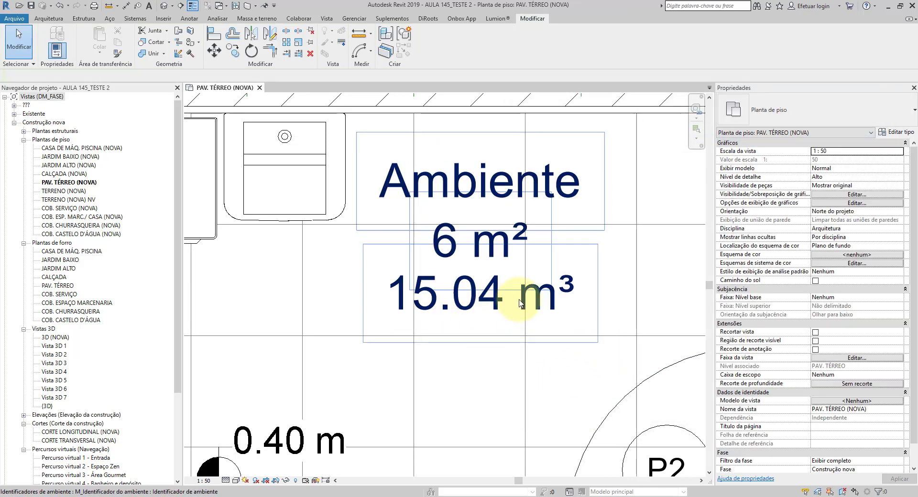
# Step: Turn on Exibir número do ambiente in the room tag's type properties and deselect the tag
pyautogui.click(482, 240)
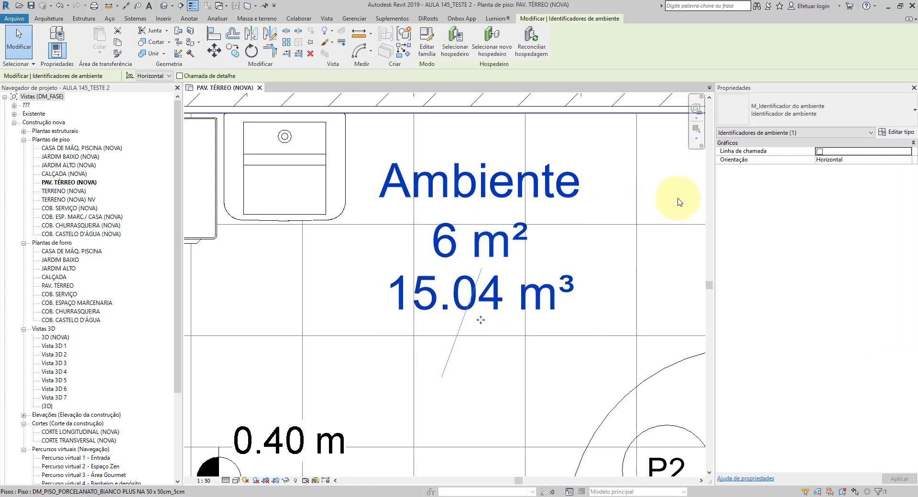
pyautogui.click(896, 133)
pyautogui.click(708, 153)
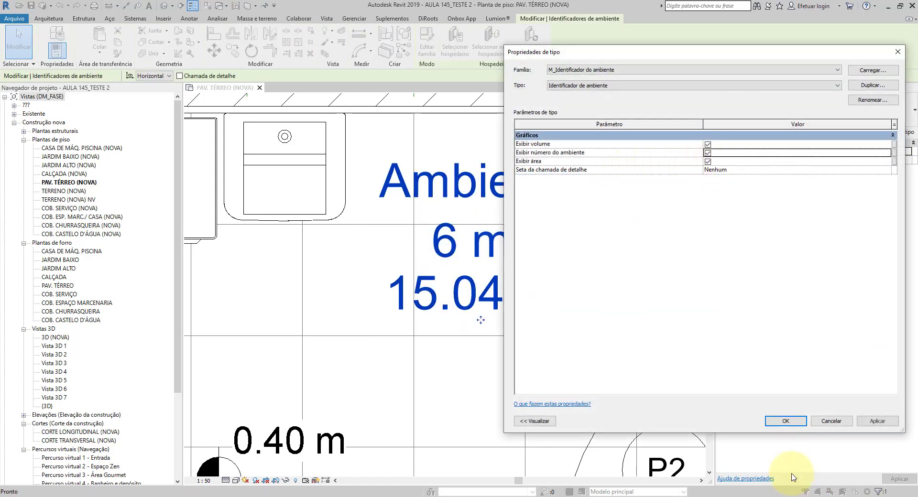
pyautogui.click(785, 421)
pyautogui.click(565, 416)
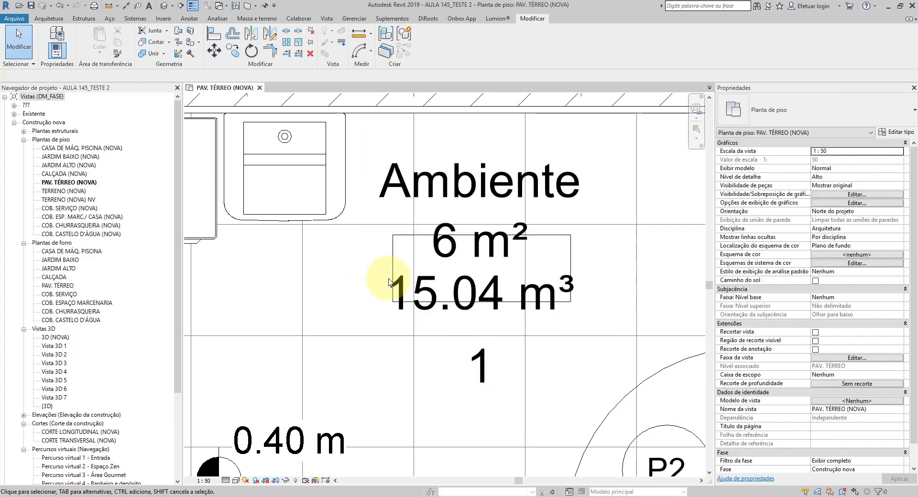
# Step: Examine the placed room tag, comparing the frame's position with the area, volume and number labels
pyautogui.scroll(3, 386, 232)
pyautogui.moveTo(477, 277); pyautogui.dragTo(296, 264, button='middle')
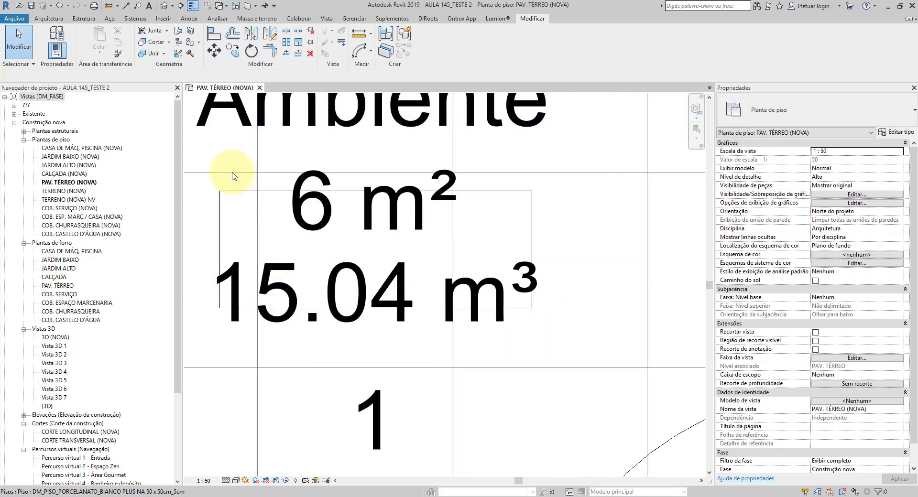
pyautogui.moveTo(544, 230); pyautogui.dragTo(627, 249, button='middle')
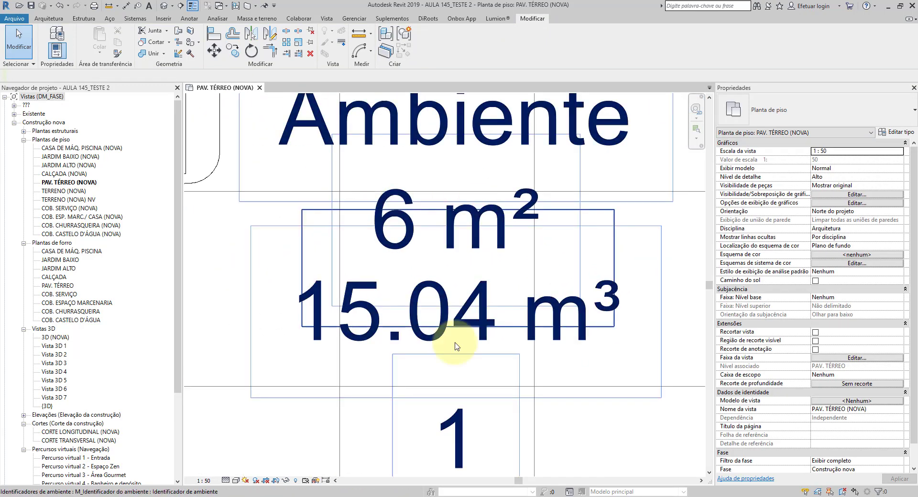
pyautogui.scroll(-4, 459, 268)
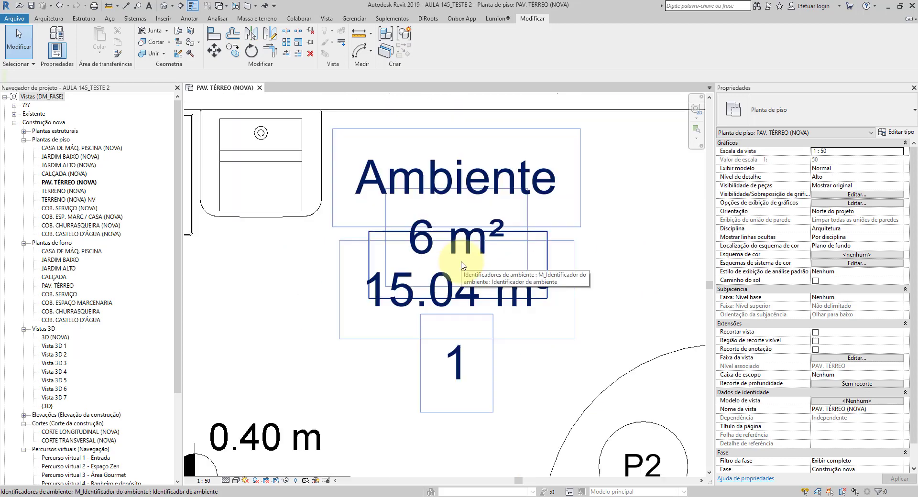
pyautogui.scroll(2, 454, 349)
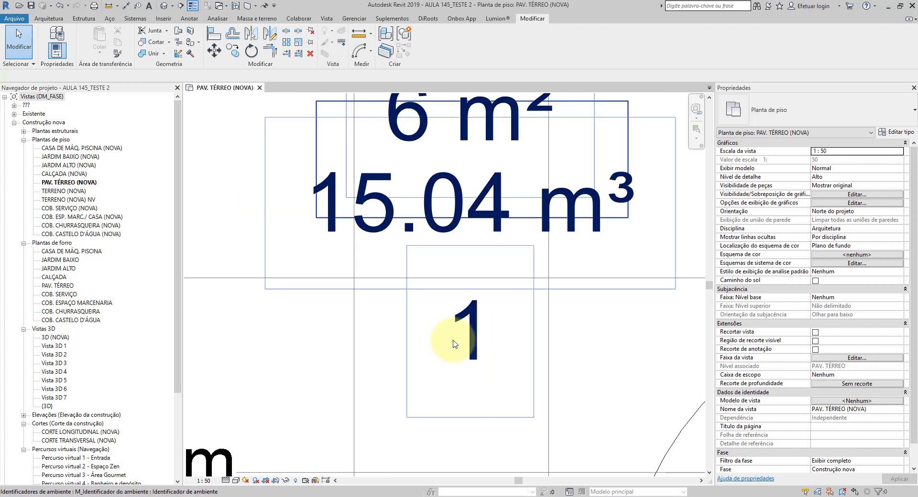
pyautogui.scroll(-2, 471, 335)
pyautogui.scroll(3, 472, 334)
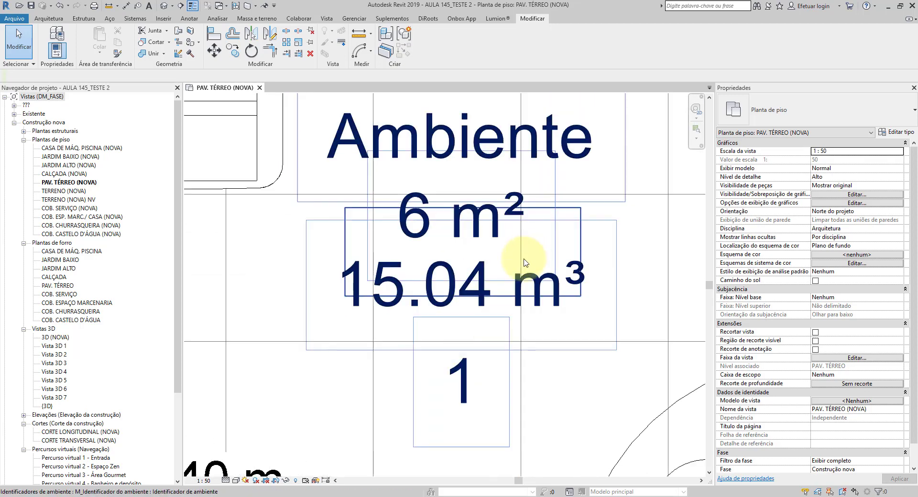
pyautogui.scroll(1, 520, 313)
pyautogui.scroll(-3, 520, 313)
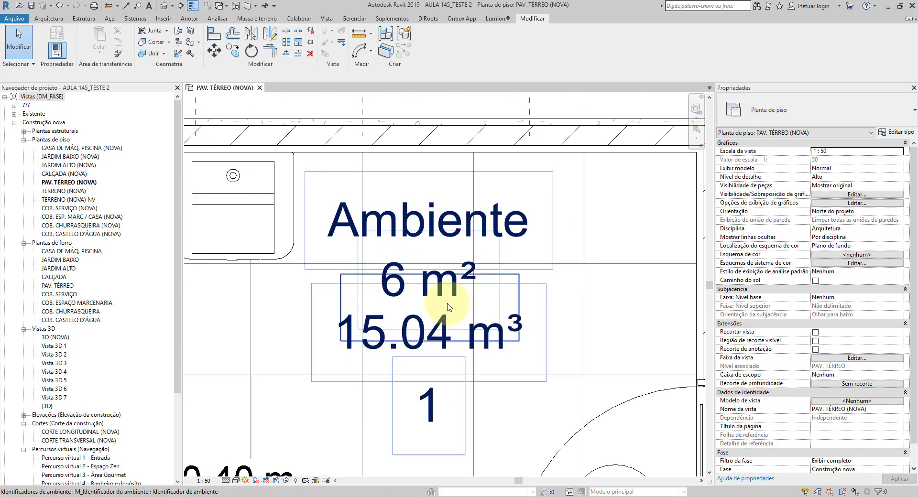
# Step: Open the room tag family for editing and turn on the display of annotation categories in its view
pyautogui.click(443, 289)
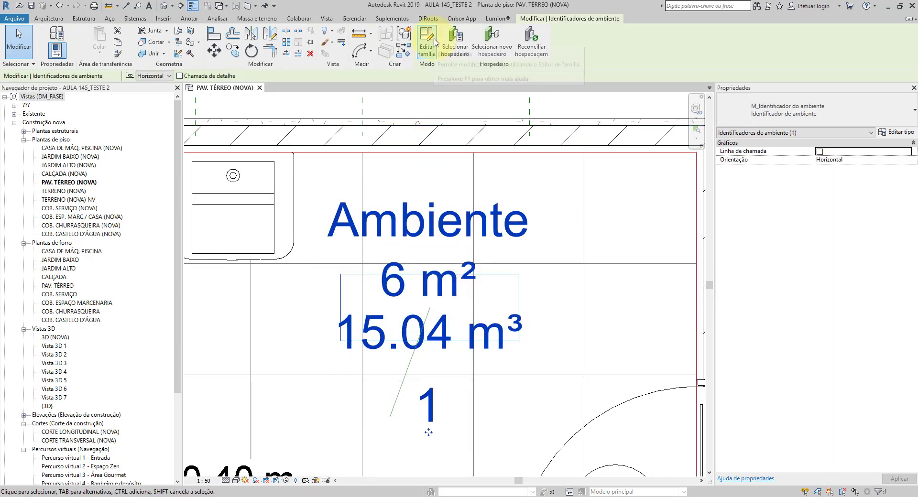
pyautogui.click(435, 42)
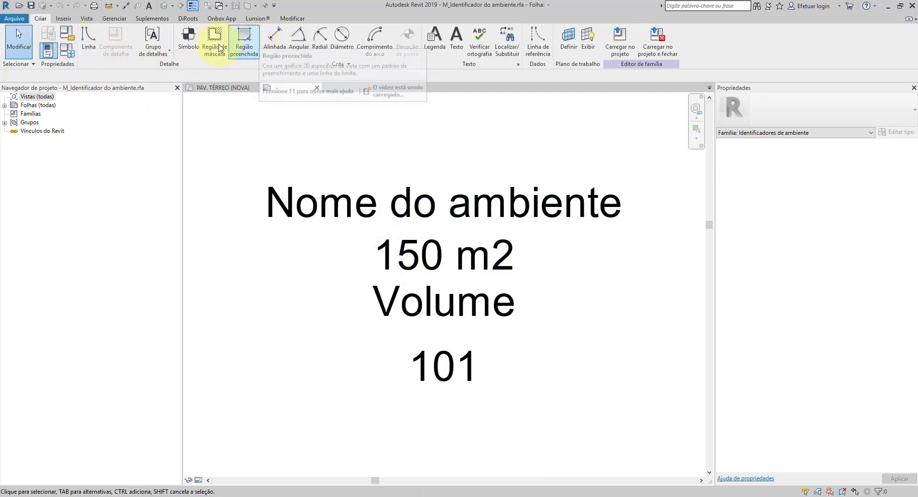
pyautogui.click(90, 19)
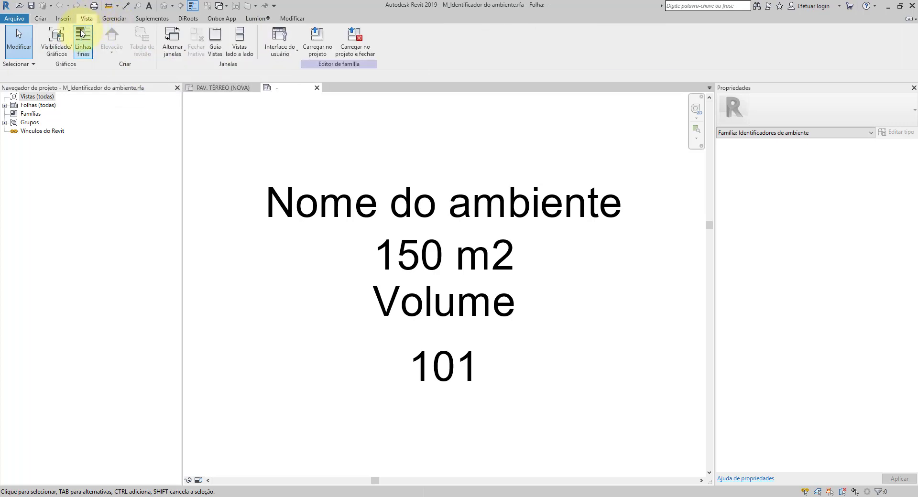
pyautogui.click(56, 44)
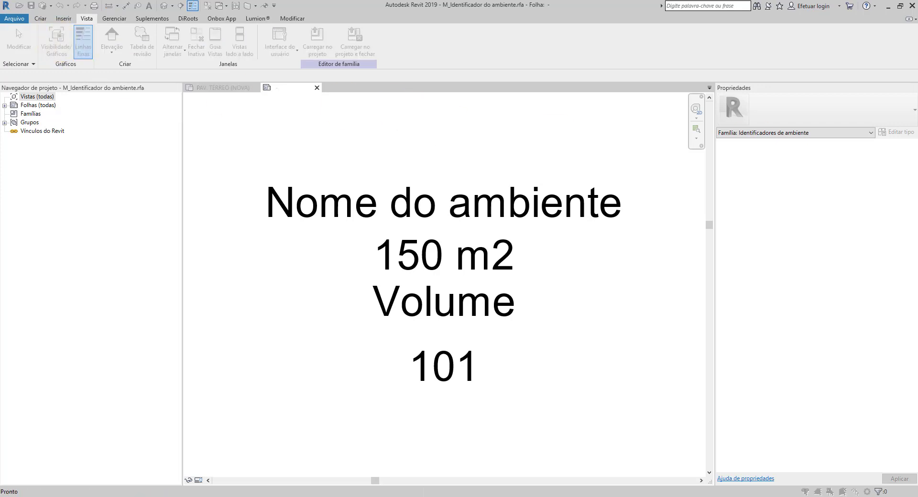
pyautogui.moveTo(915, 155); pyautogui.dragTo(494, 99)
pyautogui.click(409, 118)
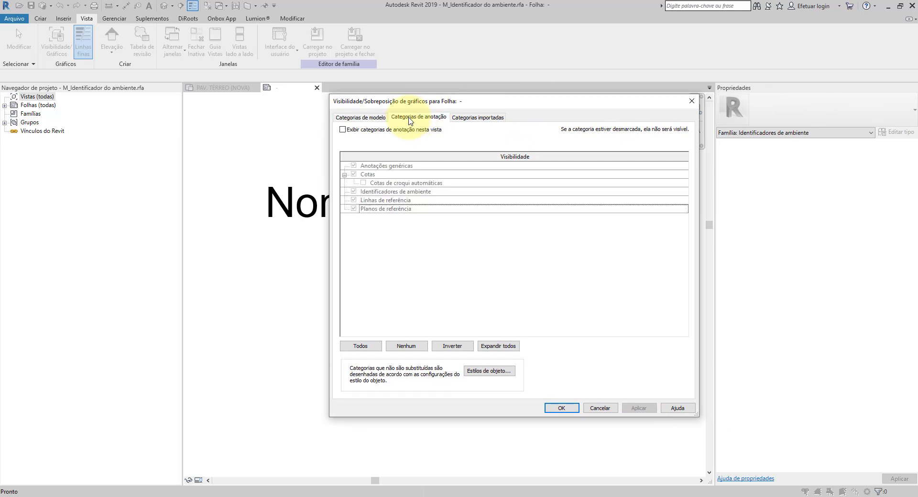
pyautogui.click(369, 129)
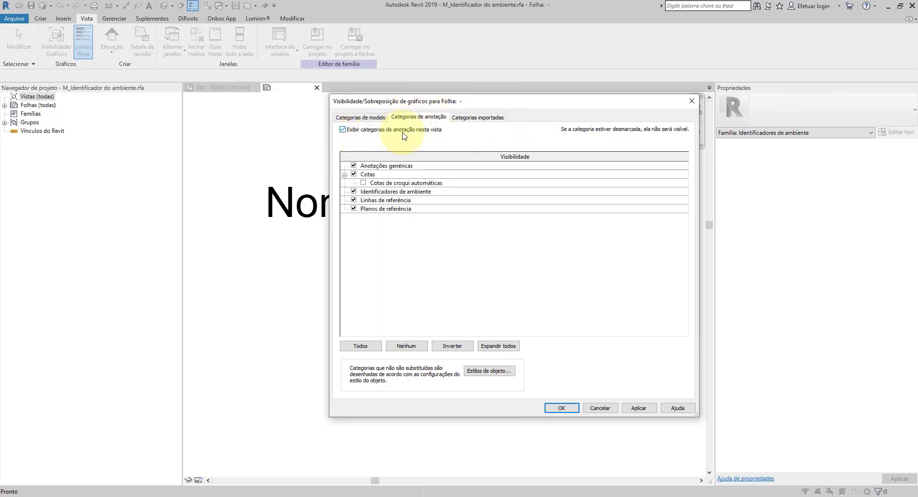
pyautogui.click(649, 409)
pyautogui.click(561, 408)
pyautogui.click(369, 280)
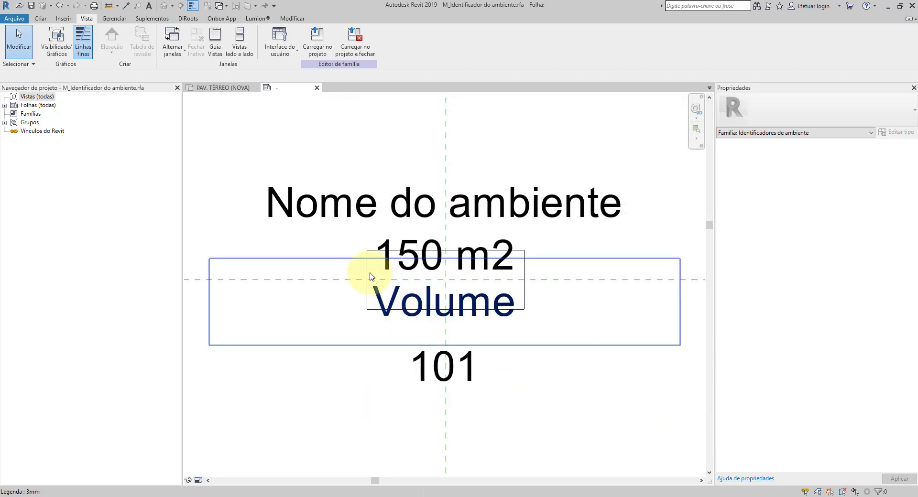
# Step: Move the four connected lines of the rectangular frame down together so they enclose the room number 101, and deselect them
pyautogui.scroll(3, 414, 291)
pyautogui.scroll(2, 415, 291)
pyautogui.click(346, 226)
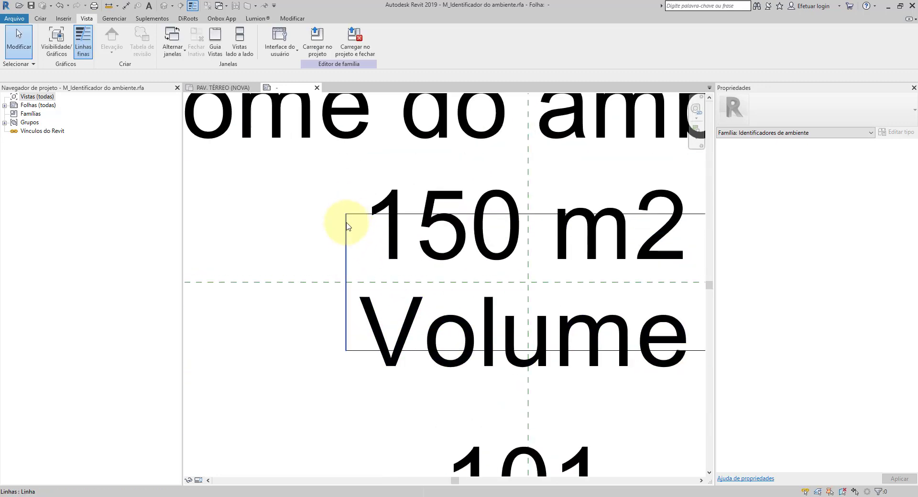
pyautogui.scroll(-2, 345, 236)
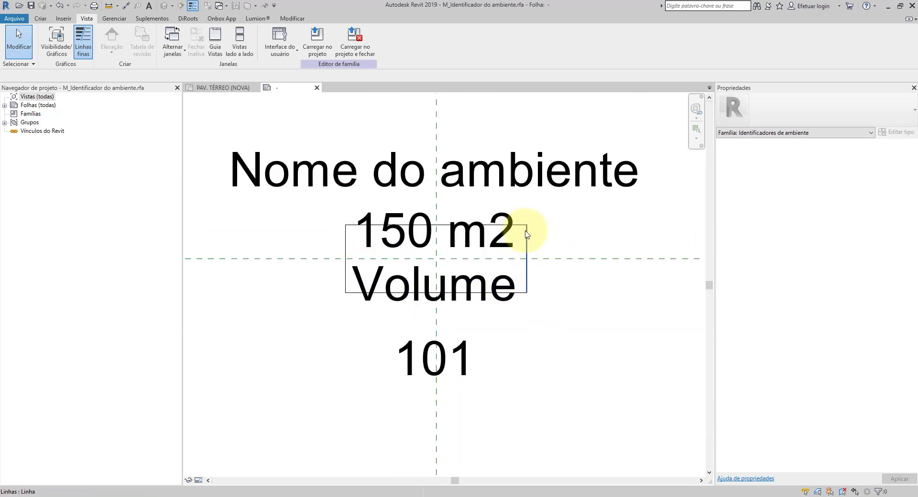
pyautogui.scroll(2, 516, 282)
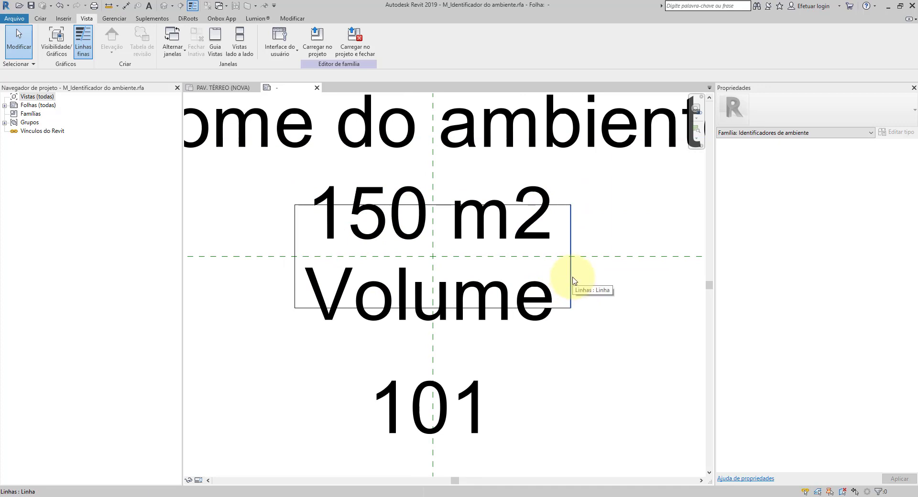
pyautogui.press('Tab')
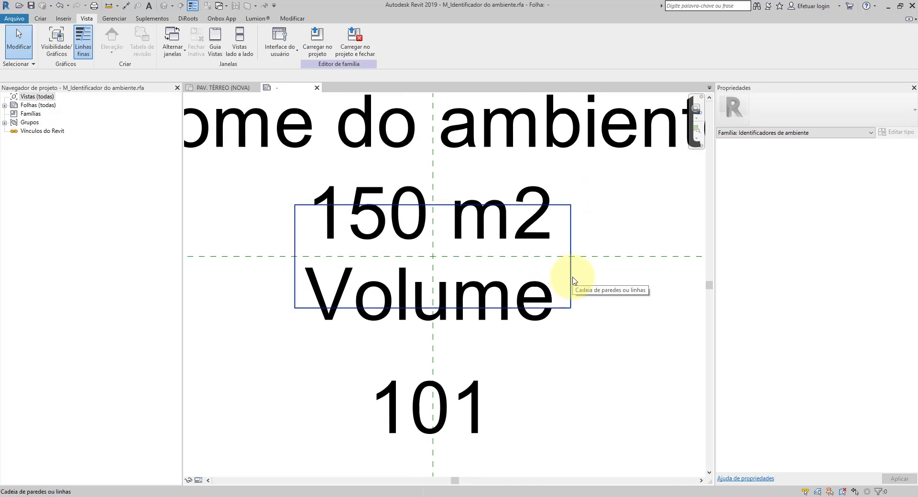
pyautogui.click(574, 281)
pyautogui.scroll(-3, 574, 281)
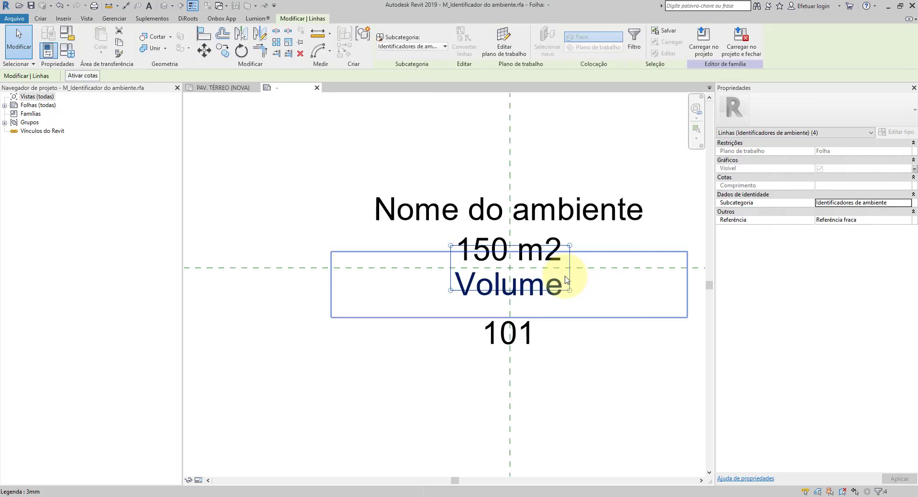
pyautogui.moveTo(546, 287); pyautogui.dragTo(547, 289)
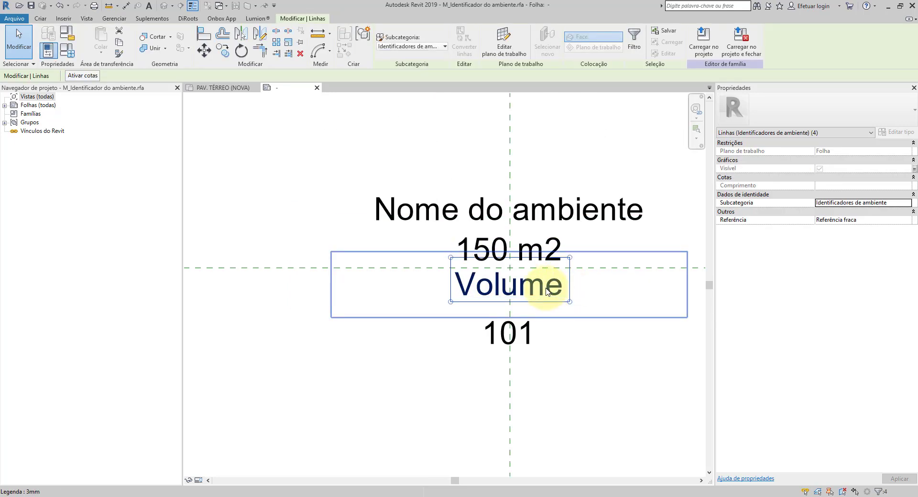
pyautogui.press('Down')
pyautogui.press('Down')
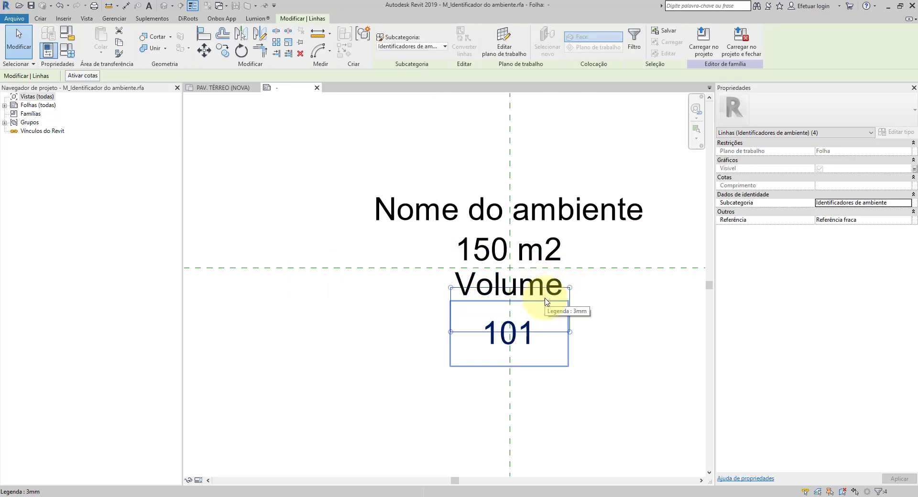
pyautogui.press('Down')
pyautogui.press('Down')
pyautogui.press('Down')
pyautogui.press('Down')
pyautogui.press('Down')
pyautogui.press('Down')
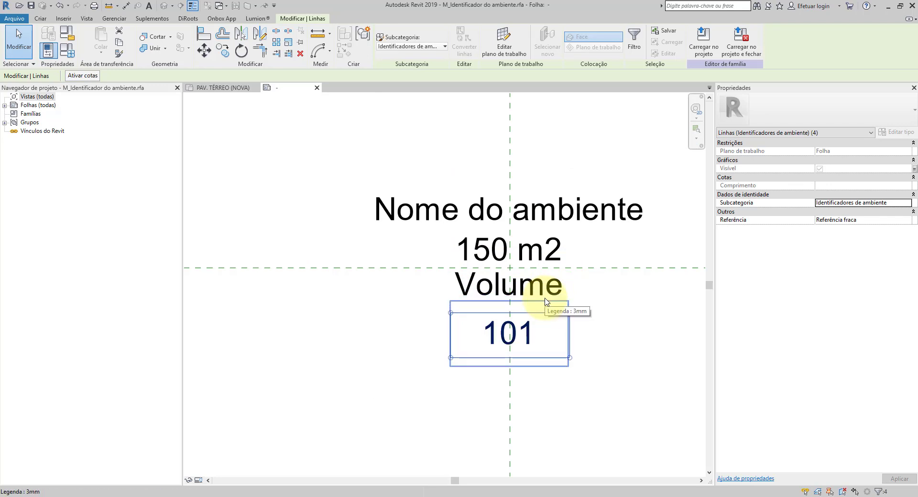
pyautogui.press('Escape')
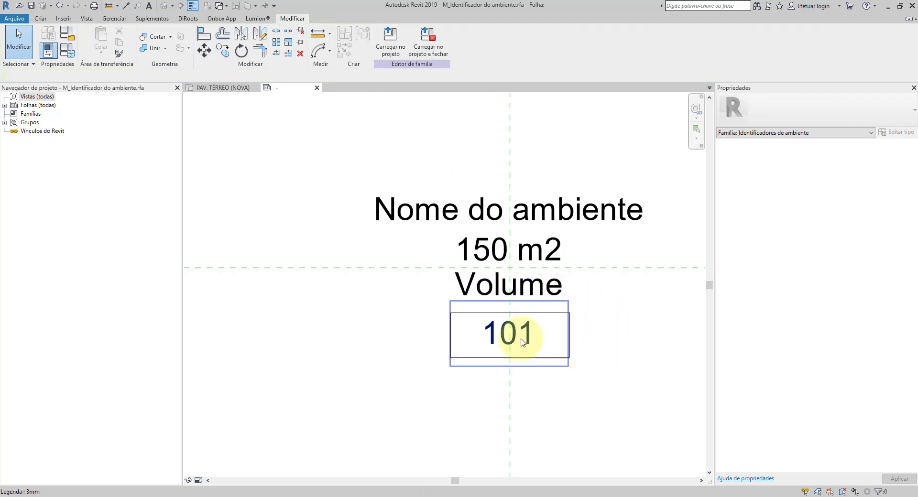
# Step: Load the tag family with the repositioned frame into the project, closing the family and overwriting the existing version
pyautogui.scroll(3, 516, 331)
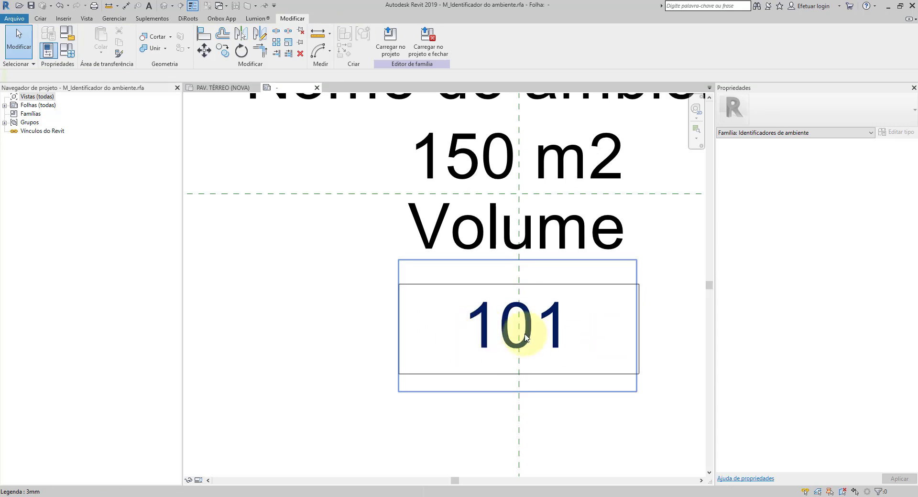
pyautogui.scroll(-3, 513, 325)
pyautogui.scroll(5, 518, 334)
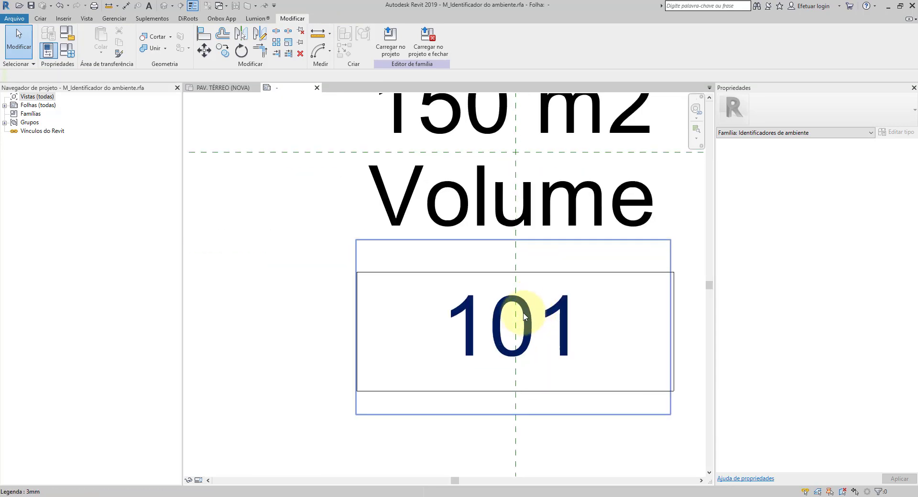
pyautogui.scroll(-3, 516, 342)
pyautogui.scroll(4, 395, 303)
pyautogui.scroll(-5, 468, 327)
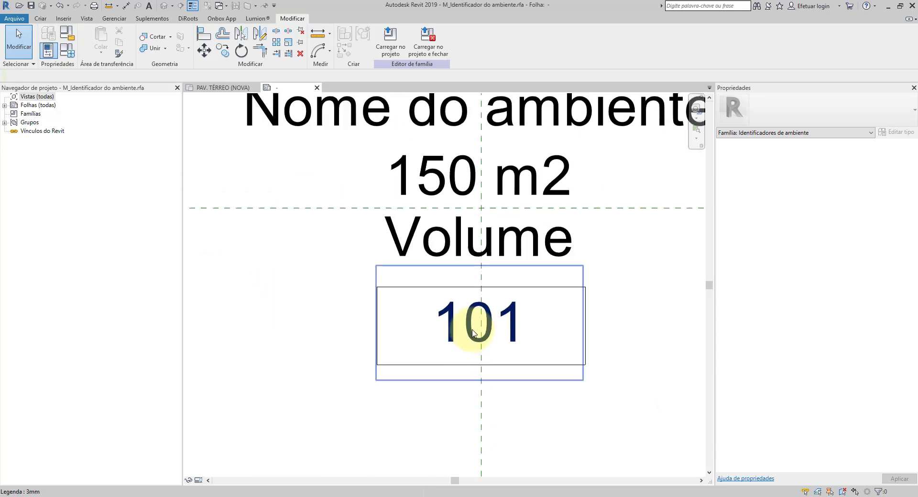
pyautogui.click(428, 38)
pyautogui.click(475, 260)
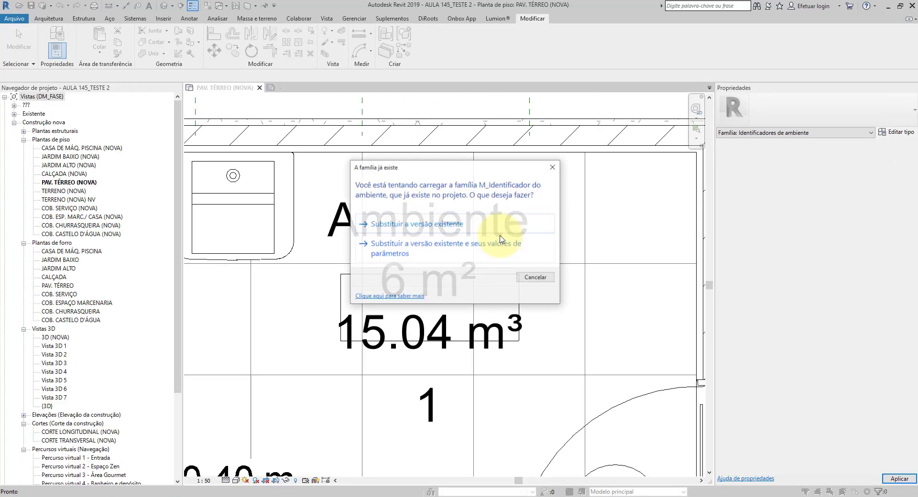
pyautogui.click(419, 225)
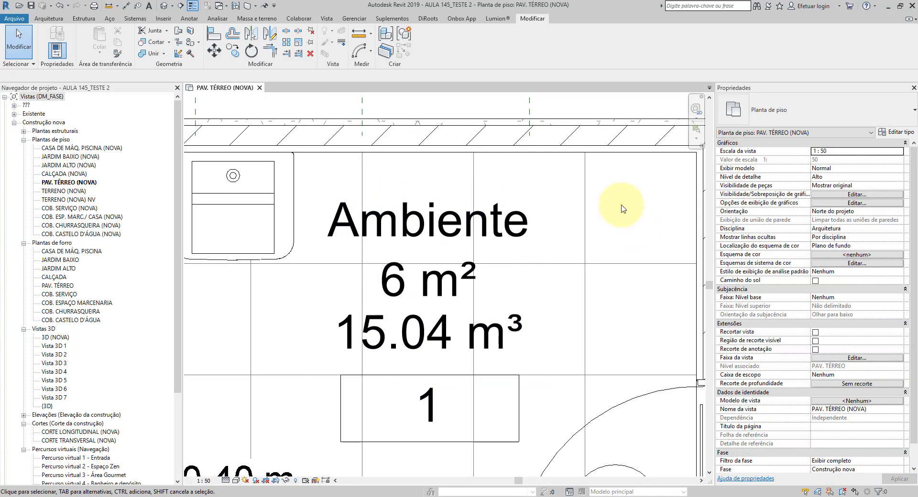
# Step: Select the placed room tag in the ground floor plan and open its family for editing
pyautogui.scroll(-3, 616, 201)
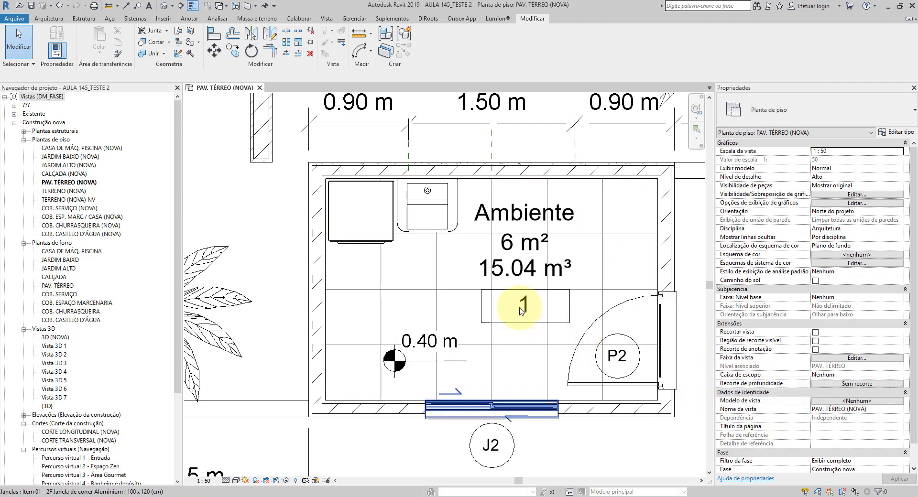
pyautogui.scroll(2, 528, 303)
pyautogui.click(529, 304)
pyautogui.moveTo(565, 316); pyautogui.dragTo(493, 365, button='middle')
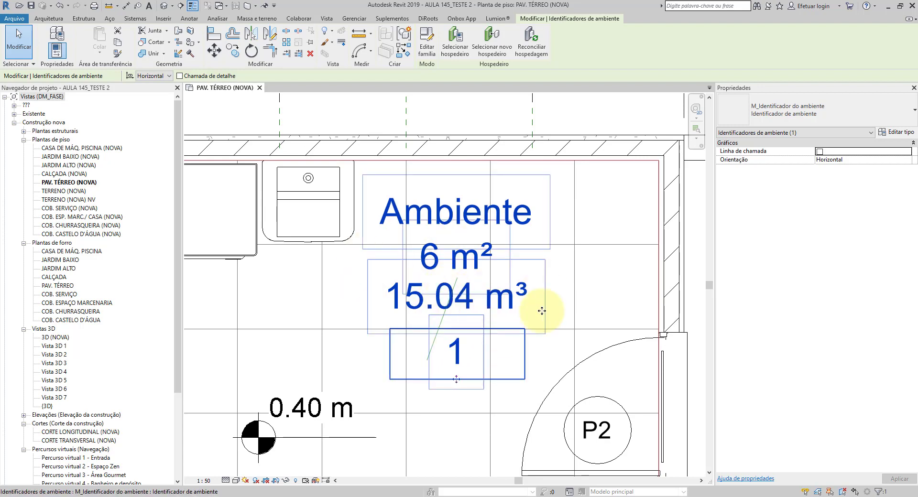
pyautogui.click(429, 54)
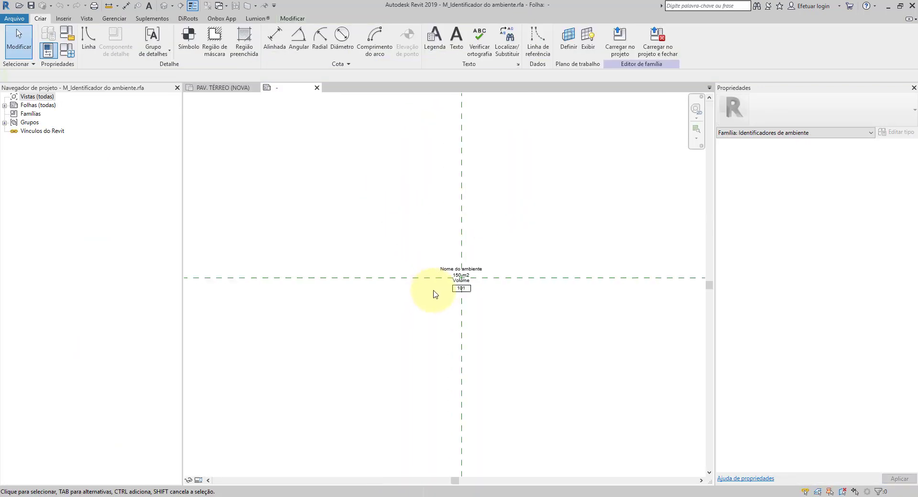
# Step: Turn off the display of annotation categories in the tag family's view and inspect the remaining labels
pyautogui.click(86, 19)
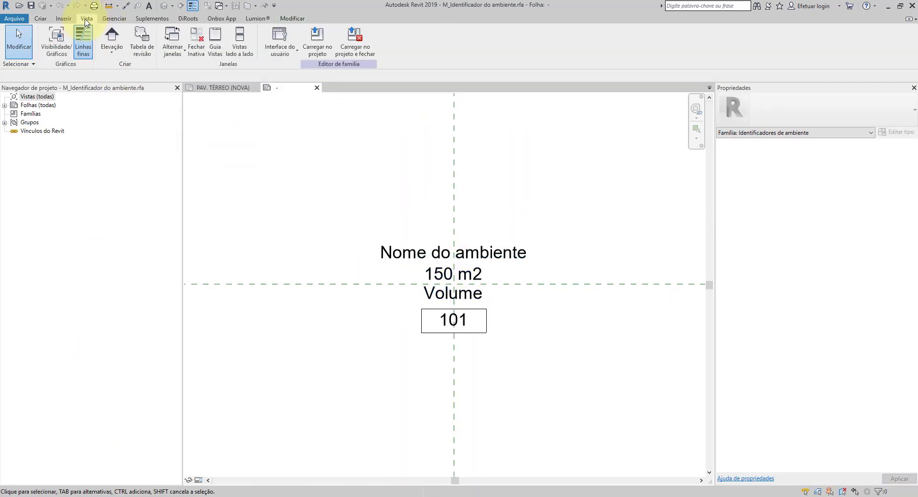
pyautogui.click(56, 37)
pyautogui.click(408, 118)
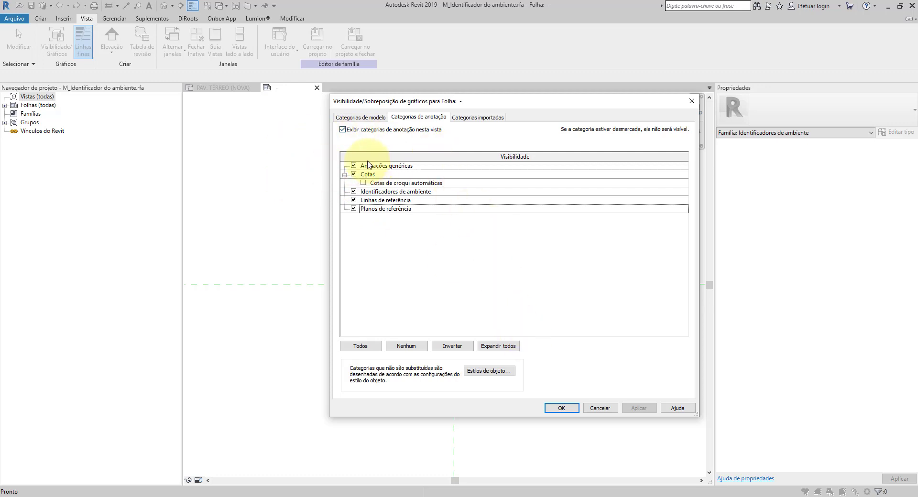
pyautogui.click(561, 406)
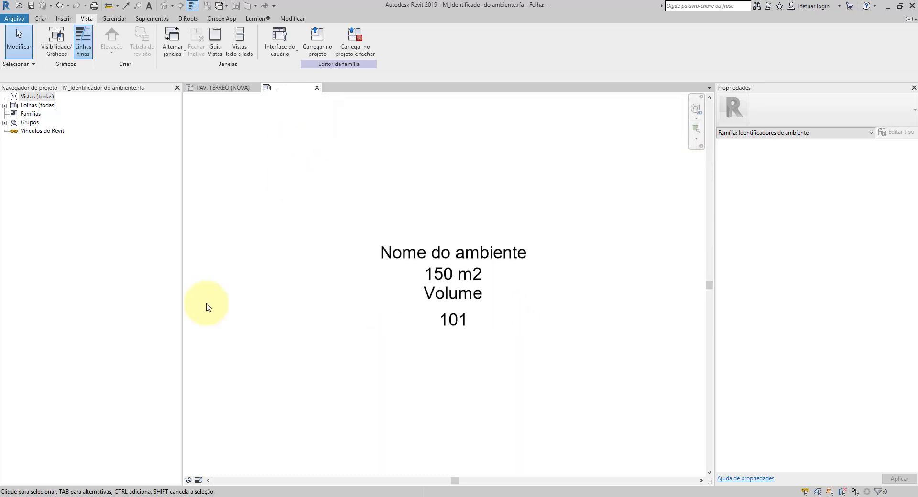
pyautogui.scroll(3, 471, 306)
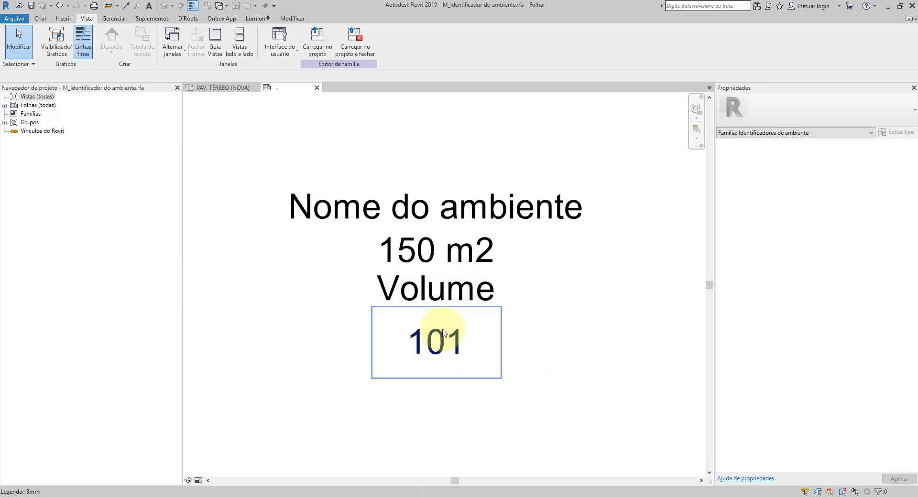
pyautogui.scroll(-2, 475, 332)
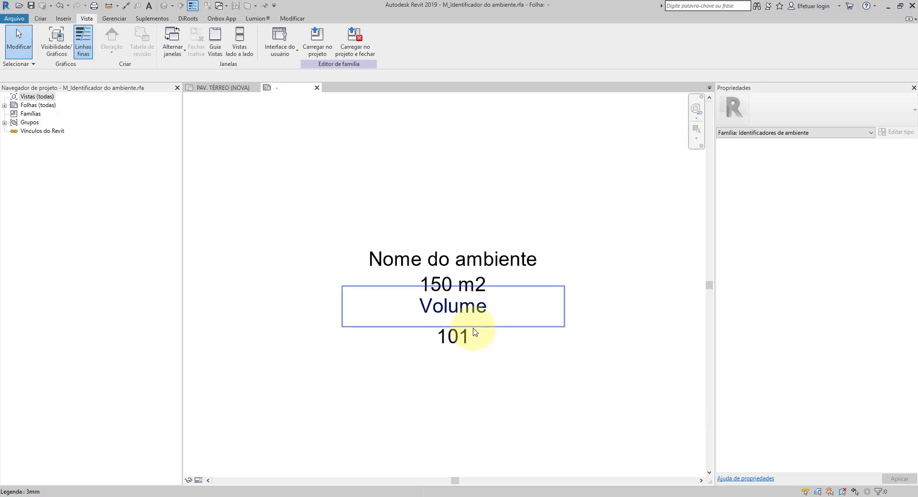
pyautogui.scroll(3, 462, 336)
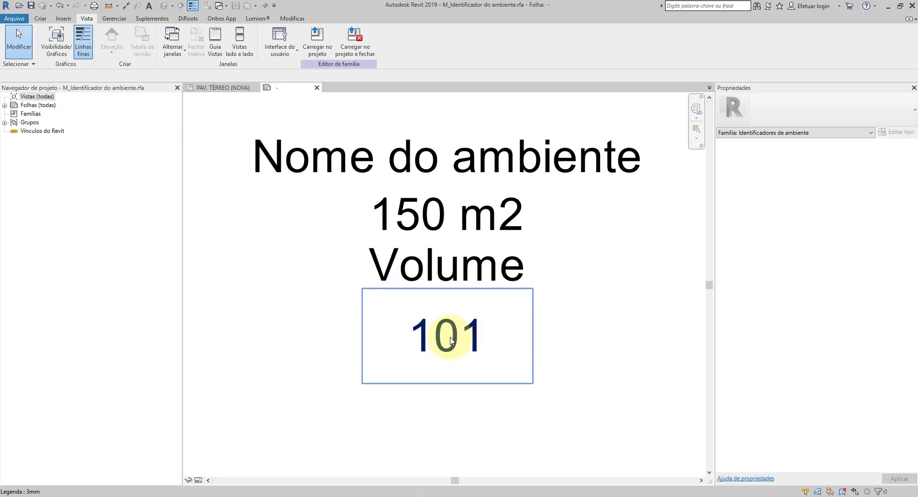
# Step: Return to the ground floor plan and turn off "Exibir número do ambiente" in the room tag's type properties
pyautogui.click(224, 90)
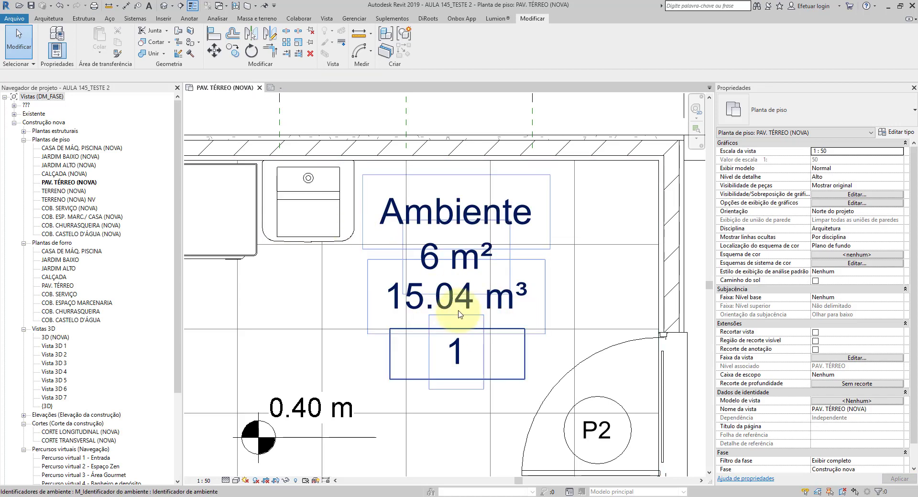
pyautogui.scroll(1, 474, 331)
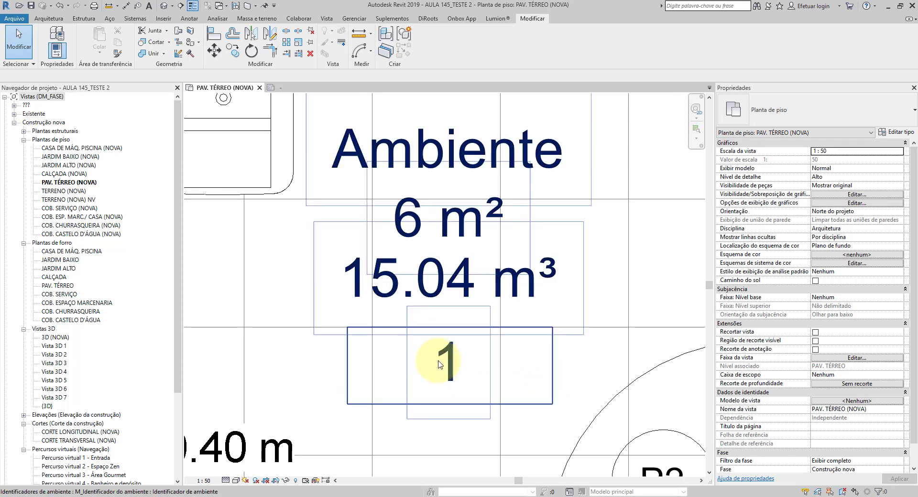
pyautogui.scroll(1, 471, 344)
pyautogui.scroll(-1, 455, 344)
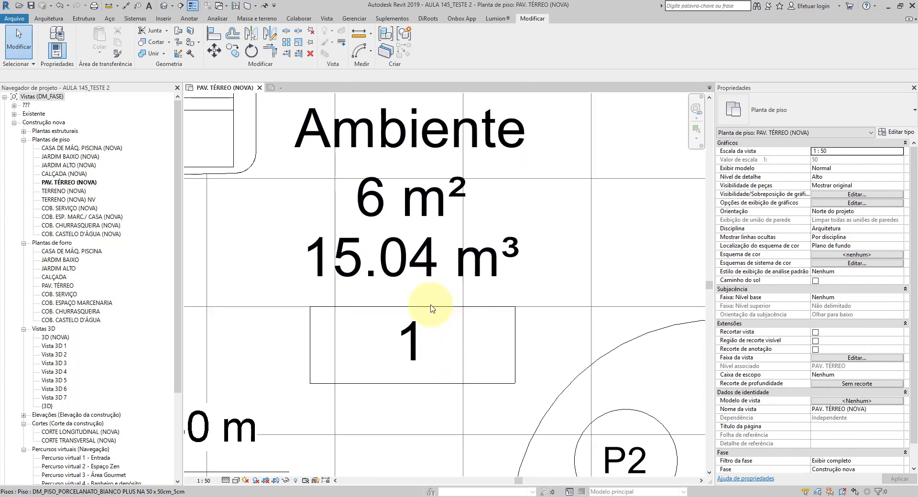
pyautogui.click(425, 250)
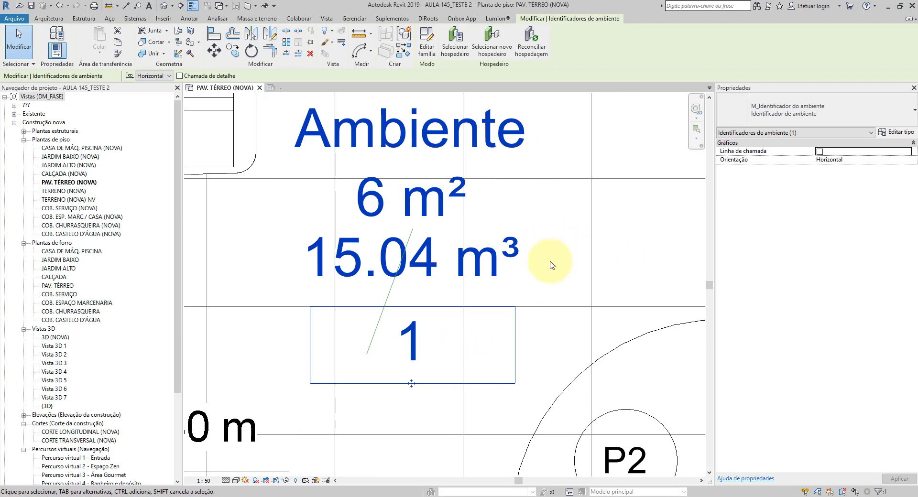
pyautogui.click(892, 132)
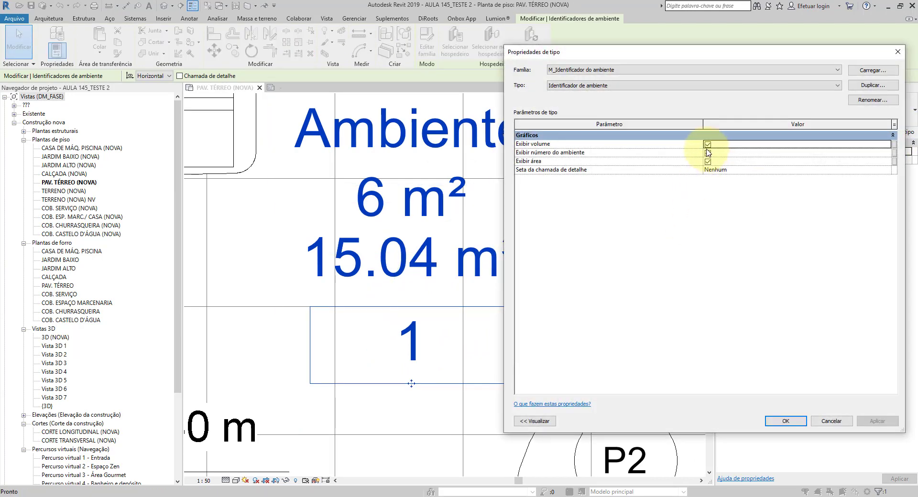
pyautogui.click(707, 153)
pyautogui.click(784, 420)
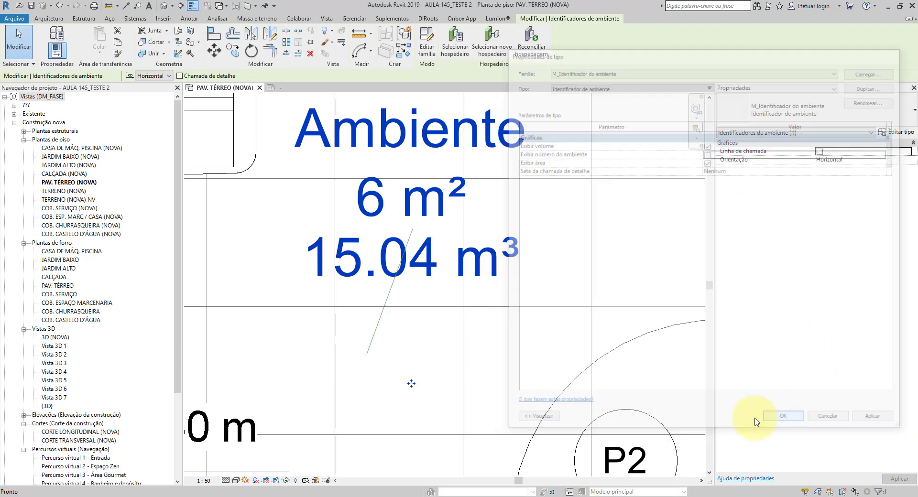
# Step: Inspect the tag without its number, and turn "Exibir número do ambiente" back on in its type properties
pyautogui.scroll(-1, 378, 310)
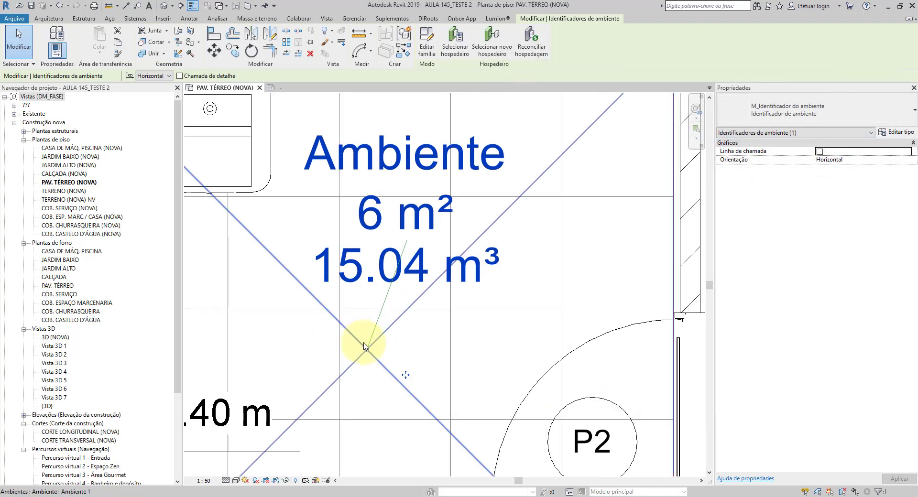
pyautogui.scroll(-2, 425, 344)
pyautogui.scroll(1, 418, 348)
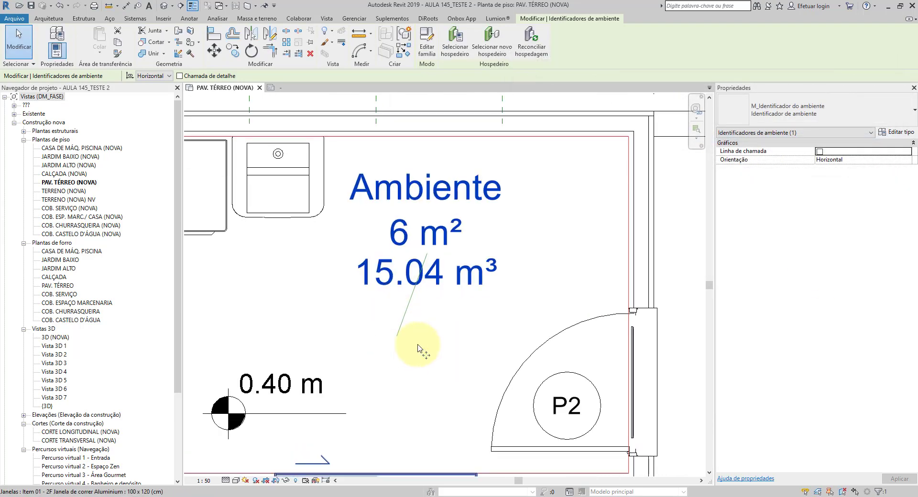
pyautogui.scroll(1, 419, 349)
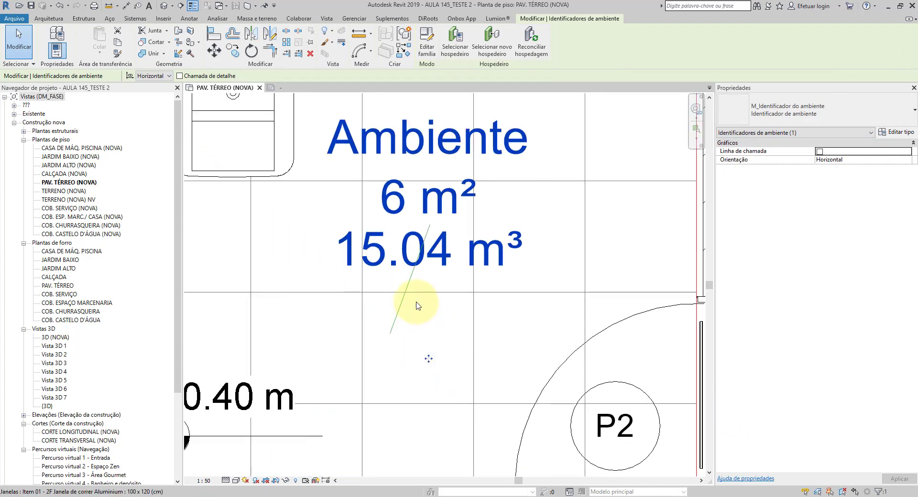
pyautogui.scroll(-1, 417, 306)
pyautogui.click(895, 131)
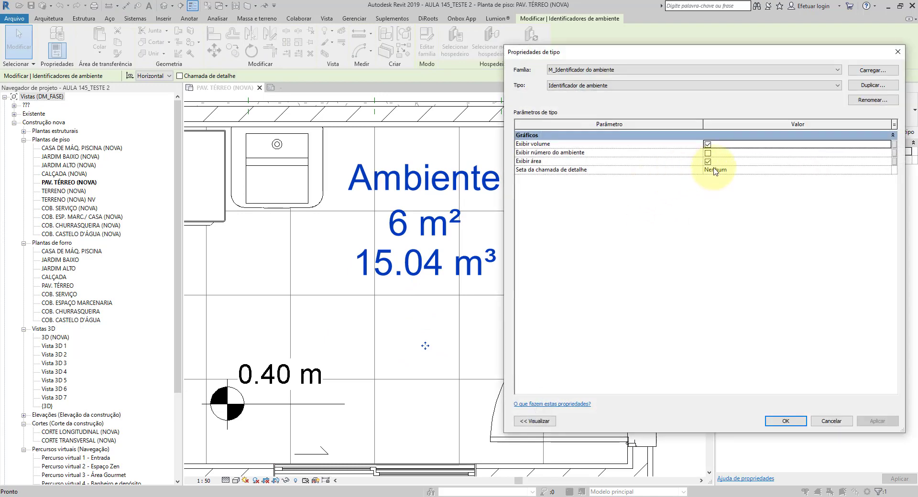
pyautogui.click(707, 153)
pyautogui.click(784, 420)
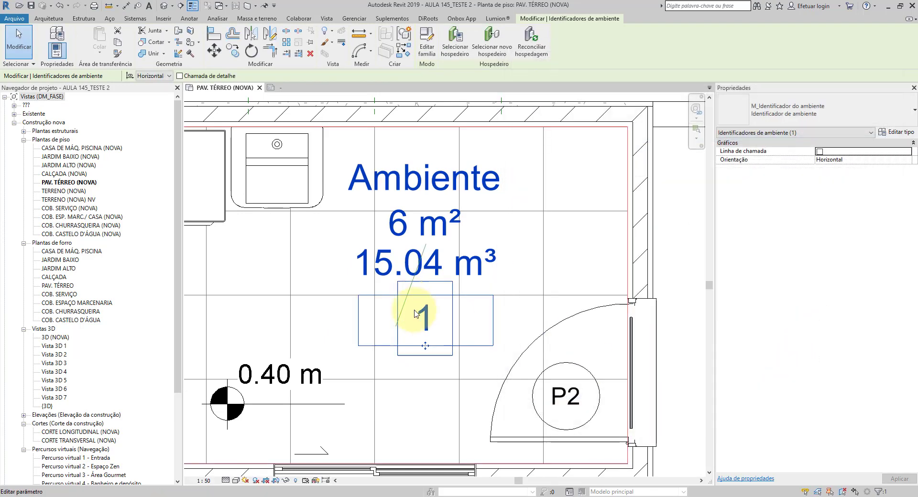
# Step: Examine the number frame and review the display parameters in the room tag's type properties
pyautogui.scroll(1, 415, 313)
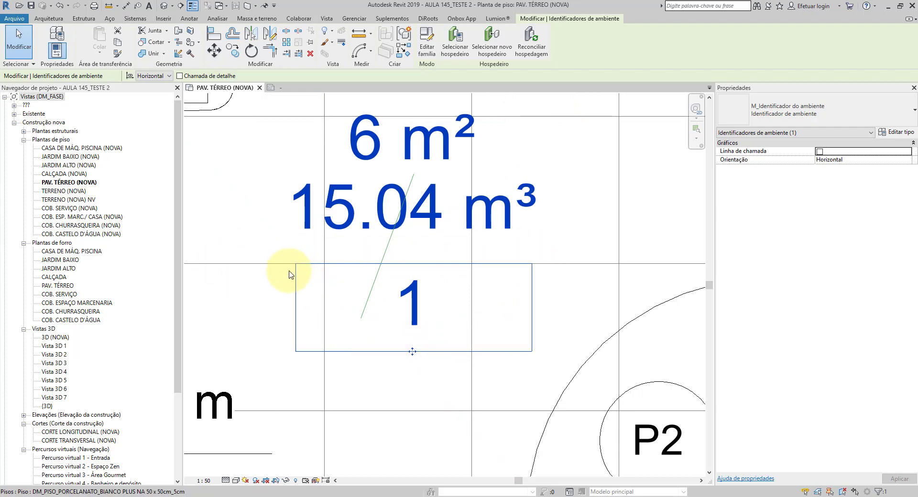
pyautogui.click(902, 132)
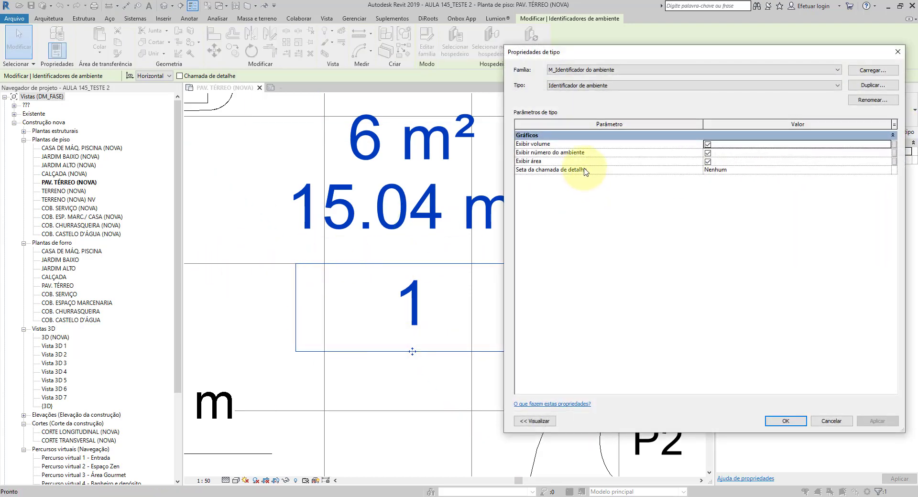
pyautogui.click(707, 162)
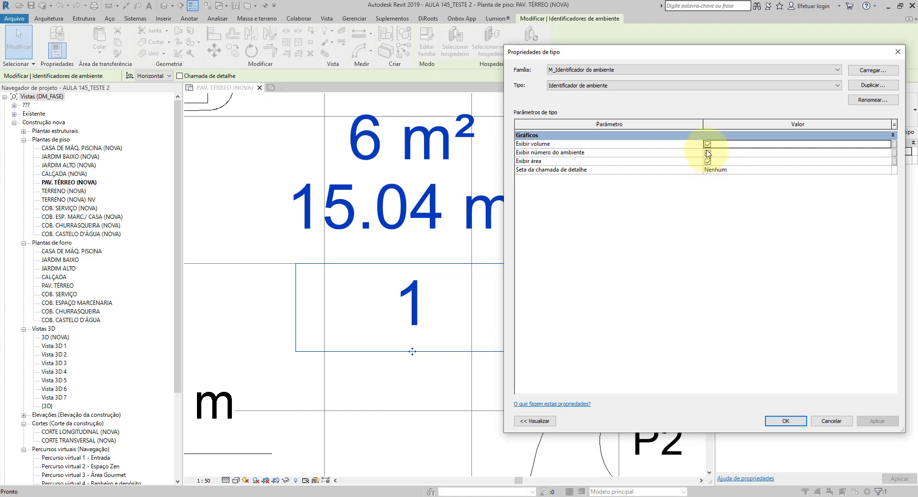
pyautogui.click(786, 421)
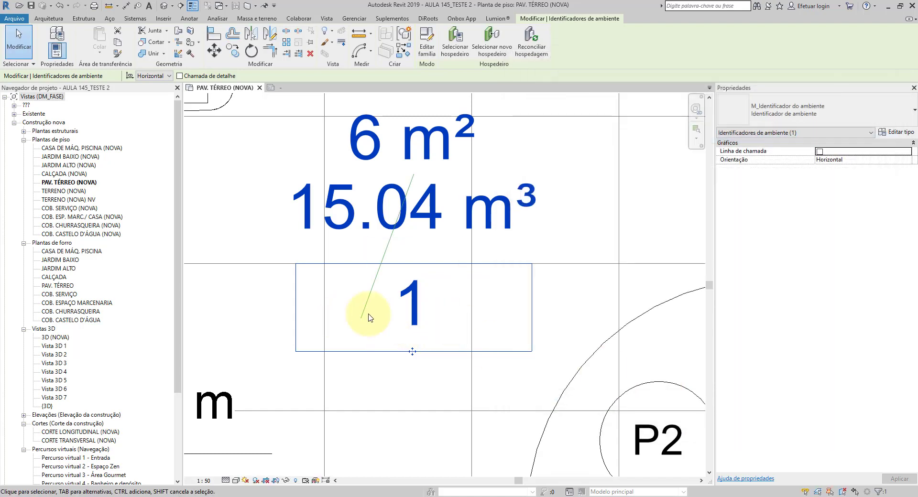
# Step: Go back to the room tag family and turn on the display of annotation categories in its view
pyautogui.click(425, 46)
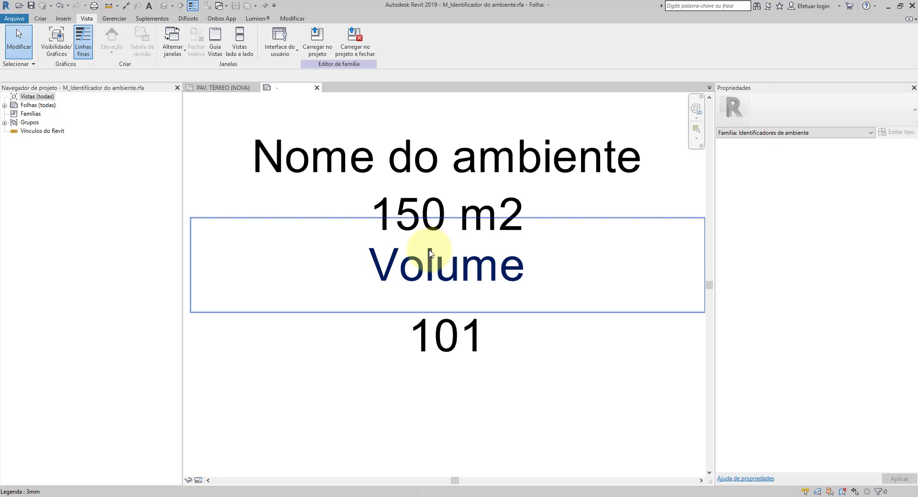
pyautogui.click(65, 46)
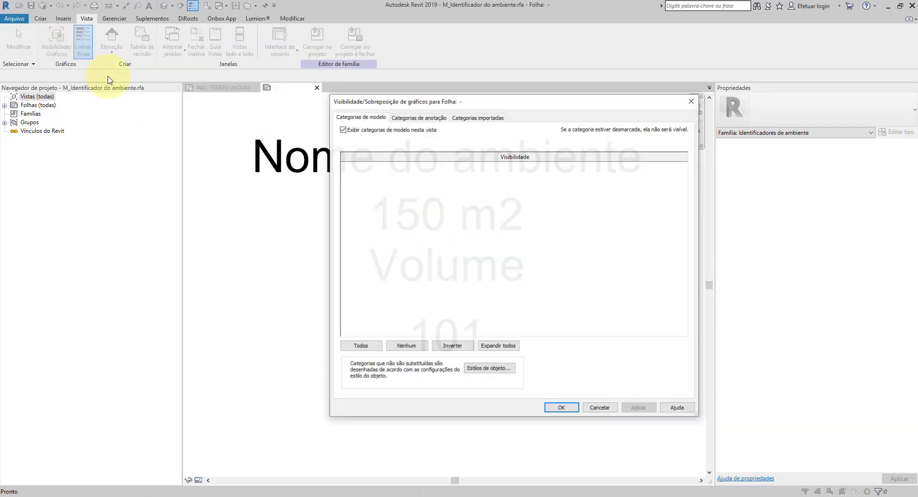
pyautogui.click(422, 118)
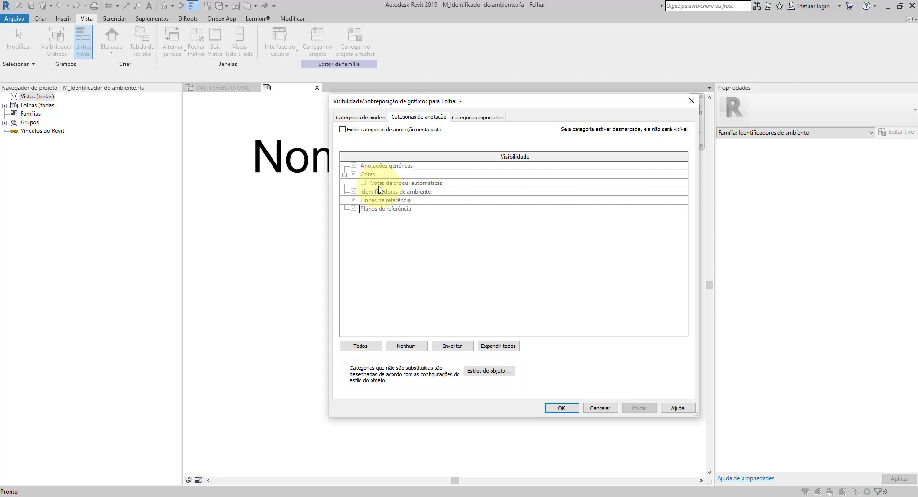
pyautogui.click(342, 130)
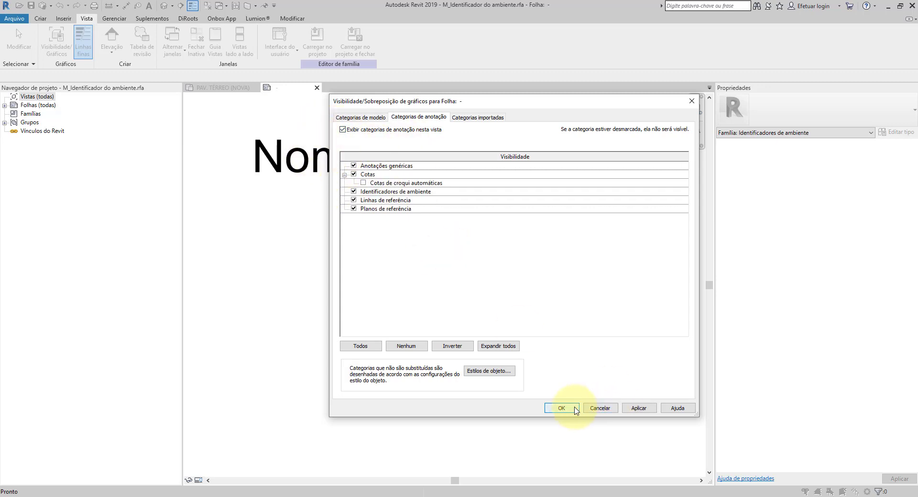
pyautogui.click(571, 408)
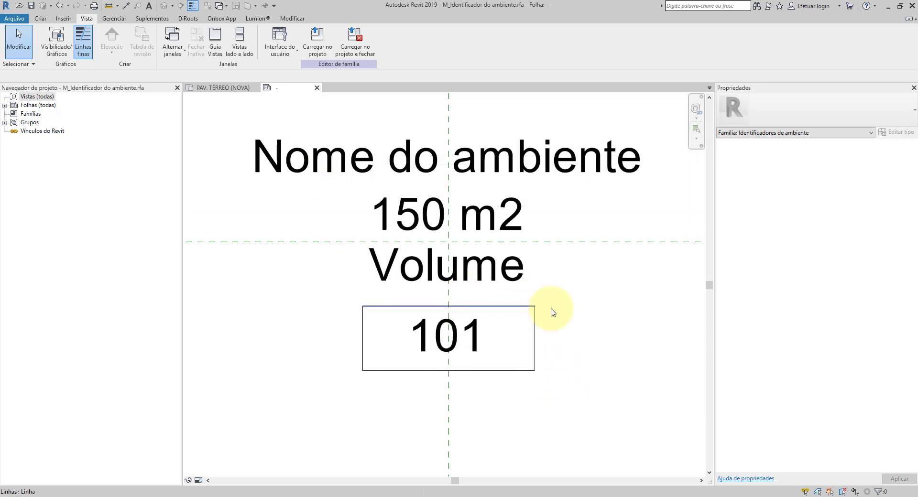
pyautogui.click(511, 314)
pyautogui.click(508, 312)
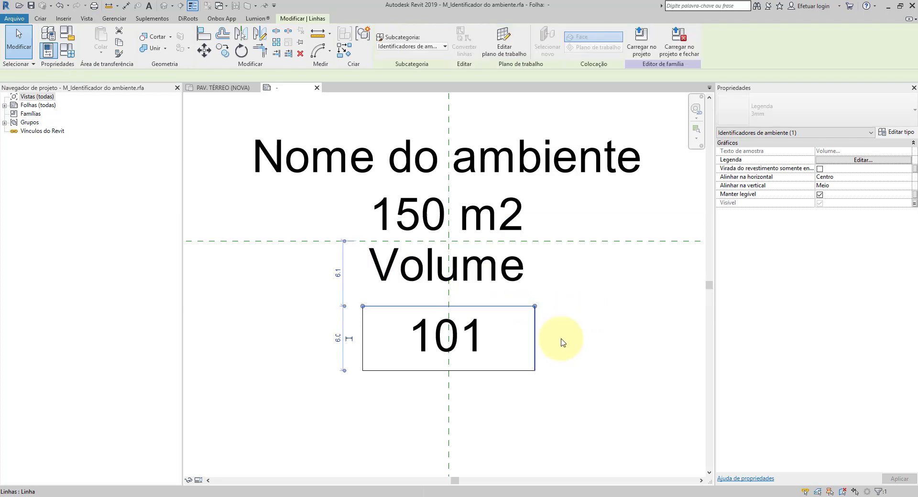
pyautogui.click(570, 342)
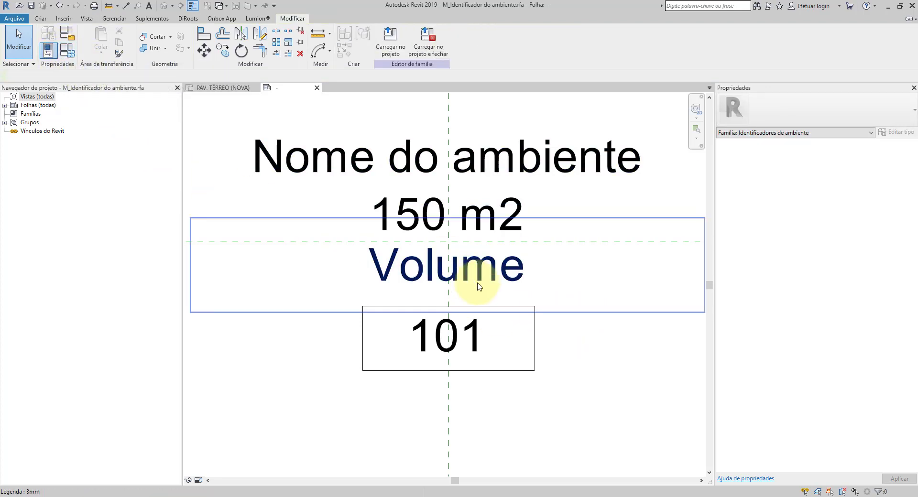
pyautogui.click(302, 246)
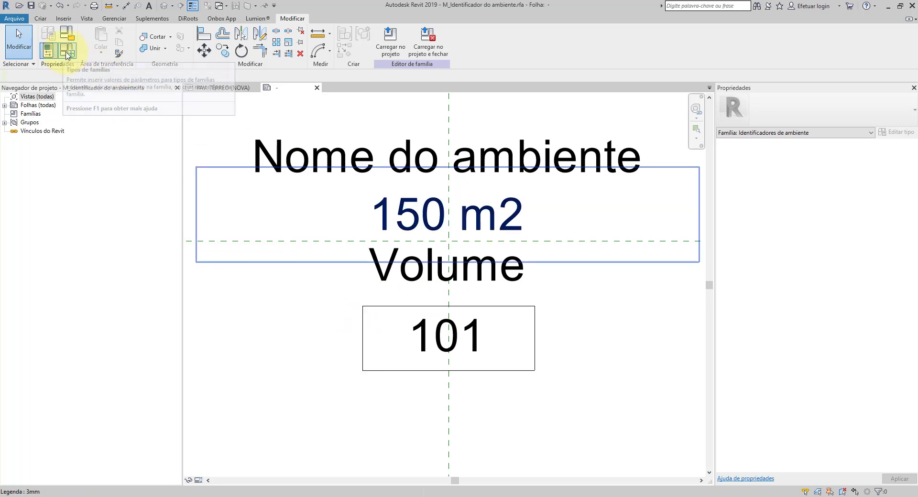
# Step: Create a new family parameter named "Exibir linha de numeração" in the room tag's family types
pyautogui.click(66, 53)
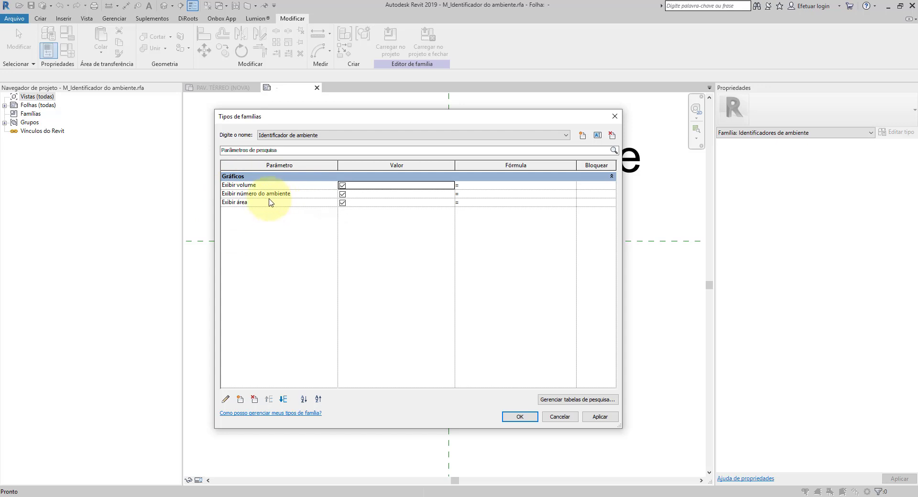
pyautogui.click(239, 401)
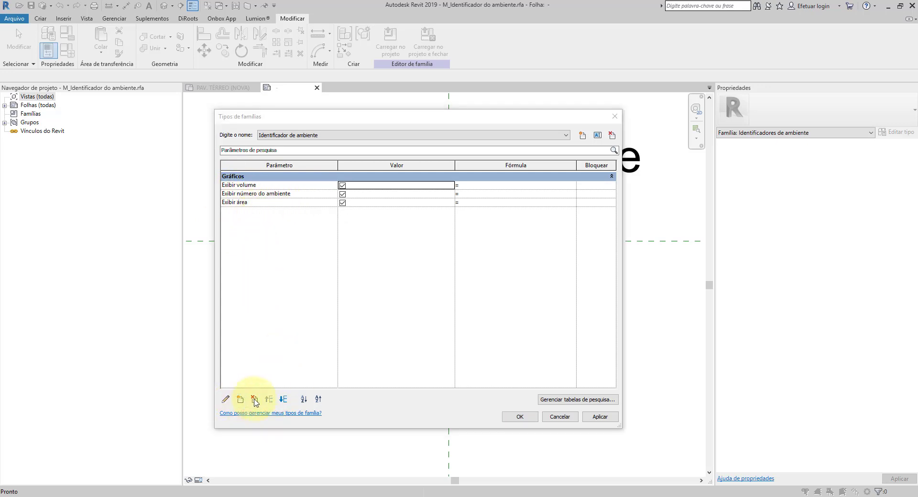
pyautogui.moveTo(353, 120); pyautogui.dragTo(436, 144)
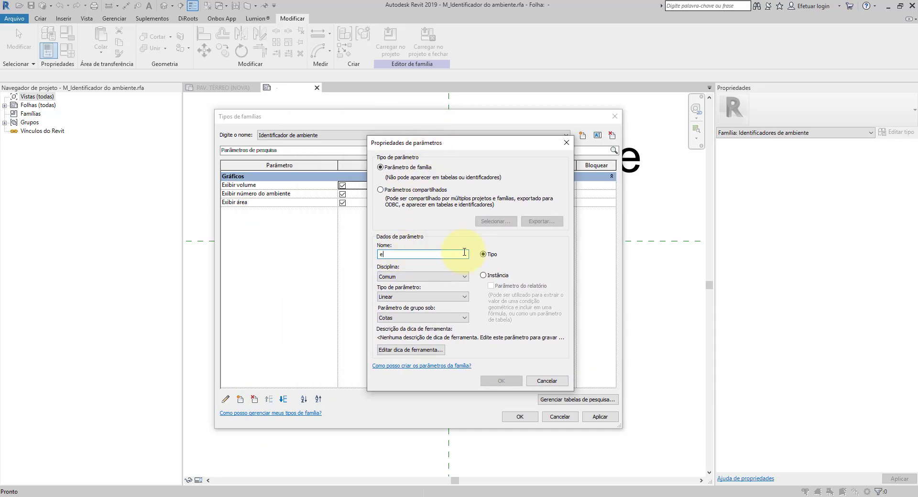
pyautogui.press('BackSpace')
pyautogui.write('Ex')
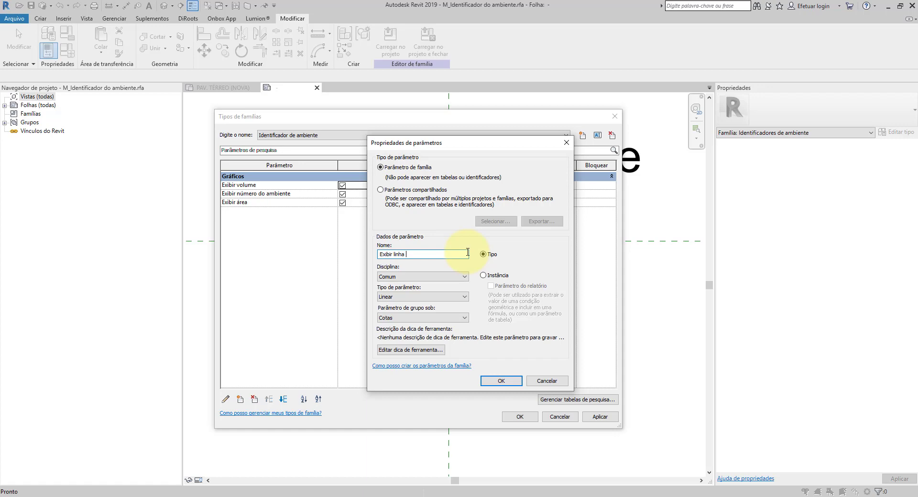
pyautogui.write('ibir linha de numeração')
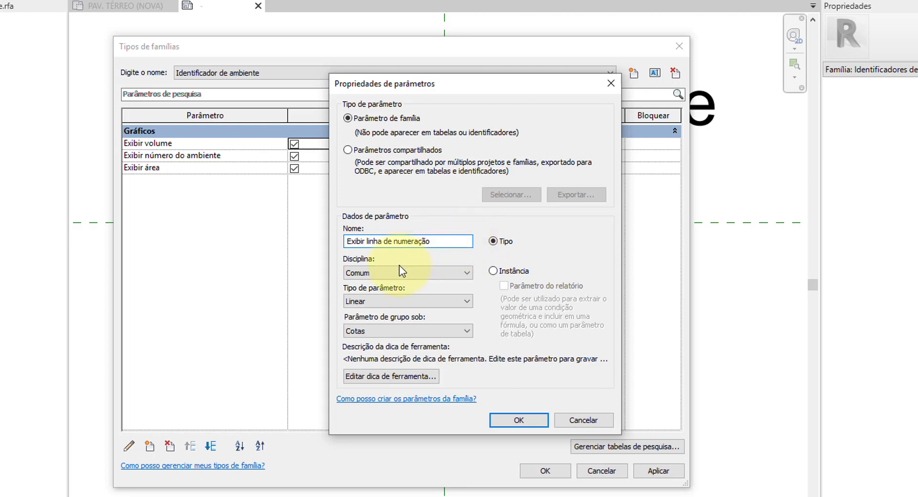
# Step: Give the new parameter the discipline Comum, type Sim/Não and group Gráficos, and accept it in the family types
pyautogui.click(377, 271)
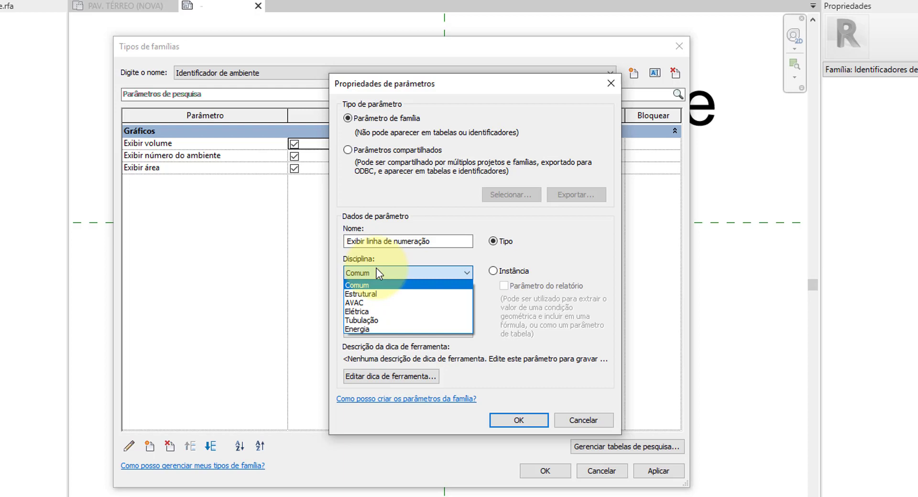
pyautogui.click(365, 269)
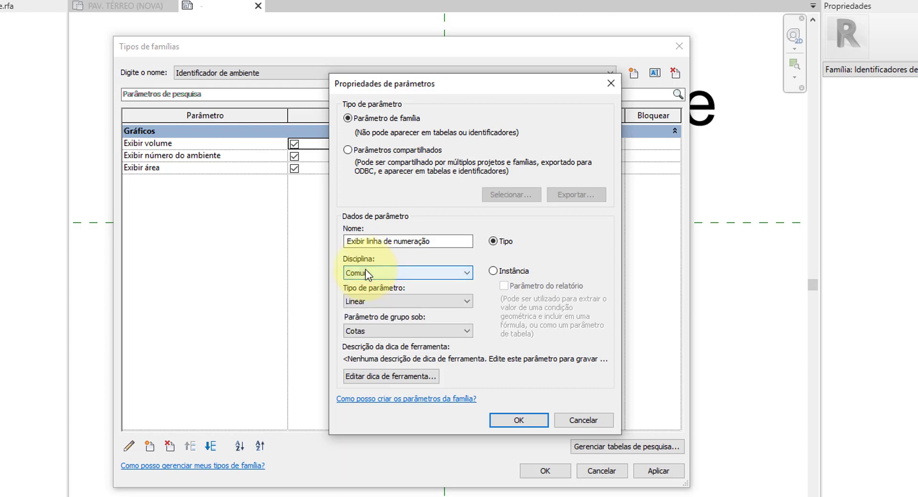
pyautogui.click(367, 303)
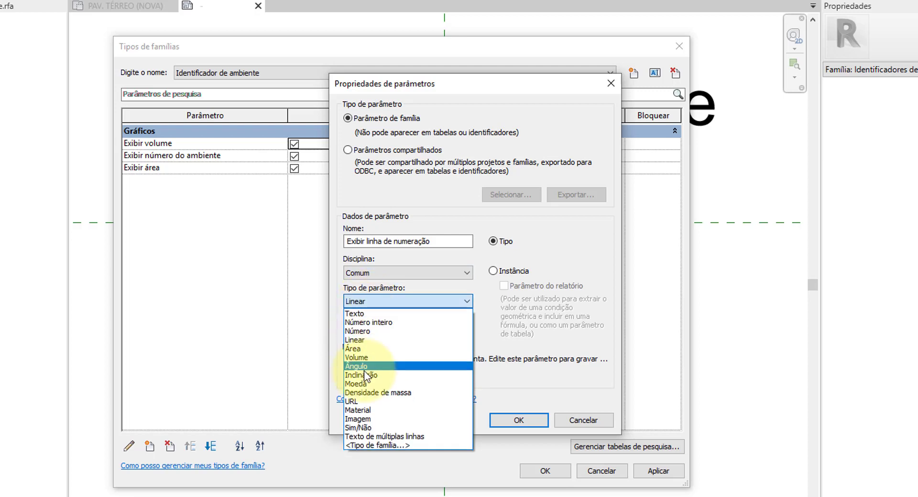
pyautogui.click(364, 427)
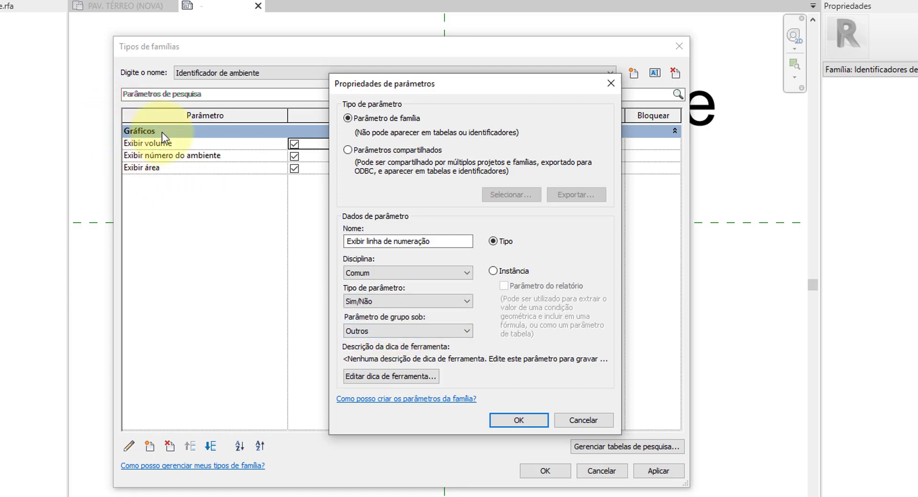
pyautogui.click(416, 332)
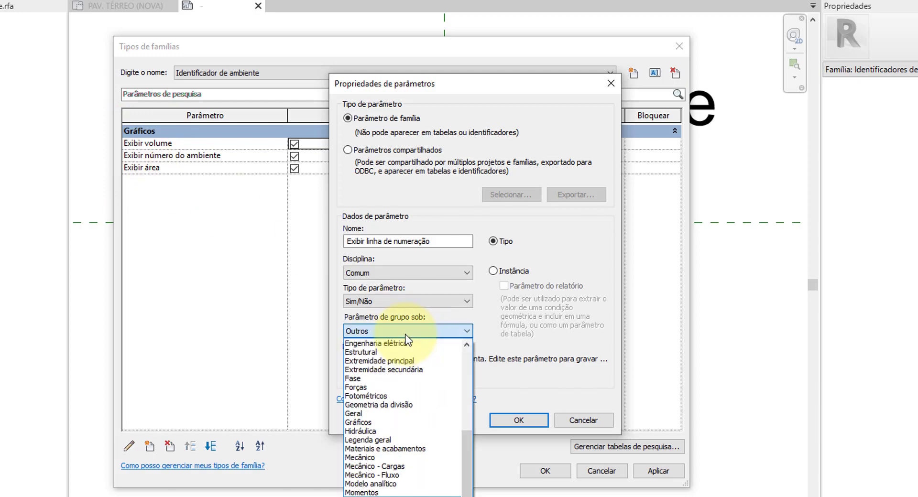
pyautogui.click(371, 422)
pyautogui.click(517, 421)
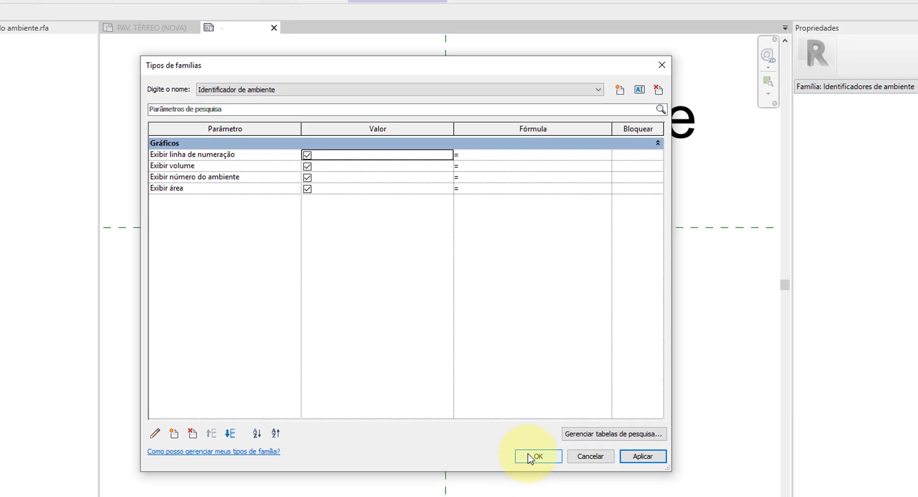
pyautogui.click(538, 471)
# Step: Select all four frame lines around the room number and associate their Visível property with "Exibir linha de numeração"
pyautogui.click(199, 245)
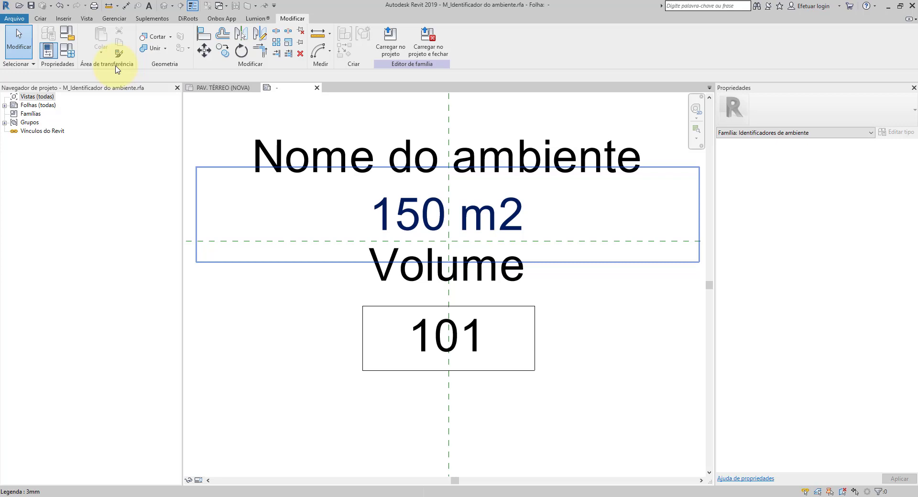
pyautogui.click(311, 303)
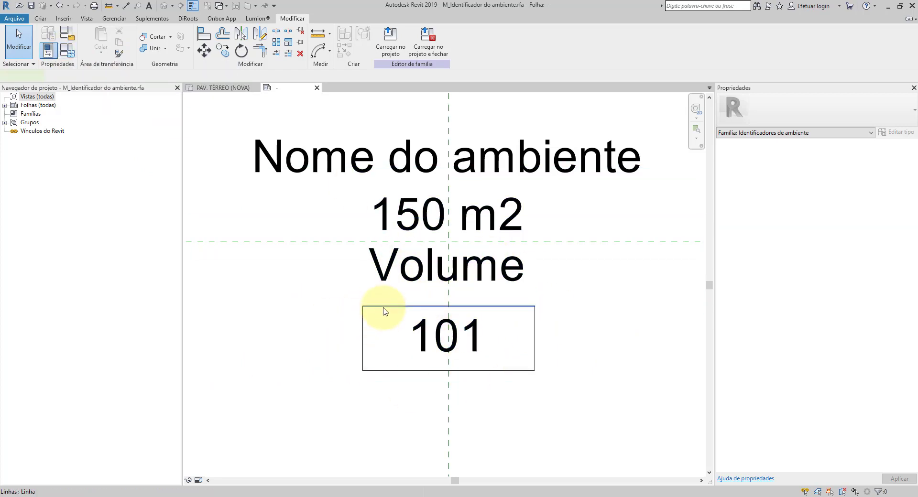
pyautogui.click(379, 306)
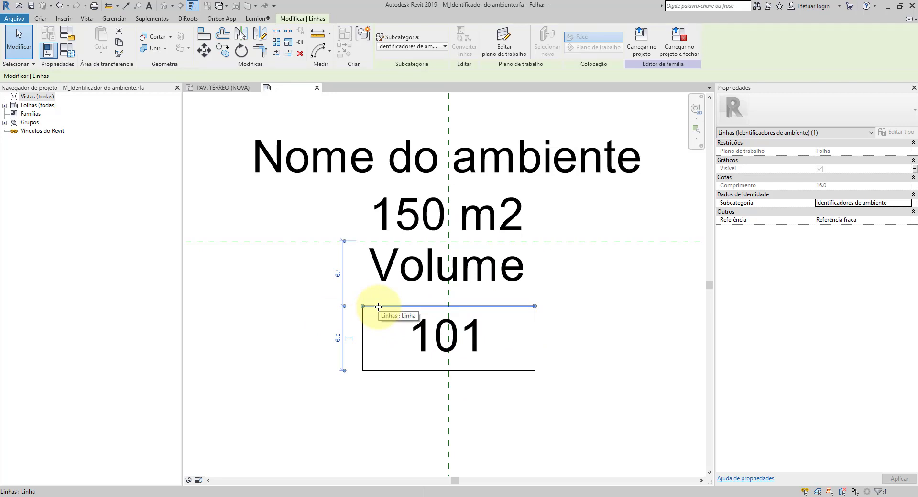
pyautogui.press('Tab')
pyautogui.click(378, 306)
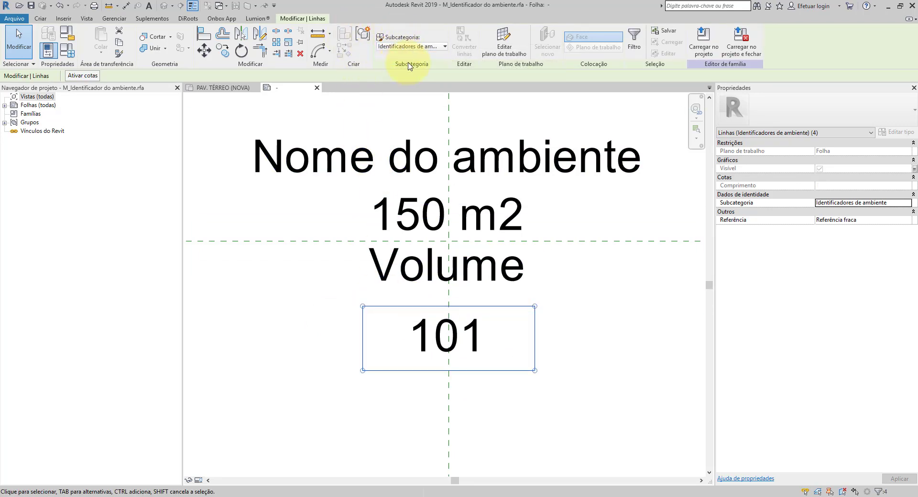
pyautogui.click(418, 47)
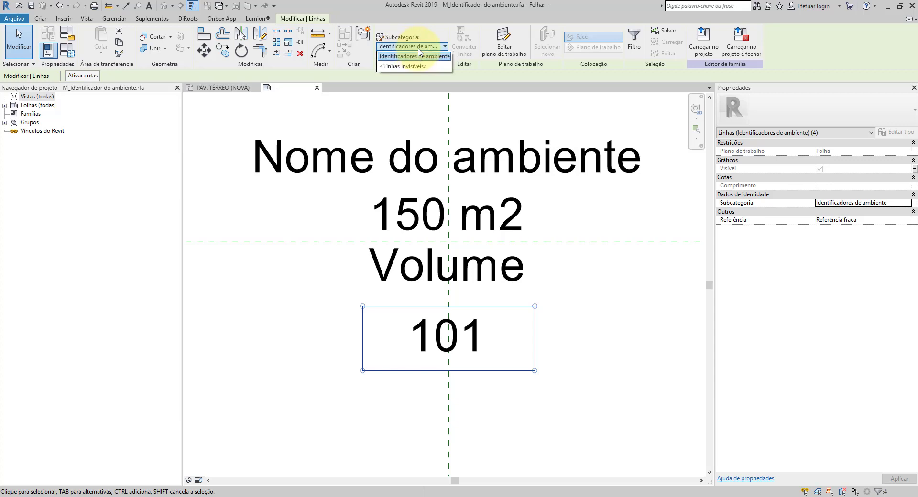
pyautogui.click(415, 56)
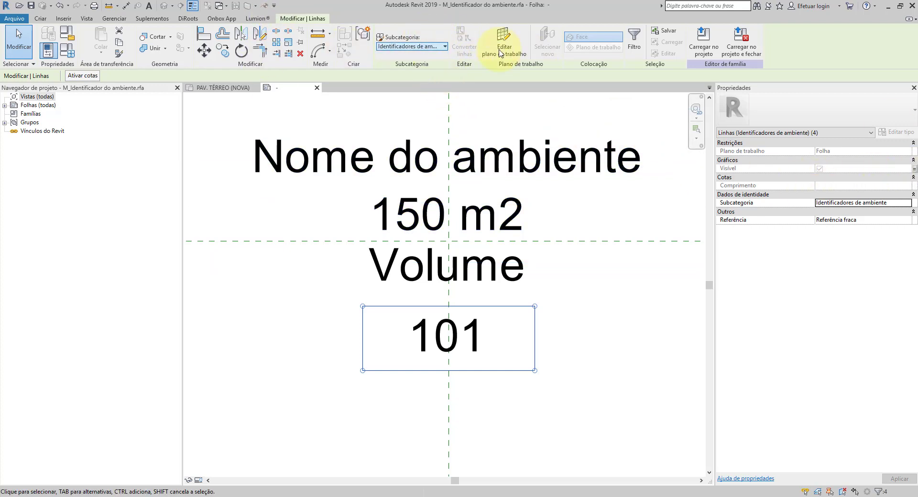
pyautogui.click(915, 169)
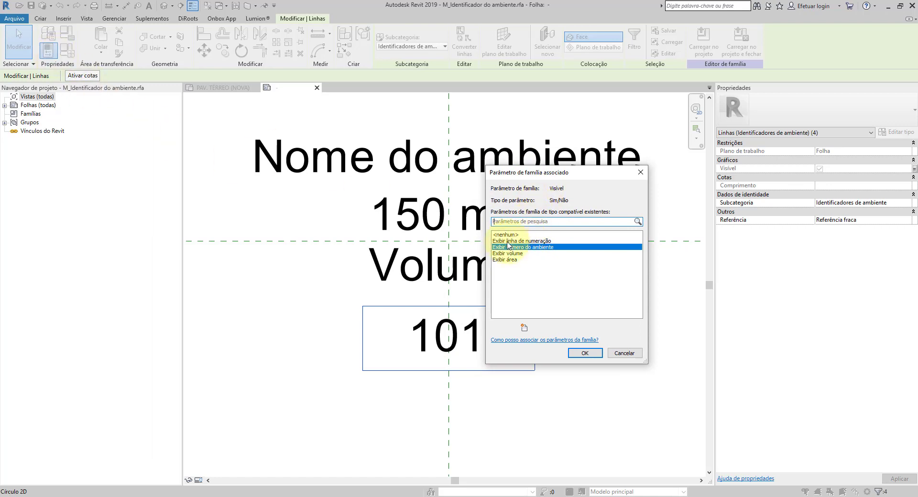
pyautogui.click(515, 241)
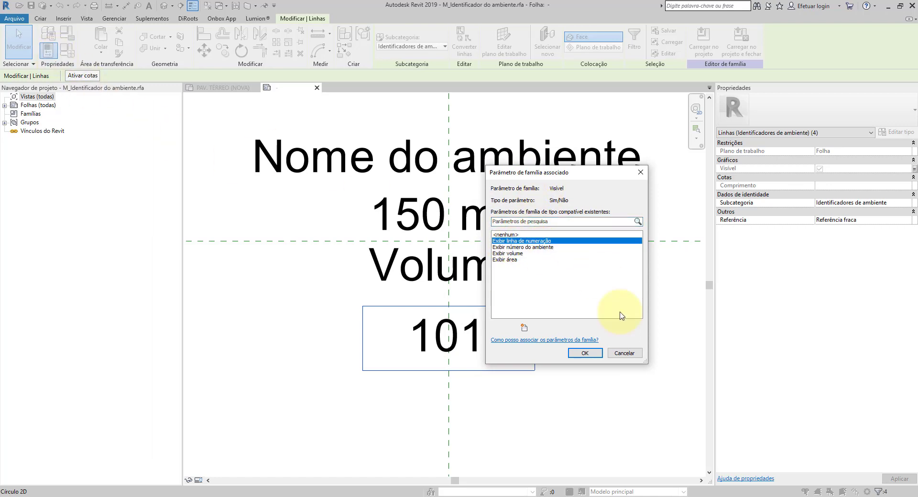
pyautogui.click(585, 353)
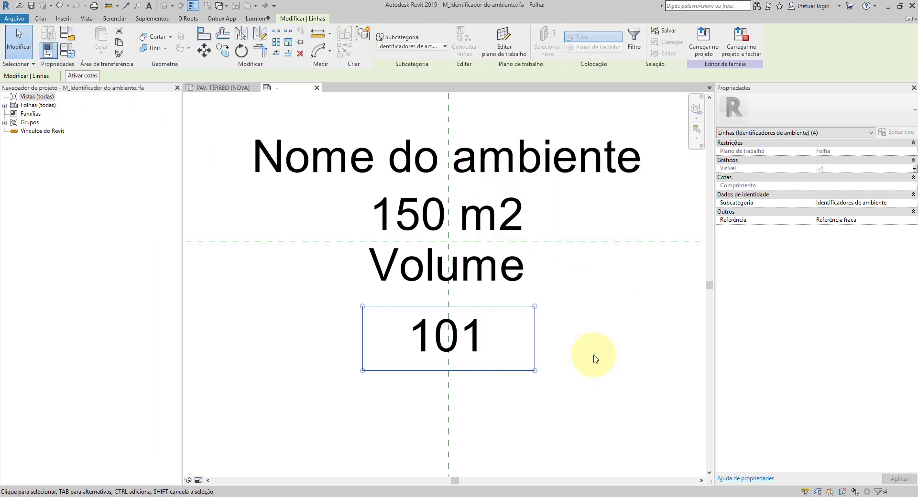
pyautogui.click(75, 50)
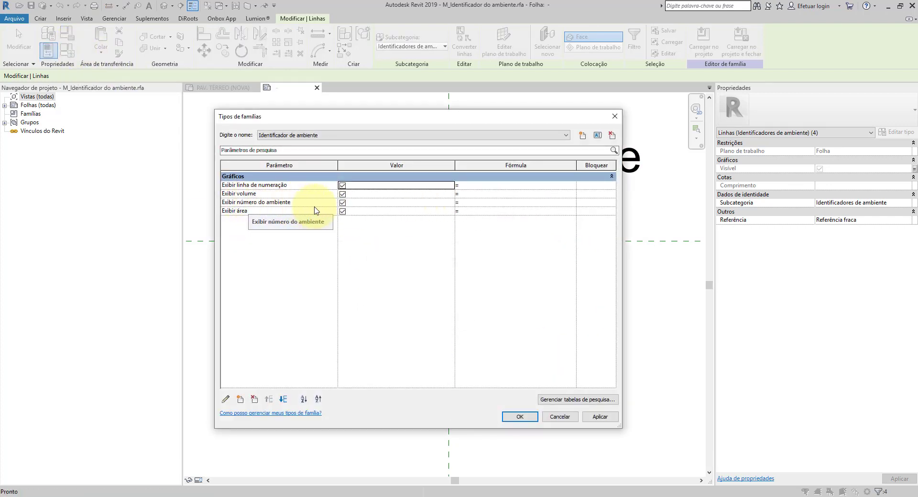
pyautogui.click(240, 399)
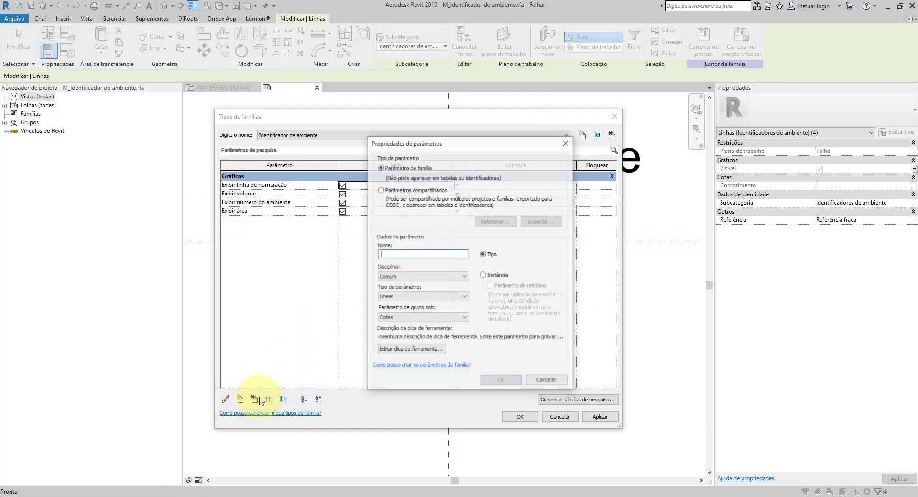
pyautogui.click(391, 317)
pyautogui.click(554, 385)
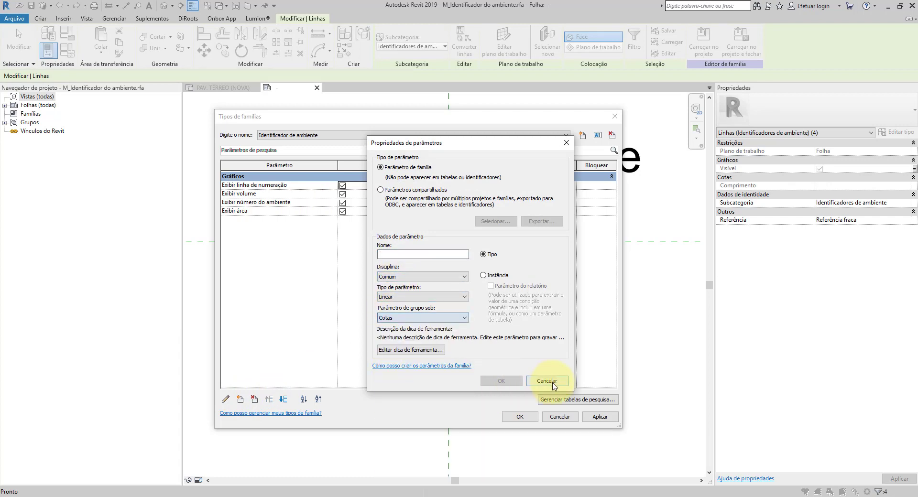
pyautogui.click(560, 417)
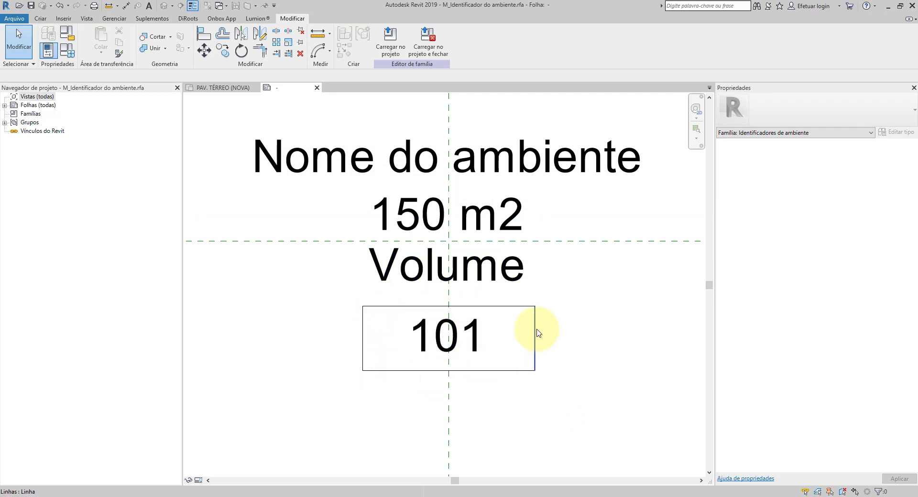
# Step: Select the whole frame around the room number and nudge it slightly upward
pyautogui.press('Tab')
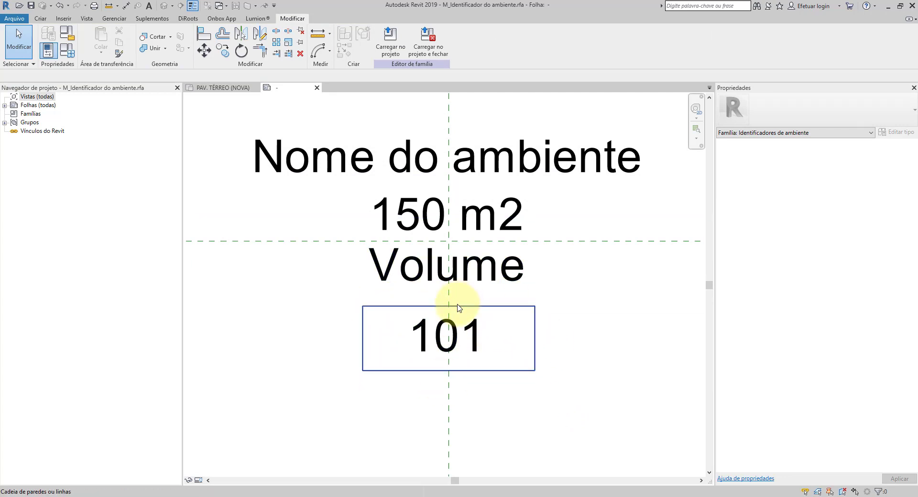
pyautogui.click(457, 308)
pyautogui.click(603, 330)
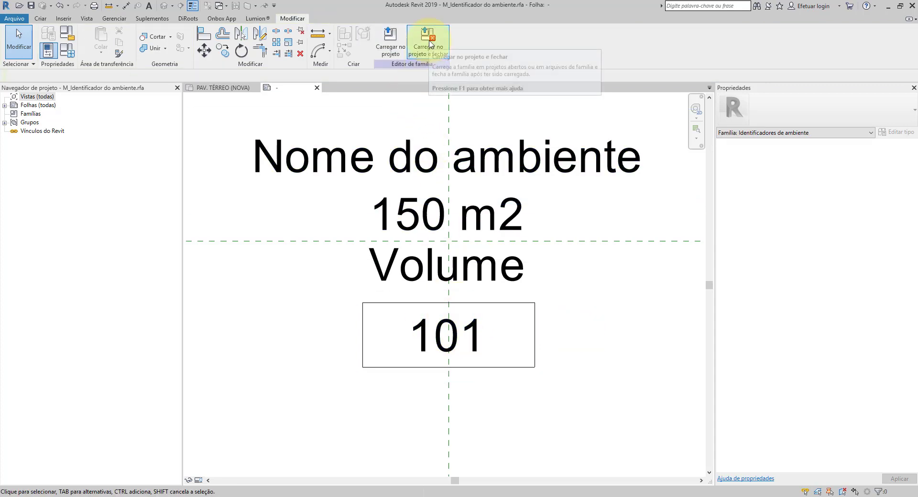
# Step: Load the room tag family into the project and close it without saving the family file
pyautogui.click(430, 44)
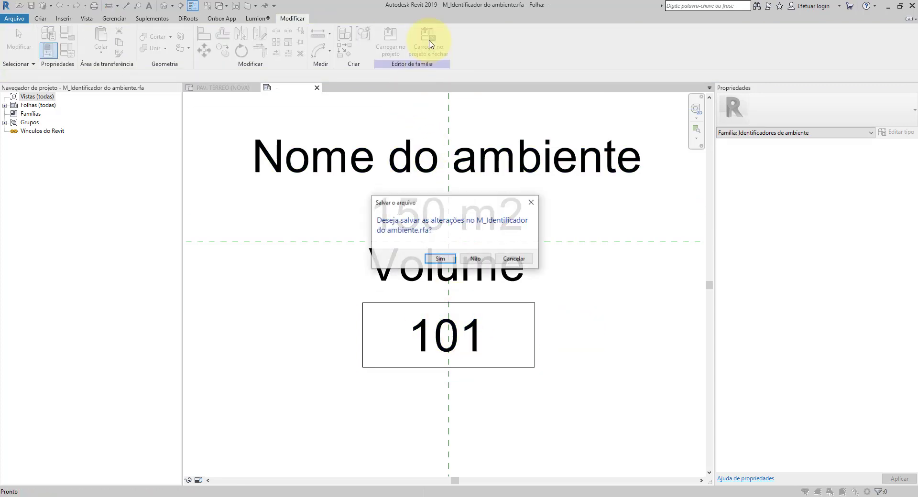
pyautogui.click(475, 261)
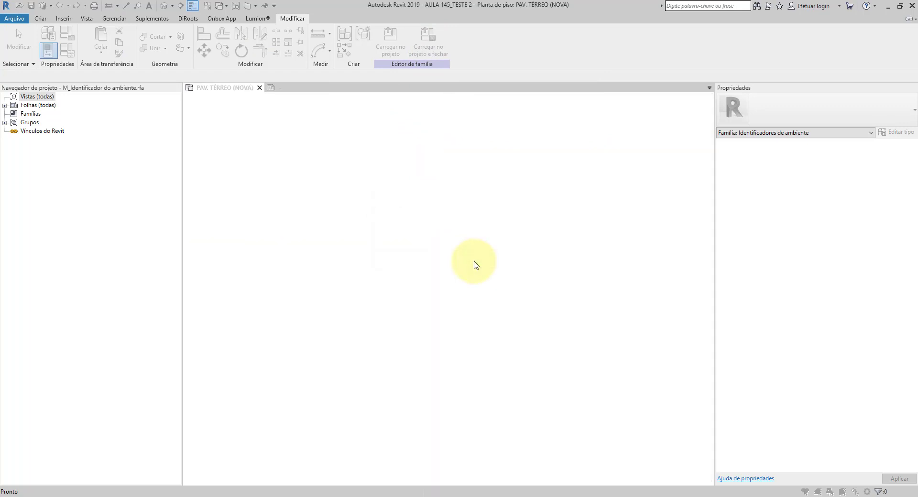
pyautogui.click(441, 225)
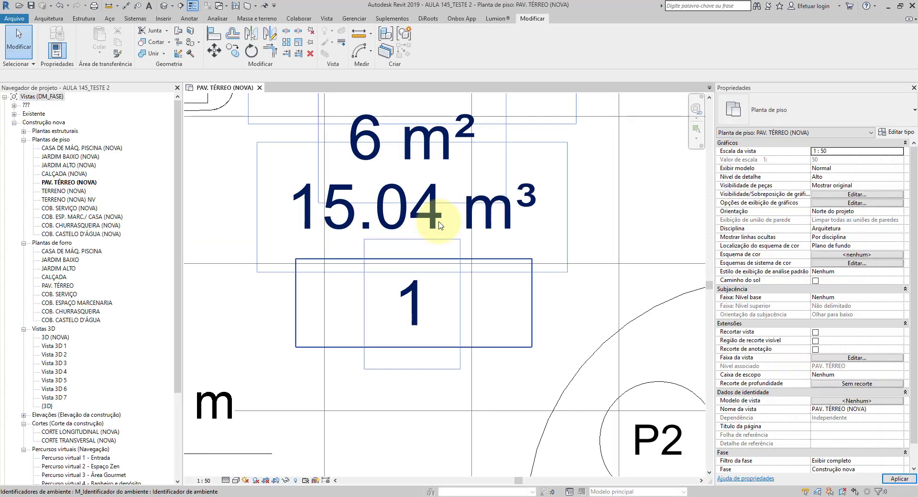
# Step: Turn off "Exibir linha de numeração" in the type properties of the ground floor plan's room tag
pyautogui.click(436, 256)
pyautogui.scroll(-2, 470, 325)
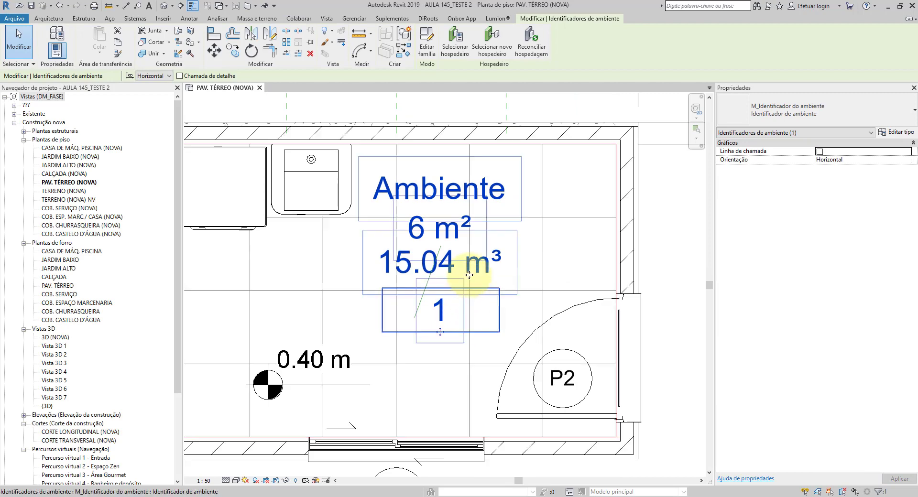
pyautogui.press('Escape')
pyautogui.scroll(3, 433, 333)
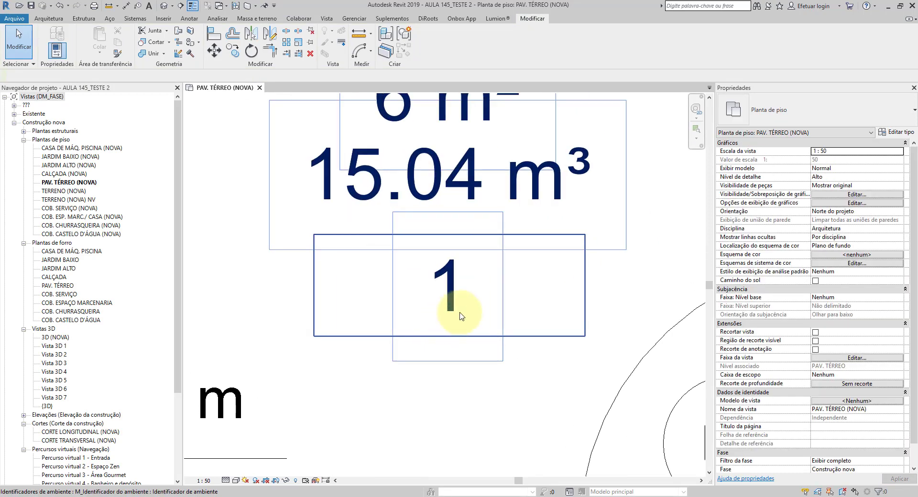
pyautogui.click(448, 270)
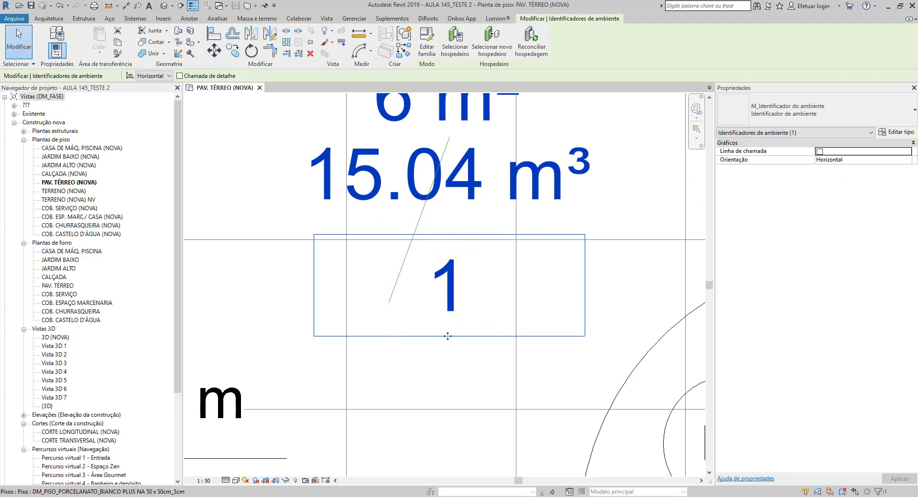
pyautogui.click(895, 132)
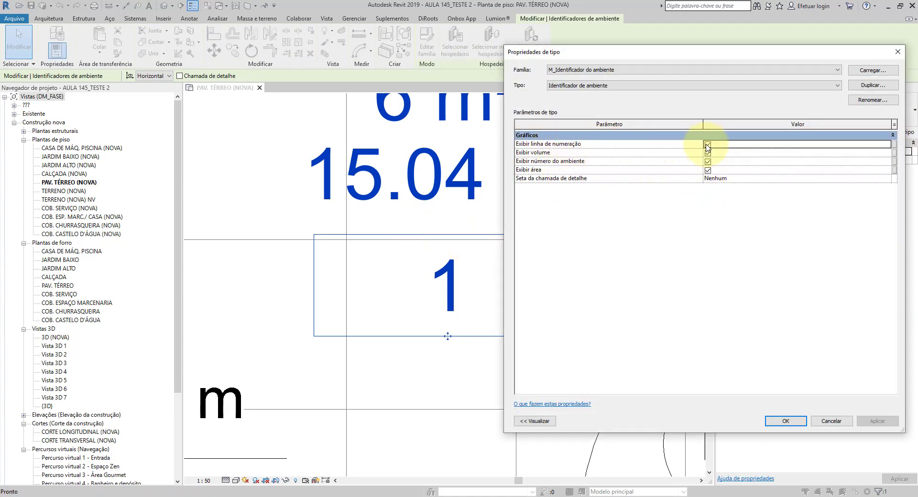
pyautogui.click(783, 421)
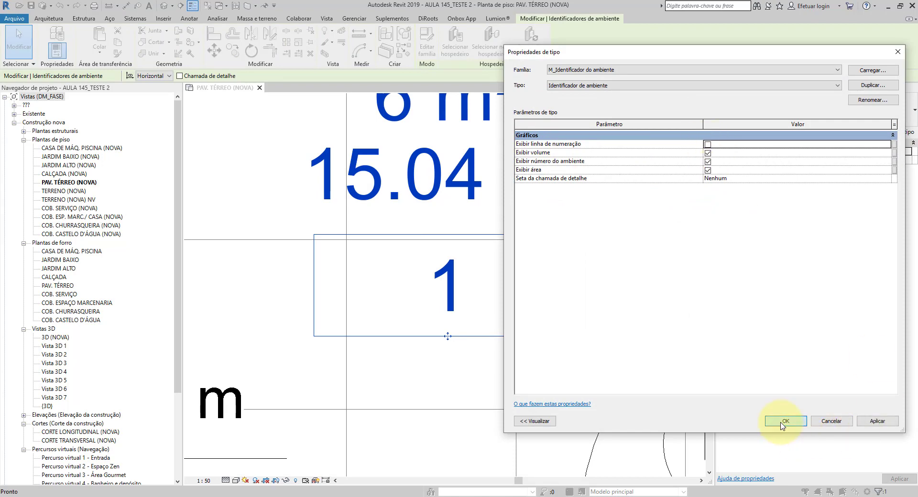
pyautogui.click(537, 362)
pyautogui.scroll(-3, 538, 362)
pyautogui.scroll(4, 521, 306)
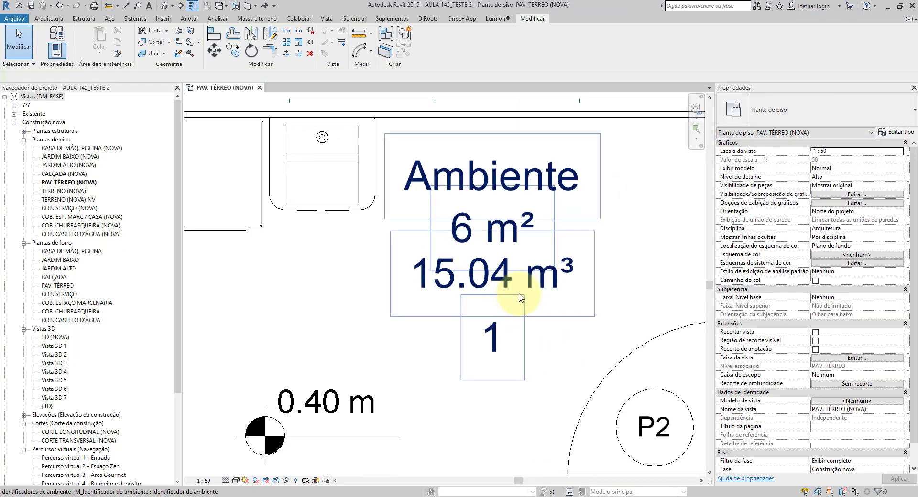
# Step: Examine the room tag in the ground floor plan around its unframed room number
pyautogui.scroll(2, 468, 335)
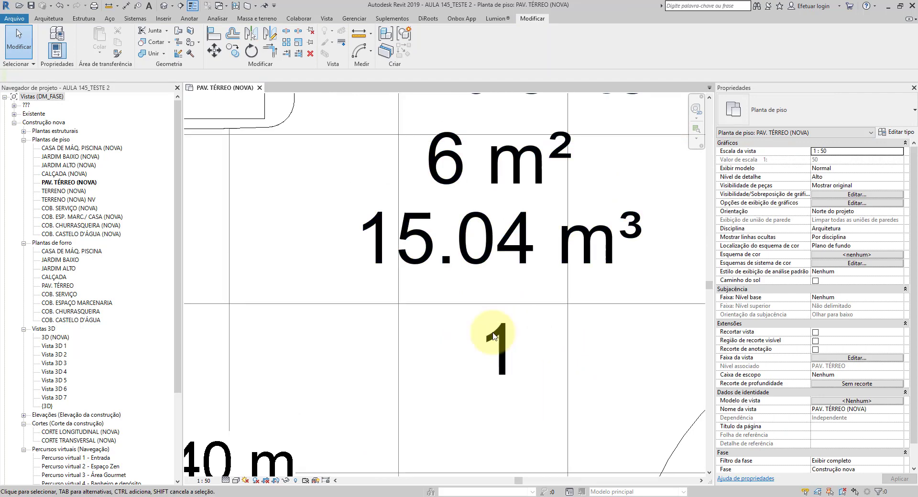
pyautogui.scroll(-2, 495, 345)
pyautogui.scroll(-2, 495, 345)
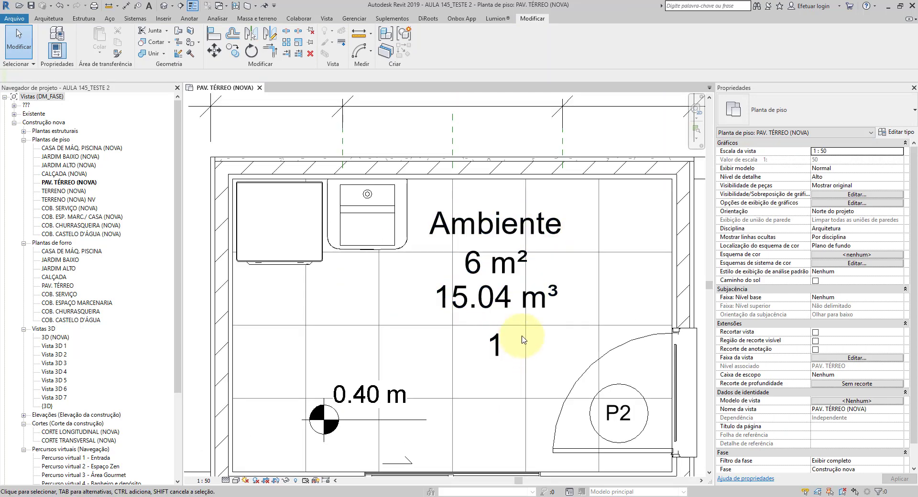
pyautogui.scroll(-1, 522, 339)
pyautogui.scroll(1, 521, 337)
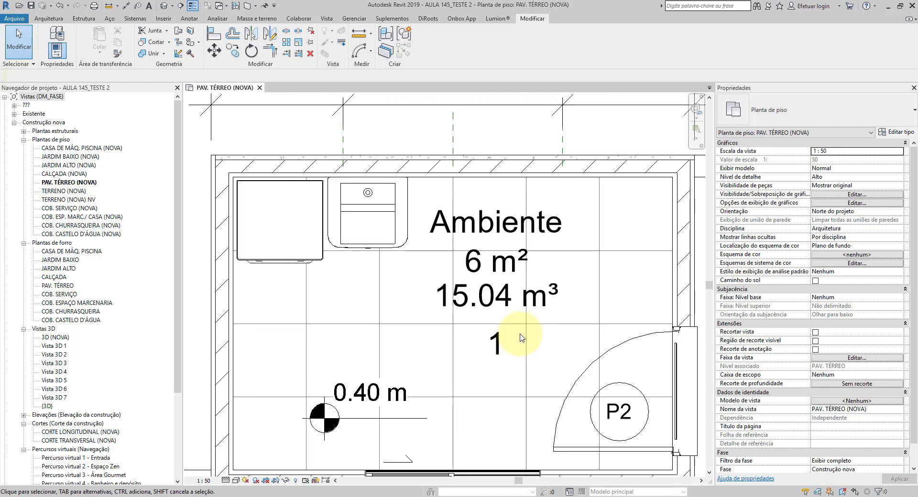
pyautogui.scroll(-2, 554, 318)
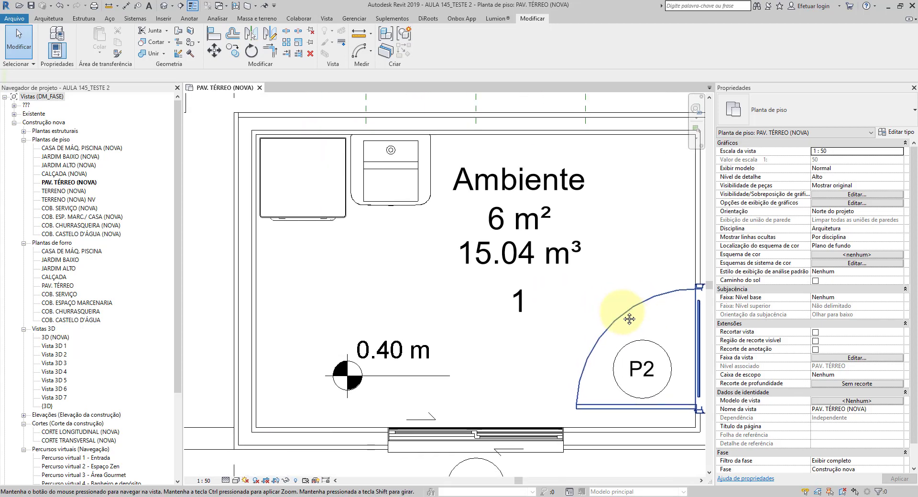
pyautogui.scroll(-1, 468, 325)
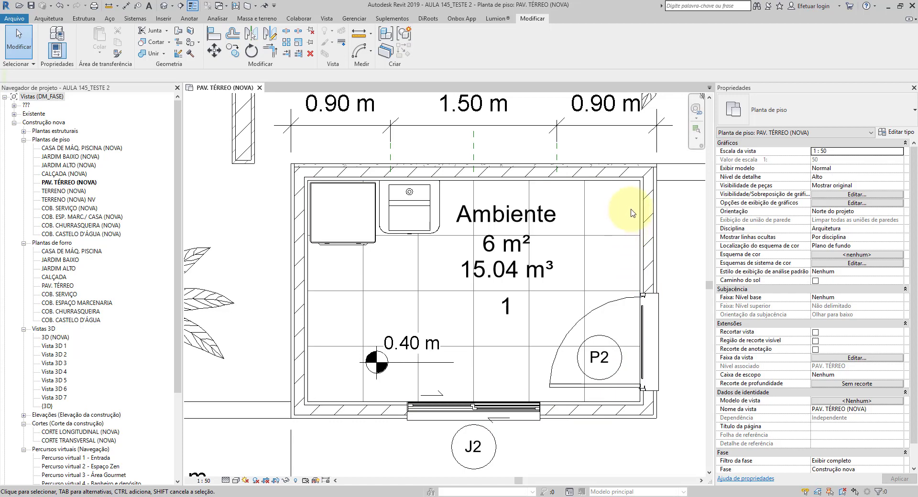
pyautogui.scroll(2, 626, 196)
pyautogui.scroll(-2, 625, 196)
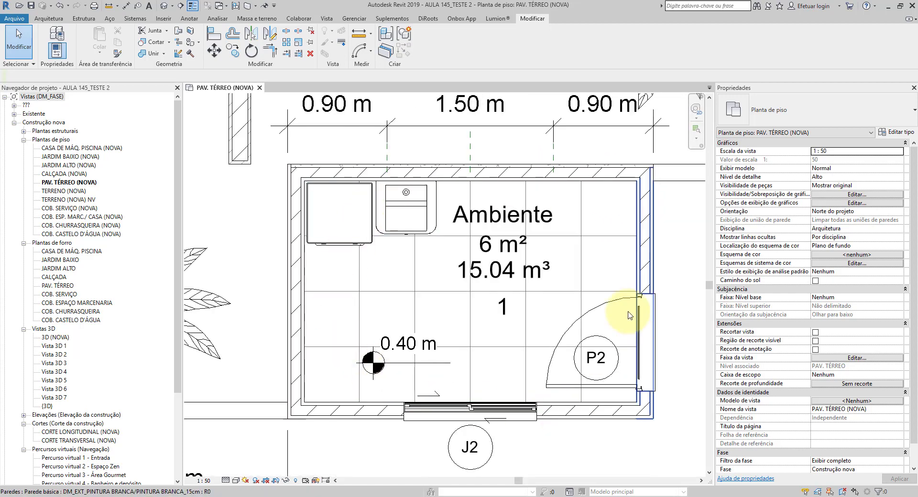
pyautogui.scroll(1, 504, 261)
pyautogui.scroll(-2, 512, 268)
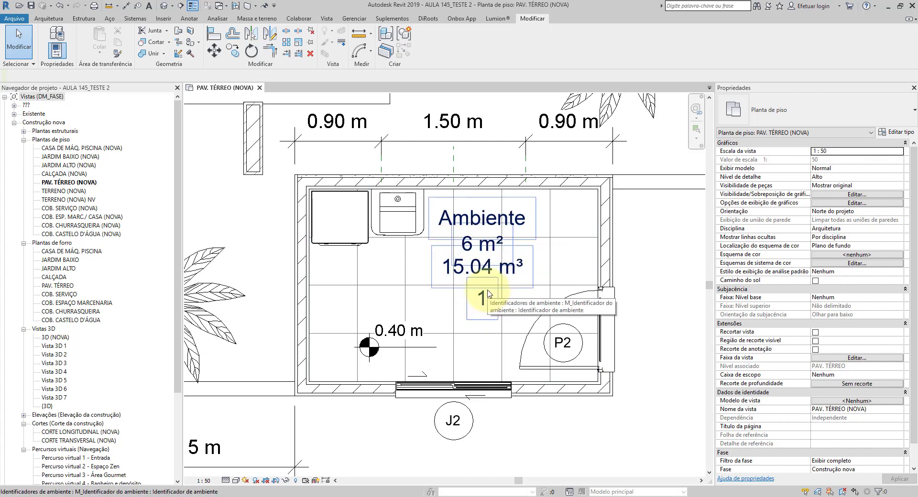
# Step: Open the family of the ground floor plan's room tag for editing
pyautogui.click(482, 245)
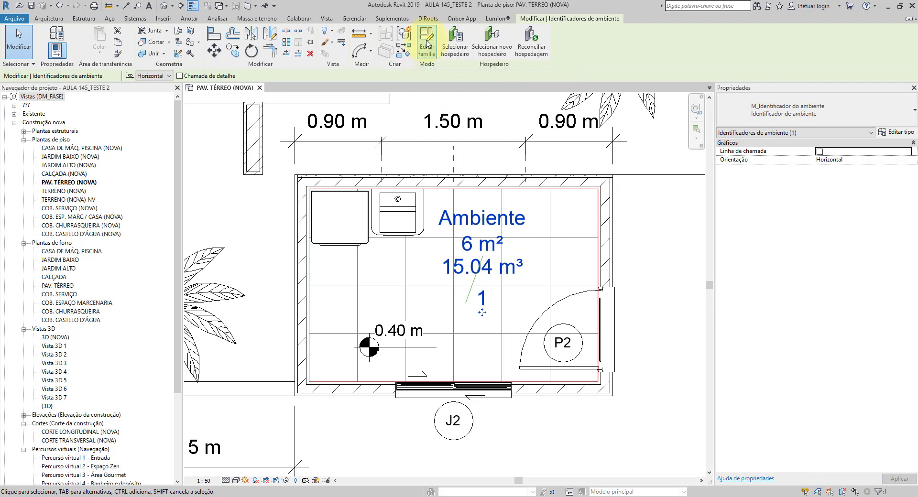
pyautogui.click(427, 44)
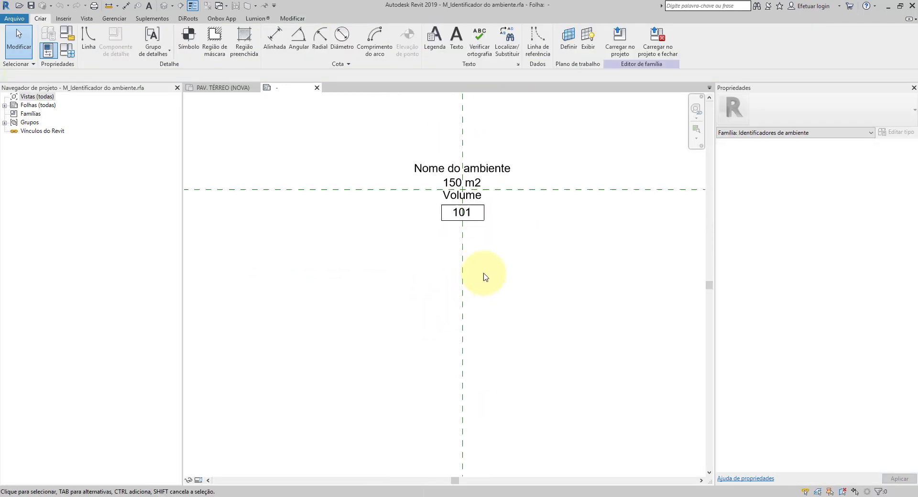
pyautogui.scroll(5, 457, 265)
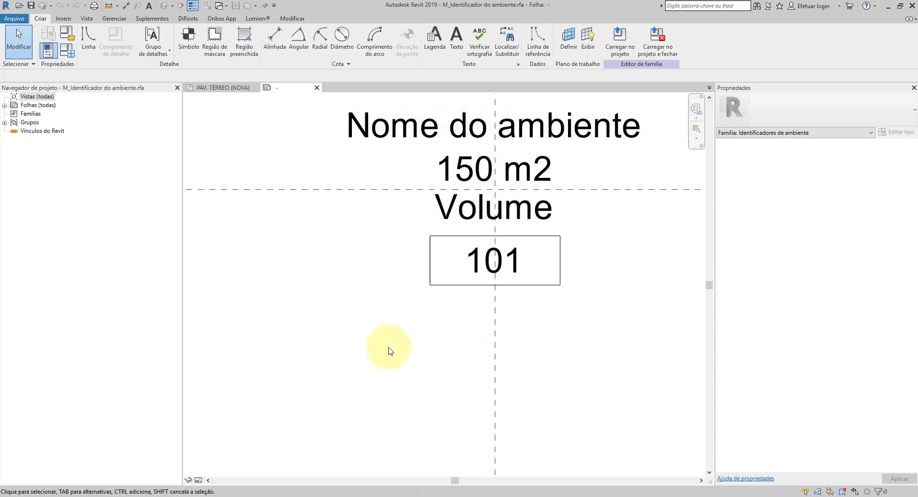
# Step: Select the Volume label, the room number and its frame together and nudge them down to leave a gap below the area label
pyautogui.moveTo(373, 358); pyautogui.dragTo(703, 182)
pyautogui.scroll(-4, 287, 335)
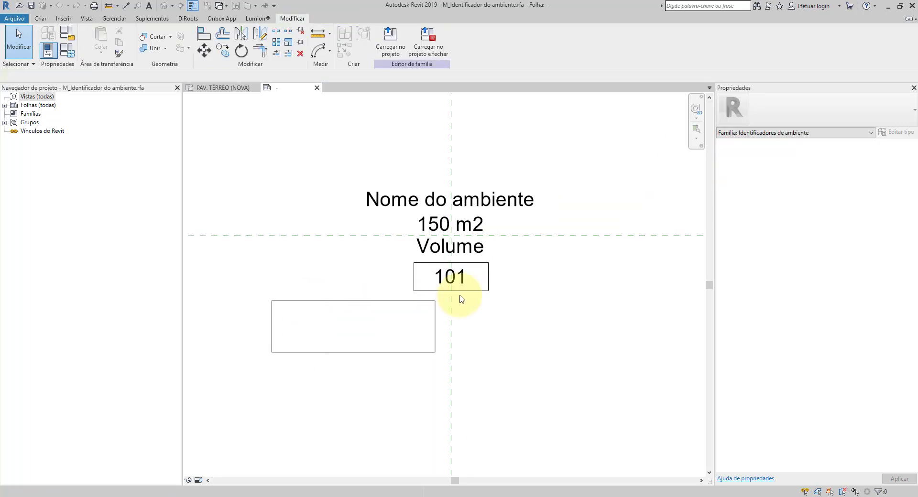
pyautogui.moveTo(461, 299); pyautogui.dragTo(678, 227)
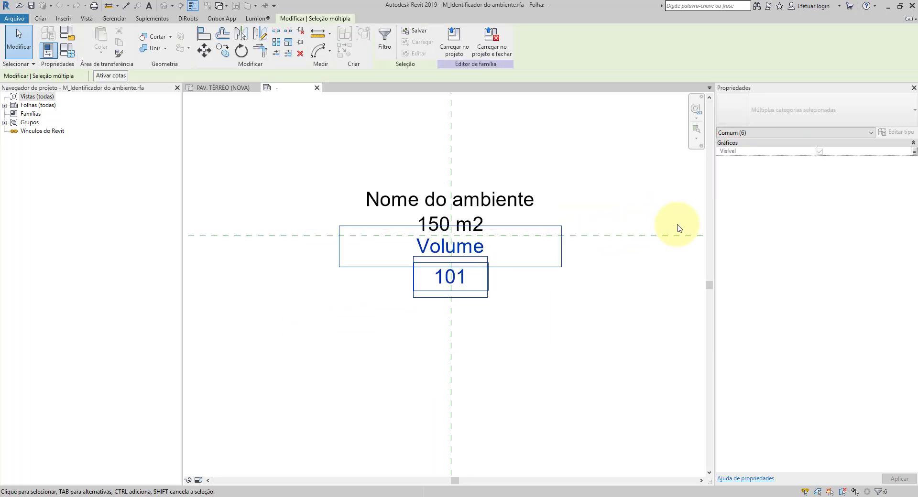
pyautogui.press('Down')
pyautogui.press('Down')
pyautogui.press('Down')
pyautogui.press('Down')
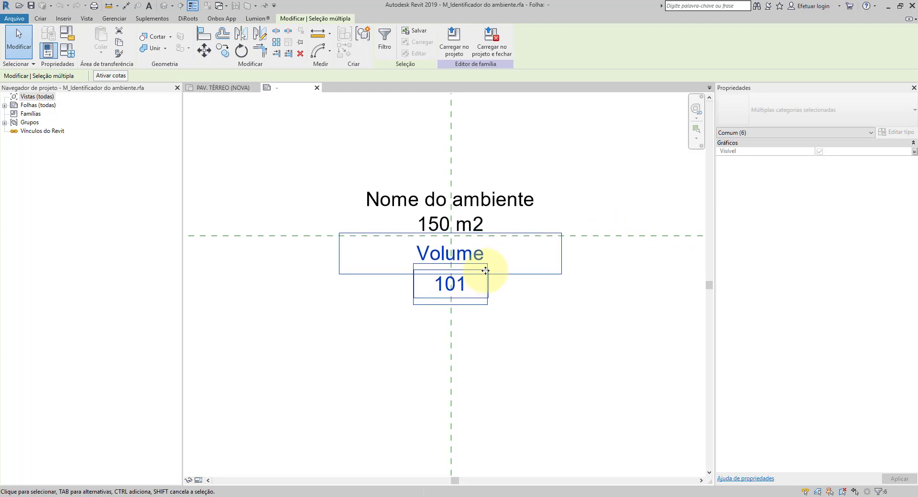
pyautogui.press('Down')
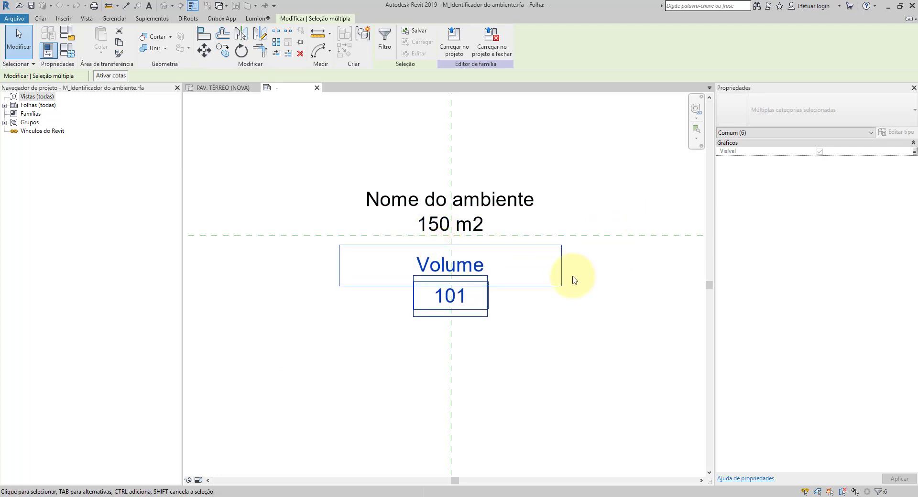
pyautogui.click(596, 281)
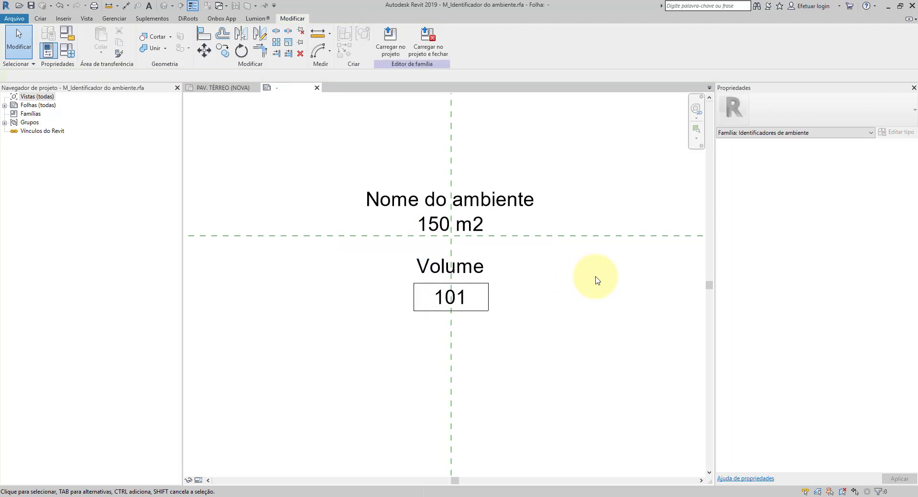
# Step: Place a new centre- and middle-aligned 3mm label with the Perímetro parameter between the area and Volume labels
pyautogui.click(41, 18)
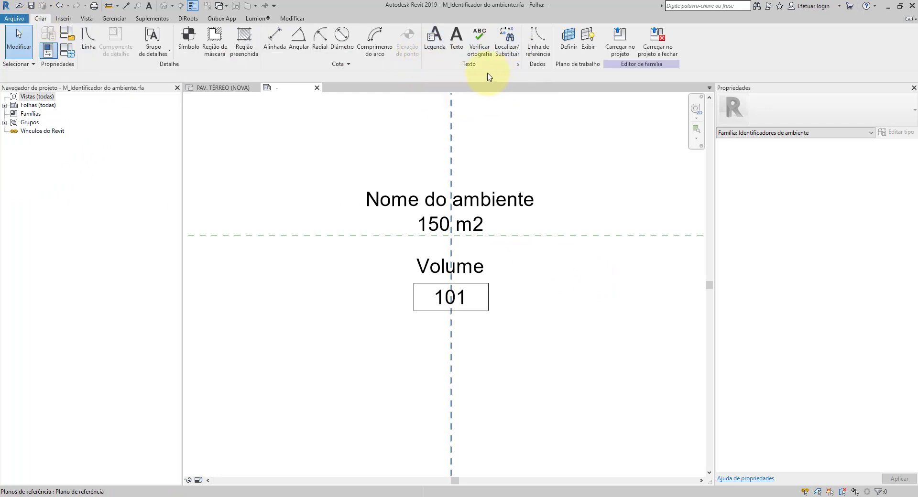
pyautogui.click(435, 38)
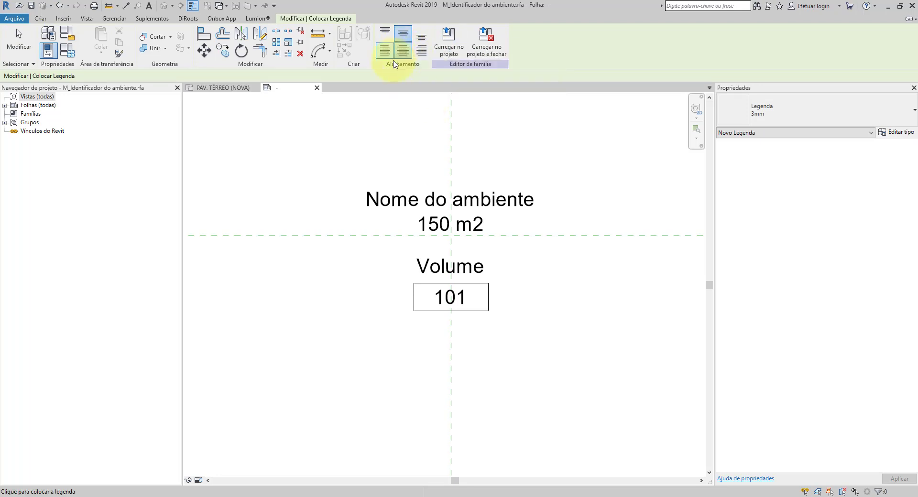
pyautogui.scroll(3, 425, 253)
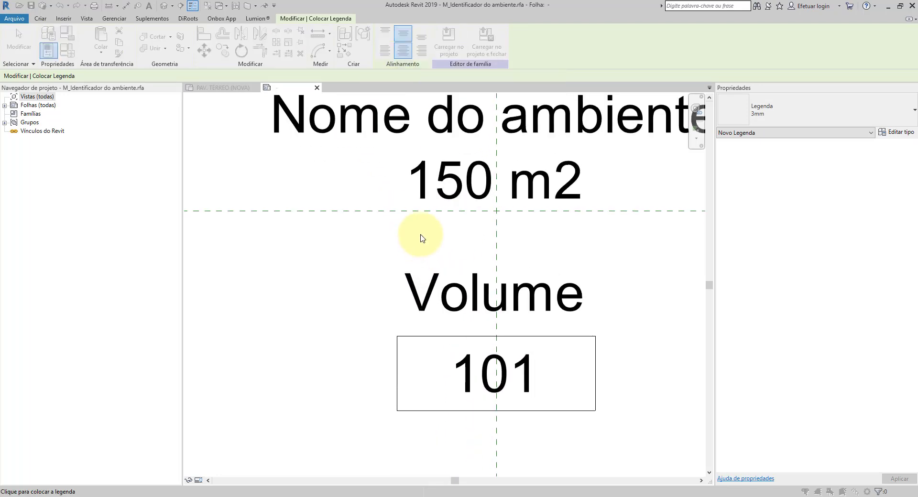
pyautogui.moveTo(607, 210); pyautogui.dragTo(570, 187)
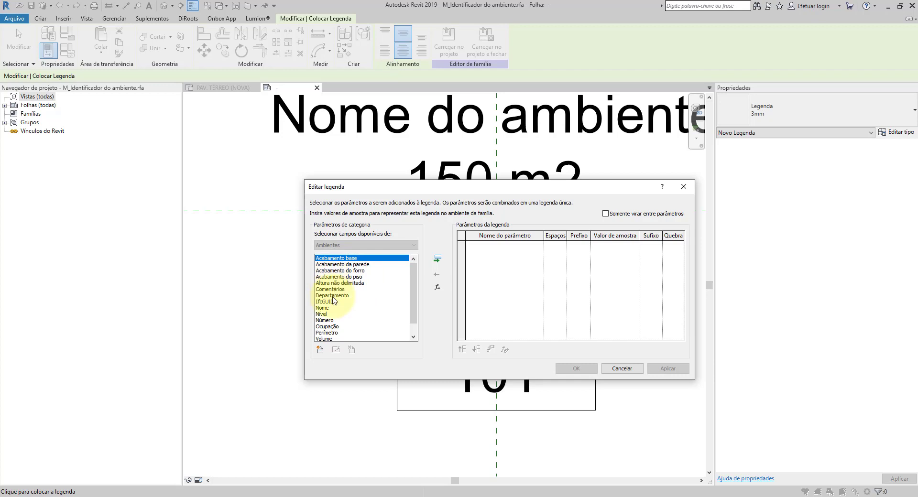
pyautogui.scroll(-1, 334, 311)
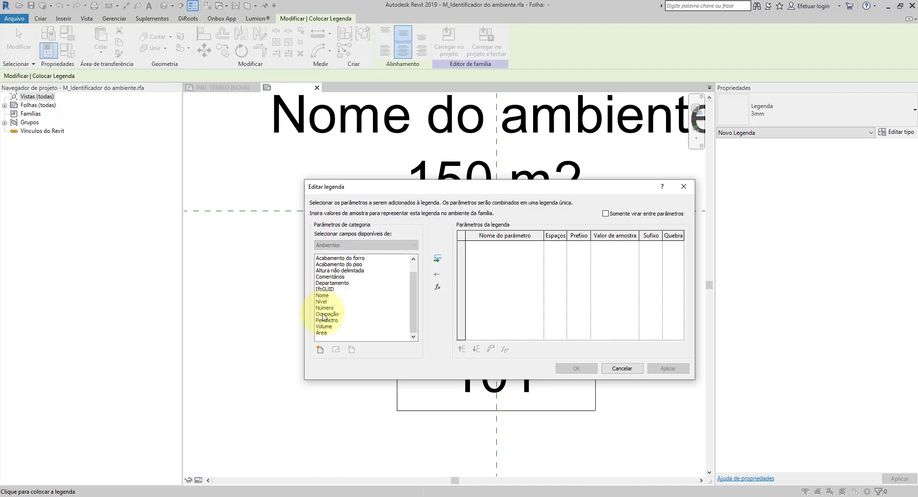
pyautogui.click(344, 309)
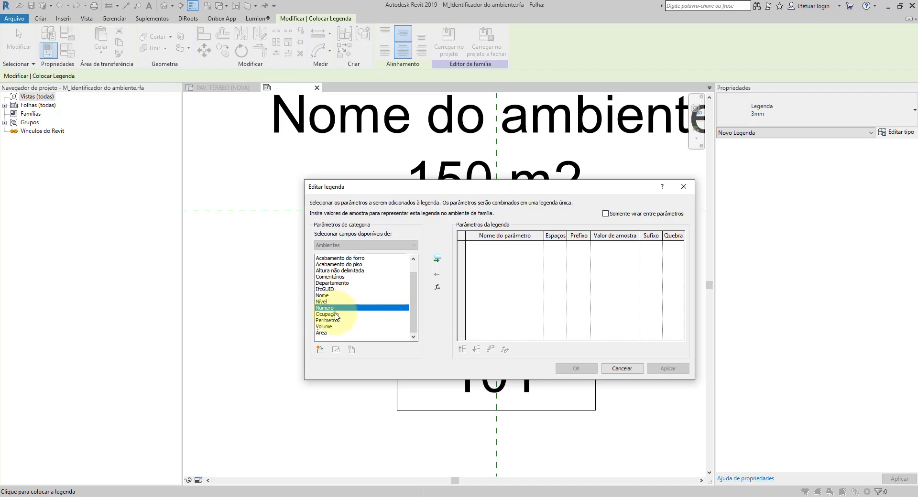
pyautogui.click(342, 320)
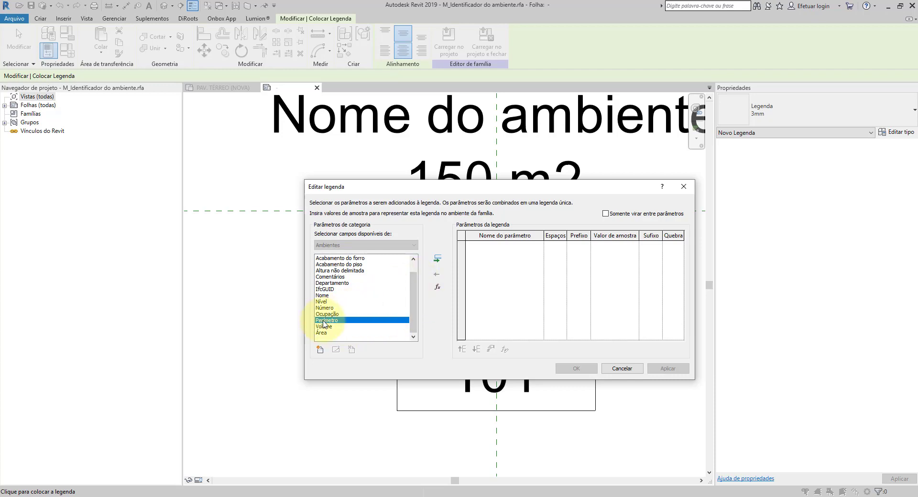
pyautogui.click(437, 259)
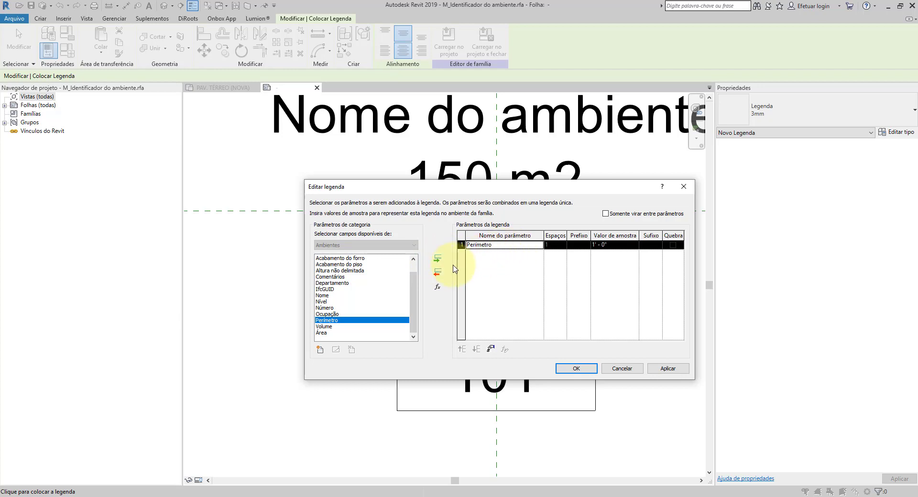
pyautogui.click(438, 272)
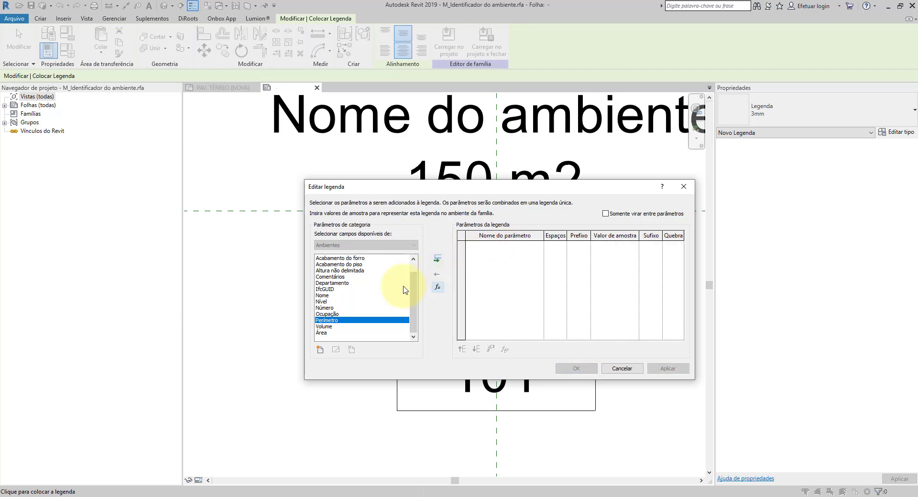
pyautogui.click(436, 259)
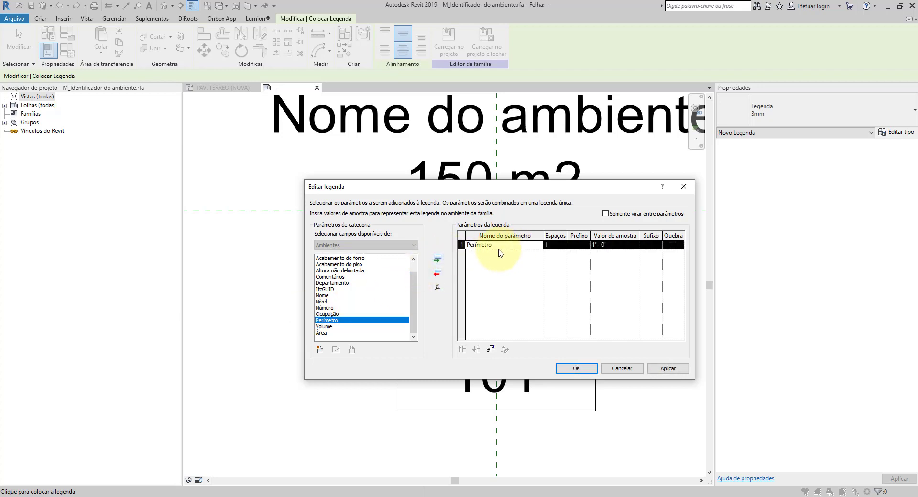
pyautogui.click(674, 372)
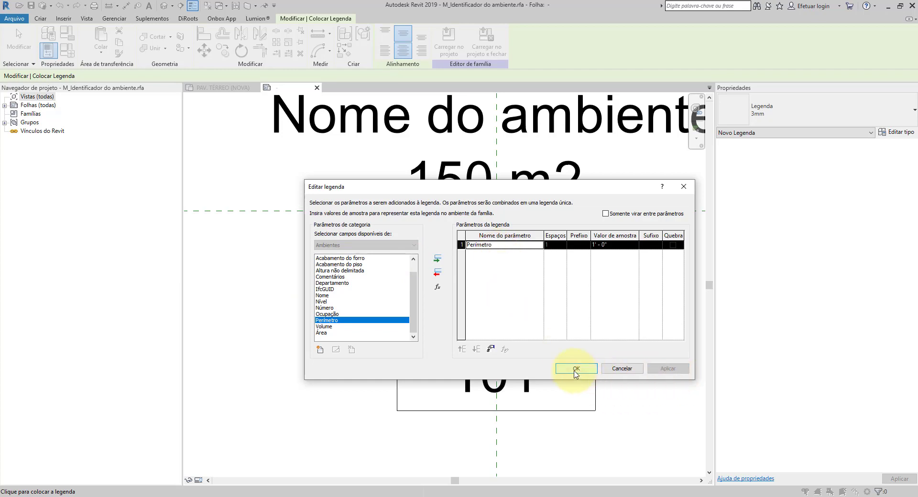
pyautogui.click(575, 369)
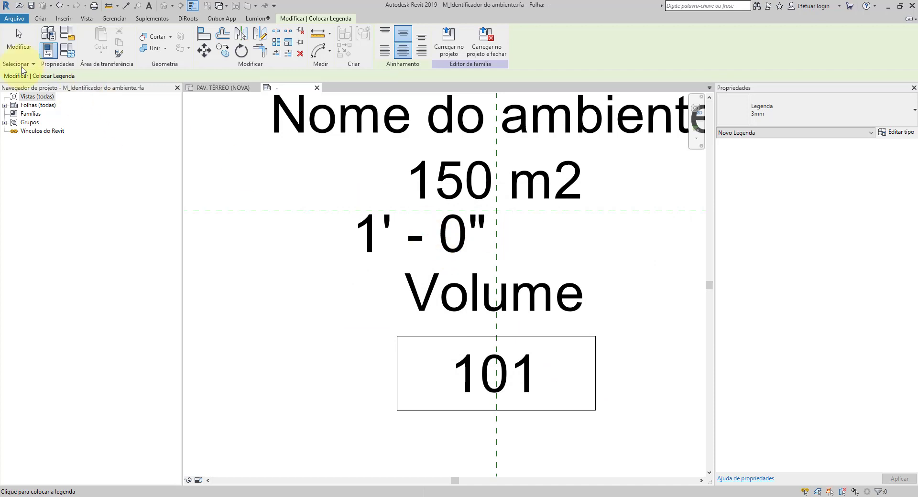
pyautogui.click(12, 53)
# Step: Move the perimeter label horizontally so it is centred on the vertical reference plane under the area label
pyautogui.scroll(2, 449, 234)
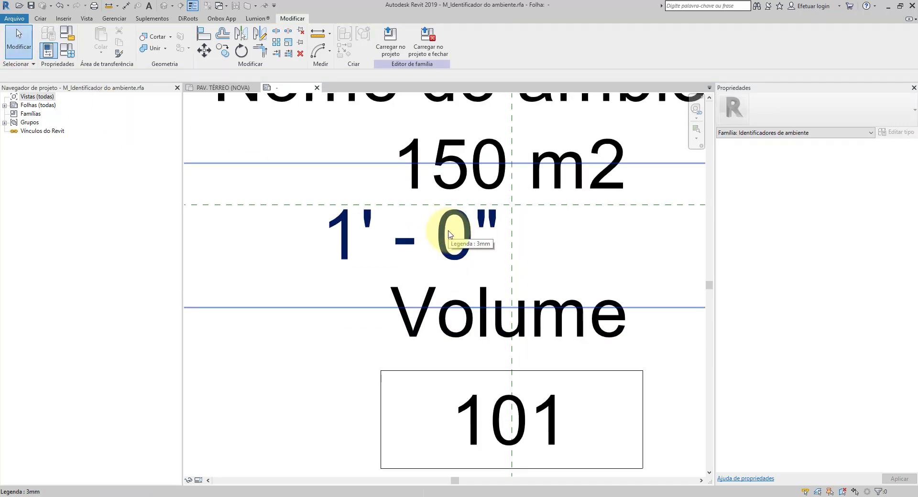
pyautogui.click(449, 235)
pyautogui.scroll(-1, 449, 235)
pyautogui.scroll(-1, 449, 234)
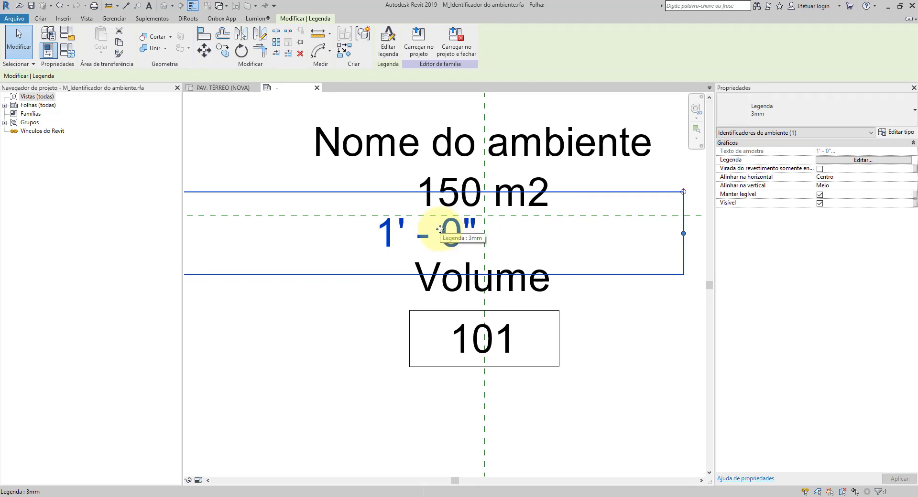
pyautogui.moveTo(440, 230); pyautogui.dragTo(497, 231)
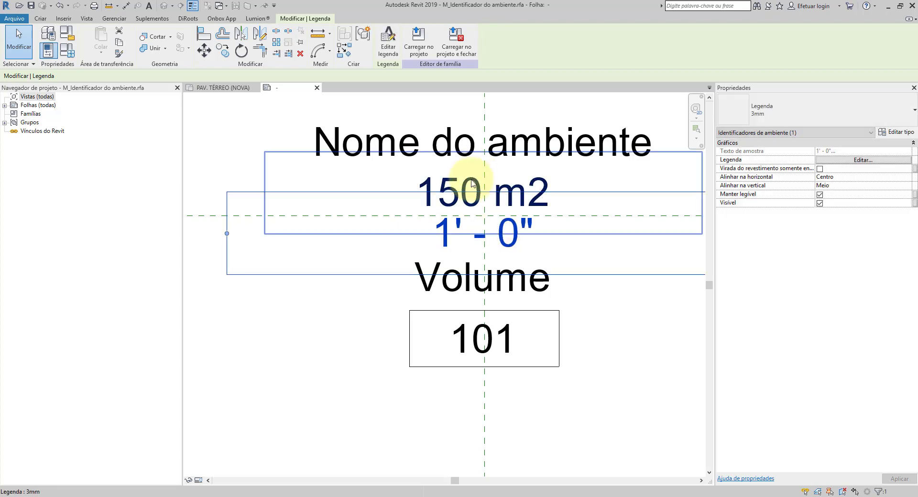
pyautogui.click(637, 395)
# Step: Nudge the perimeter label slightly down to even its spacing between the area and Volume labels
pyautogui.scroll(-1, 486, 249)
pyautogui.scroll(-2, 486, 249)
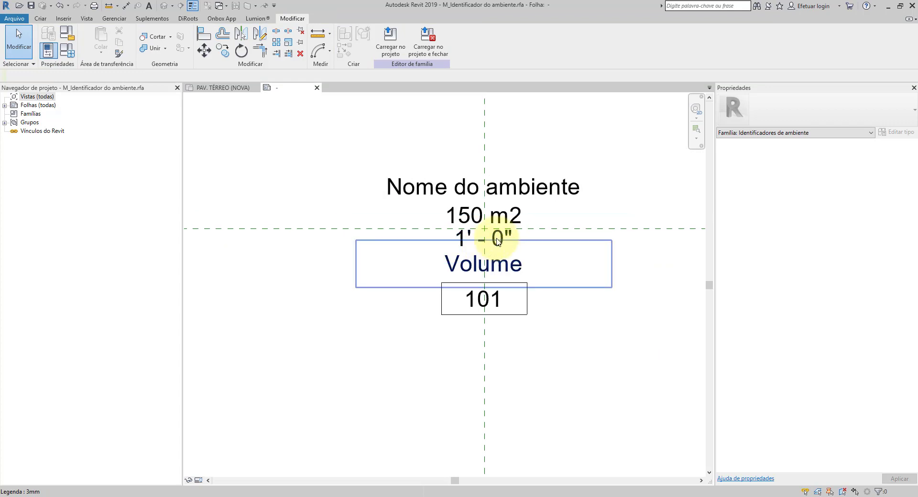
pyautogui.scroll(3, 526, 247)
pyautogui.click(551, 252)
pyautogui.press('Down')
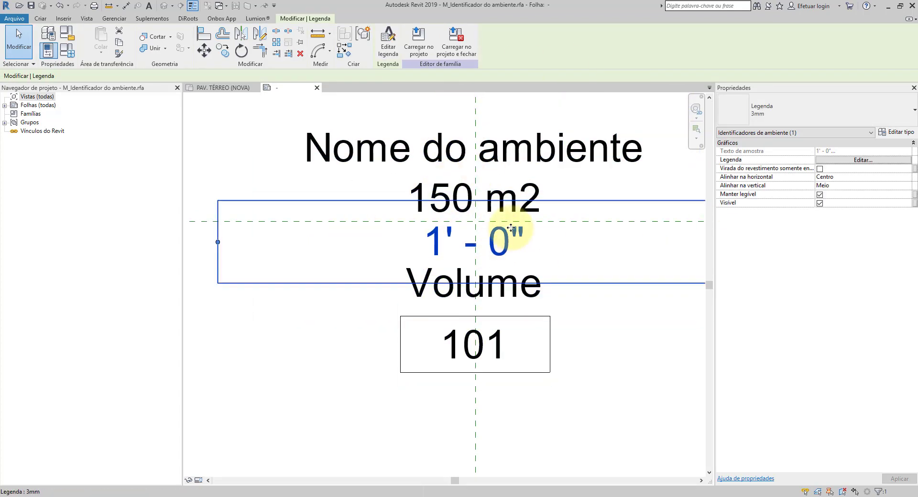
pyautogui.click(592, 430)
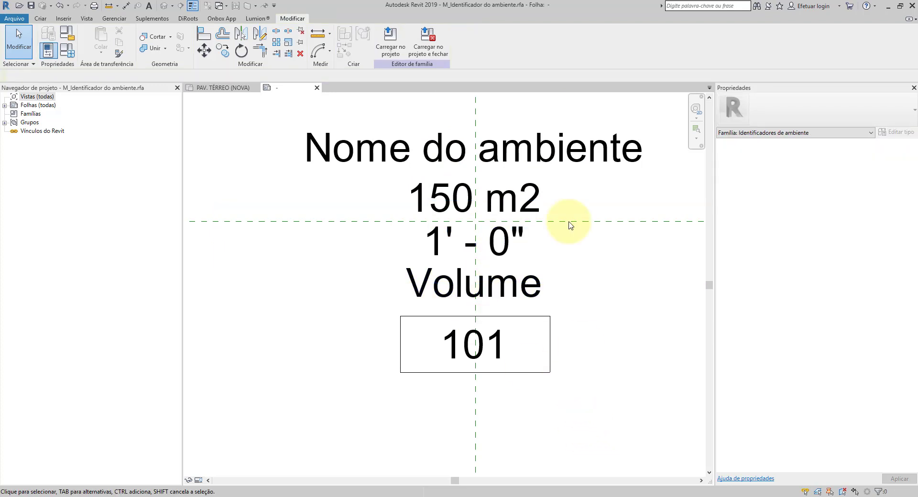
# Step: Load the room tag family into the project and close it without saving the file, overwriting the existing version
pyautogui.click(428, 50)
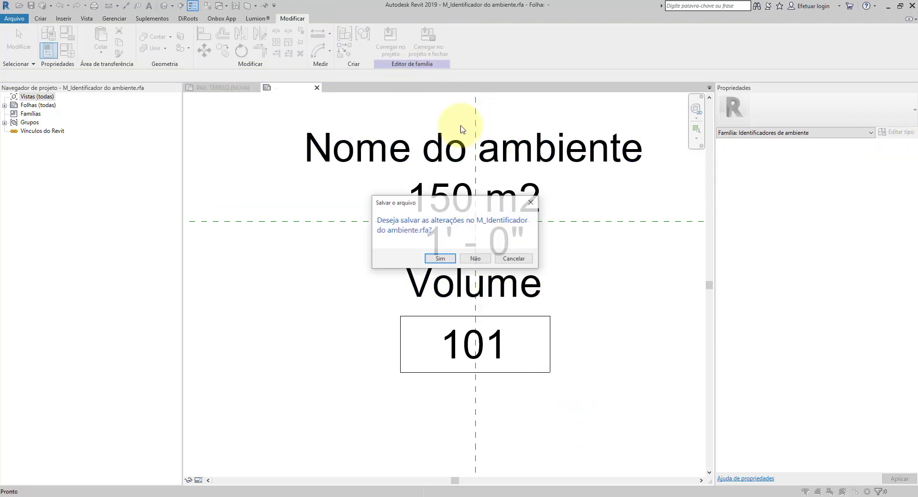
pyautogui.click(479, 262)
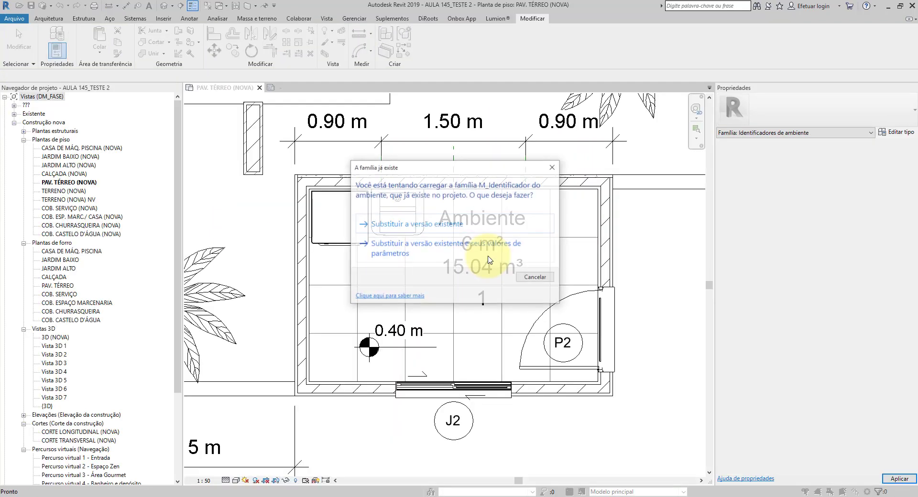
pyautogui.click(424, 222)
pyautogui.scroll(6, 430, 229)
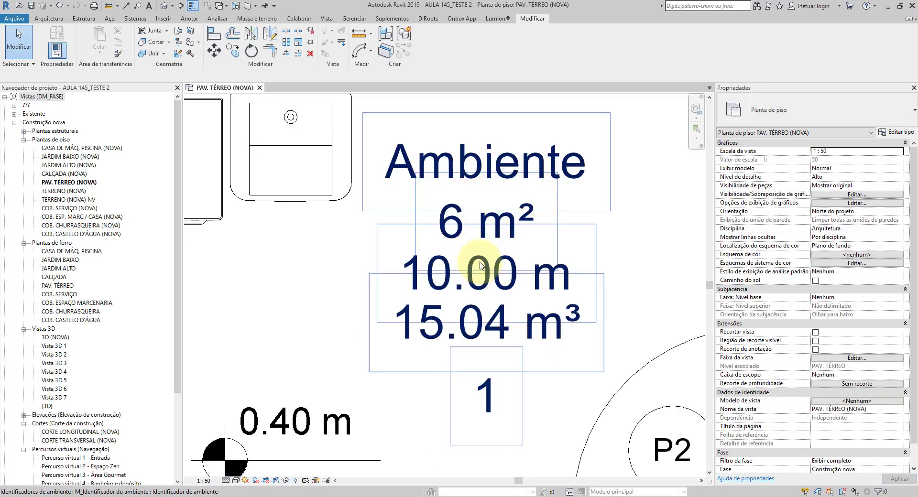
pyautogui.scroll(-5, 463, 282)
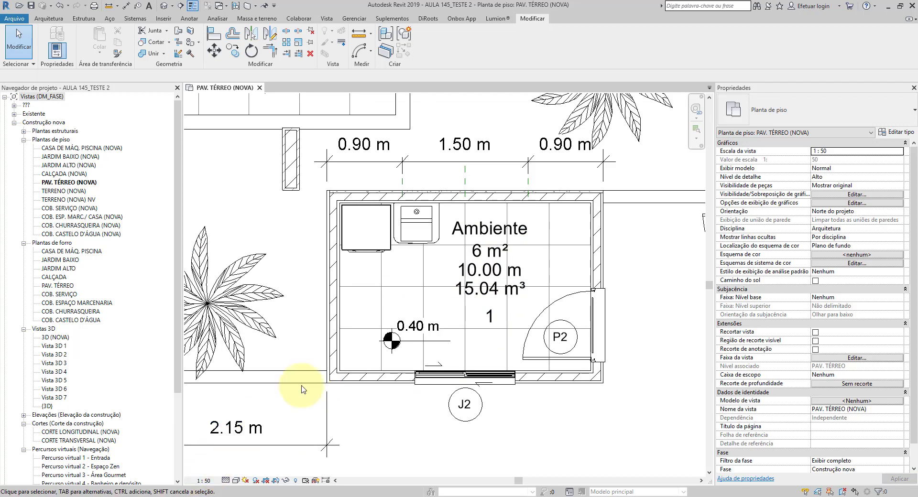
pyautogui.scroll(2, 482, 254)
pyautogui.scroll(-2, 530, 208)
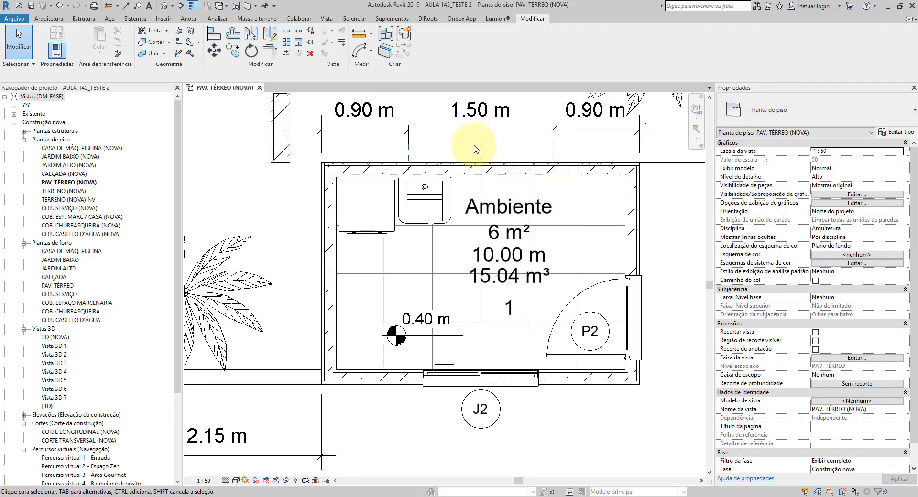
pyautogui.scroll(2, 529, 256)
pyautogui.scroll(-1, 529, 257)
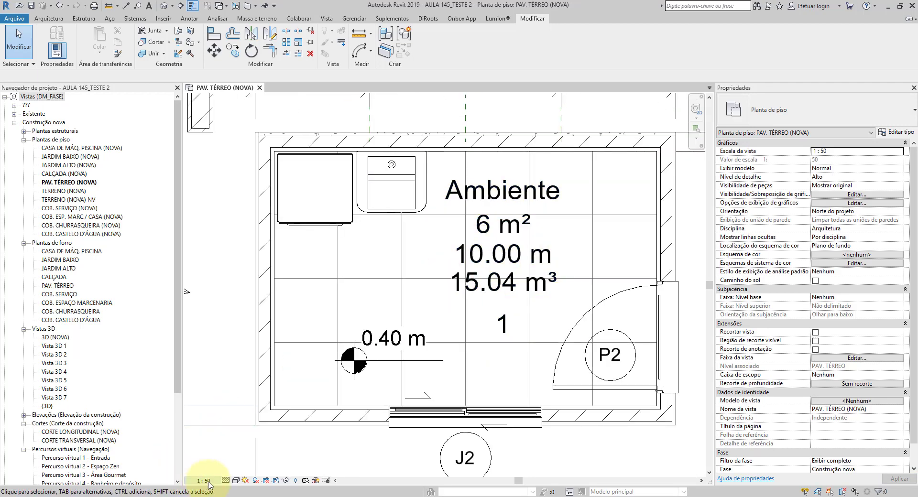
# Step: Set the floor plan view's detail level to Baixo
pyautogui.click(226, 481)
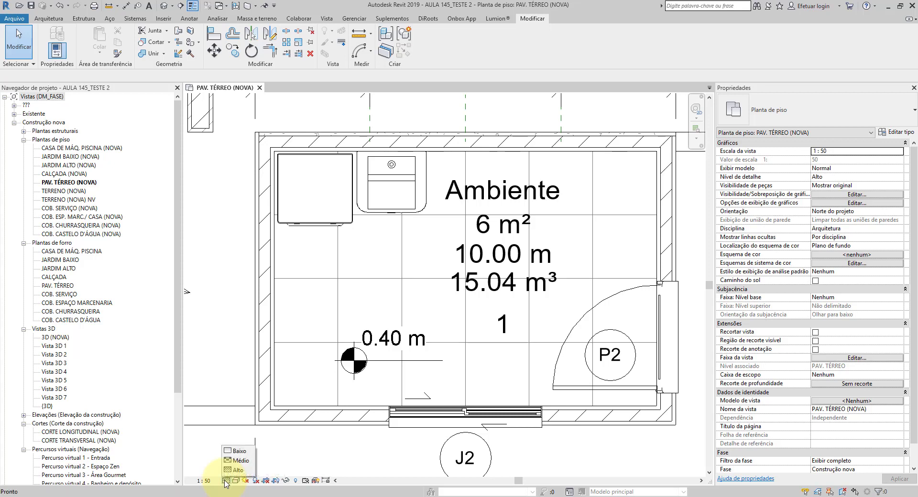
pyautogui.click(205, 462)
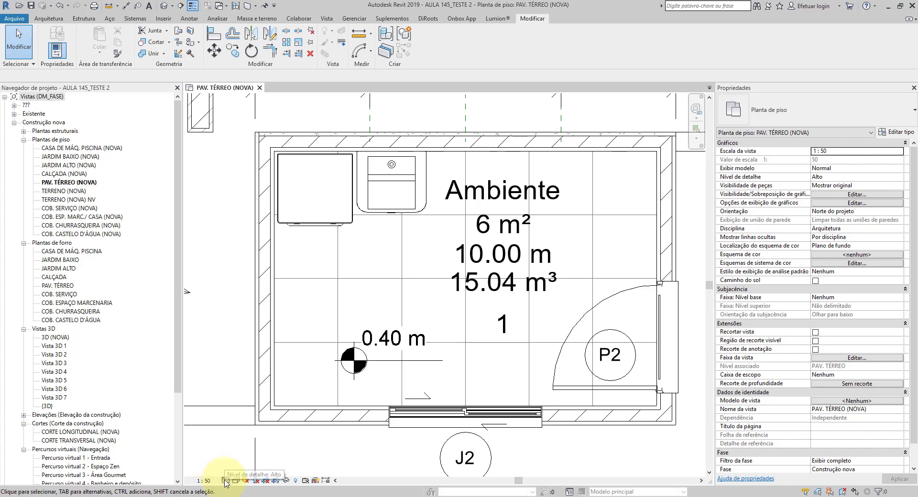
pyautogui.click(225, 481)
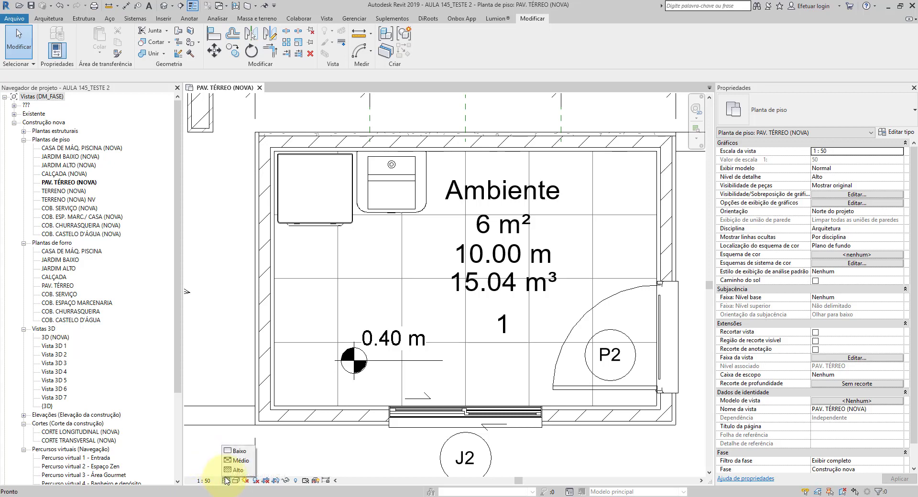
pyautogui.click(237, 442)
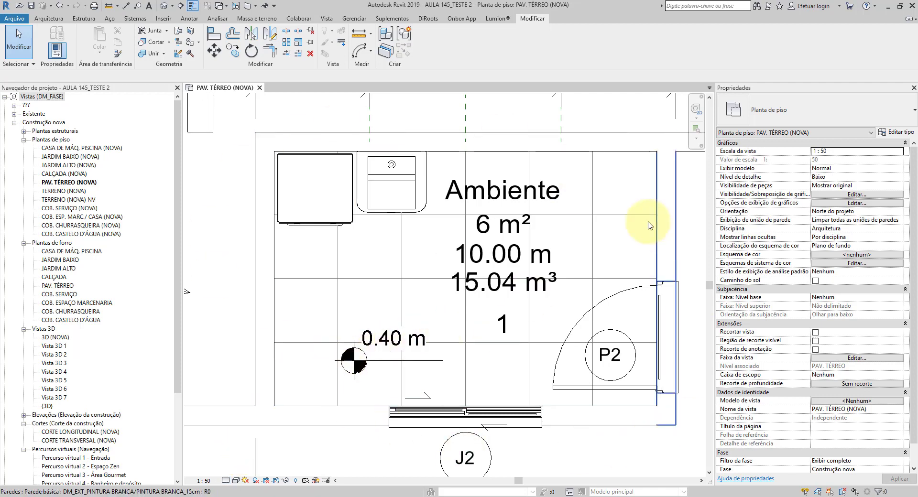
# Step: Delete the three-segment dimension chain above the tagged room
pyautogui.scroll(-3, 364, 213)
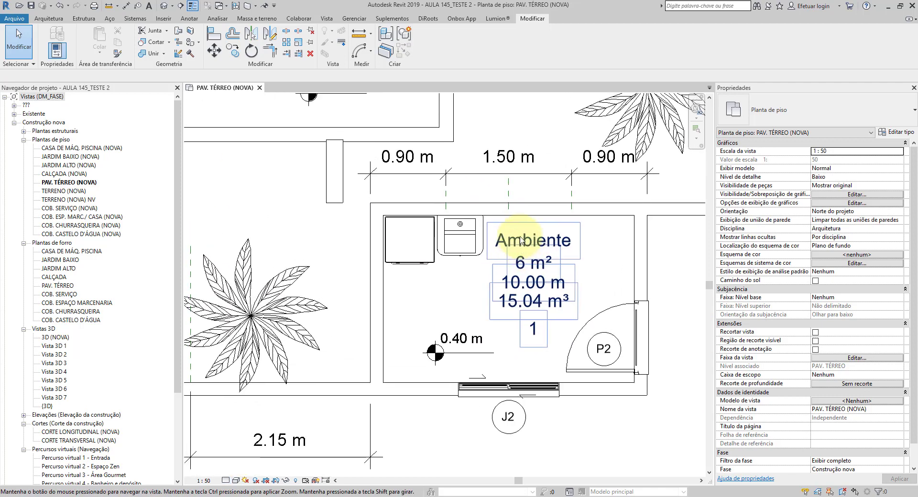
pyautogui.click(534, 179)
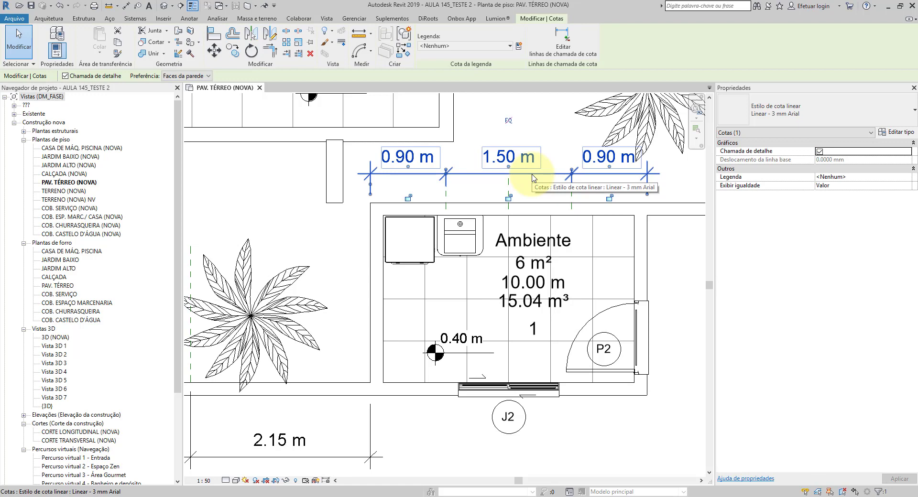
pyautogui.press('Delete')
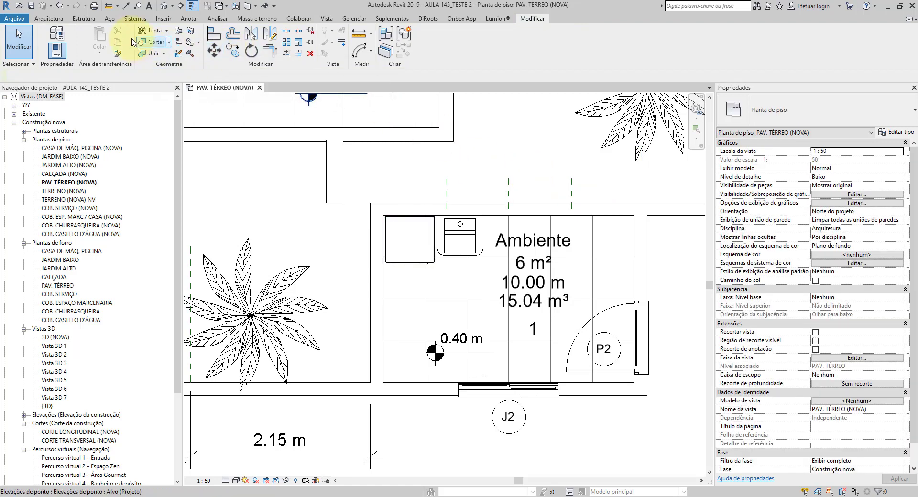
# Step: Add an aligned dimension of the room's width between the inner faces of the side walls, placed above the room
pyautogui.click(126, 6)
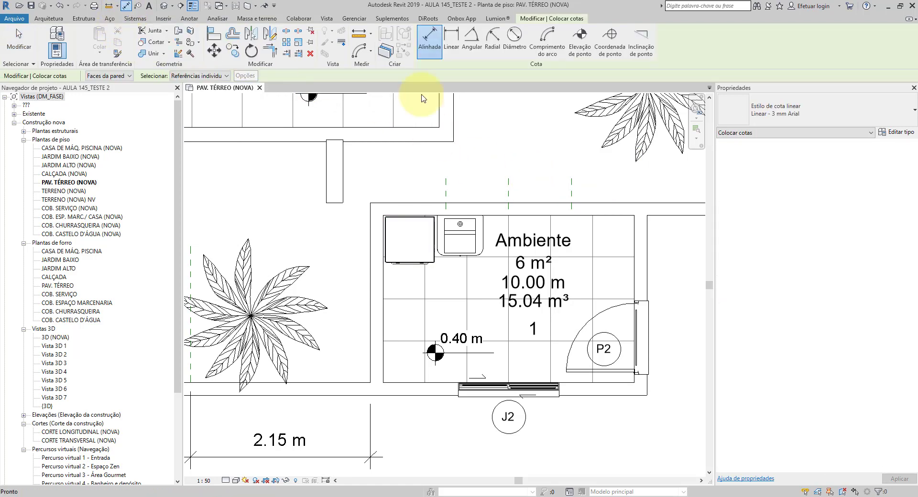
pyautogui.scroll(2, 637, 209)
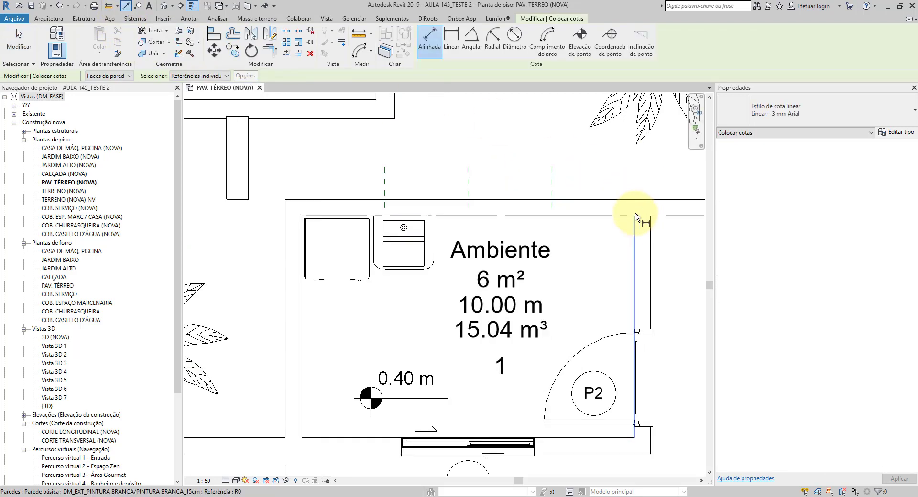
pyautogui.click(633, 245)
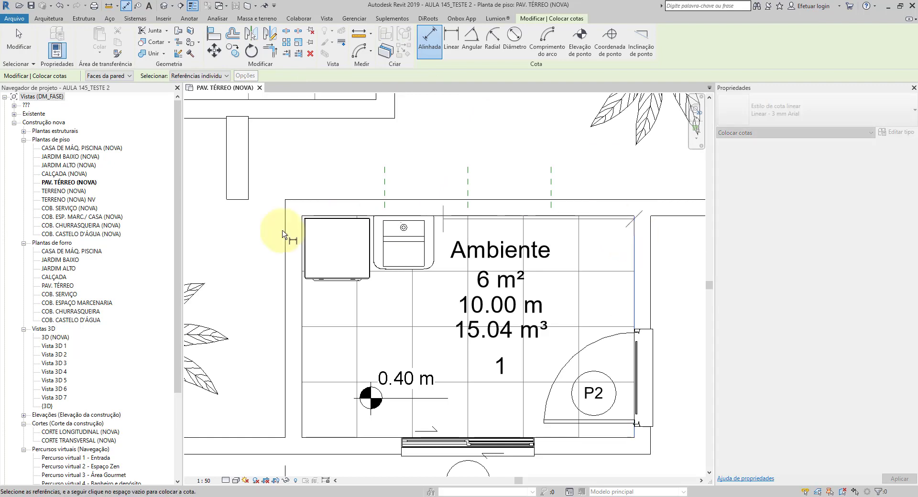
pyautogui.click(305, 306)
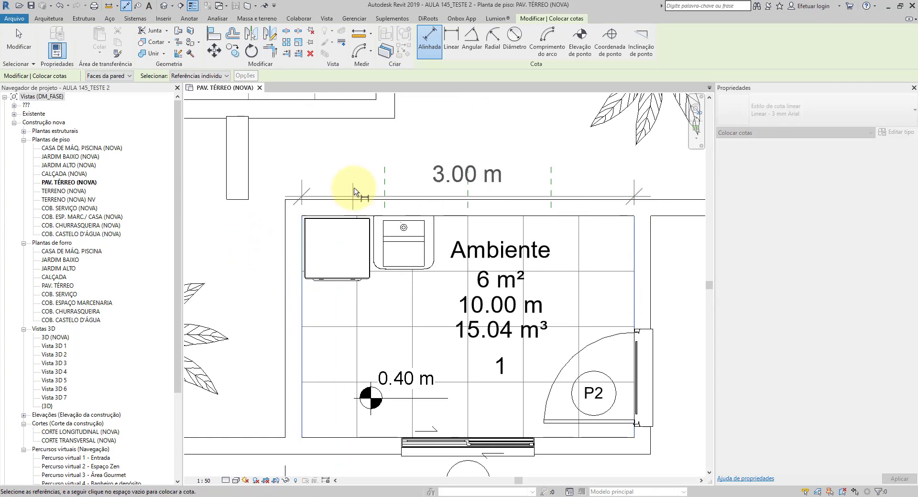
pyautogui.click(349, 162)
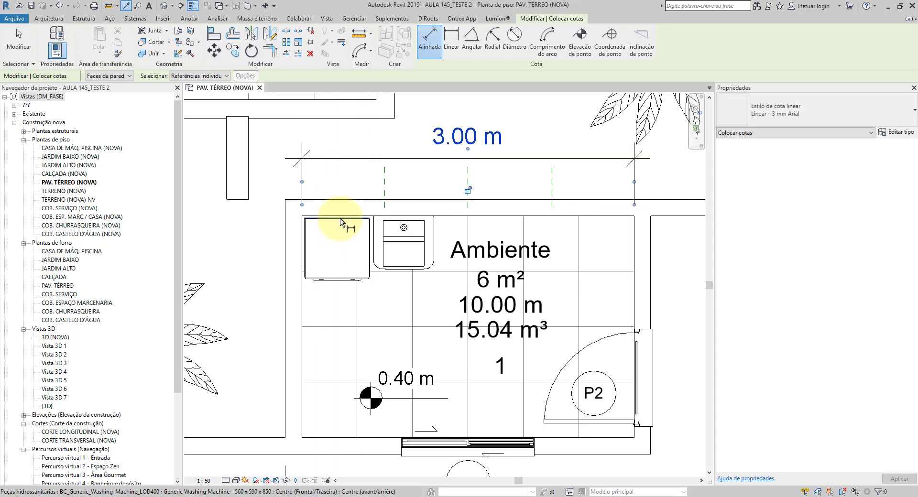
# Step: Add an aligned dimension of the room's depth between the inner wall faces, placed outside the left wall, for checking the perimeter label
pyautogui.click(378, 270)
pyautogui.click(308, 438)
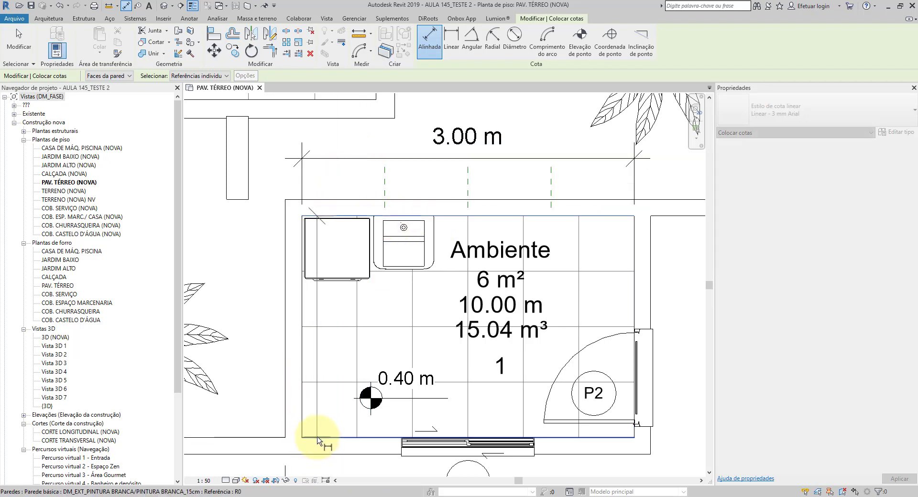
pyautogui.moveTo(301, 376); pyautogui.dragTo(330, 381, button='middle')
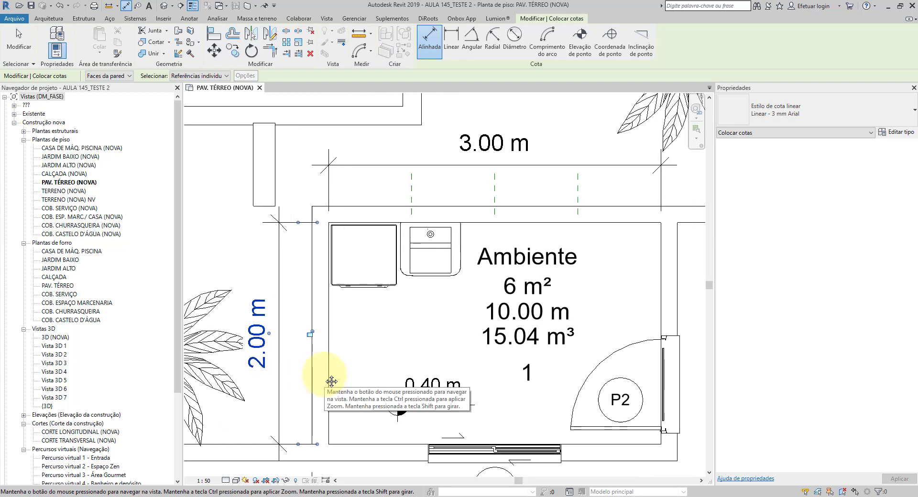
pyautogui.scroll(-2, 415, 333)
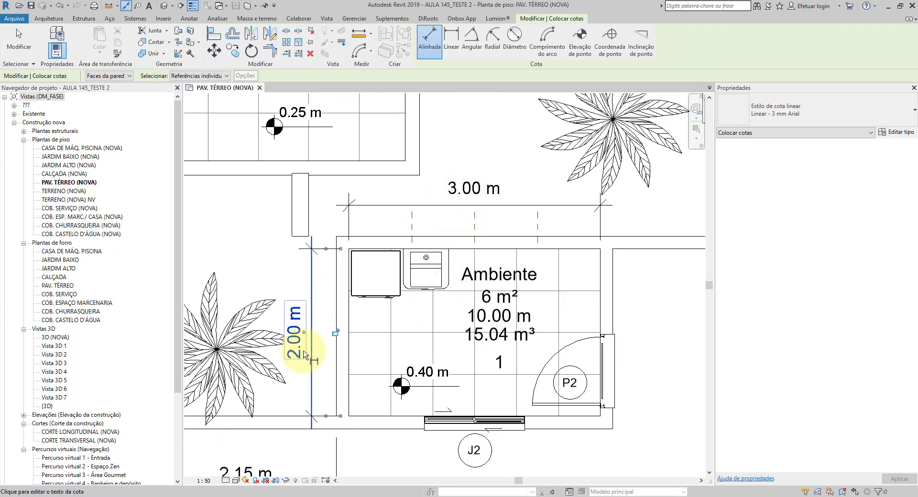
pyautogui.scroll(1, 328, 367)
pyautogui.moveTo(479, 365); pyautogui.dragTo(457, 356, button='middle')
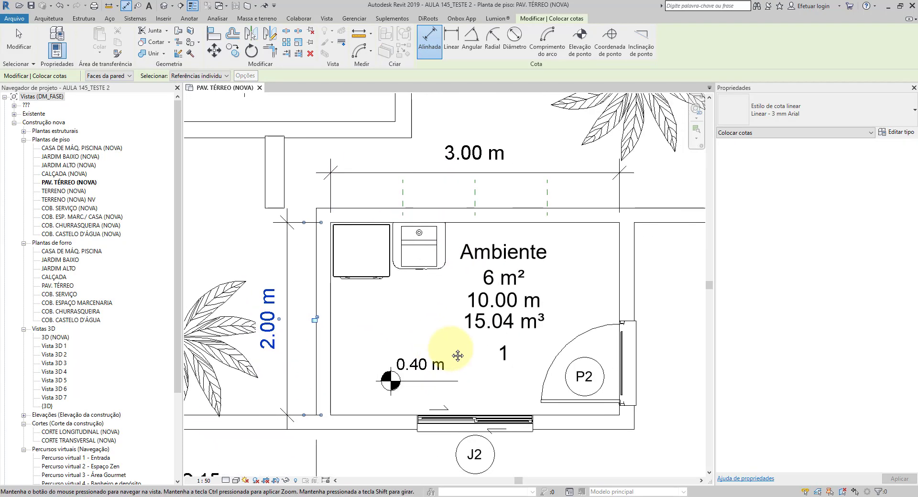
pyautogui.scroll(1, 530, 412)
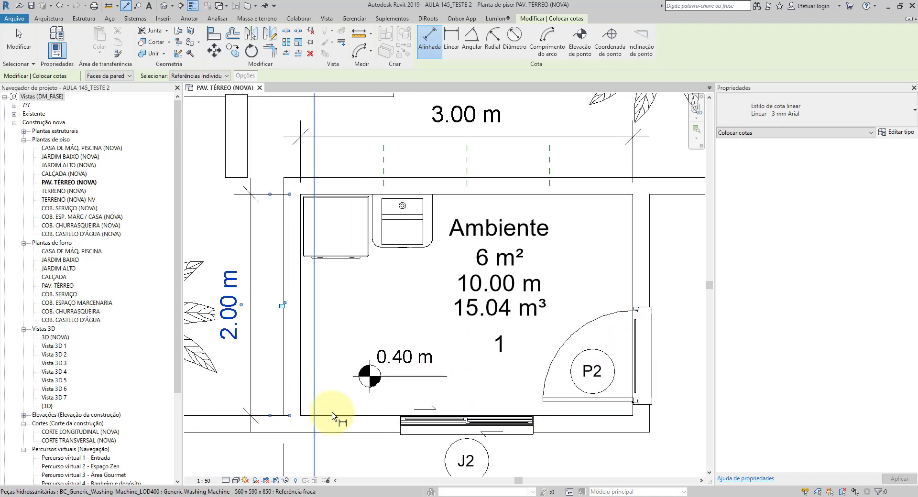
pyautogui.scroll(3, 462, 287)
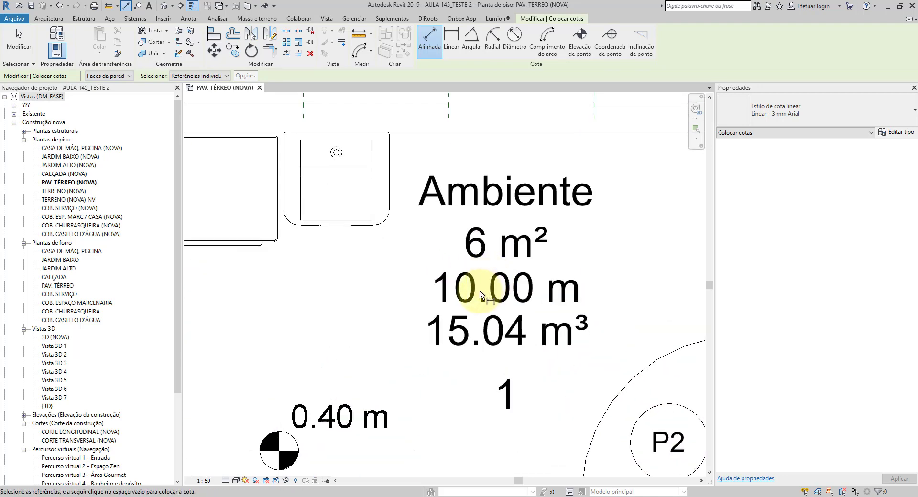
pyautogui.scroll(-4, 521, 312)
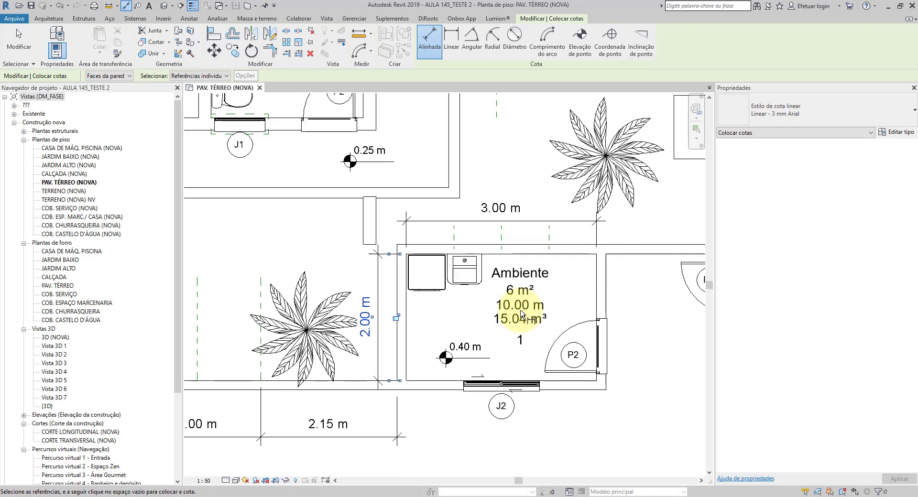
pyautogui.click(30, 58)
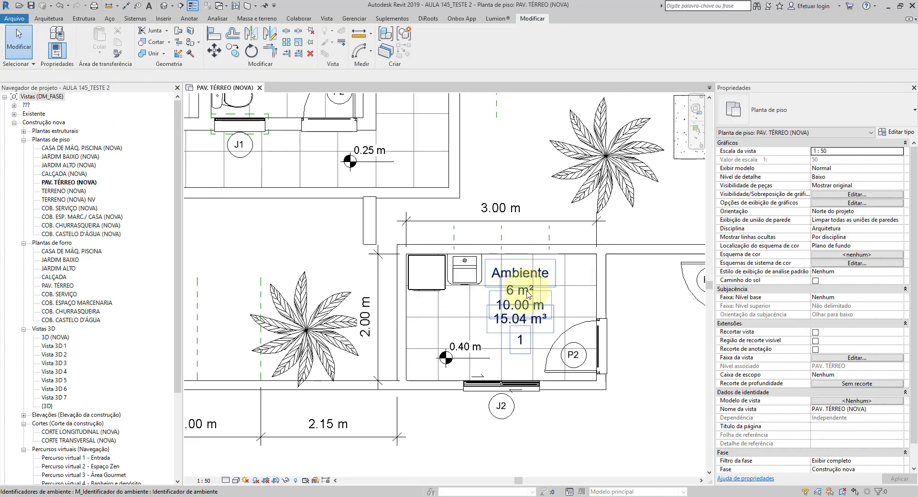
# Step: Turn off Exibir número do ambiente and Exibir volume in the room tag's type properties, keeping Exibir área on
pyautogui.scroll(2, 507, 316)
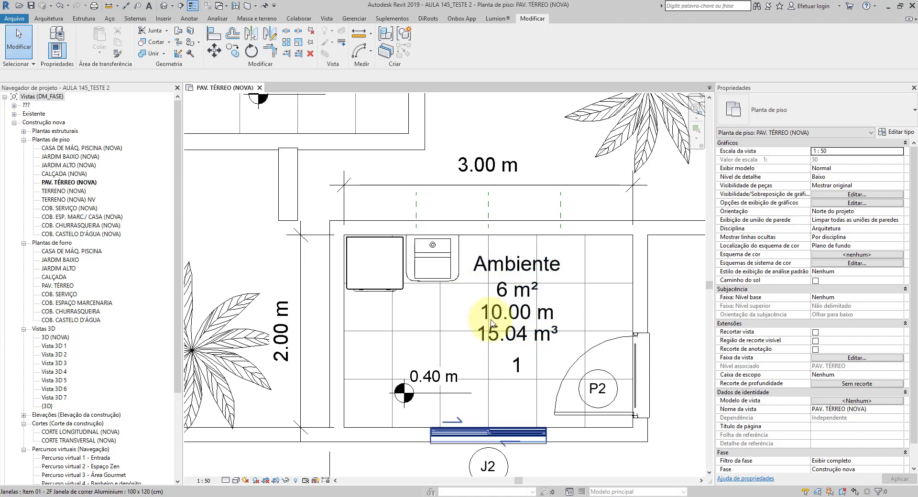
pyautogui.click(529, 331)
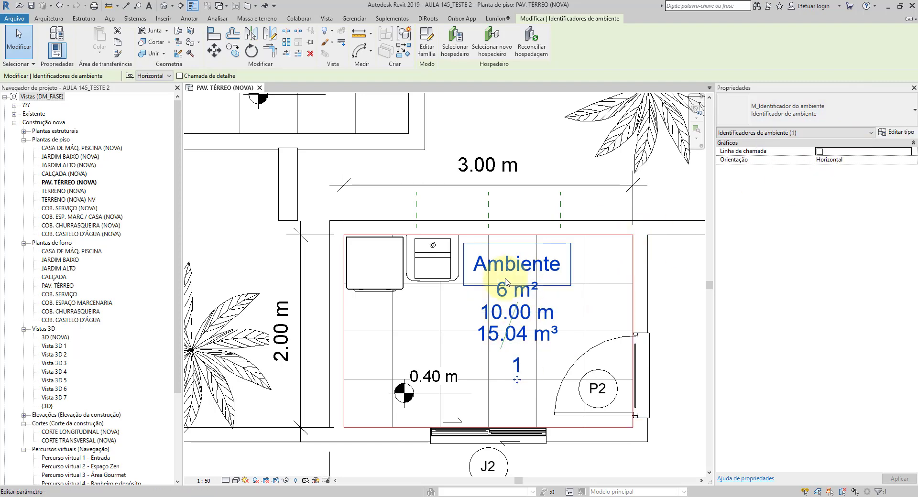
pyautogui.click(897, 132)
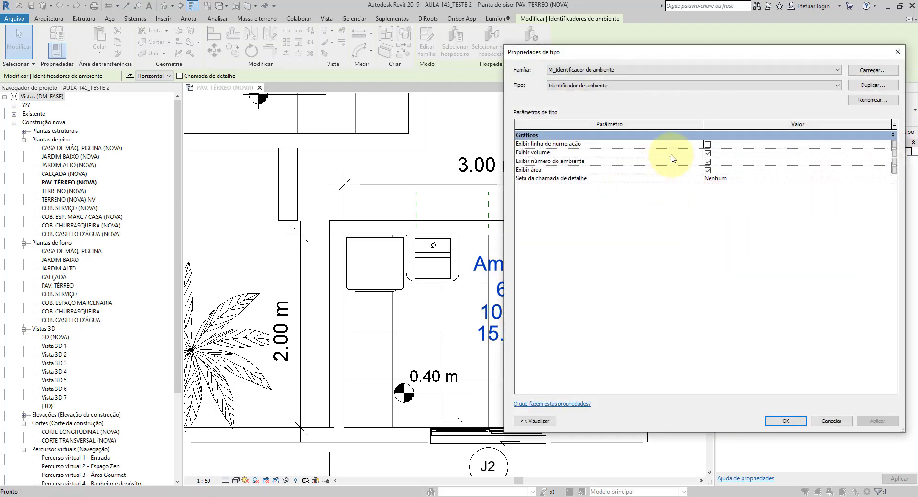
pyautogui.click(708, 161)
pyautogui.click(707, 153)
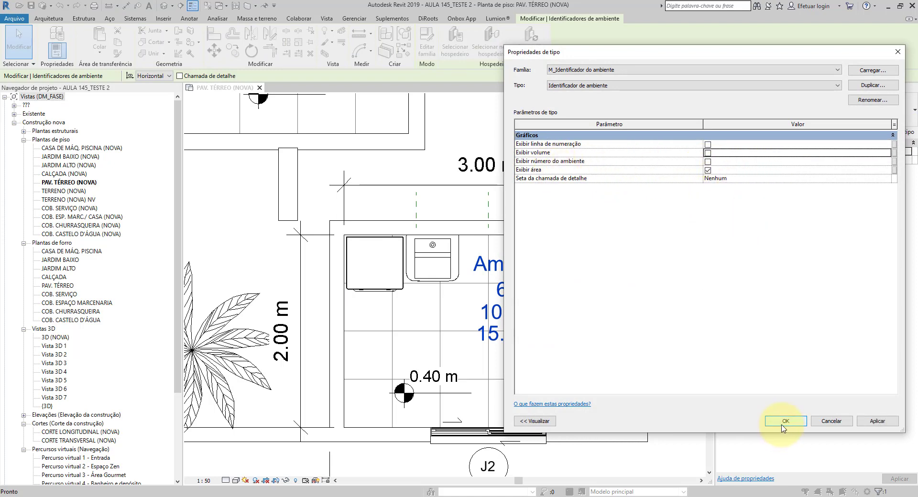
pyautogui.click(785, 421)
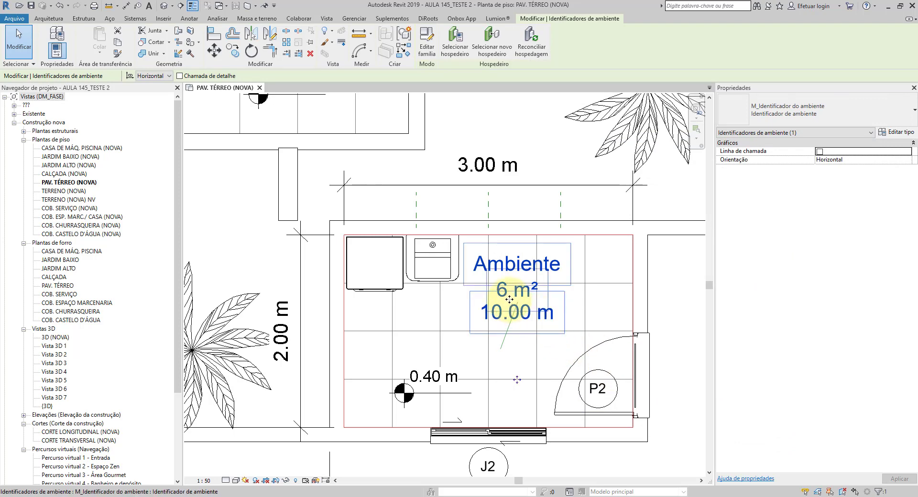
pyautogui.click(895, 132)
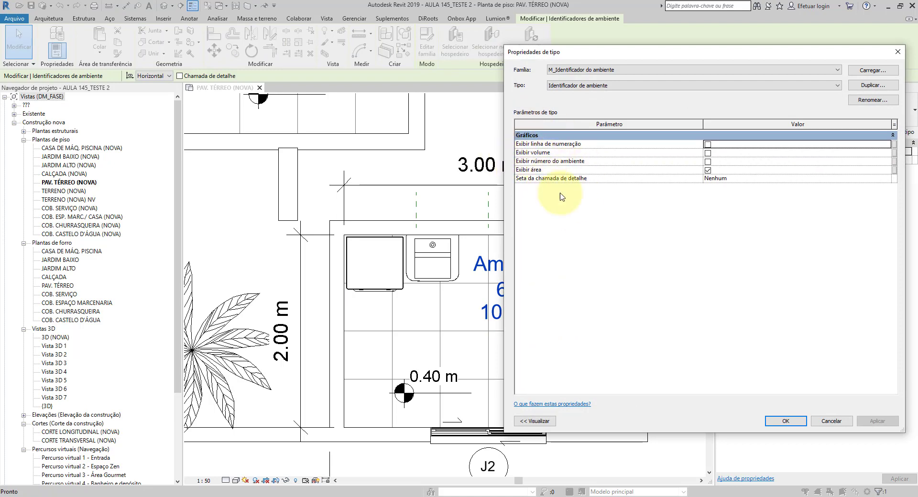
pyautogui.click(785, 421)
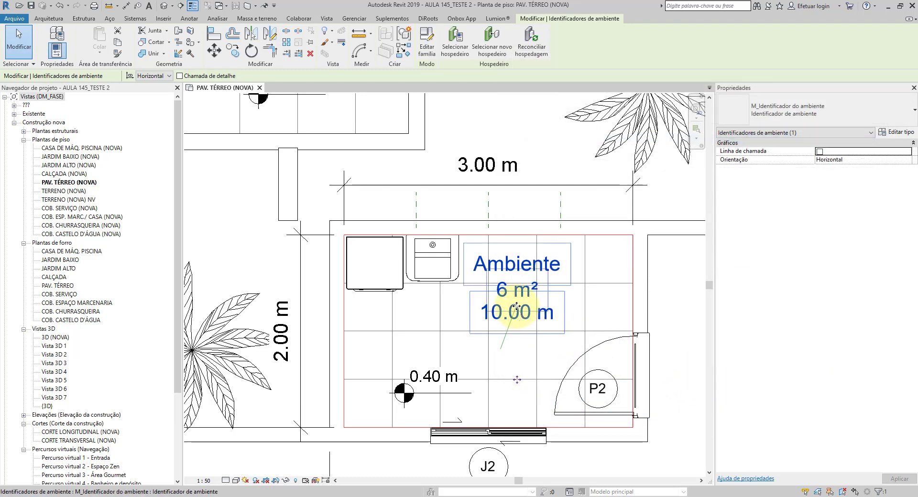
# Step: Open the room tag family for editing and check the perimeter label's properties
pyautogui.click(431, 48)
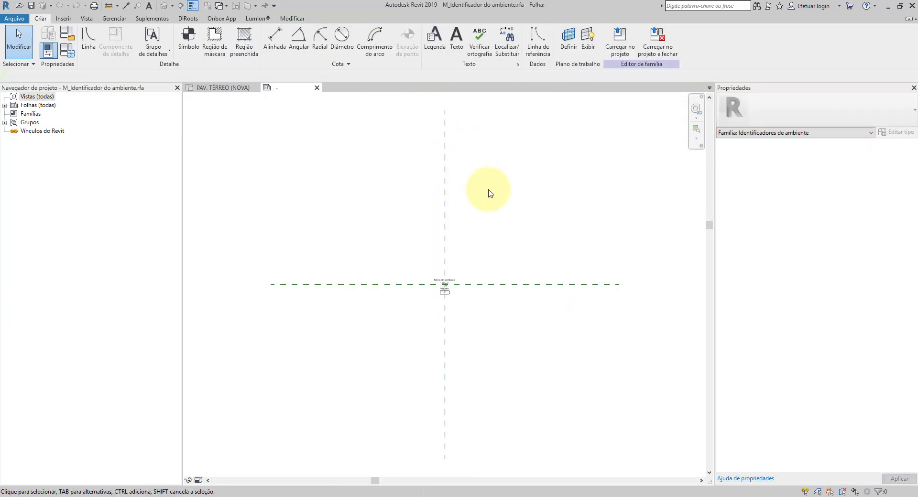
pyautogui.scroll(4, 447, 307)
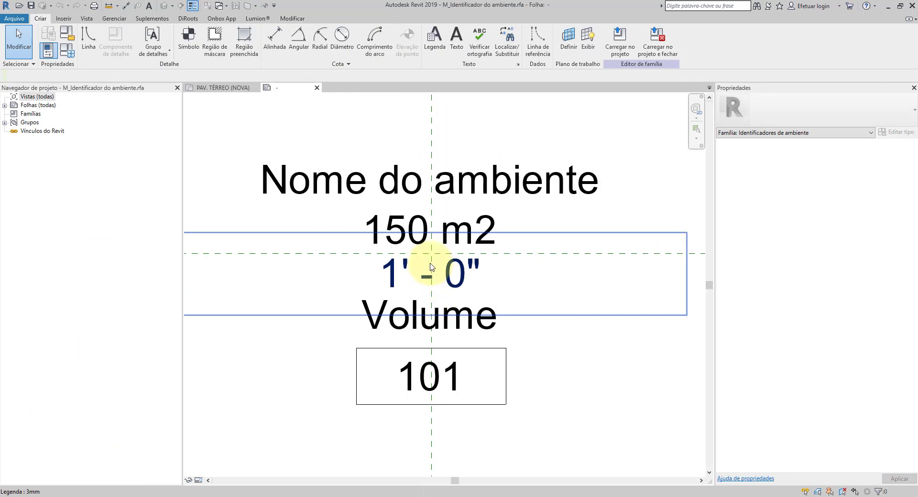
pyautogui.click(460, 268)
pyautogui.click(459, 268)
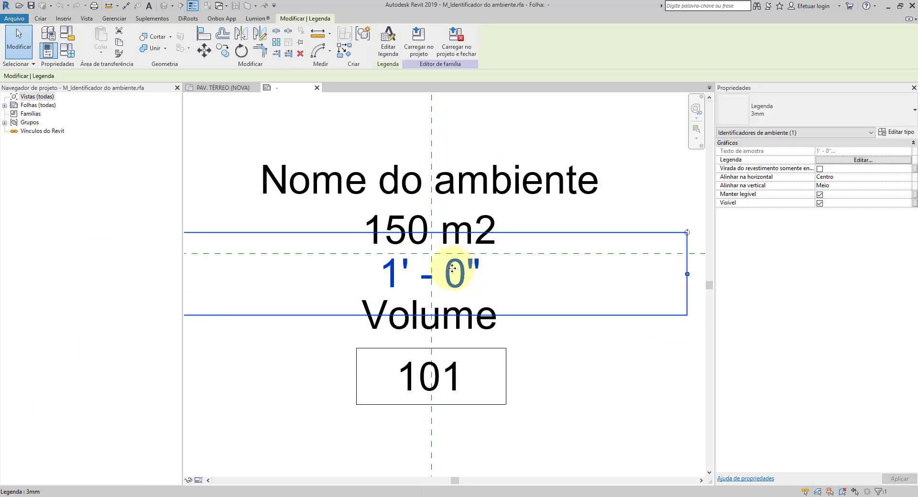
pyautogui.click(562, 393)
pyautogui.scroll(-3, 562, 393)
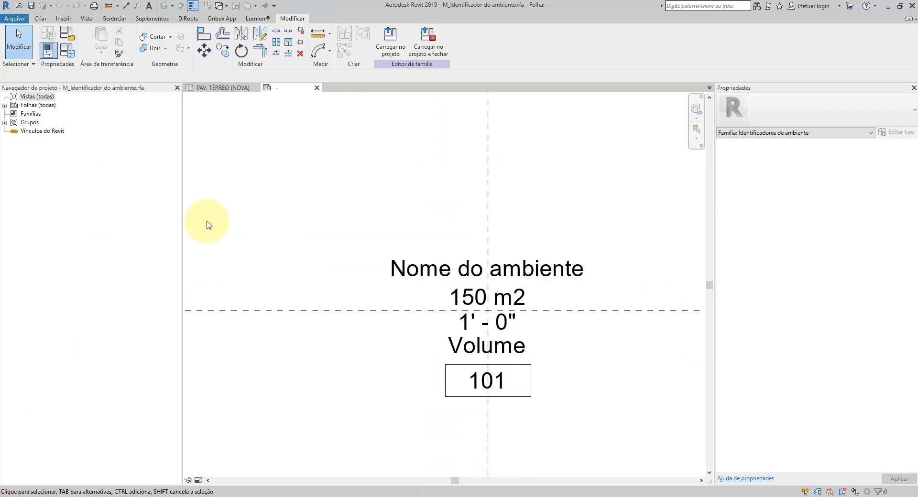
# Step: Start a new family parameter in the family types of the room tag
pyautogui.click(66, 51)
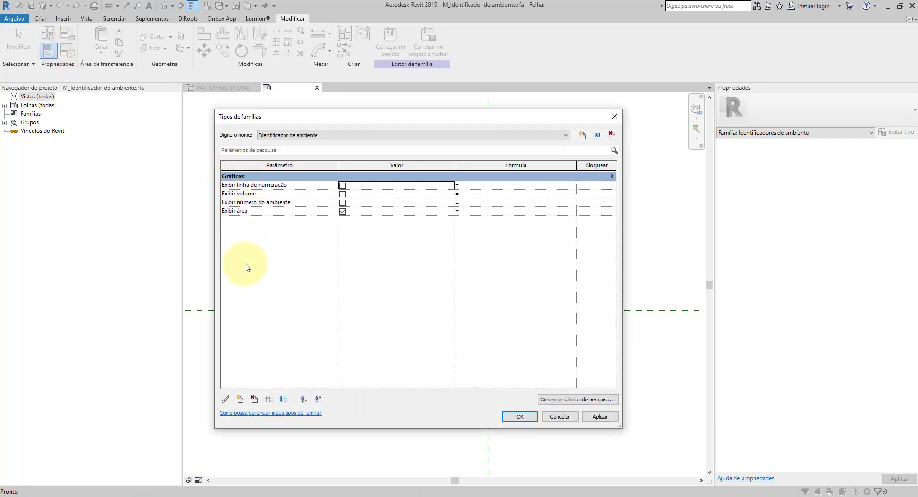
pyautogui.click(240, 400)
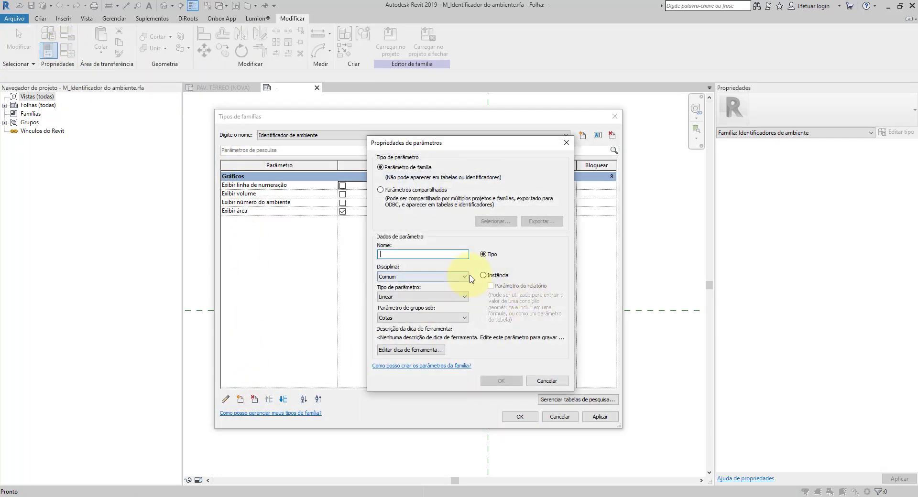
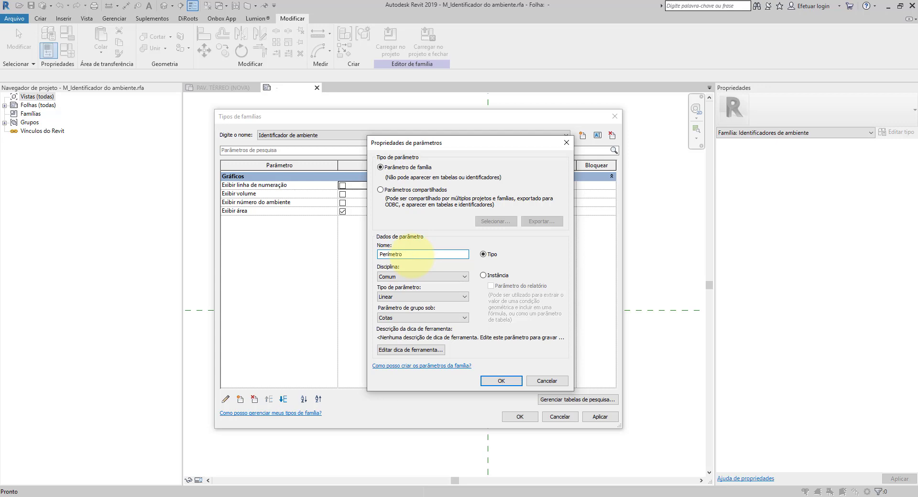
# Step: Define the new type parameter Perímetro as Sim/Não, grouped under Gráficos, and apply it to the room tag's family types
pyautogui.click(398, 278)
pyautogui.click(397, 277)
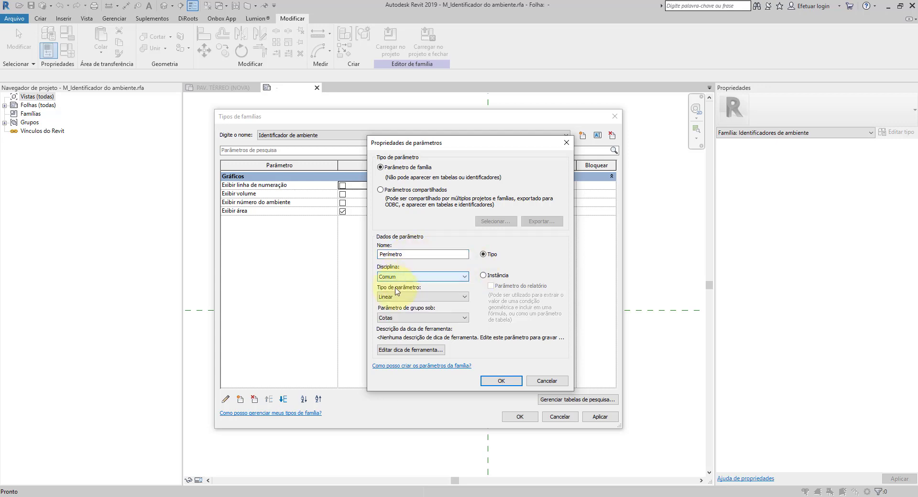
pyautogui.click(397, 295)
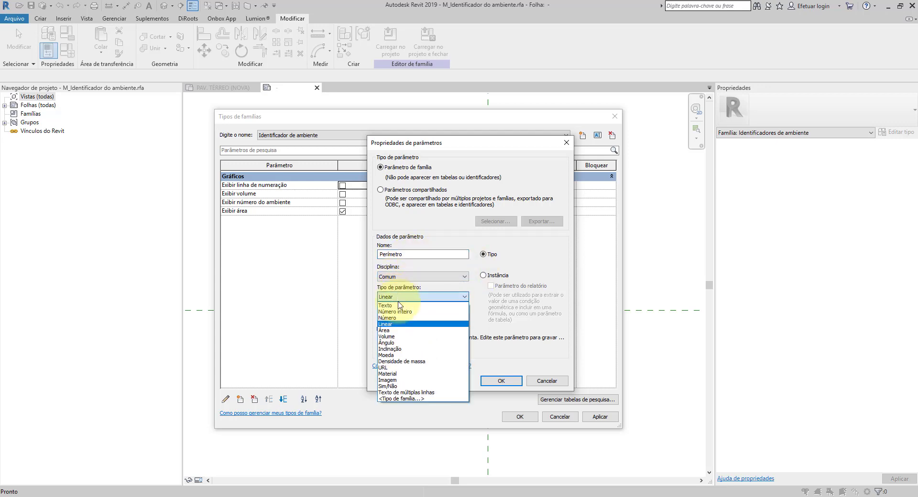
pyautogui.click(397, 386)
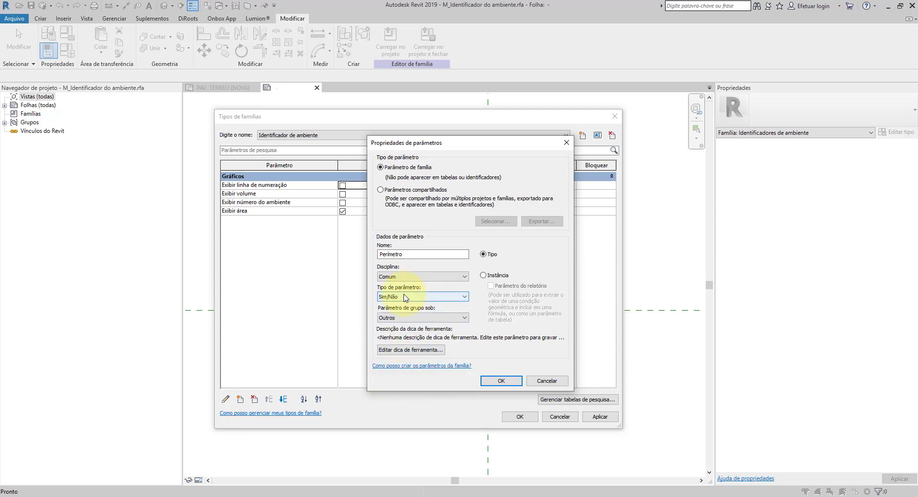
pyautogui.click(406, 318)
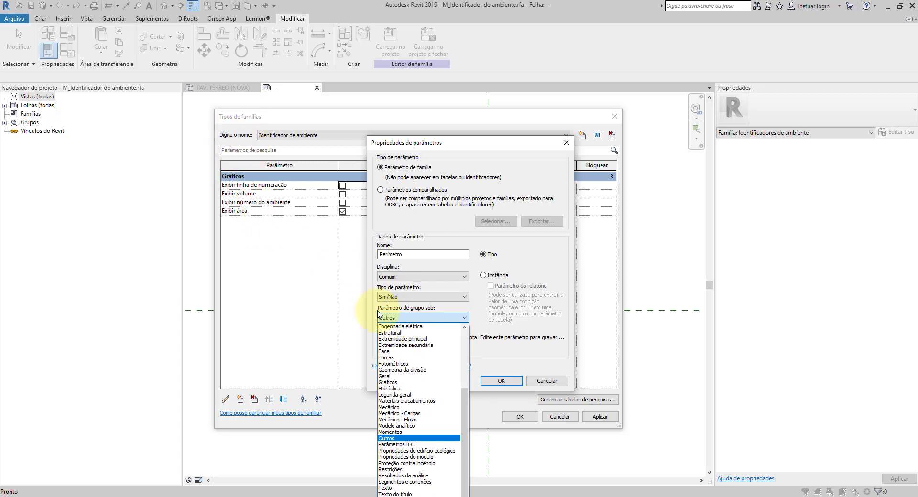
pyautogui.click(397, 383)
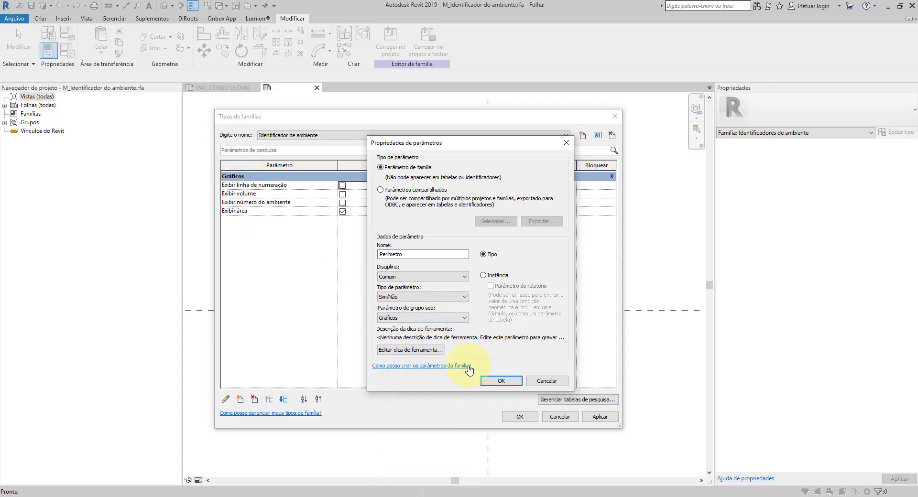
pyautogui.click(500, 382)
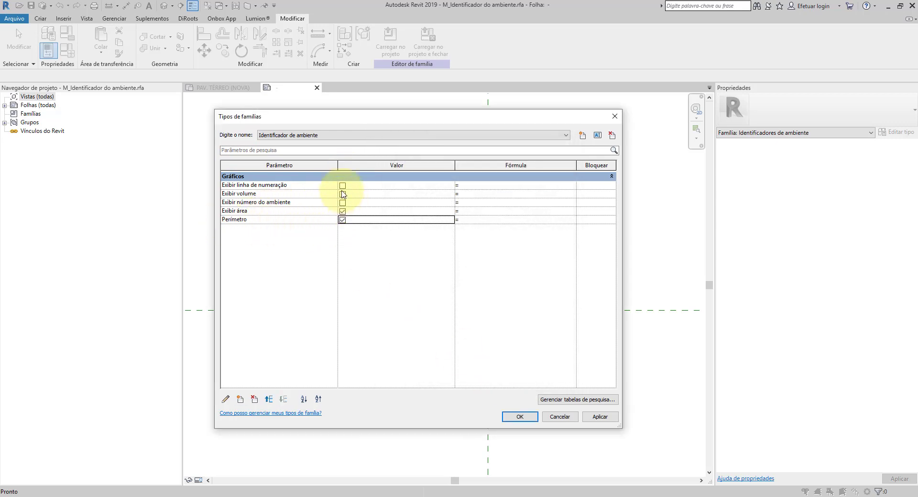
pyautogui.click(342, 211)
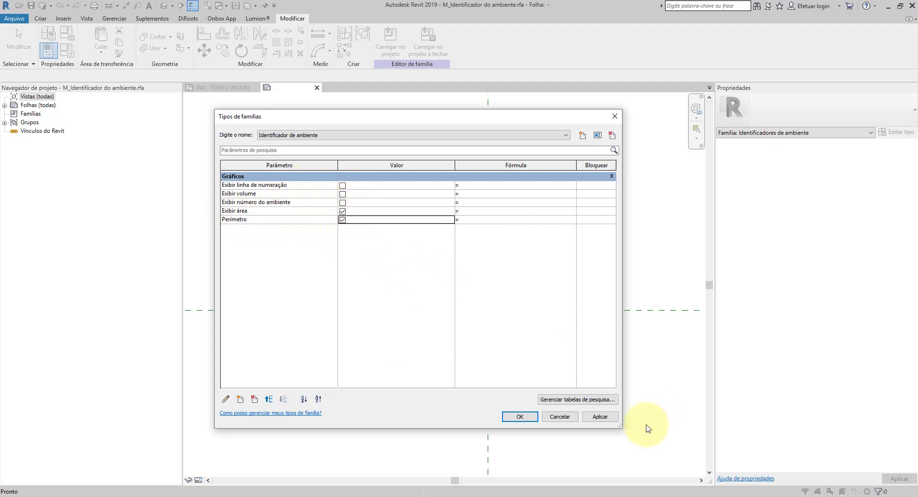
pyautogui.click(599, 417)
pyautogui.click(520, 417)
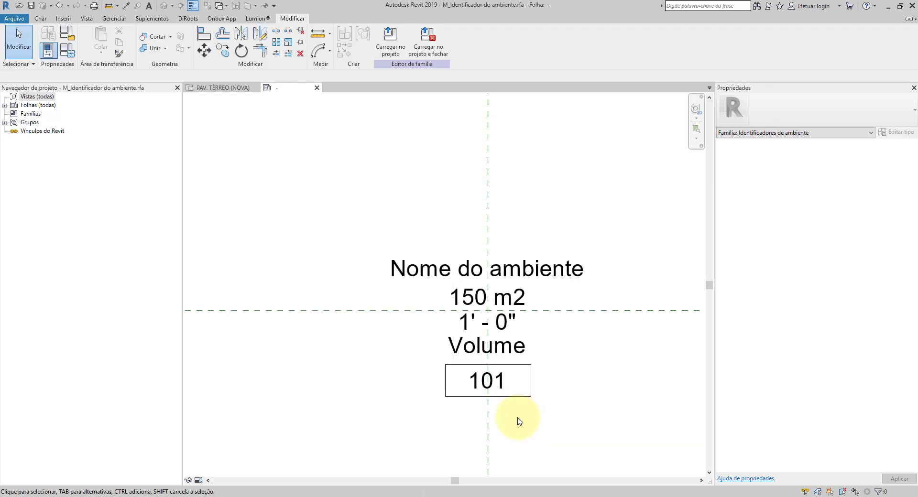
# Step: Associate the perimeter label's Visível property with the Perímetro family parameter
pyautogui.scroll(4, 507, 344)
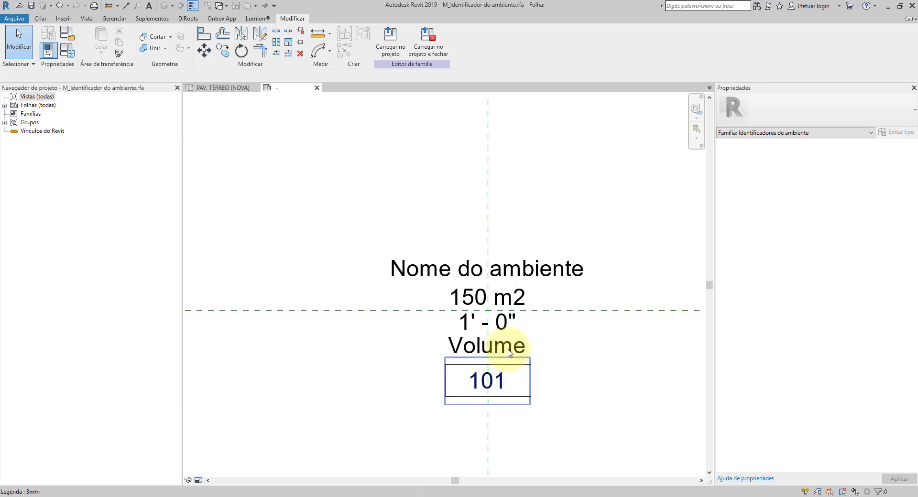
pyautogui.click(510, 315)
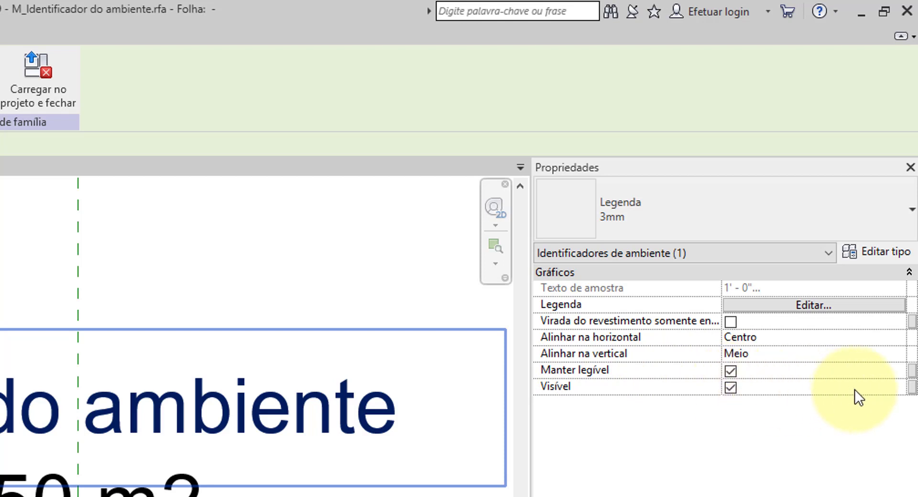
pyautogui.click(912, 387)
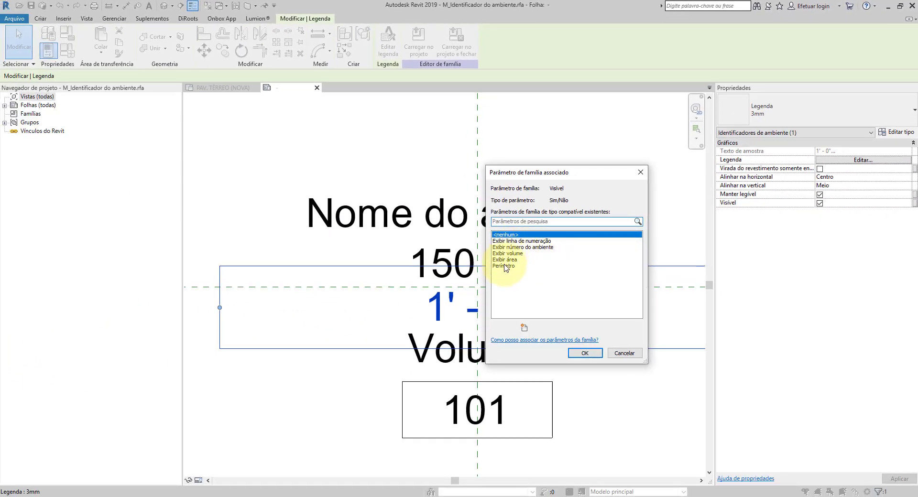
pyautogui.click(505, 266)
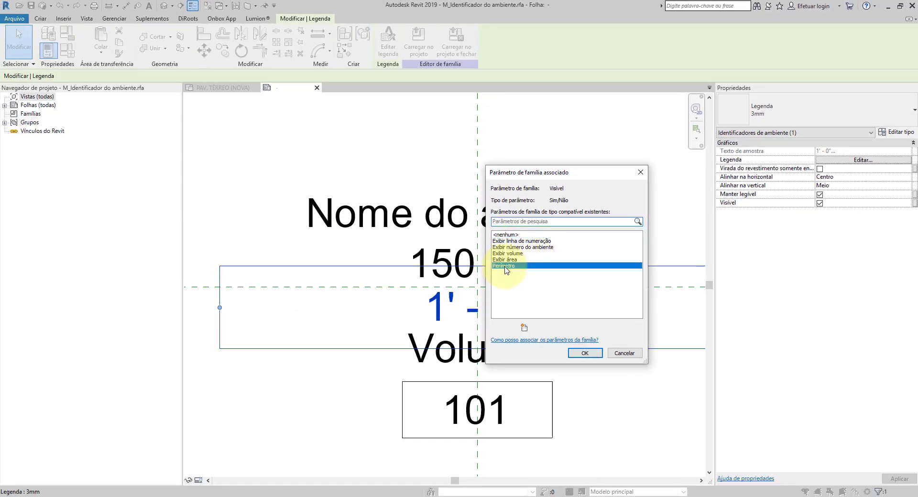
pyautogui.click(584, 354)
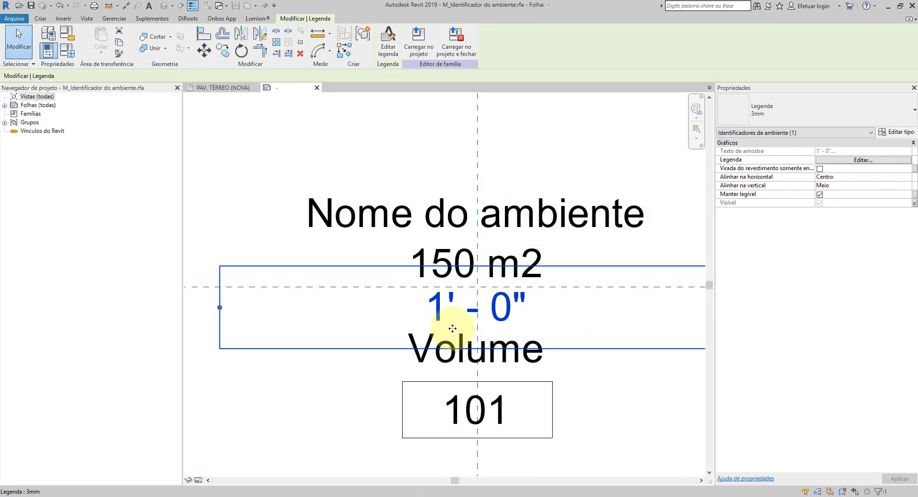
pyautogui.scroll(3, 462, 301)
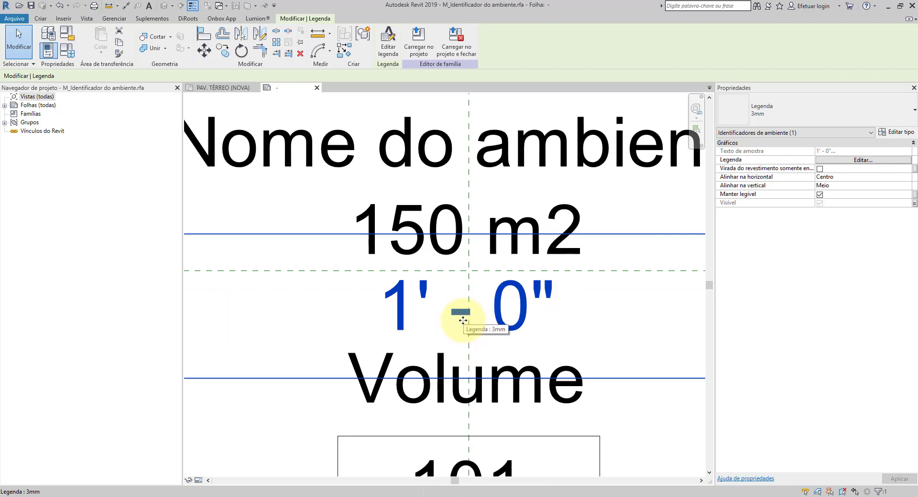
pyautogui.scroll(-3, 455, 315)
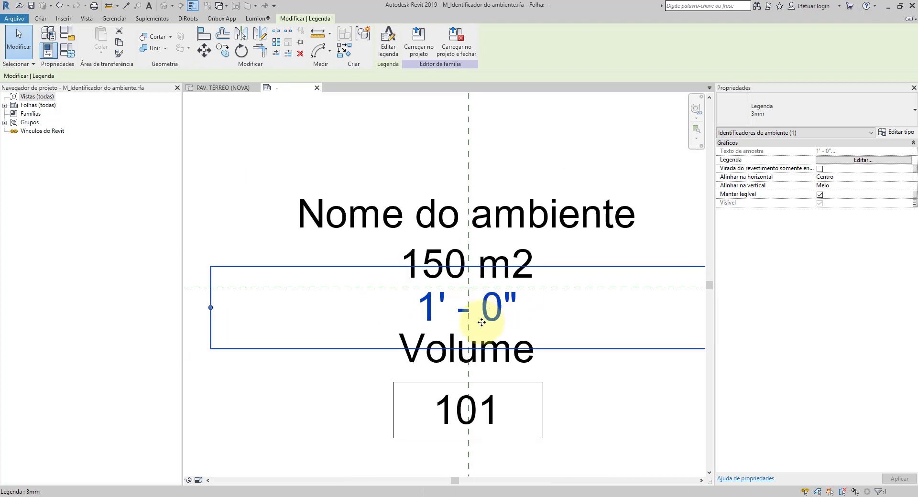
pyautogui.scroll(3, 480, 328)
pyautogui.scroll(-4, 477, 332)
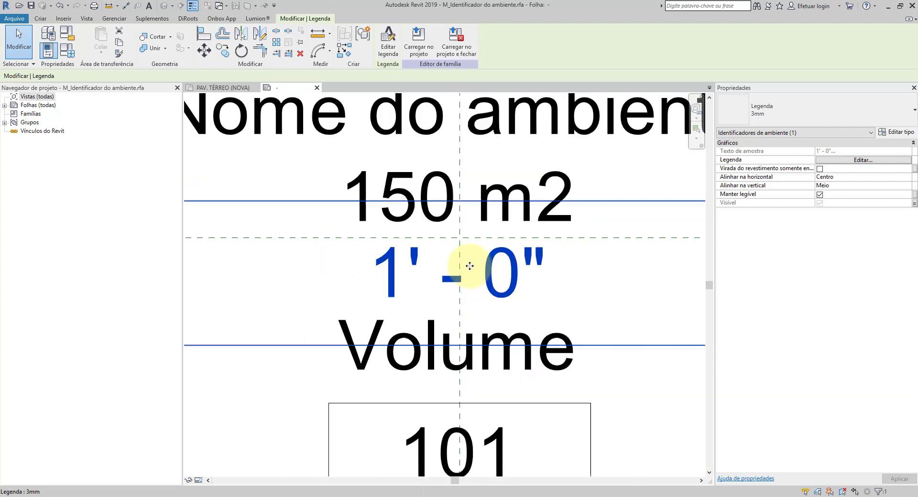
pyautogui.scroll(3, 472, 276)
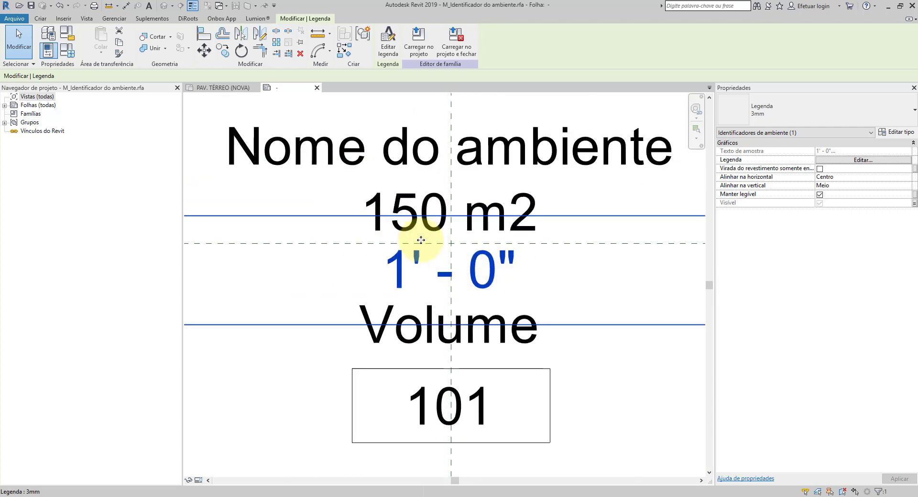
pyautogui.scroll(-3, 410, 270)
# Step: Load the edited room tag family into the project and close it without saving the family file
pyautogui.press('Escape')
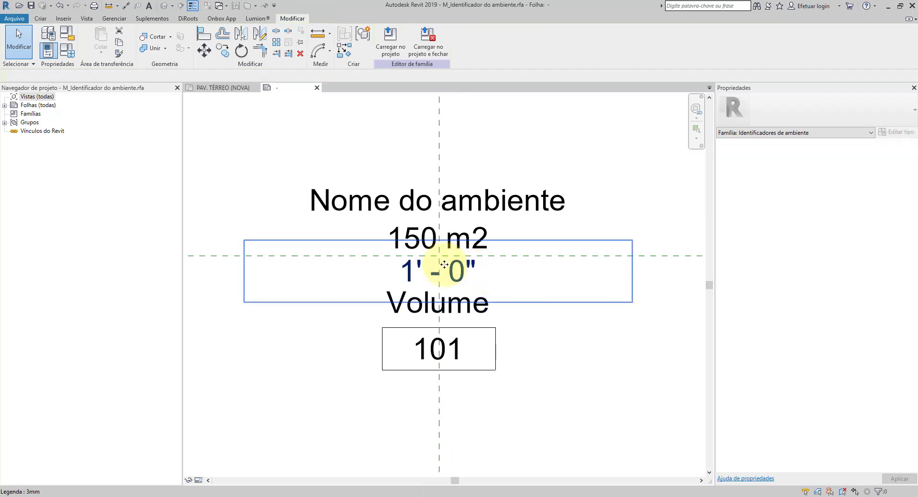
pyautogui.moveTo(423, 233); pyautogui.dragTo(461, 250, button='middle')
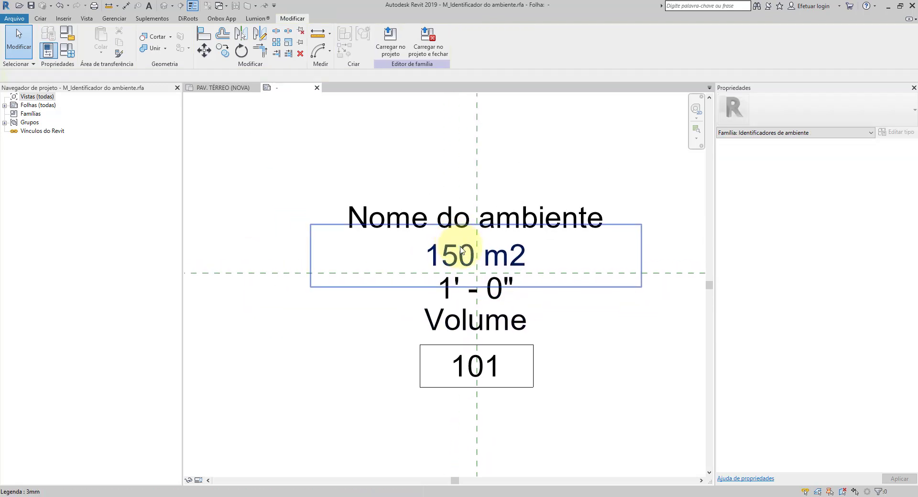
pyautogui.click(428, 39)
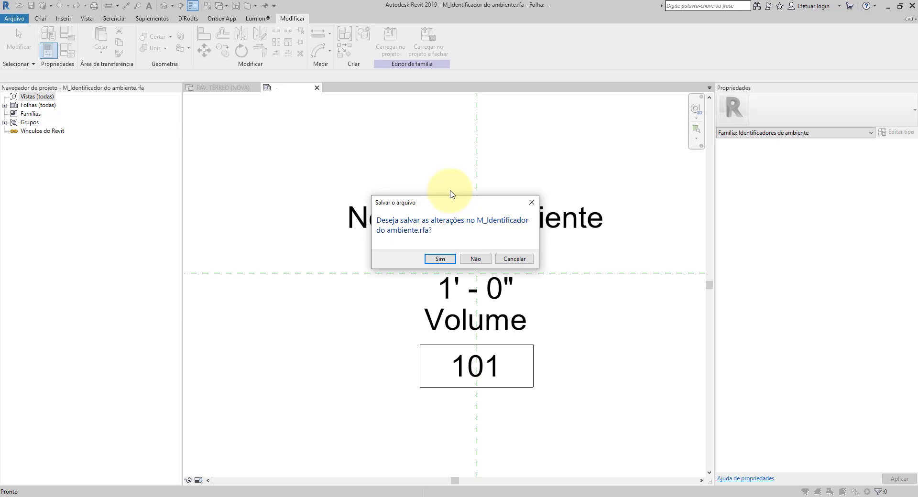
pyautogui.click(480, 262)
pyautogui.click(435, 228)
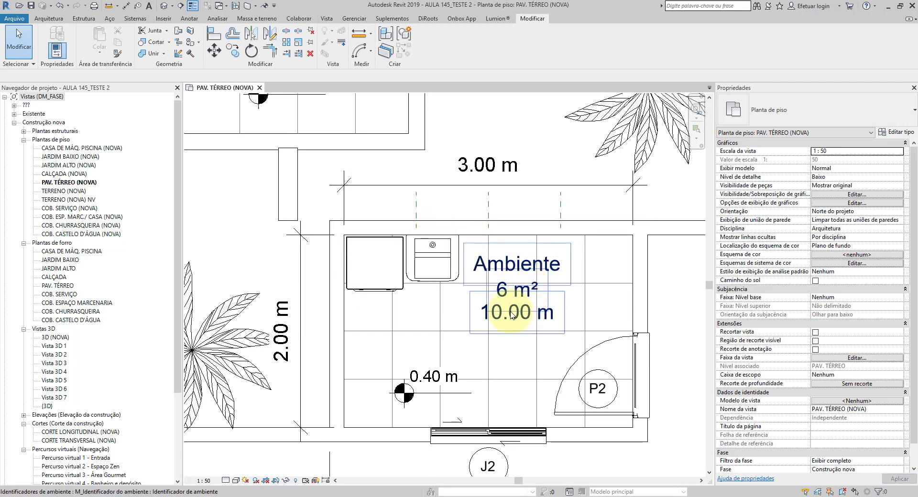
# Step: Turn off Perímetro in the type properties of the room tag placed in the ground floor plan
pyautogui.scroll(3, 511, 313)
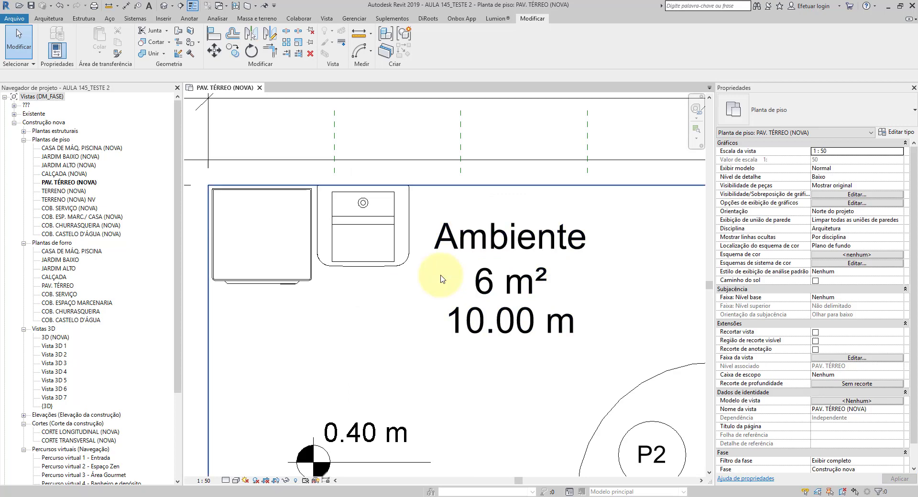
pyautogui.click(500, 315)
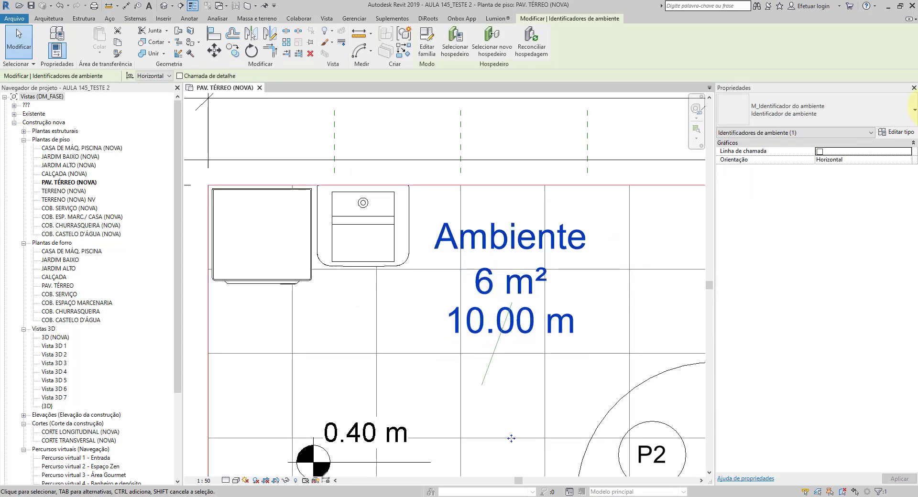
pyautogui.click(899, 132)
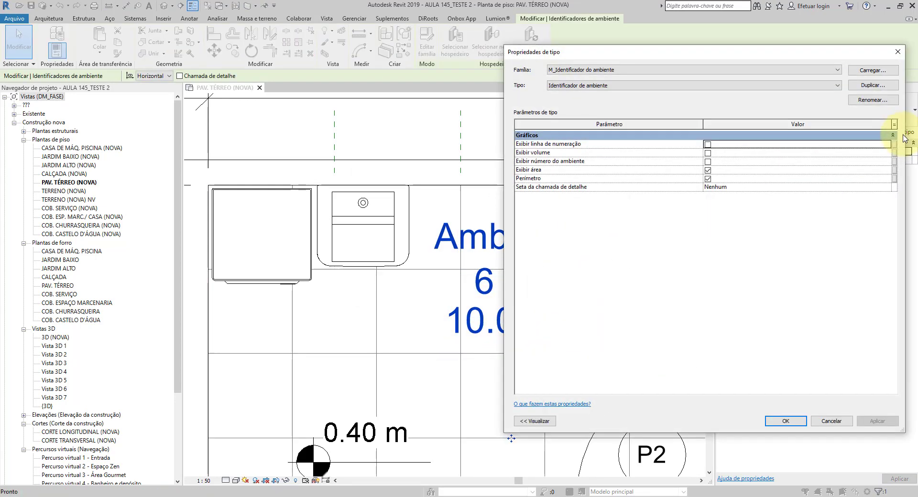
pyautogui.click(707, 179)
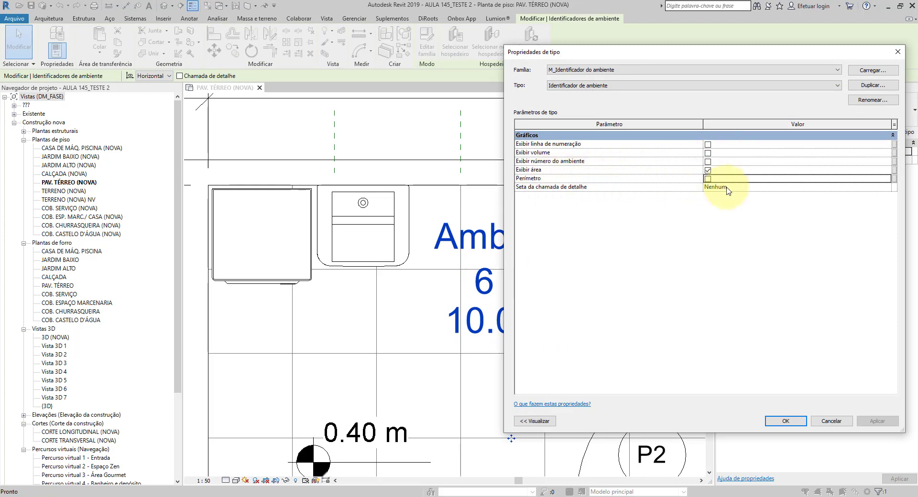
pyautogui.click(870, 421)
pyautogui.click(795, 424)
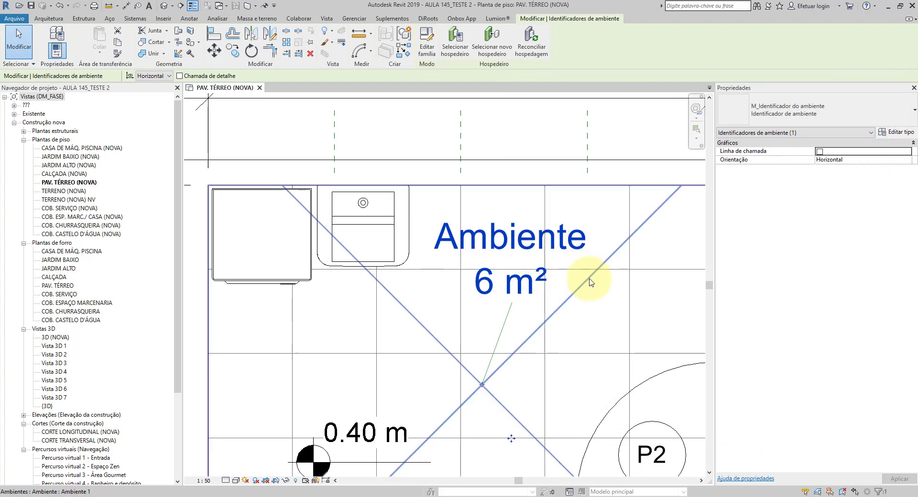
# Step: Turn on Exibir linha de numeração, Exibir volume, Exibir número do ambiente and Perímetro in the room tag's type properties
pyautogui.moveTo(530, 276); pyautogui.dragTo(484, 249, button='middle')
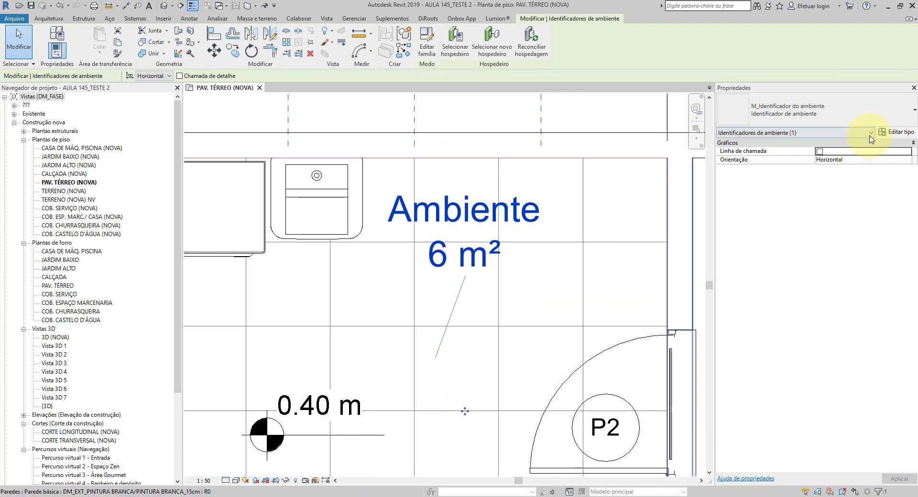
pyautogui.scroll(-3, 538, 263)
pyautogui.click(896, 132)
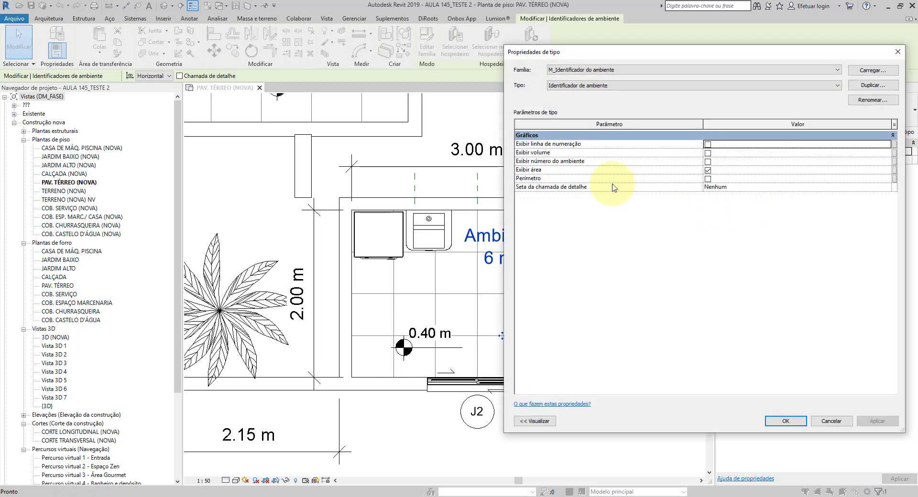
pyautogui.click(708, 144)
pyautogui.click(707, 153)
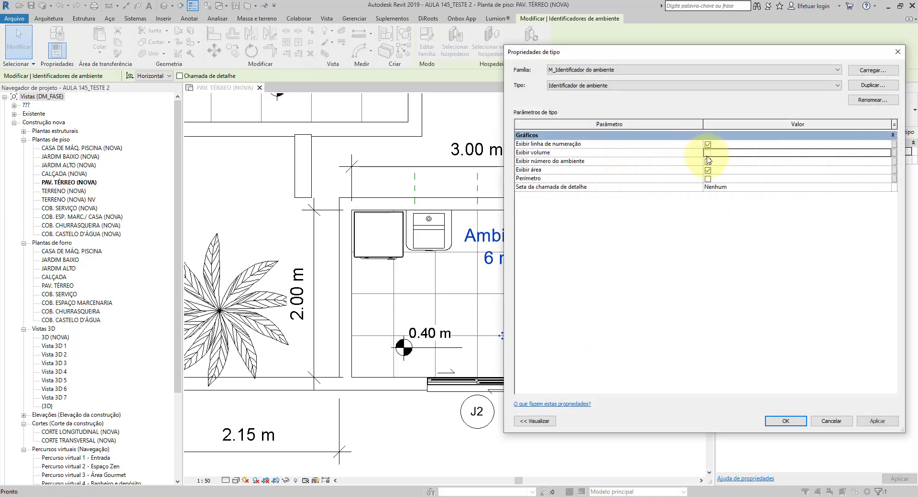
pyautogui.click(707, 161)
pyautogui.click(707, 179)
pyautogui.click(785, 420)
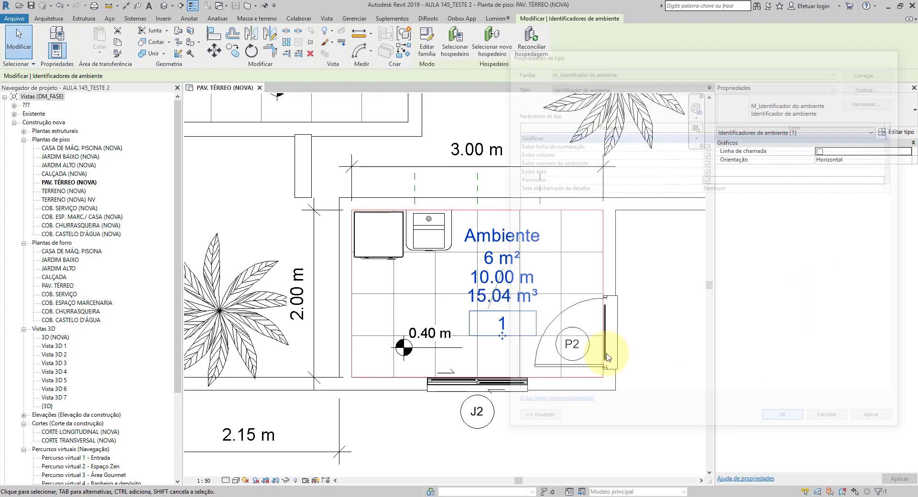
pyautogui.scroll(3, 518, 298)
pyautogui.press('Escape')
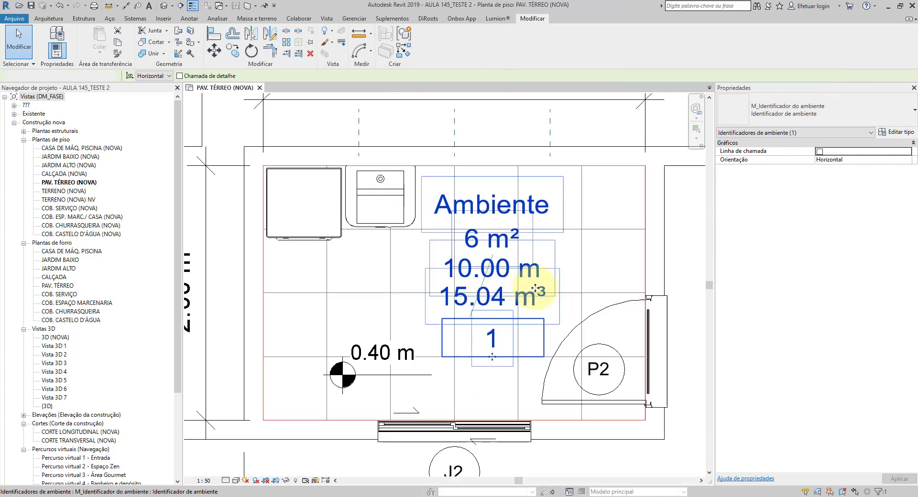
# Step: Examine the room tag's name, area, perimeter, volume and framed number labels in the floor plan
pyautogui.scroll(-5, 497, 298)
pyautogui.moveTo(524, 247); pyautogui.dragTo(524, 257, button='middle')
pyautogui.scroll(5, 497, 296)
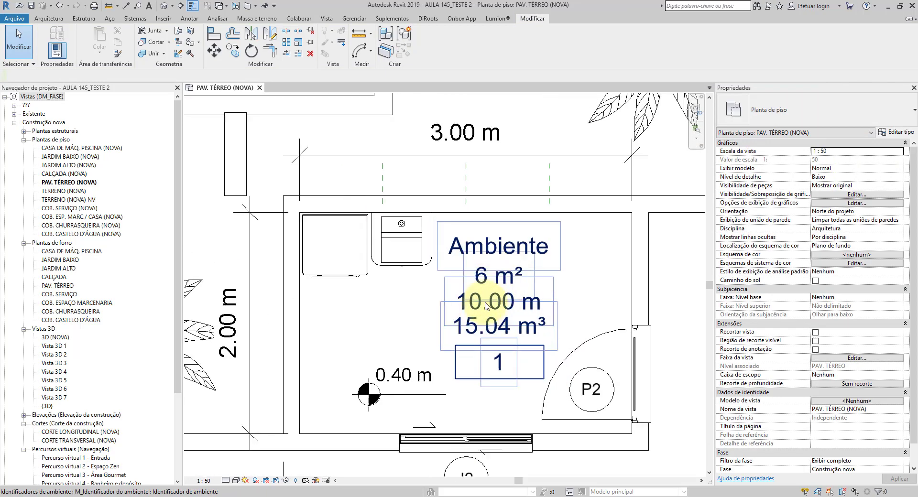
pyautogui.moveTo(578, 332); pyautogui.dragTo(580, 291, button='middle')
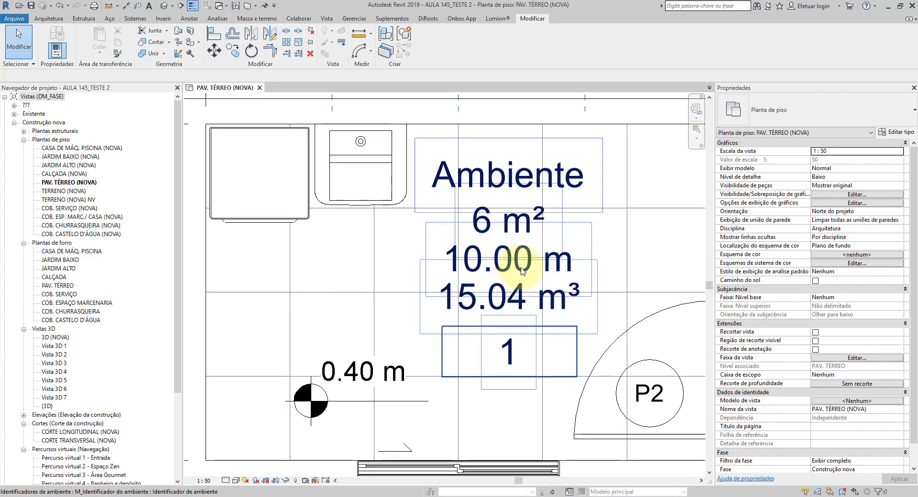
pyautogui.scroll(-3, 549, 276)
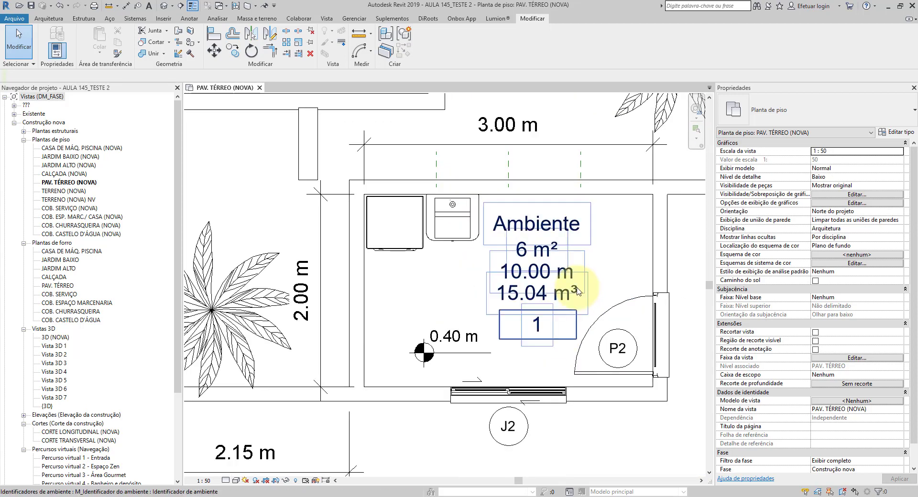
pyautogui.scroll(3, 572, 278)
pyautogui.scroll(2, 572, 278)
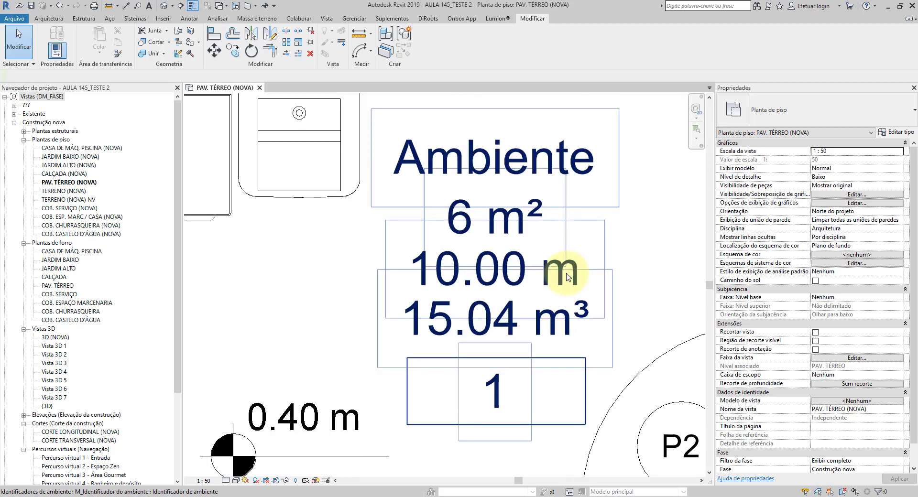
# Step: Examine the volume label of the room tag and its surroundings in the ground floor plan
pyautogui.scroll(-1, 543, 280)
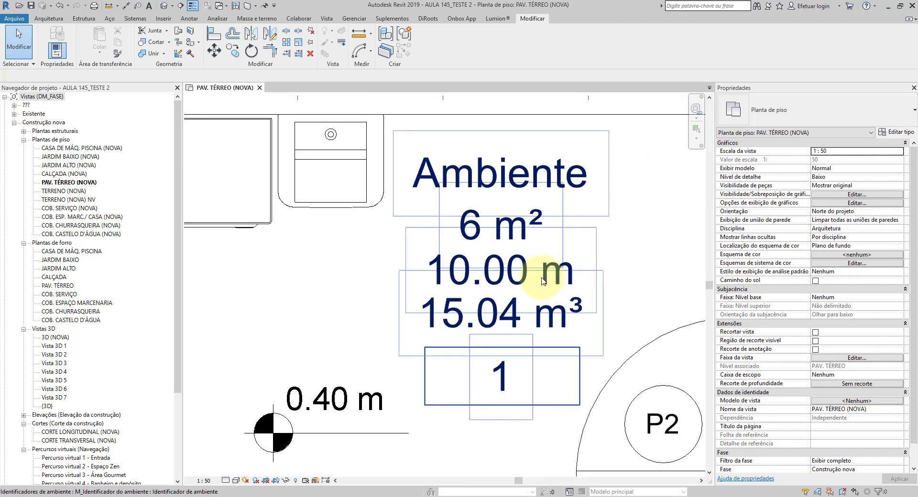
pyautogui.scroll(-1, 528, 220)
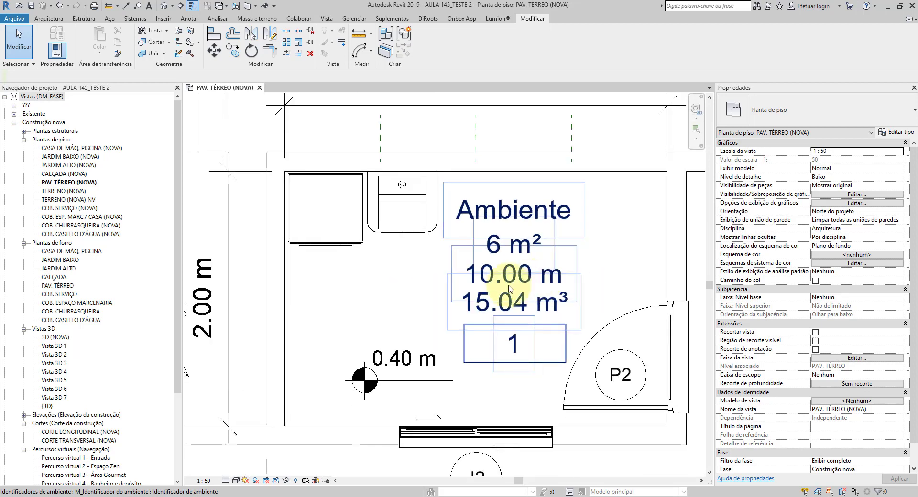
pyautogui.scroll(1, 532, 303)
pyautogui.scroll(-2, 477, 268)
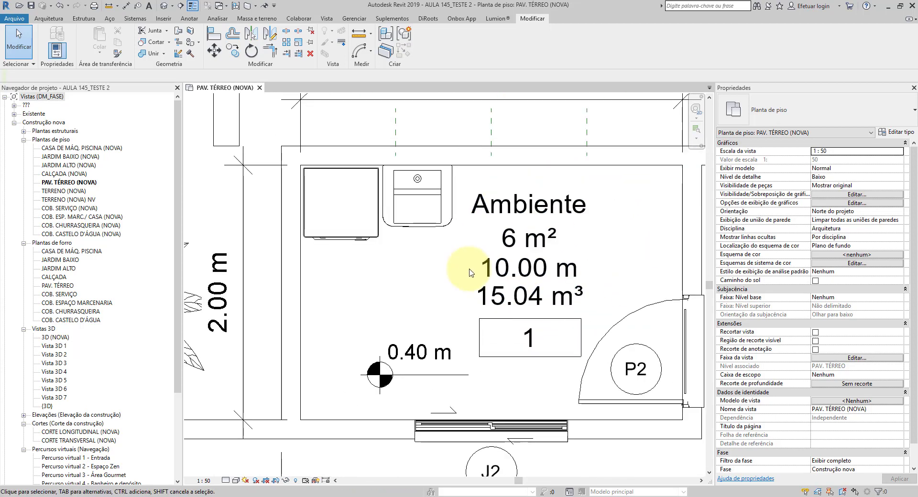
pyautogui.scroll(3, 528, 296)
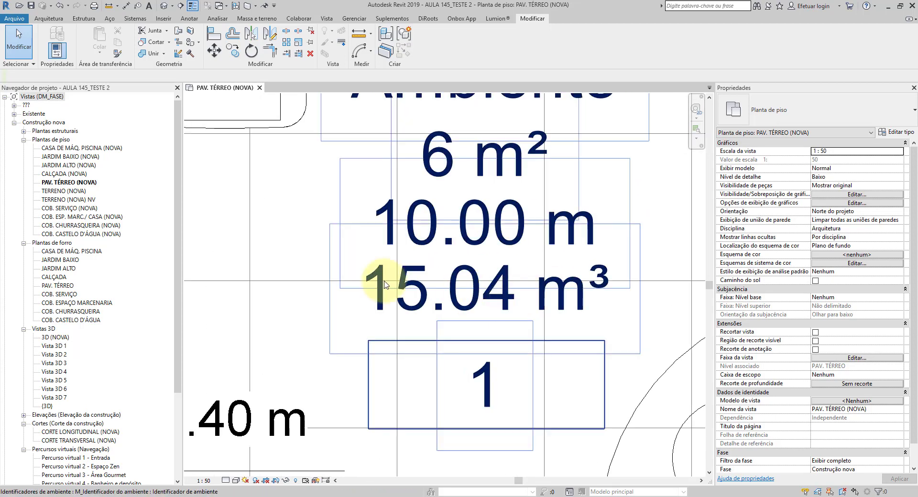
pyautogui.scroll(-2, 500, 298)
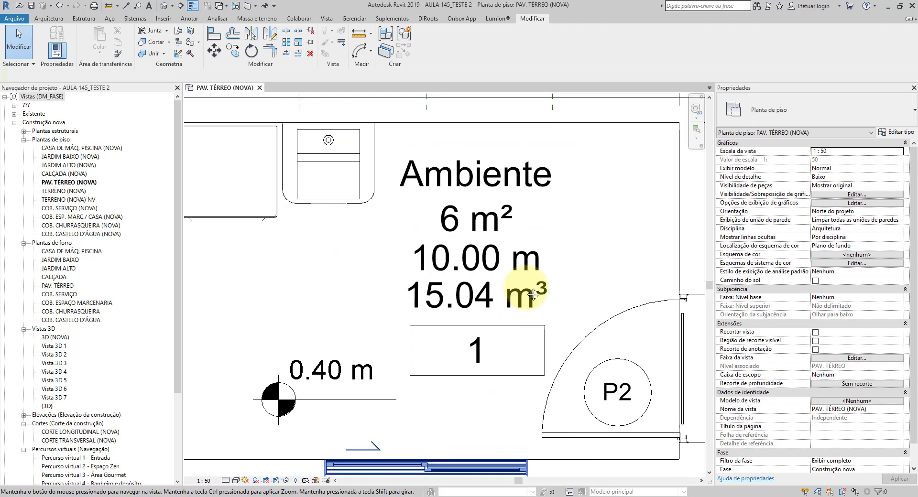
pyautogui.scroll(2, 487, 301)
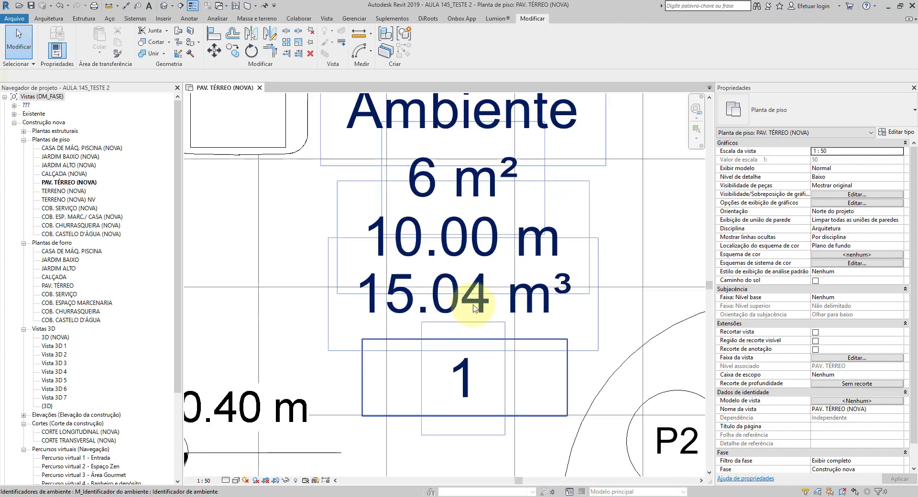
pyautogui.scroll(-3, 474, 307)
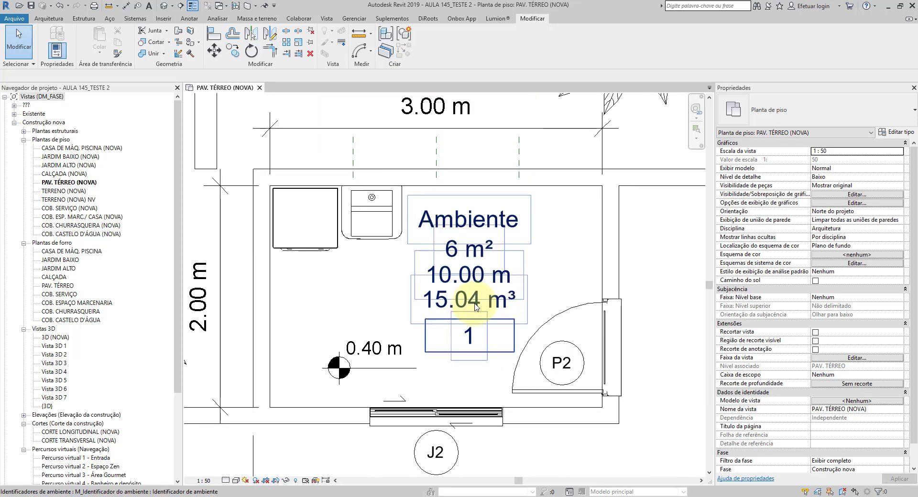
pyautogui.click(480, 291)
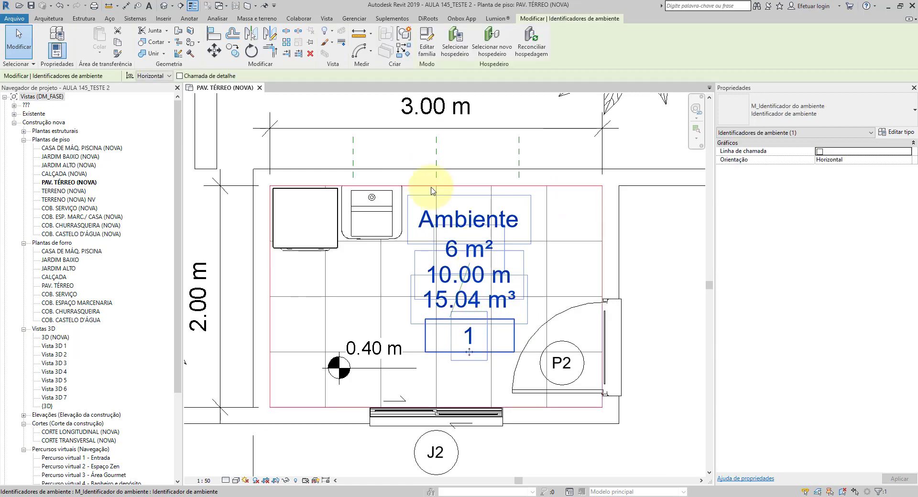
pyautogui.press('Escape')
# Step: Set the project's volume calculation to Somente áreas (mais rápido) in the area and volume computation settings
pyautogui.click(50, 18)
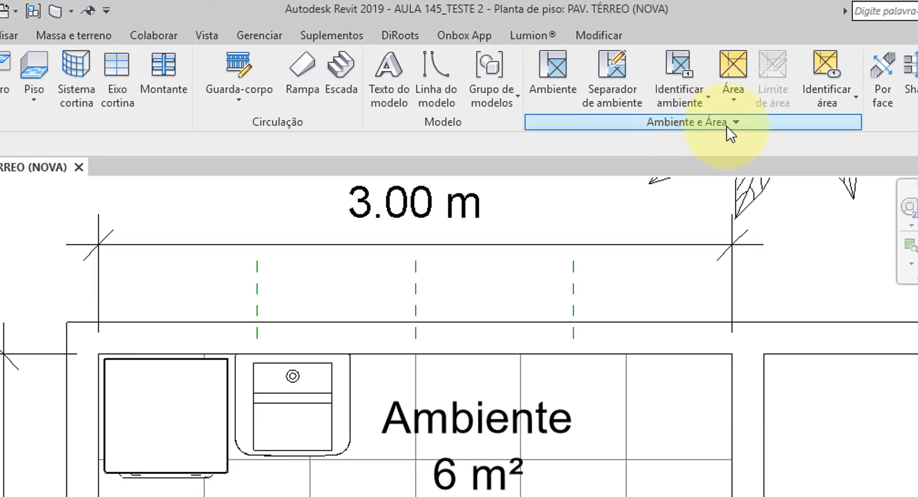
pyautogui.click(738, 125)
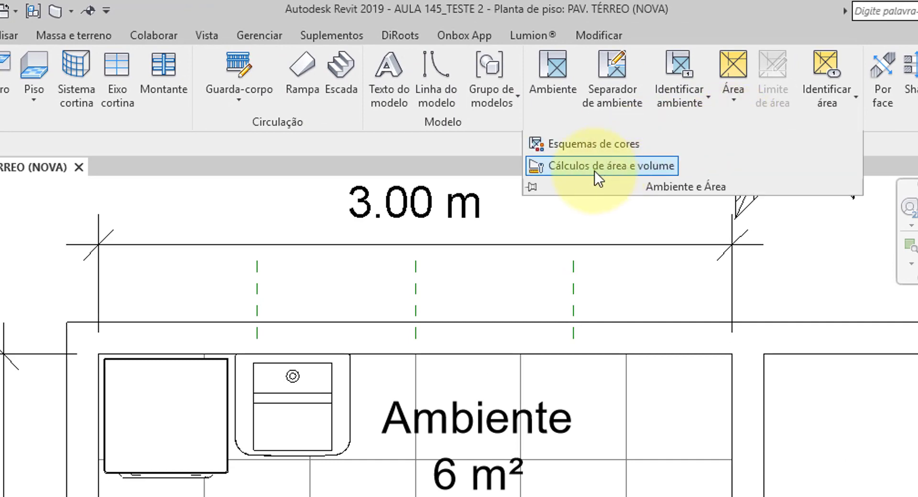
pyautogui.click(632, 171)
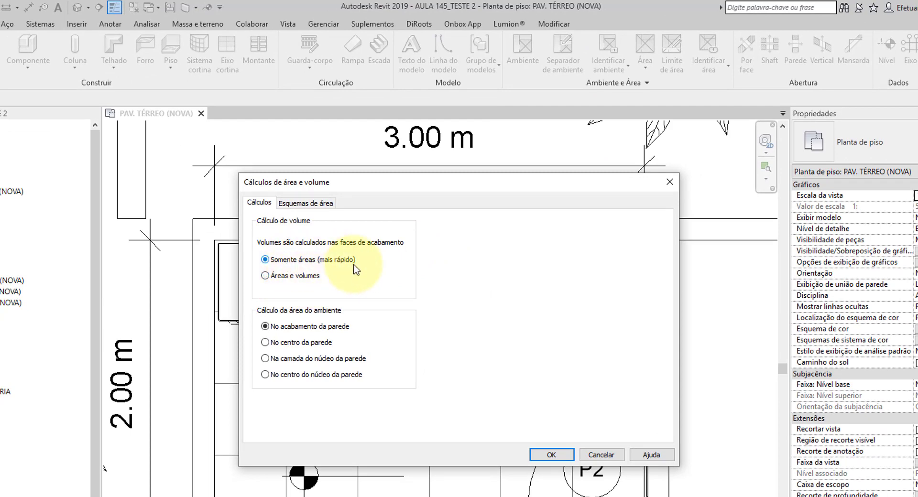
pyautogui.click(549, 454)
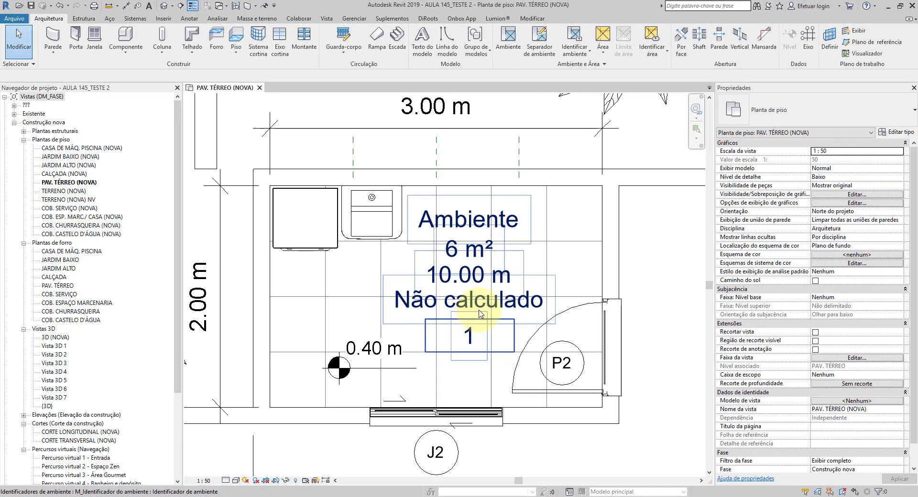
# Step: Set the project's volume calculation to Áreas e volumes in the area and volume computation settings
pyautogui.click(604, 63)
pyautogui.click(537, 88)
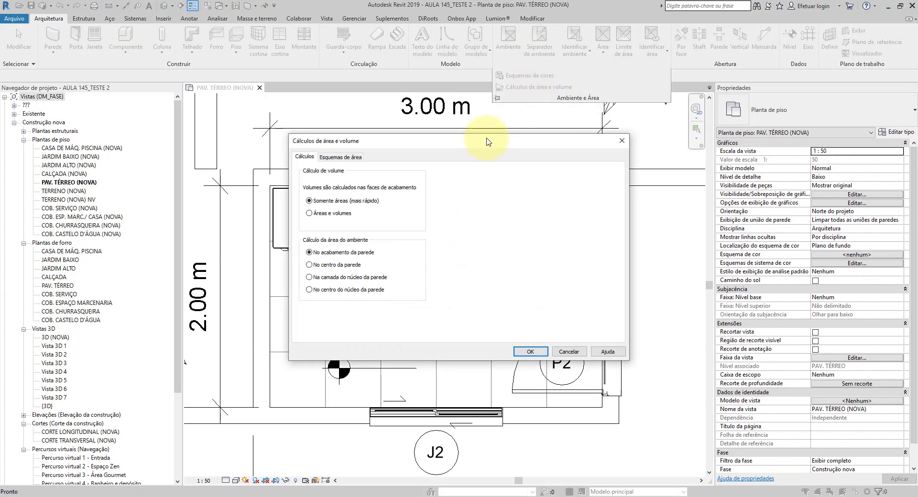
pyautogui.click(334, 215)
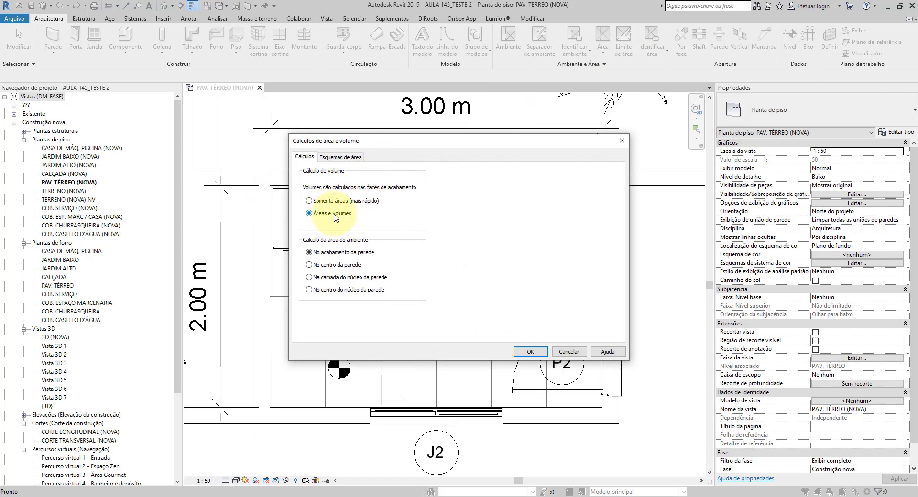
pyautogui.click(530, 351)
pyautogui.scroll(3, 475, 277)
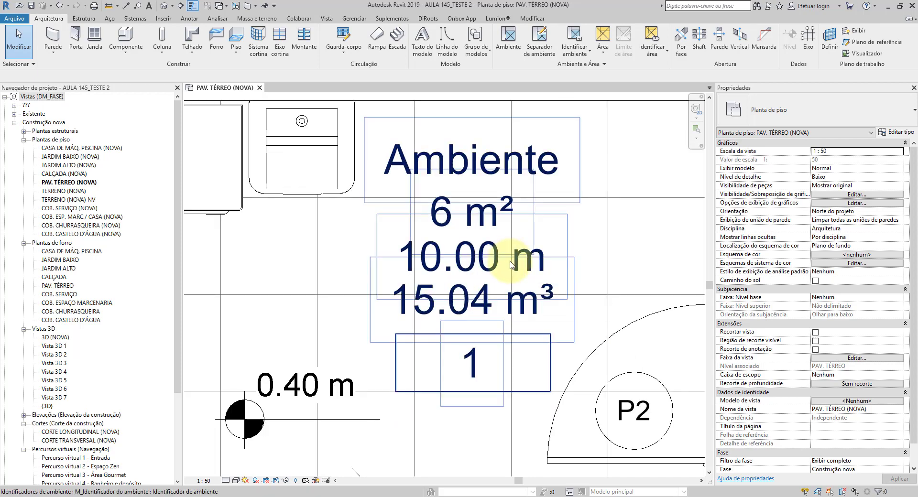
pyautogui.scroll(-2, 511, 265)
pyautogui.scroll(-1, 531, 268)
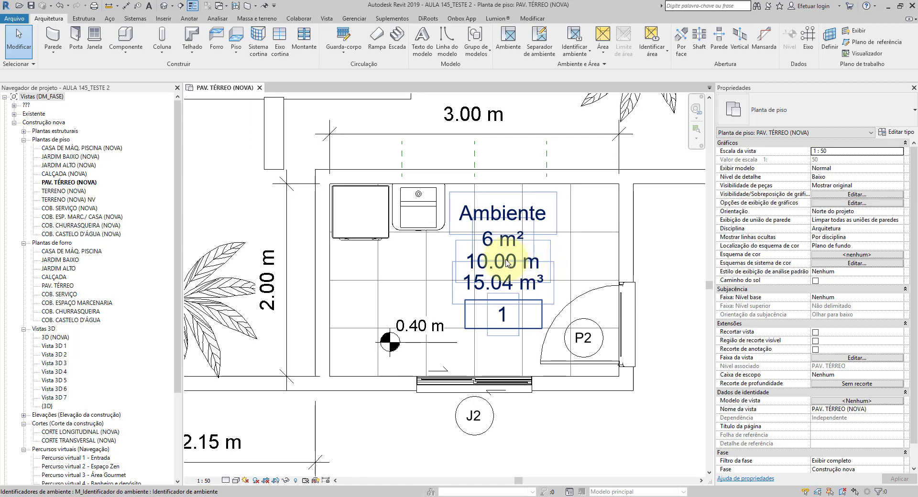
# Step: Set the unit symbol of the project's Linear units to Nenhum, keeping metres with two decimal places
pyautogui.scroll(1, 504, 254)
pyautogui.moveTo(289, 287); pyautogui.dragTo(325, 323, button='middle')
pyautogui.scroll(-2, 352, 245)
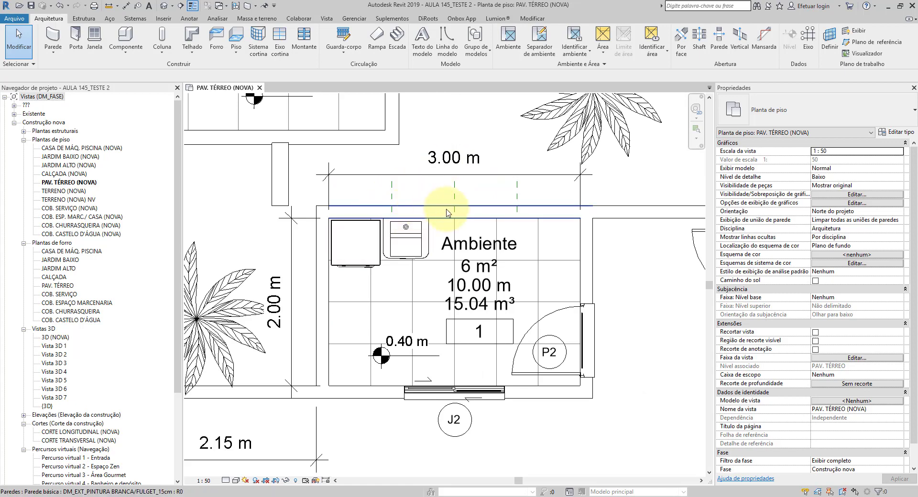
pyautogui.scroll(1, 469, 165)
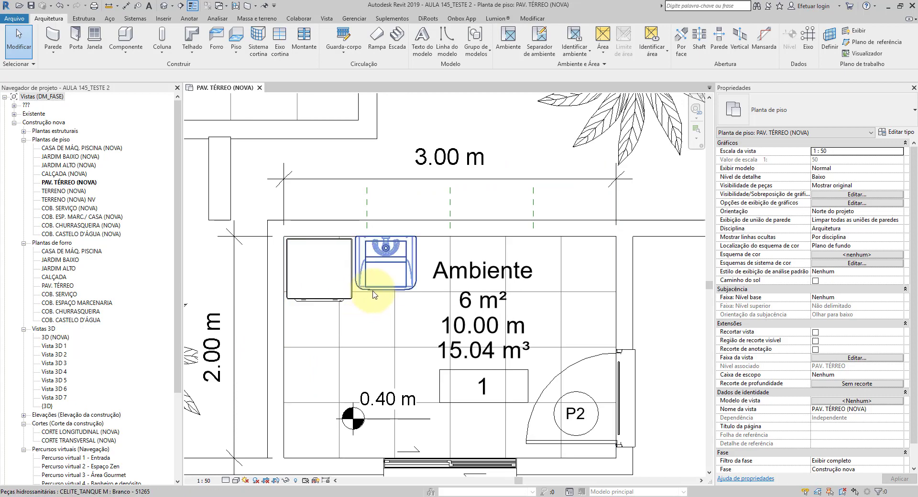
pyautogui.moveTo(380, 289); pyautogui.dragTo(391, 271, button='middle')
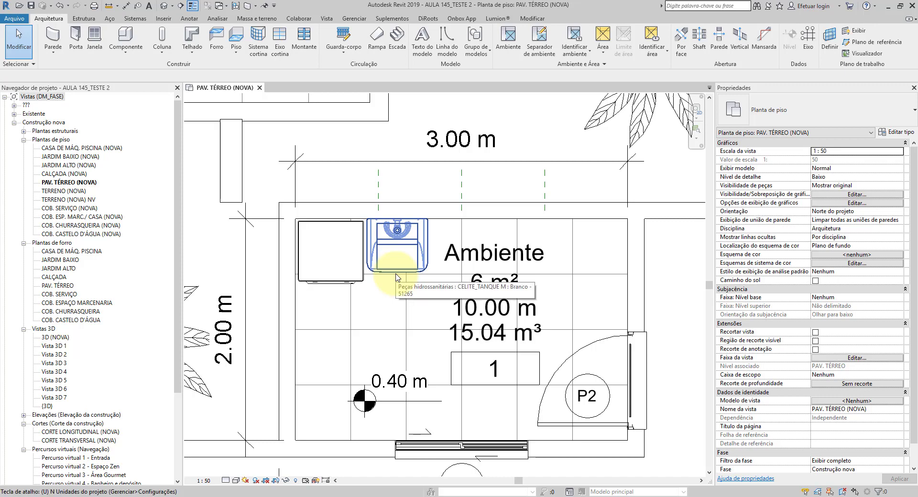
pyautogui.press('n')
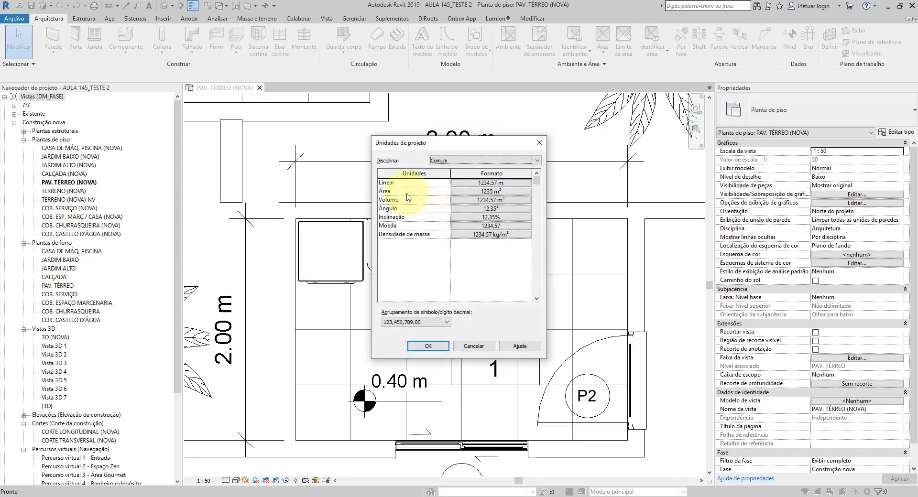
pyautogui.click(484, 186)
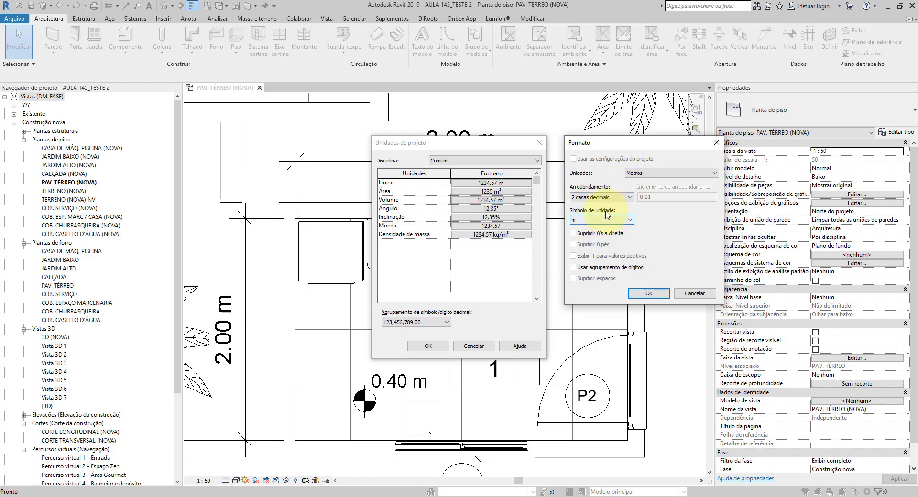
pyautogui.click(591, 226)
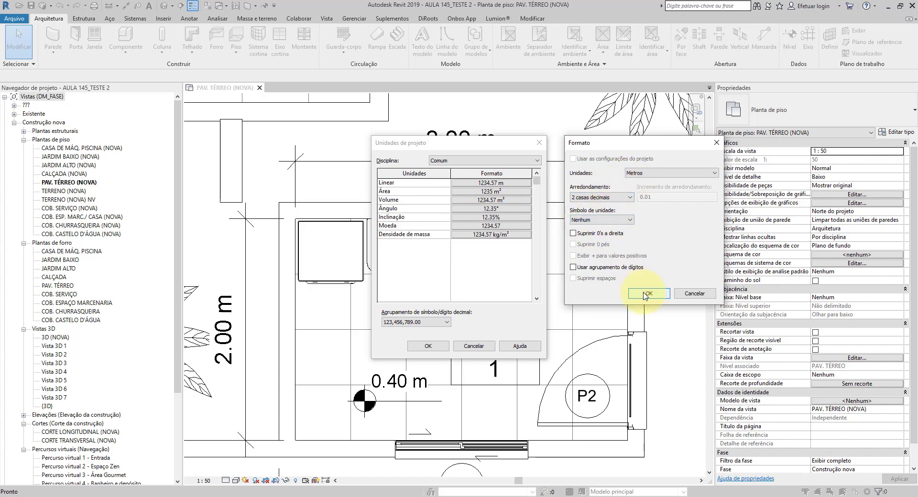
pyautogui.click(646, 293)
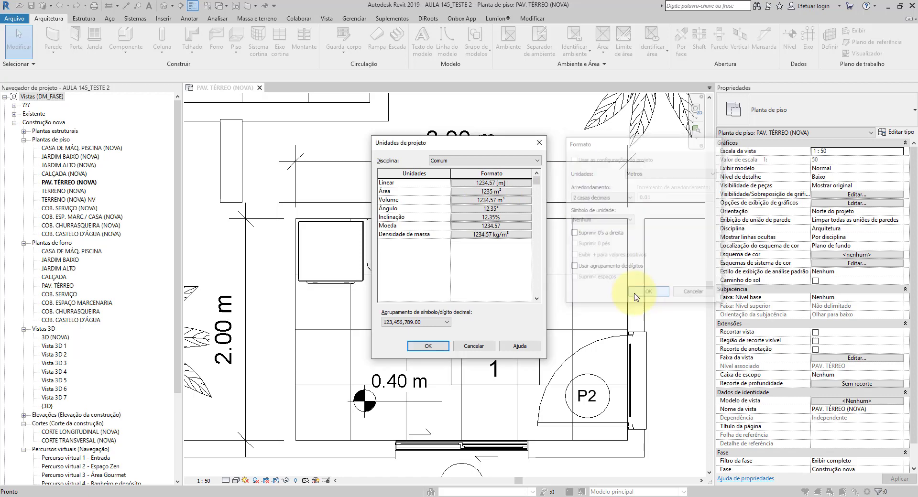
pyautogui.click(427, 346)
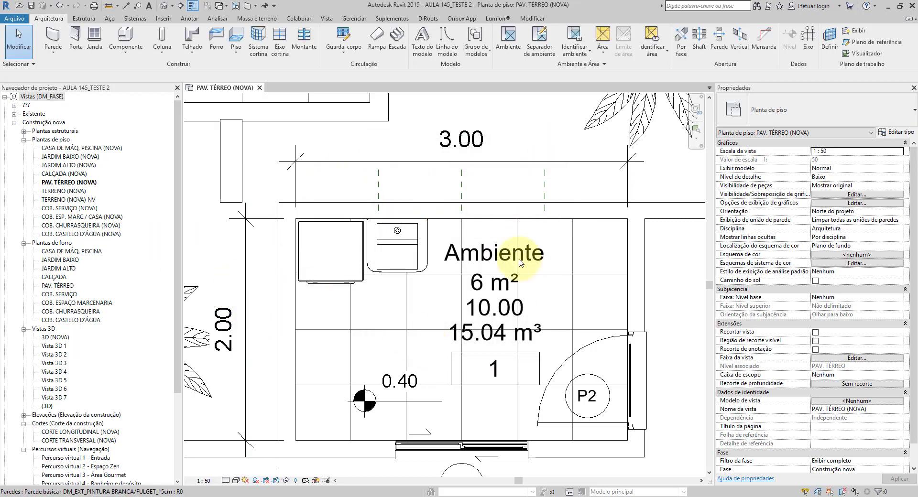
# Step: Compare the room tag's perimeter label with its area and volume labels and the nearby dimensions
pyautogui.scroll(5, 523, 328)
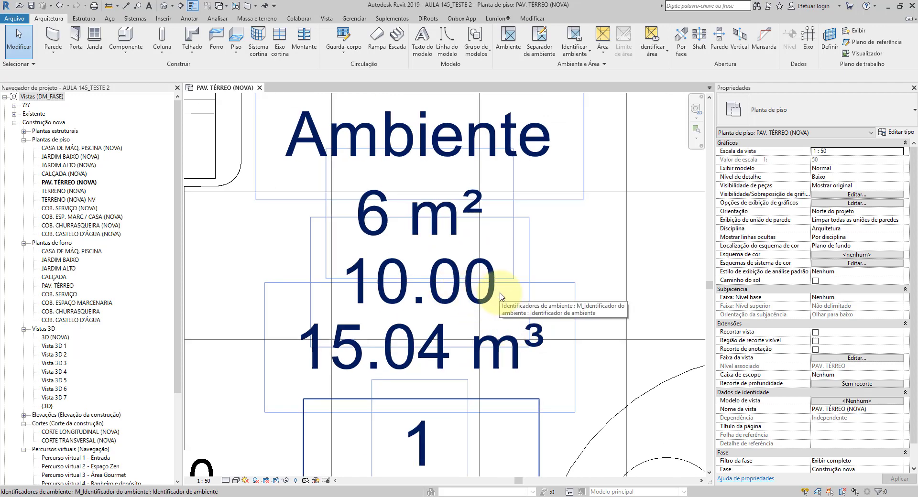
pyautogui.scroll(-2, 501, 296)
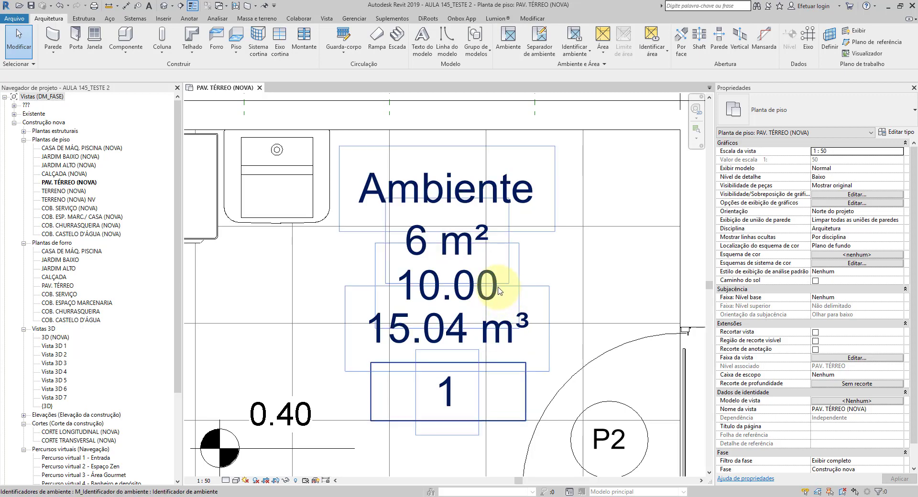
pyautogui.scroll(-2, 520, 256)
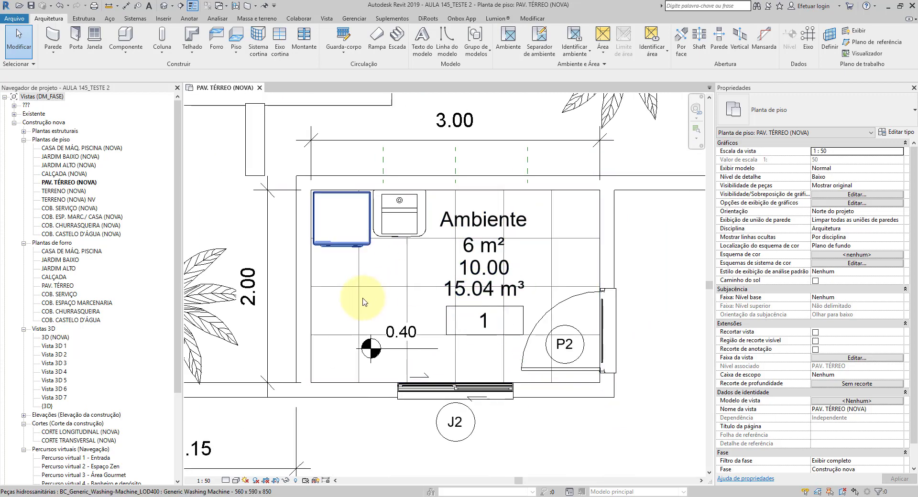
pyautogui.scroll(1, 274, 292)
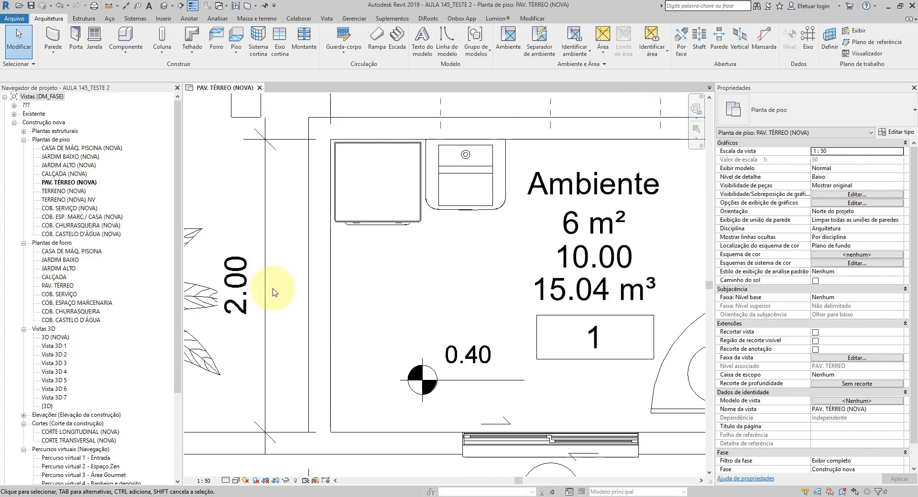
pyautogui.scroll(-1, 273, 292)
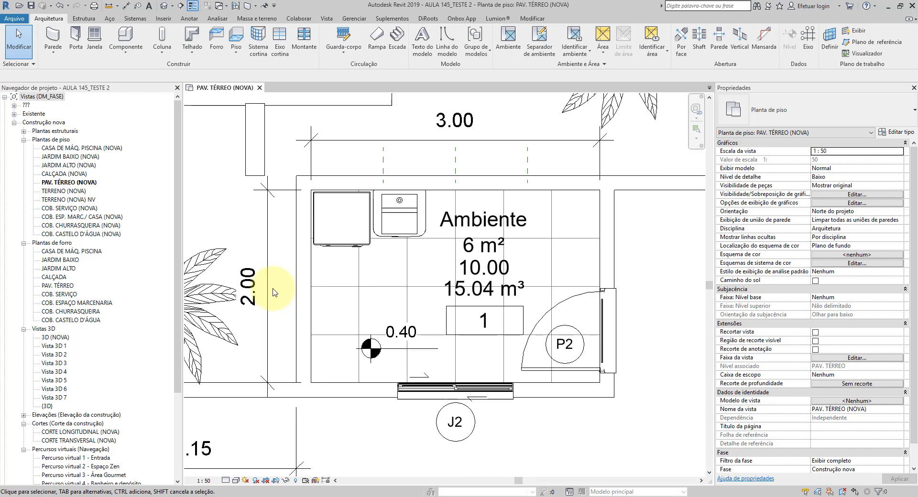
pyautogui.scroll(2, 482, 266)
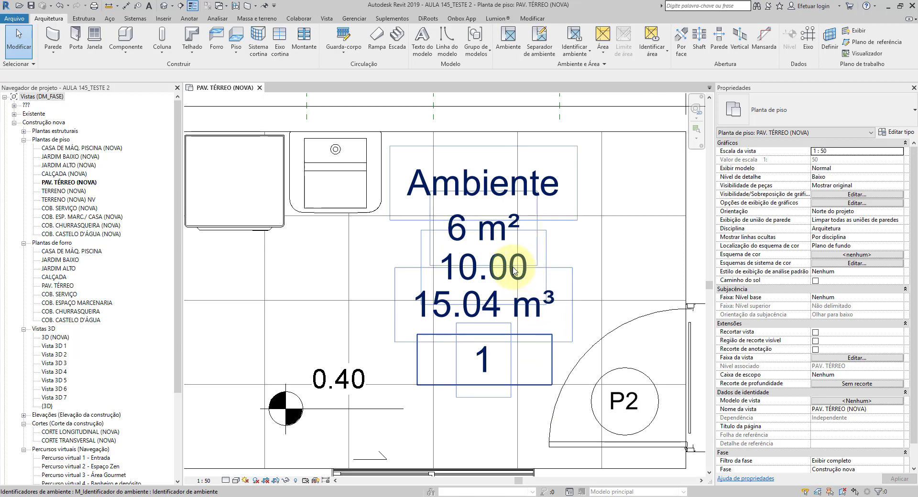
pyautogui.moveTo(544, 272); pyautogui.dragTo(478, 276, button='middle')
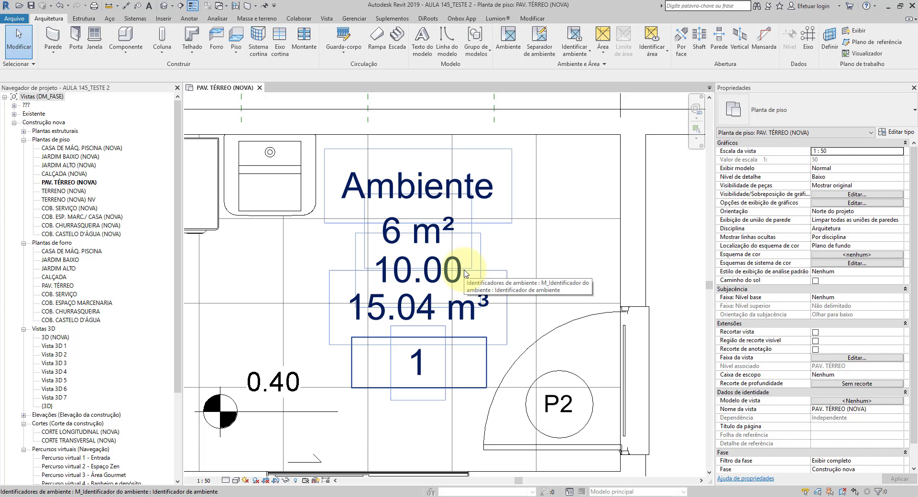
# Step: Open the room tag family for editing and give its perimeter label the prefix P =, sample value 100 and suffix m
pyautogui.click(408, 234)
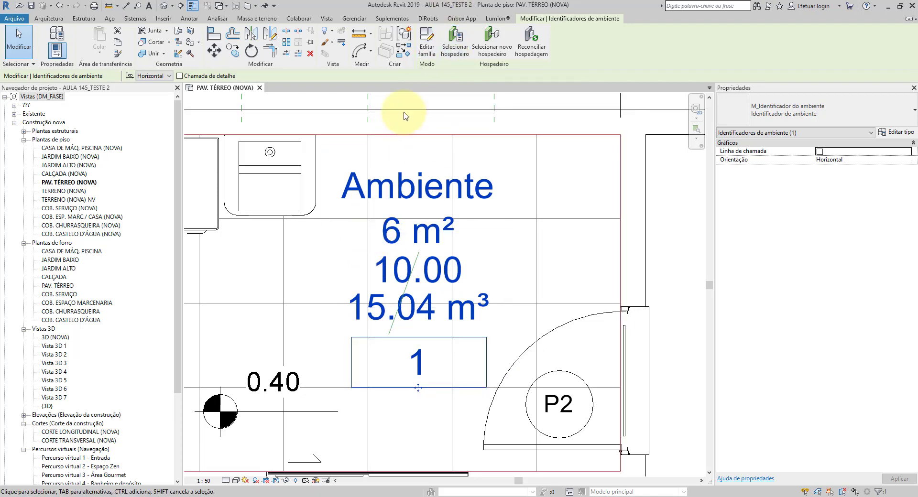
pyautogui.click(424, 47)
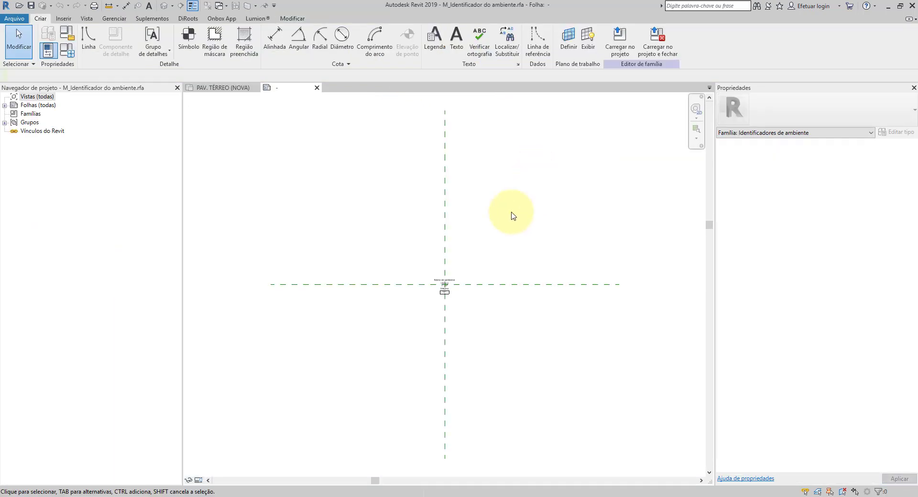
pyautogui.scroll(8, 475, 259)
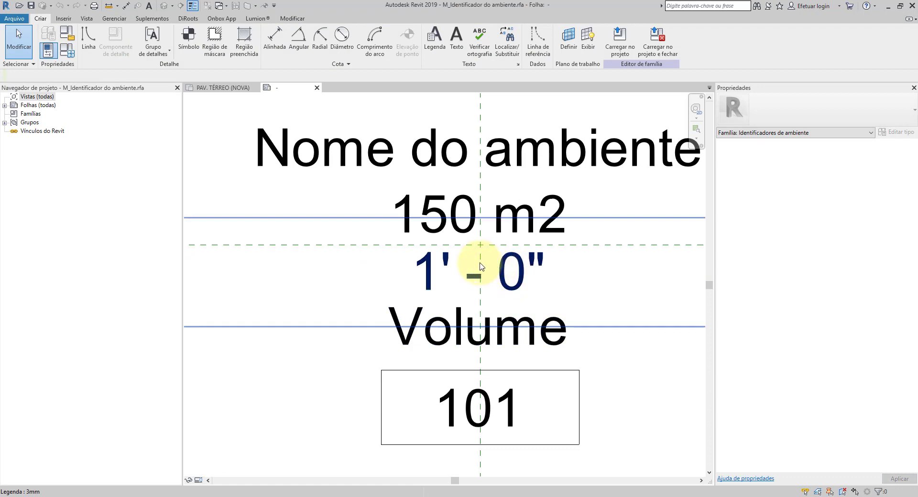
pyautogui.click(418, 267)
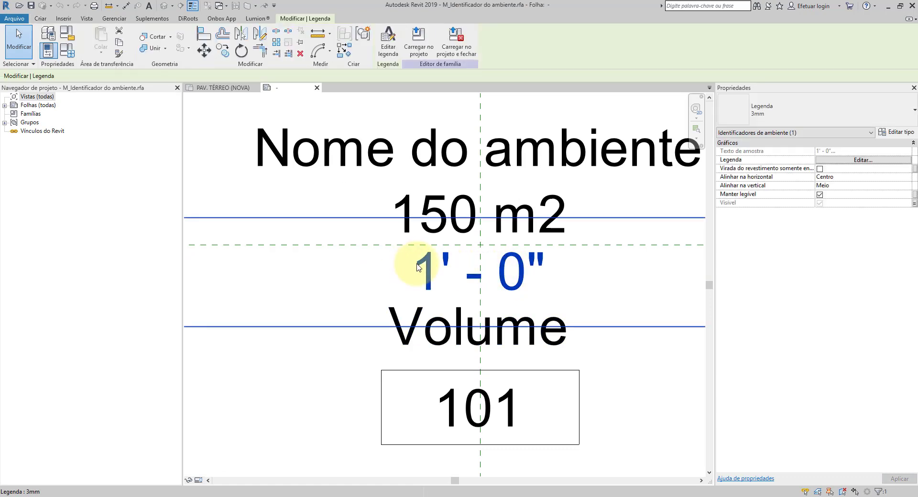
pyautogui.click(387, 43)
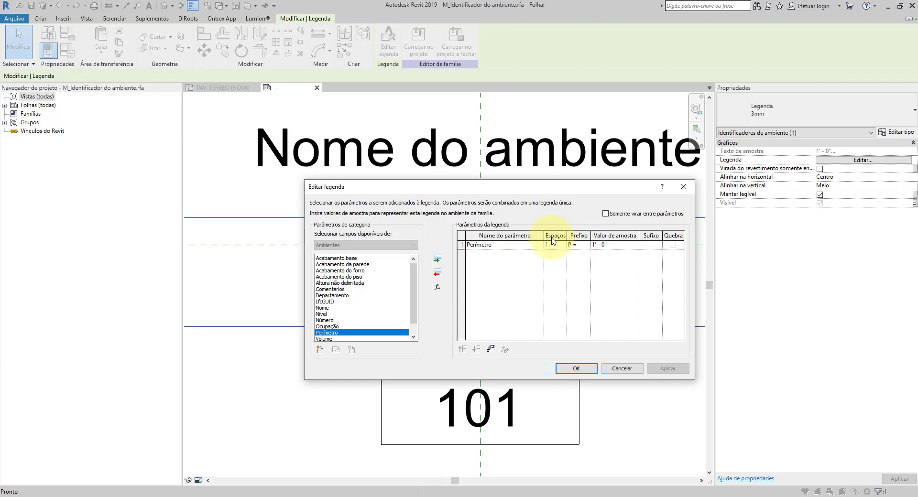
pyautogui.click(613, 250)
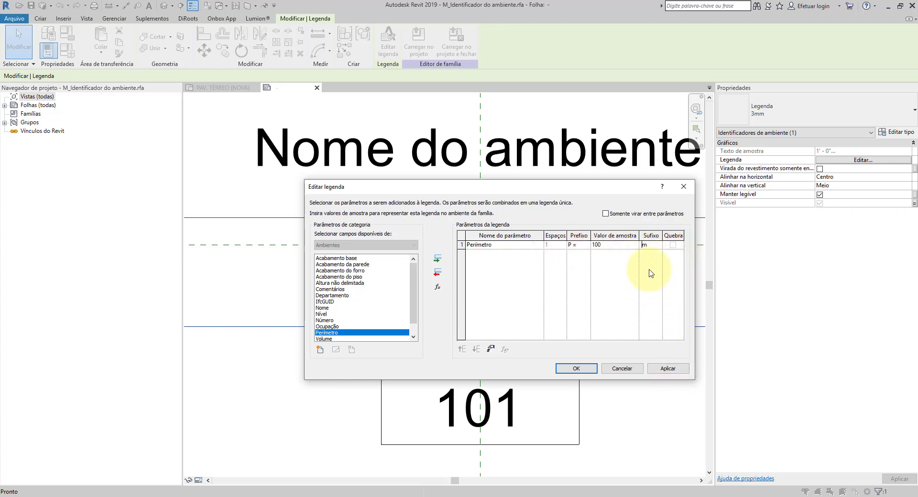
pyautogui.click(566, 369)
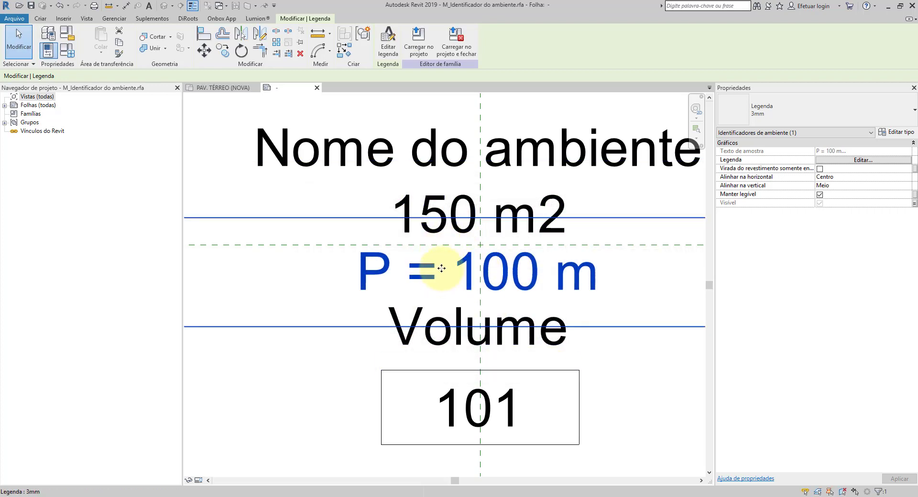
# Step: Add the prefix A = to the area label in the room tag family
pyautogui.click(434, 207)
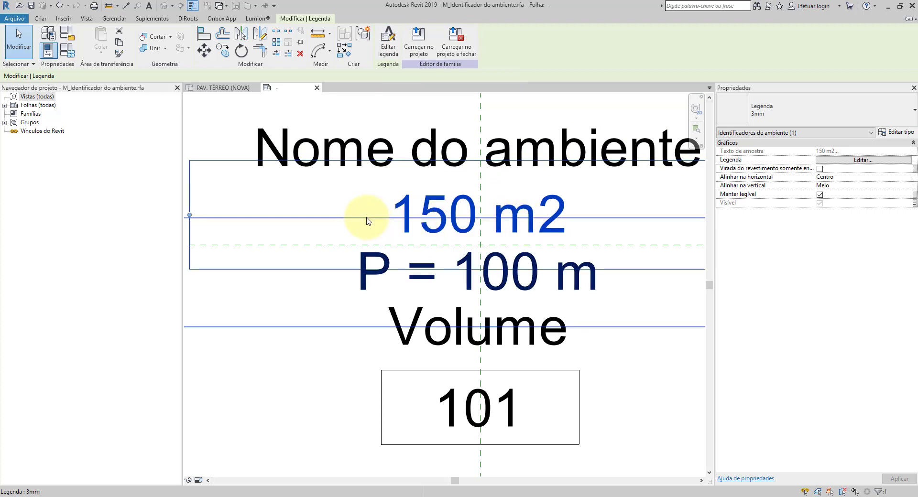
pyautogui.click(388, 41)
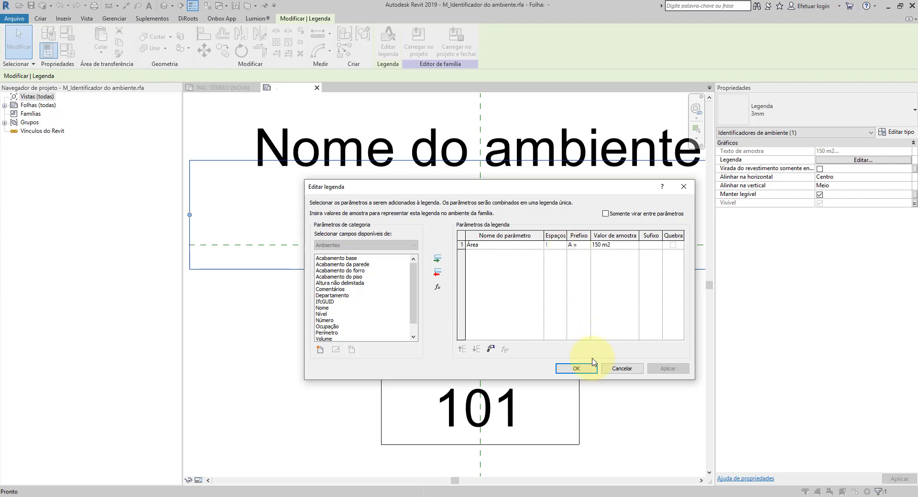
pyautogui.click(576, 368)
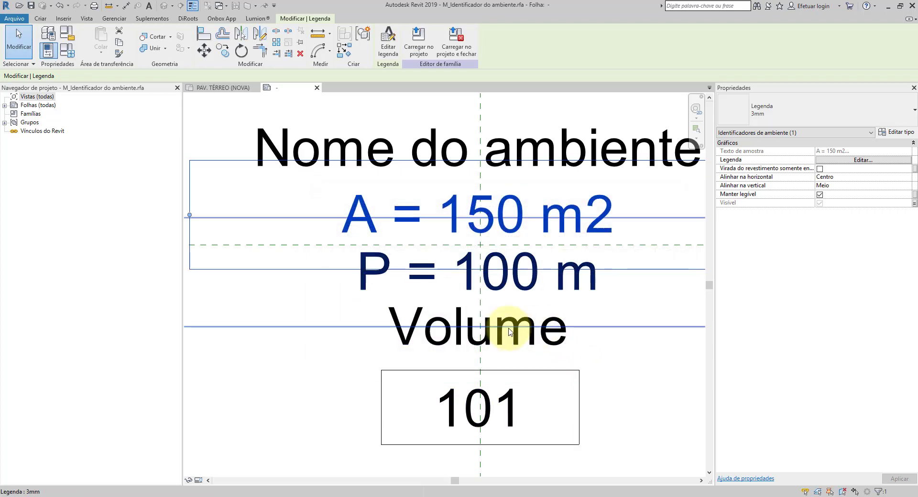
# Step: Add the prefix V = to the volume label in the room tag family
pyautogui.click(471, 337)
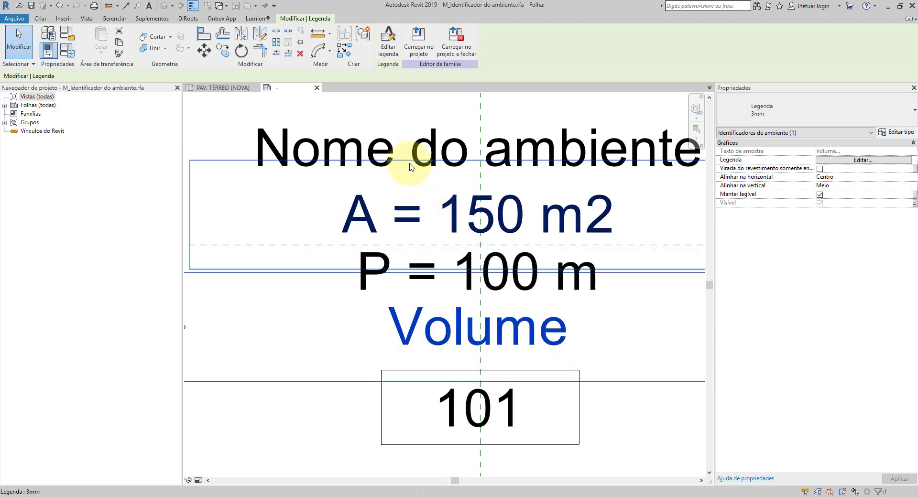
pyautogui.click(388, 52)
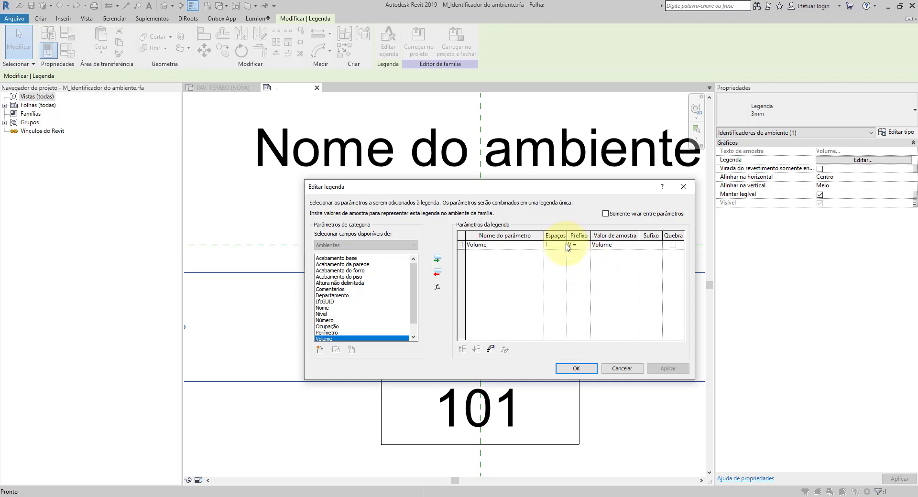
pyautogui.click(577, 369)
pyautogui.click(601, 371)
pyautogui.scroll(-2, 485, 231)
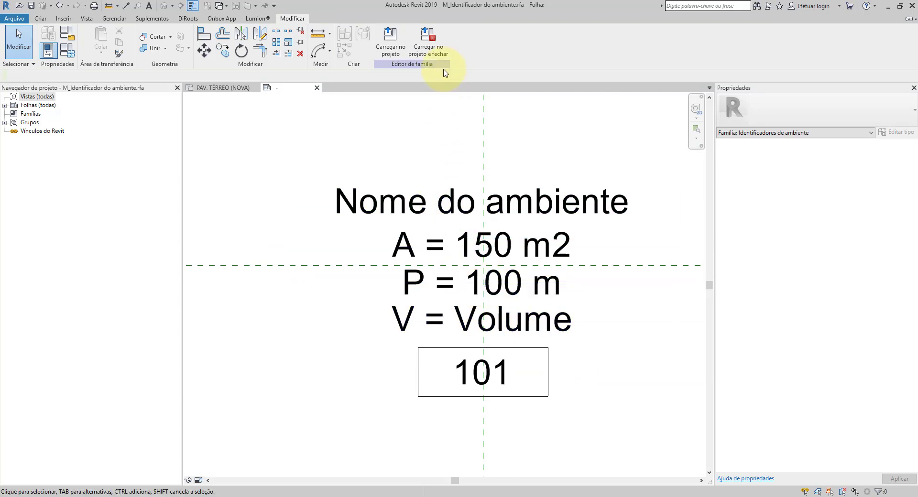
# Step: Load the edited room tag family into the project and close it without saving the family file
pyautogui.click(435, 51)
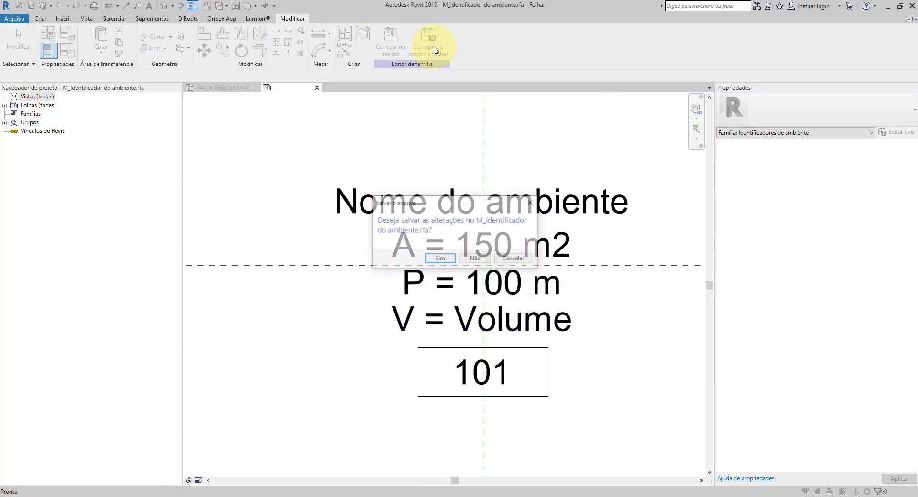
pyautogui.click(469, 261)
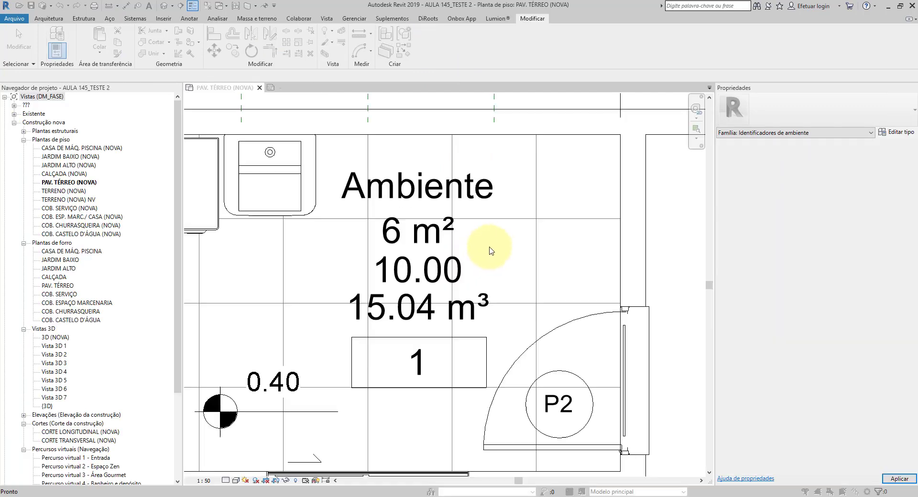
pyautogui.click(452, 221)
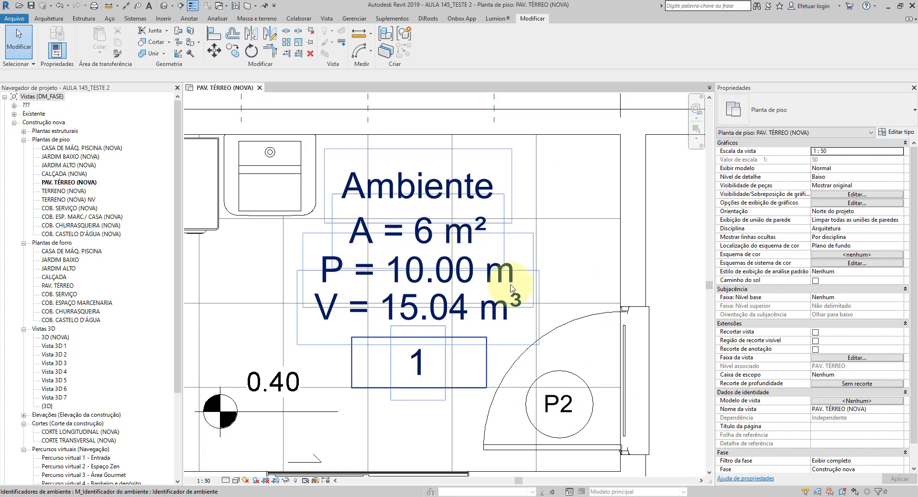
# Step: Examine the updated room tag's area, perimeter and volume lines against the room's dimensions and surrounding annotations
pyautogui.scroll(-1, 293, 297)
pyautogui.scroll(-2, 301, 334)
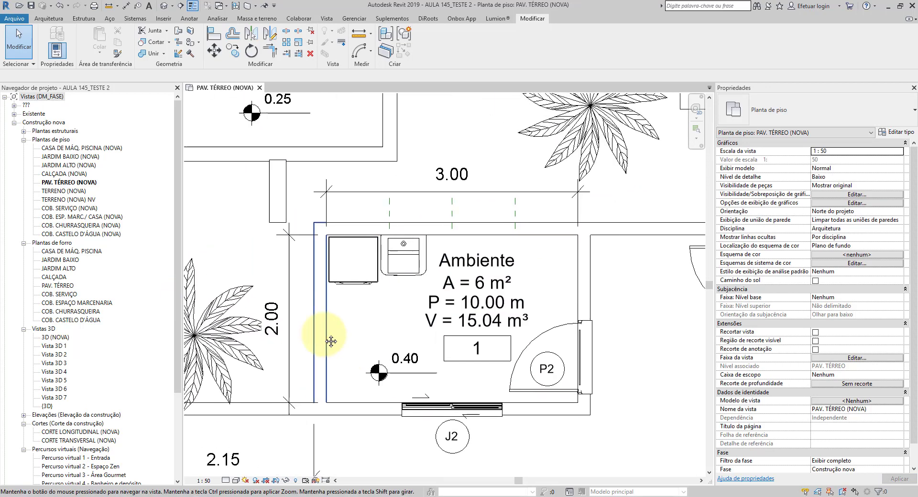
pyautogui.scroll(2, 503, 301)
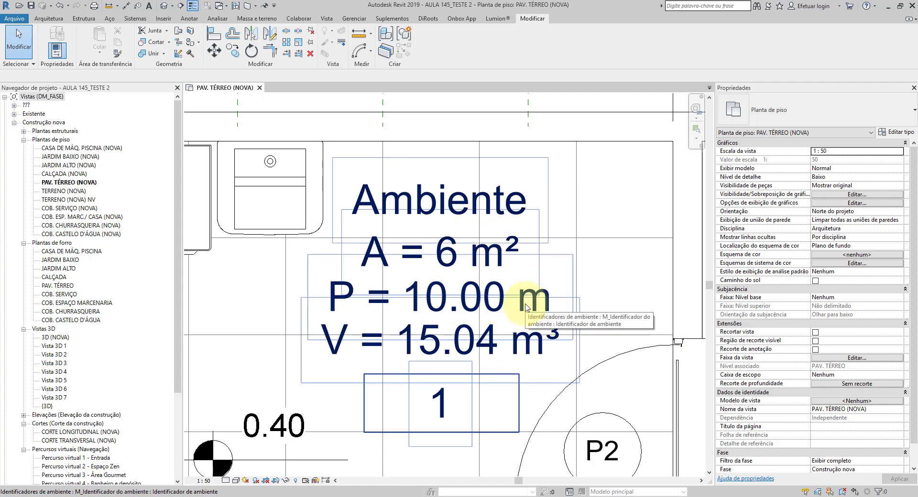
pyautogui.scroll(-2, 526, 307)
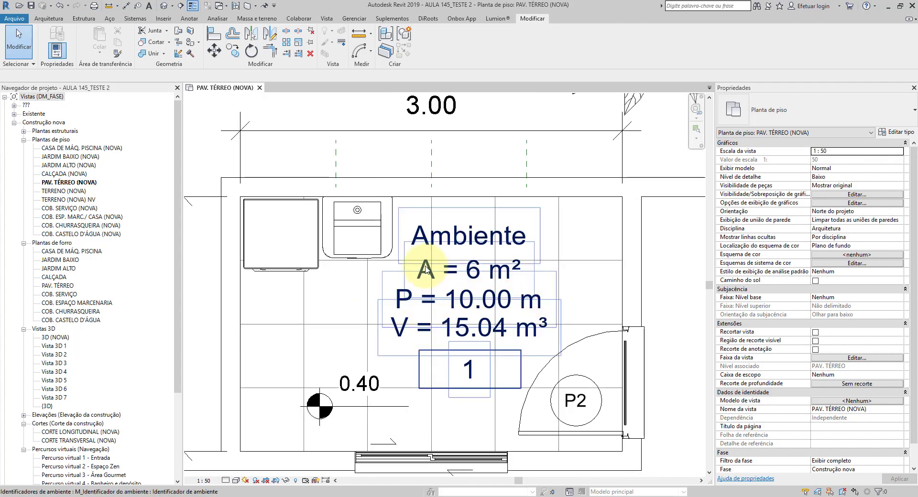
pyautogui.scroll(1, 502, 328)
pyautogui.scroll(-4, 467, 265)
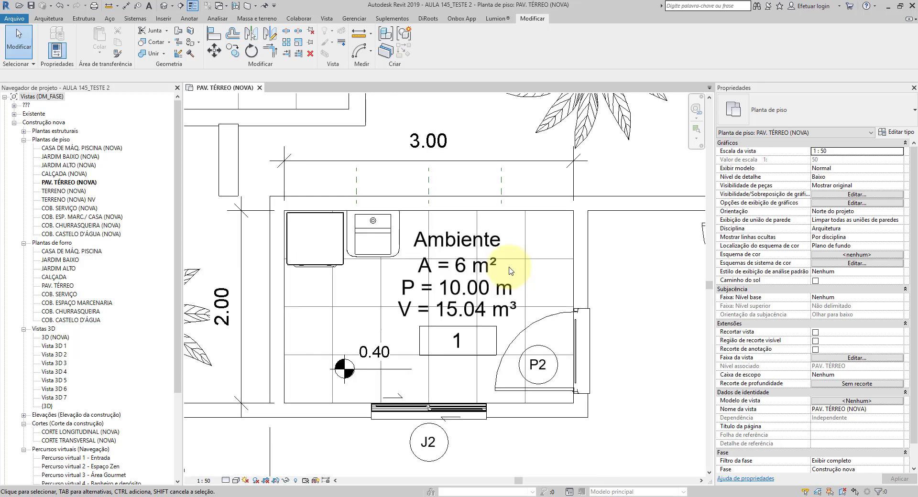
pyautogui.scroll(4, 494, 290)
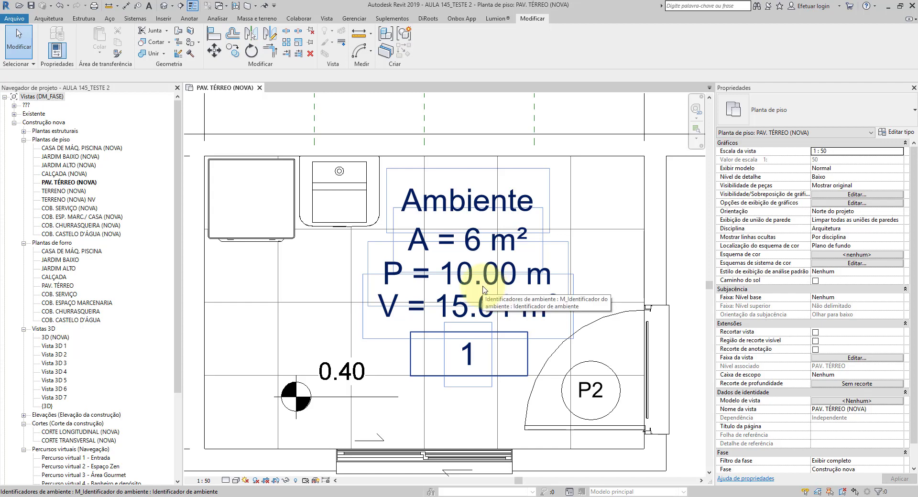
pyautogui.scroll(-3, 484, 288)
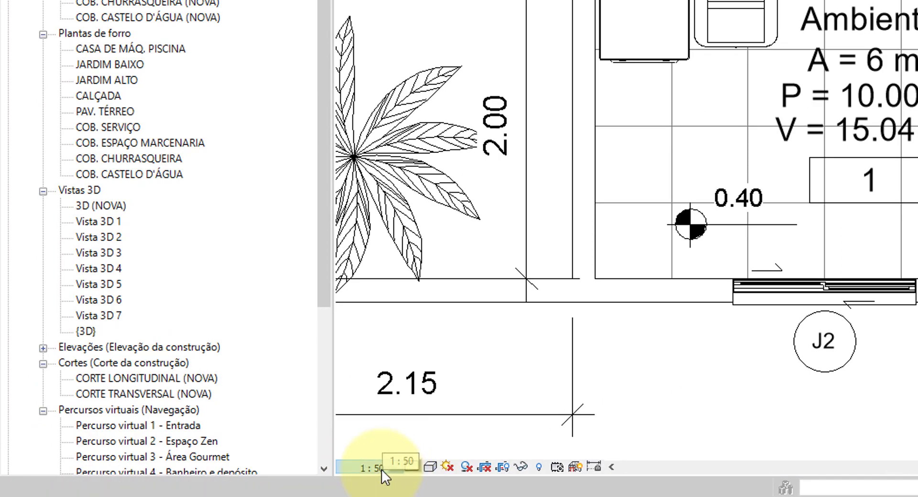
# Step: Switch the ground floor plan's view scale to 1:100 to compare annotation sizes, and return it to 1:50
pyautogui.click(382, 469)
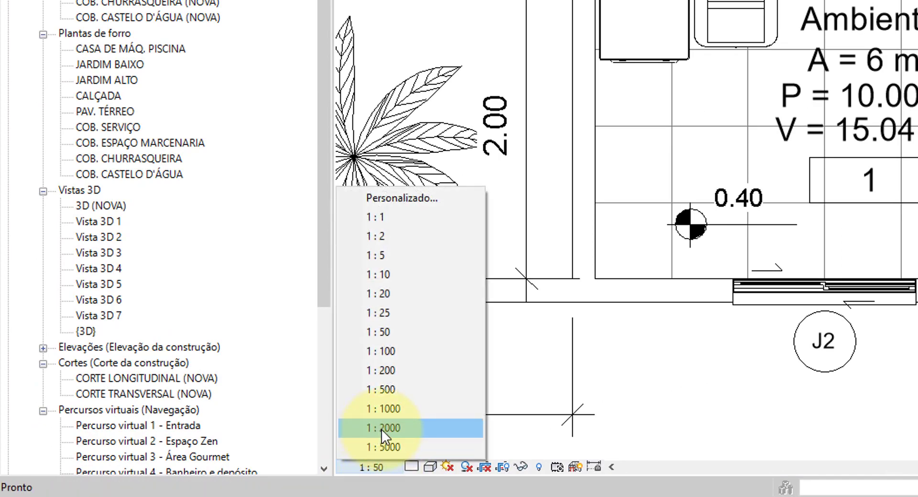
pyautogui.click(396, 351)
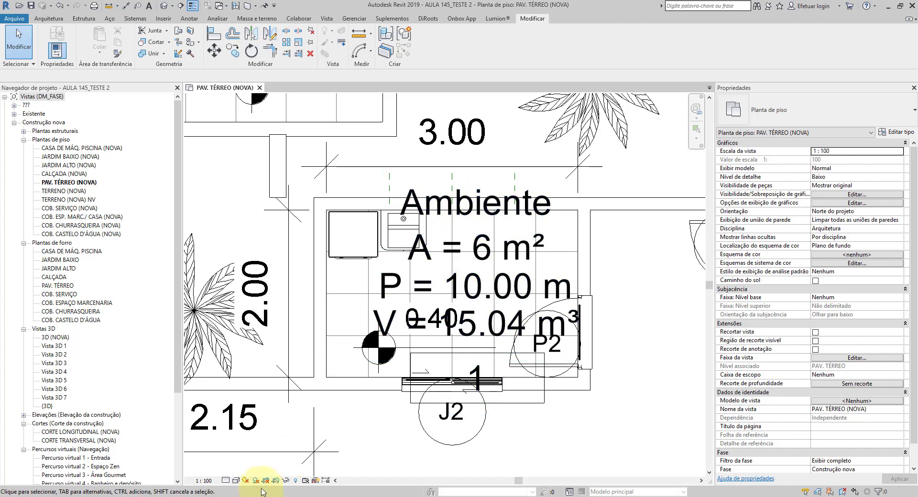
pyautogui.click(203, 480)
pyautogui.click(210, 406)
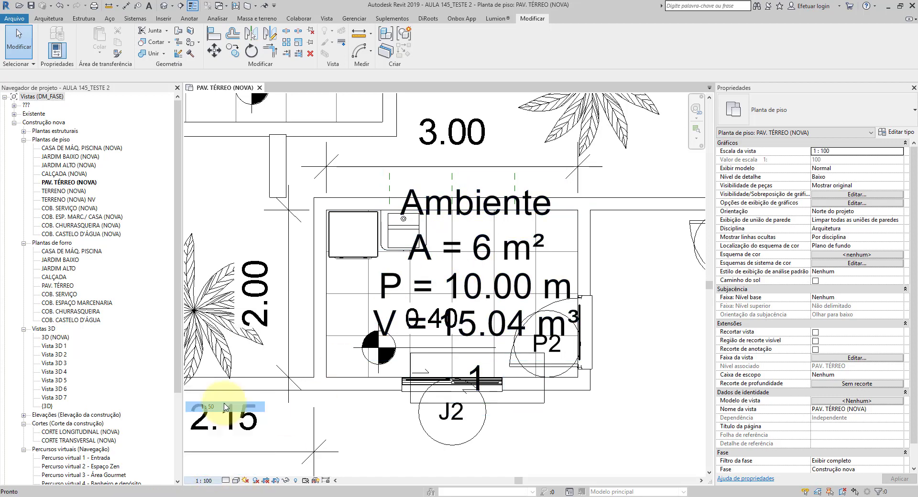
pyautogui.scroll(2, 488, 243)
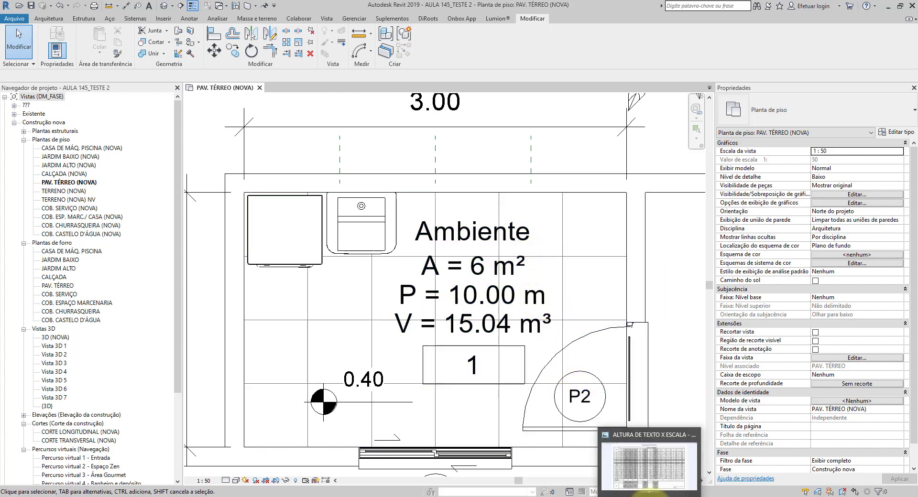
# Step: Switch to the Windows photo viewer and check text heights by scale and use in the Altura de Texto X Escala table
pyautogui.click(643, 493)
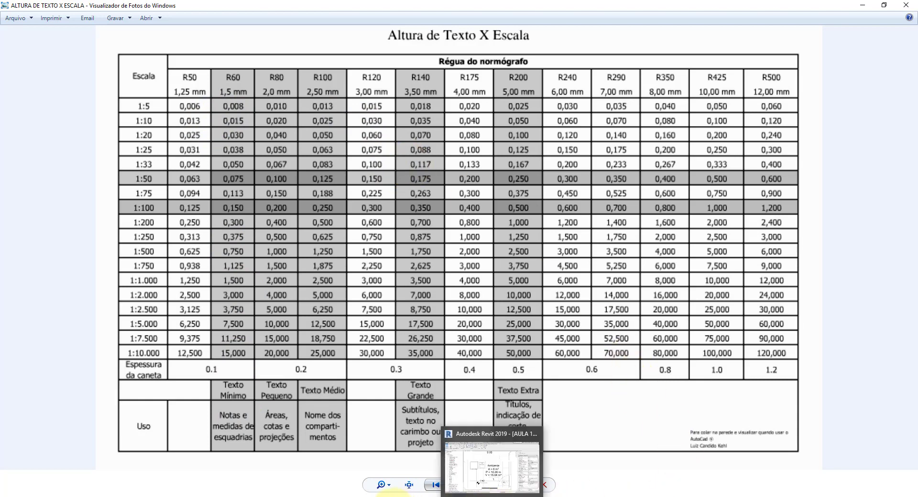
pyautogui.moveTo(306, 495)
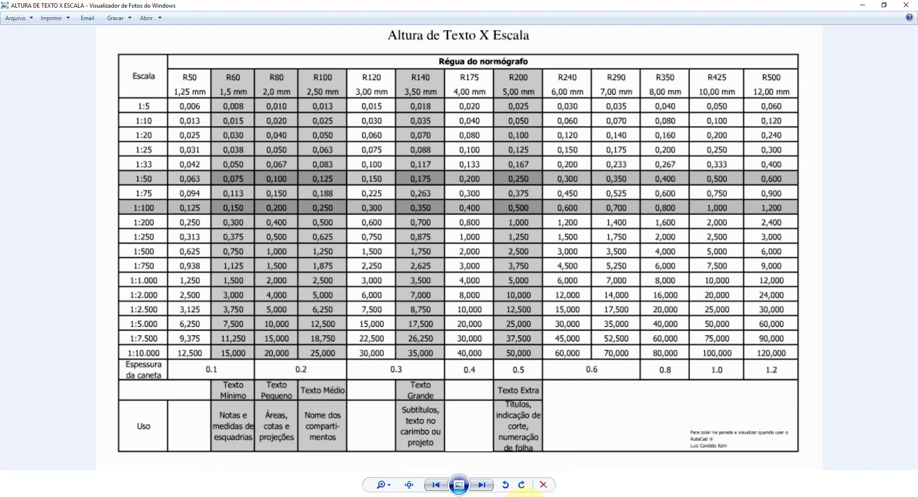
pyautogui.moveTo(517, 492)
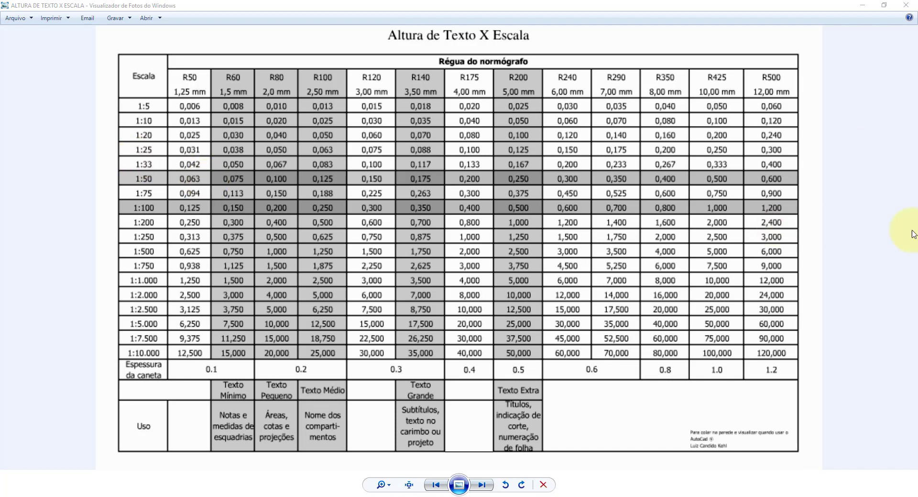
# Step: Switch to the NBR 6492 PDF in Adobe Acrobat, fit whole pages, and examine the annex's designation examples and finishes table through page 24
pyautogui.hotkey('alt', 'Tab')
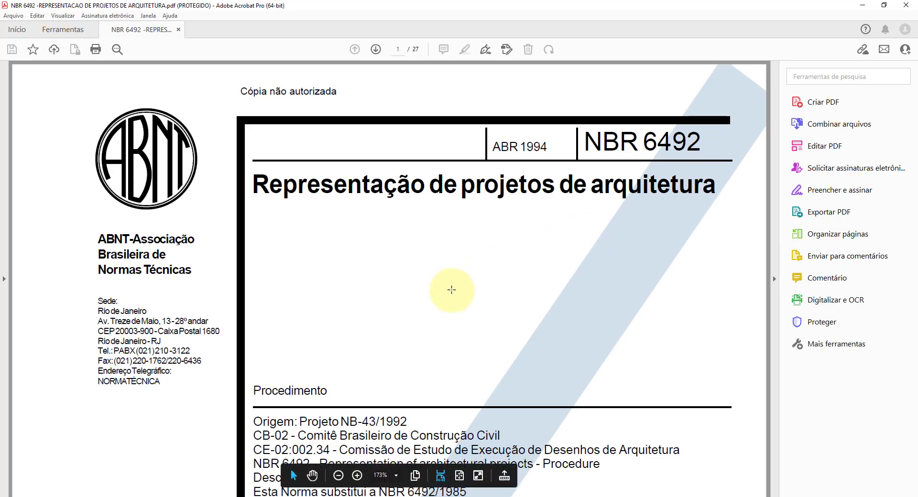
pyautogui.scroll(-3, 452, 290)
pyautogui.scroll(-2, 454, 293)
pyautogui.click(459, 475)
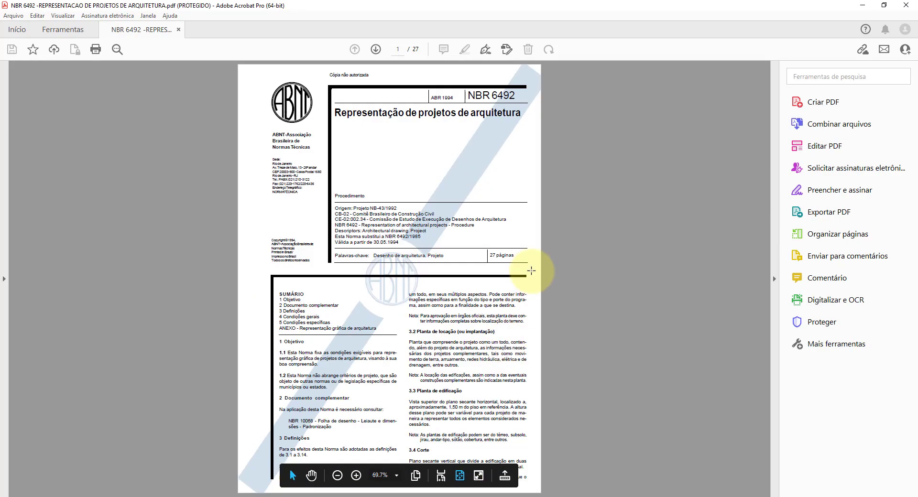
pyautogui.scroll(-3, 526, 268)
pyautogui.scroll(-9, 531, 271)
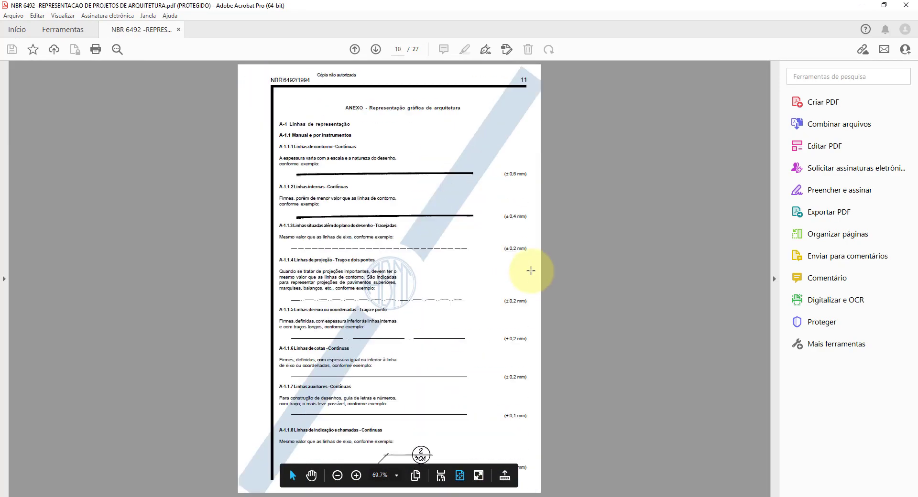
pyautogui.scroll(-2, 402, 344)
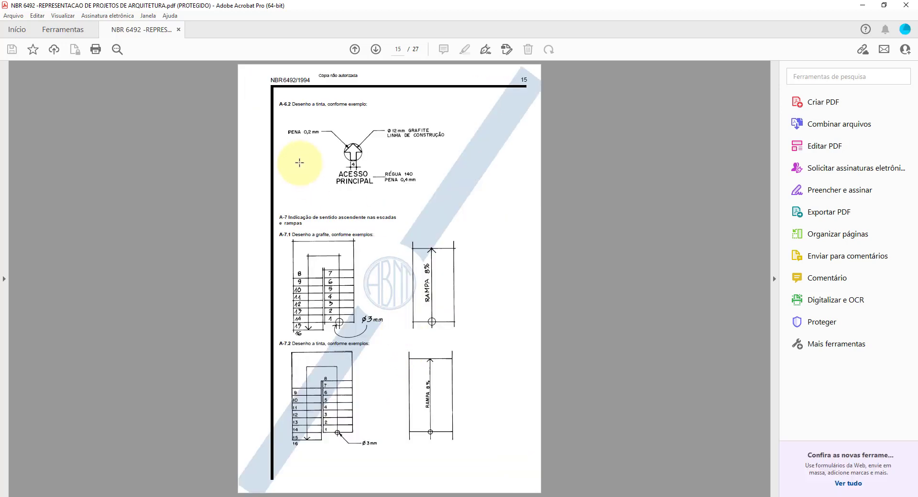
pyautogui.scroll(-2, 301, 157)
pyautogui.scroll(-6, 407, 294)
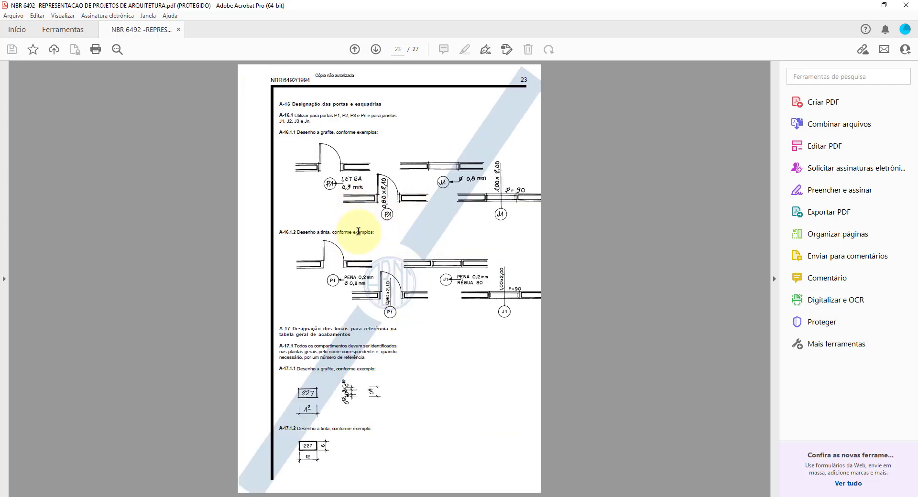
pyautogui.scroll(-1, 358, 232)
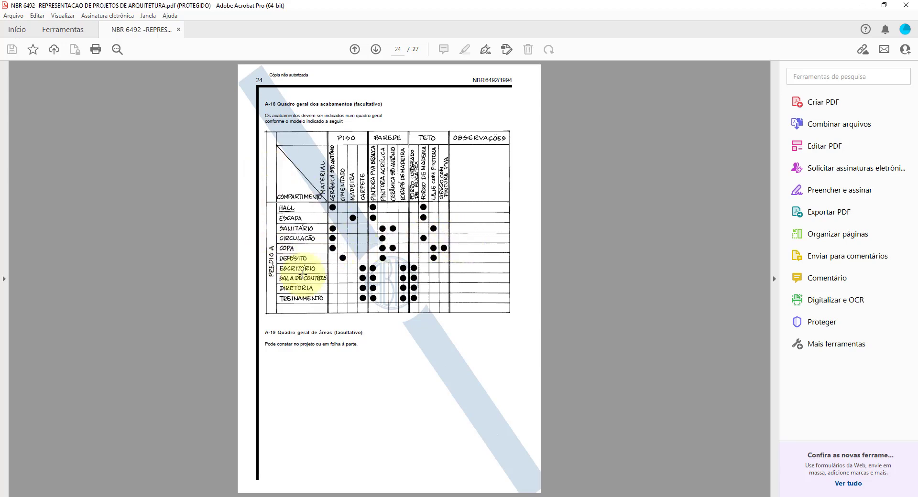
# Step: Examine the NBR 6492 annex's door, frame and finishes schedules on pages 24 to 27, and return to the Altura de Texto X Escala table
pyautogui.scroll(-2, 303, 275)
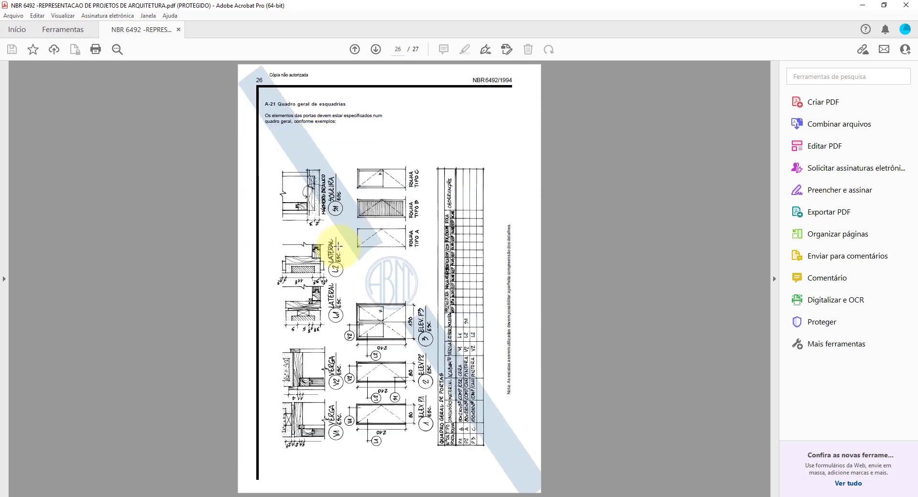
pyautogui.scroll(-1, 385, 330)
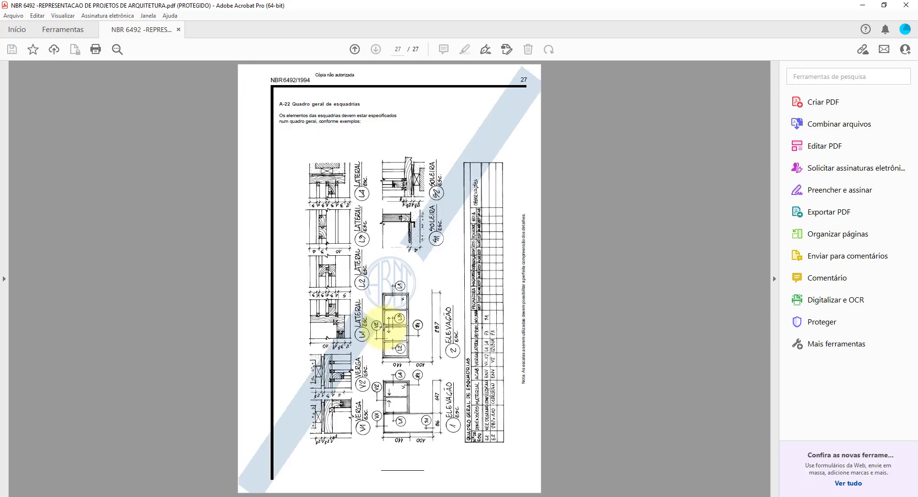
pyautogui.scroll(3, 385, 324)
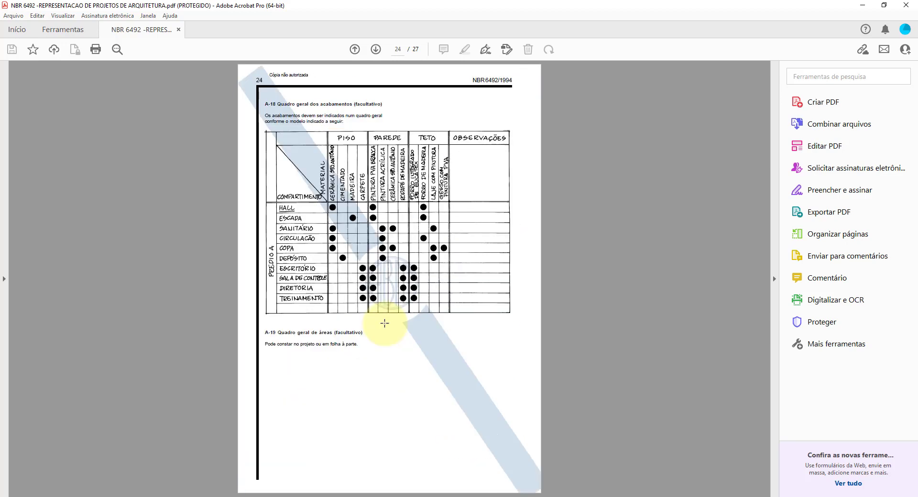
pyautogui.scroll(-1, 385, 323)
pyautogui.scroll(1, 385, 316)
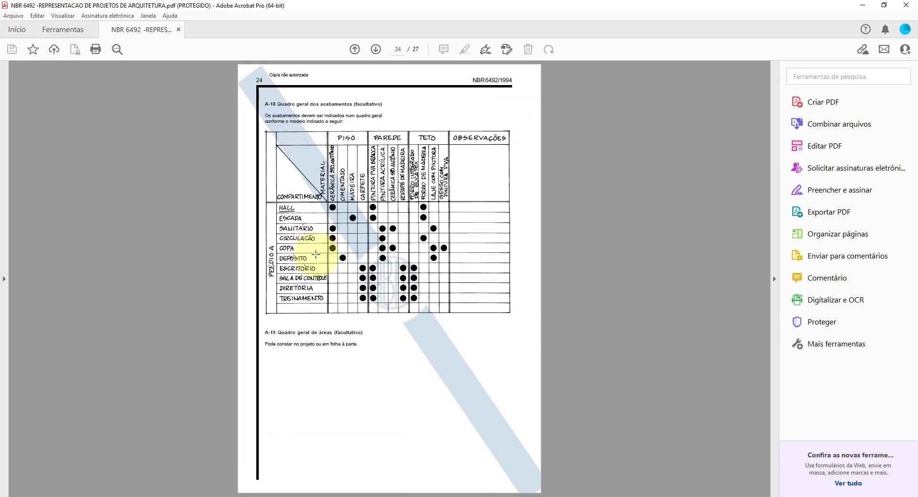
pyautogui.click(862, 5)
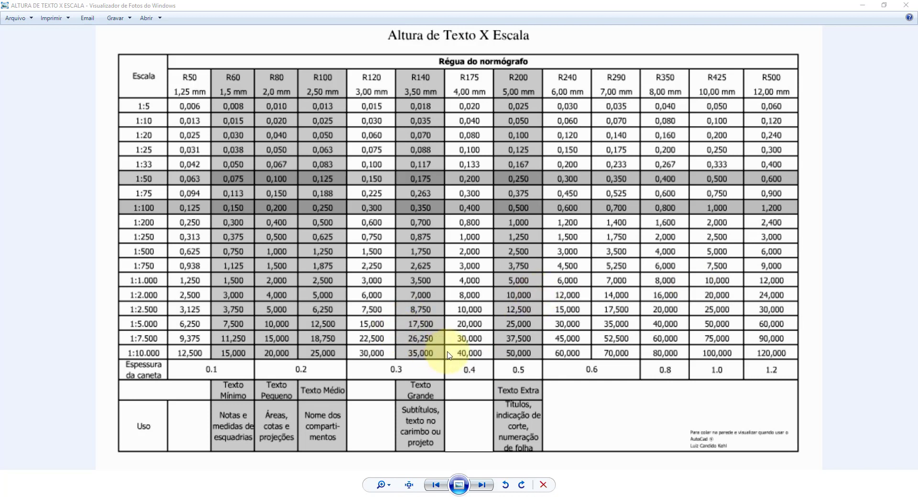
# Step: Switch to Revit and open the ground floor plan's selected room tag in the family editor
pyautogui.click(474, 496)
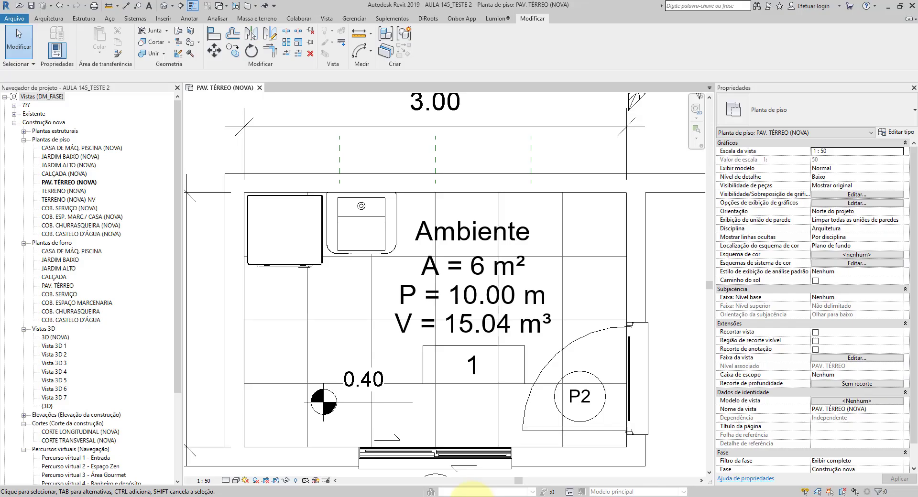
pyautogui.scroll(2, 468, 306)
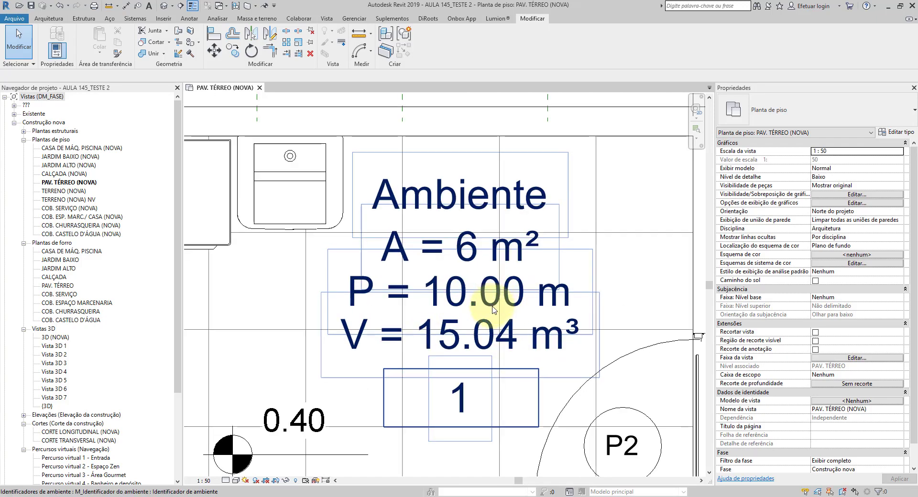
pyautogui.click(494, 309)
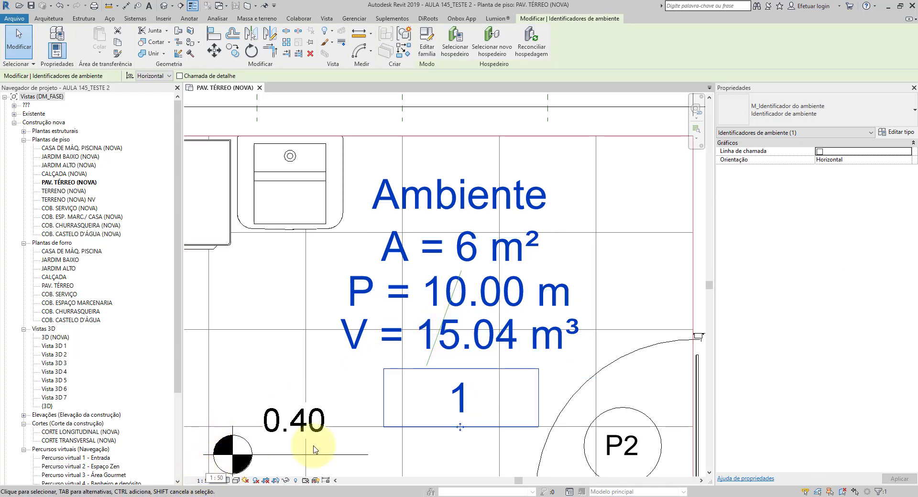
pyautogui.scroll(-3, 487, 311)
pyautogui.moveTo(489, 316); pyautogui.dragTo(498, 313, button='middle')
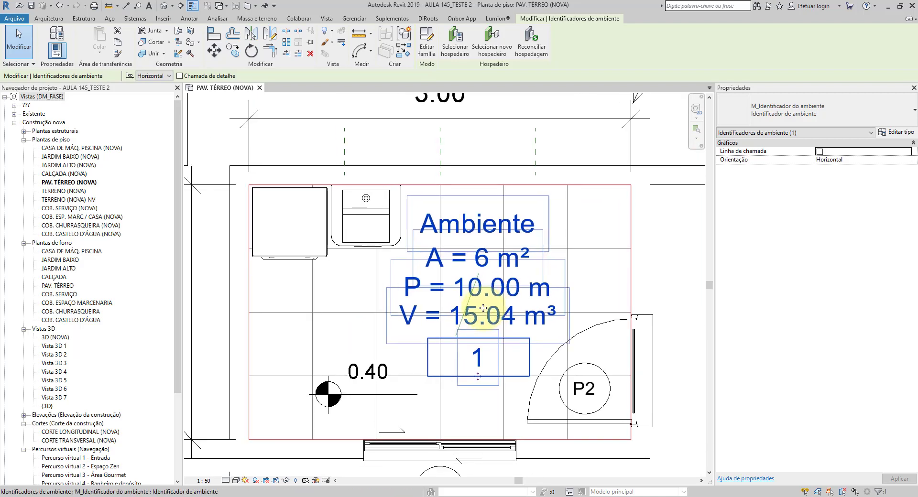
pyautogui.click(426, 45)
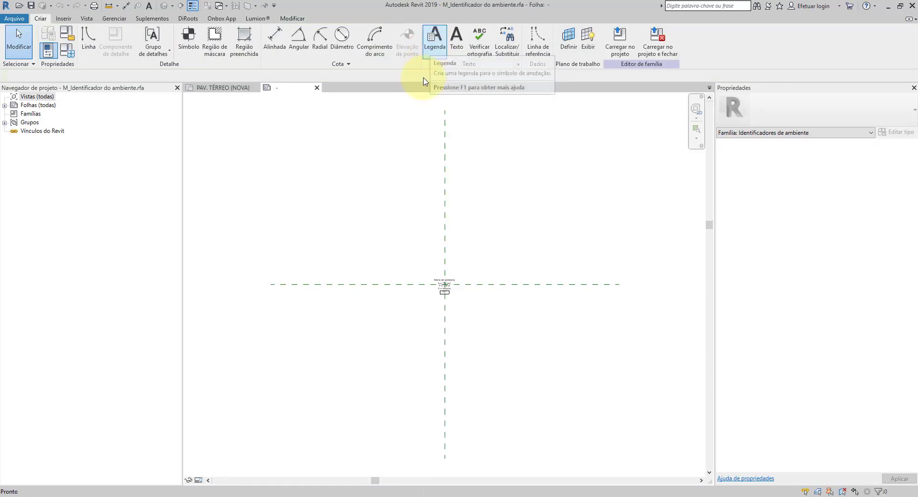
# Step: Duplicate the room name label's type as 2.5mm NEGRITO, with a 2.5 mm text size and bold enabled
pyautogui.scroll(5, 446, 285)
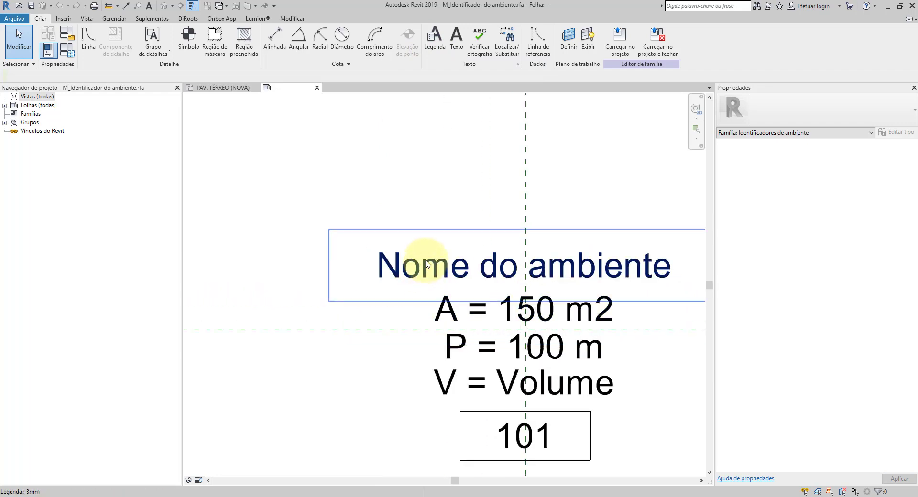
pyautogui.click(426, 265)
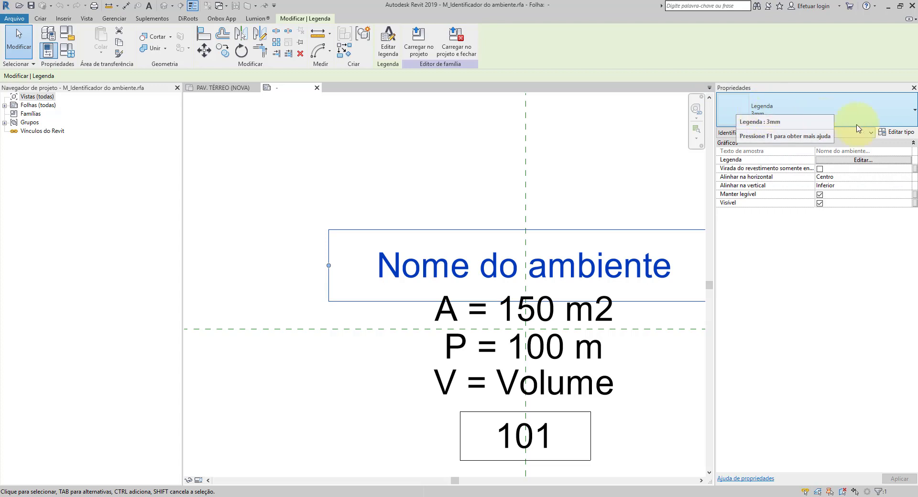
pyautogui.click(901, 133)
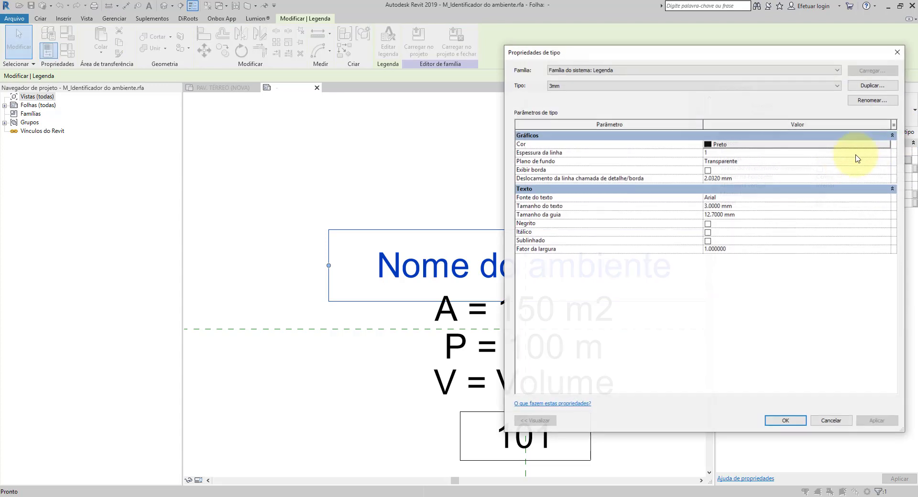
pyautogui.click(868, 86)
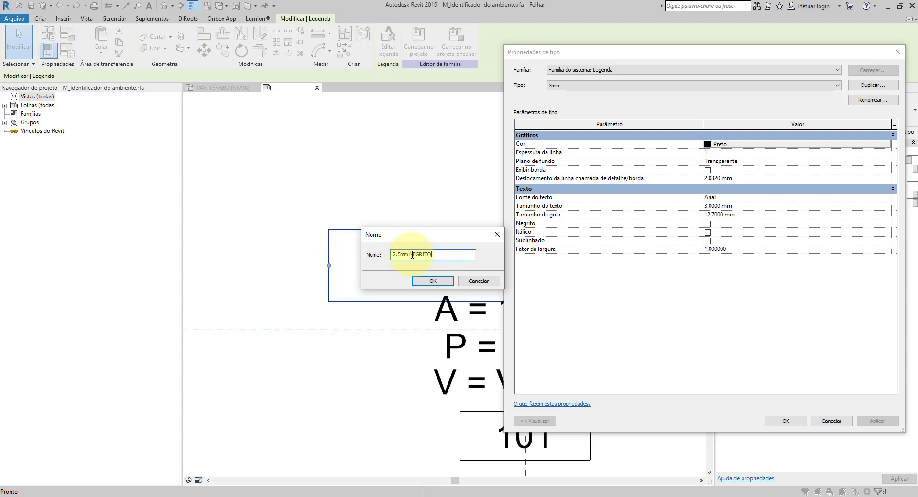
pyautogui.click(431, 281)
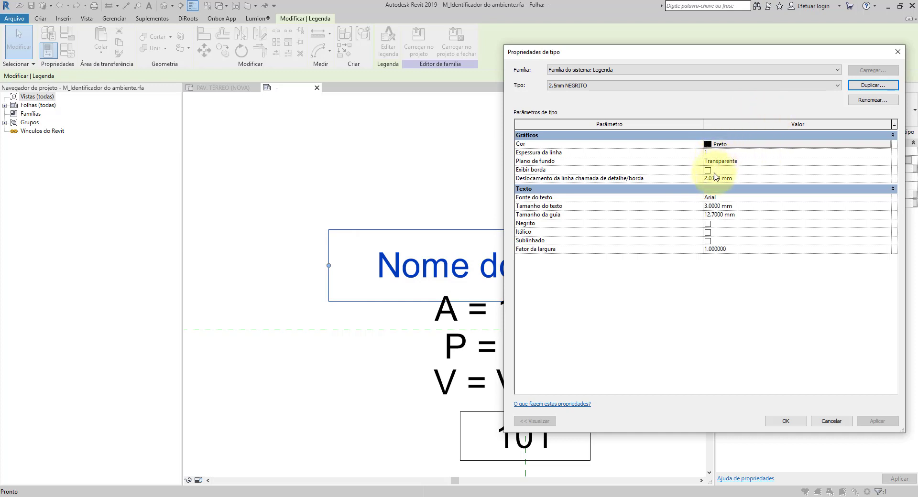
pyautogui.click(712, 207)
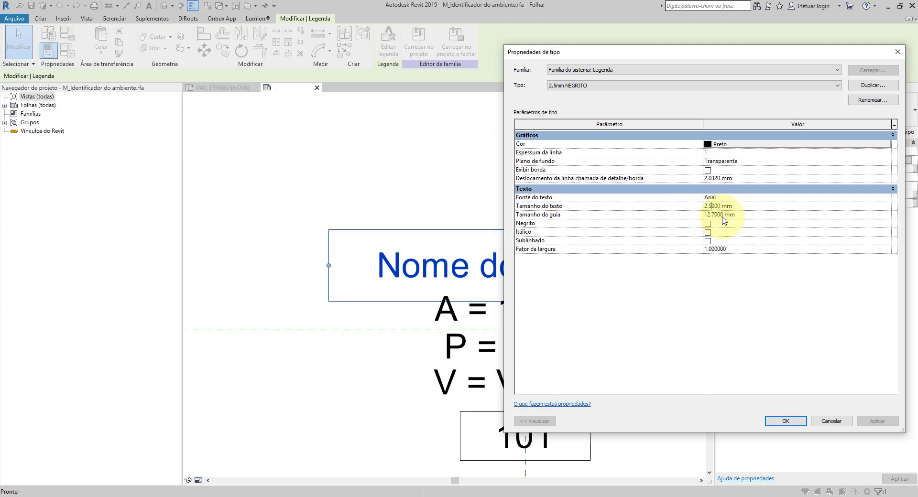
pyautogui.click(707, 224)
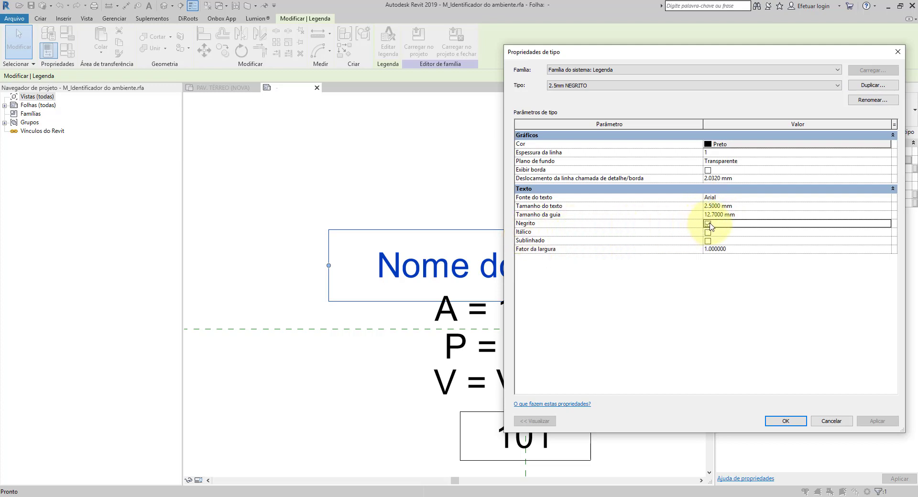
pyautogui.click(786, 421)
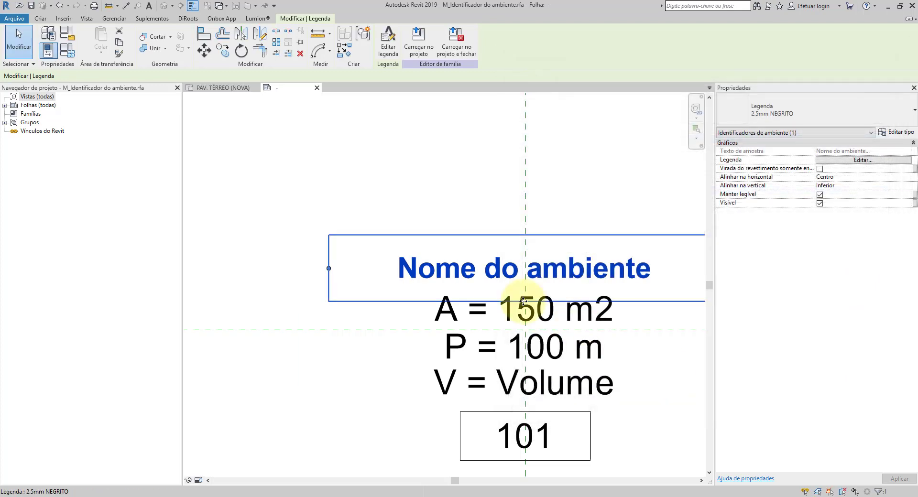
# Step: Duplicate the area label's type as 2mm and set its text size to 2 mm
pyautogui.click(491, 311)
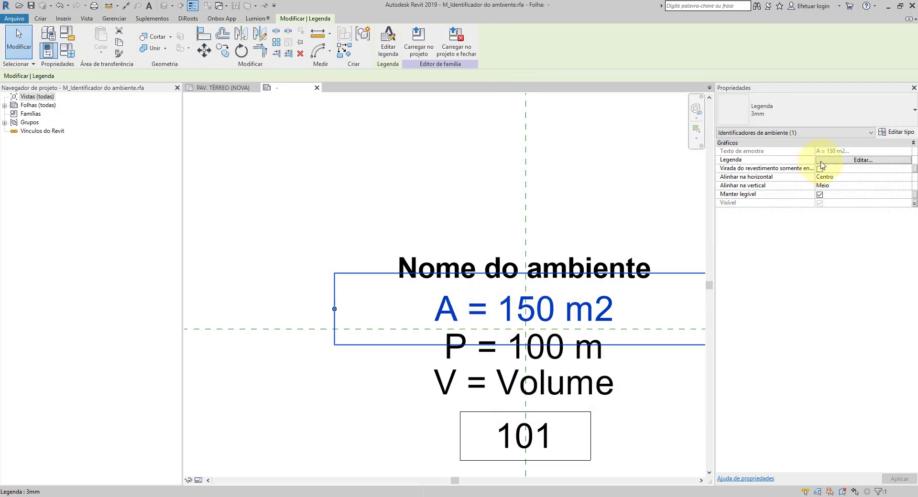
pyautogui.click(895, 132)
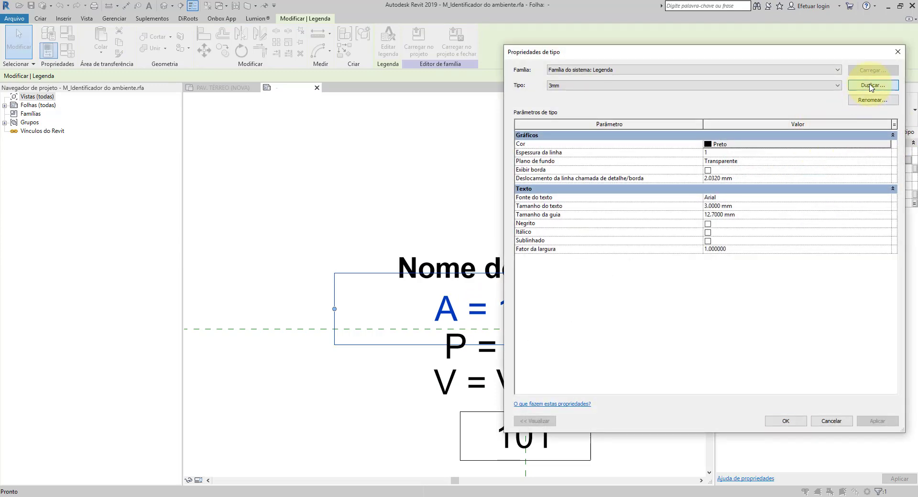
pyautogui.click(870, 85)
pyautogui.click(399, 252)
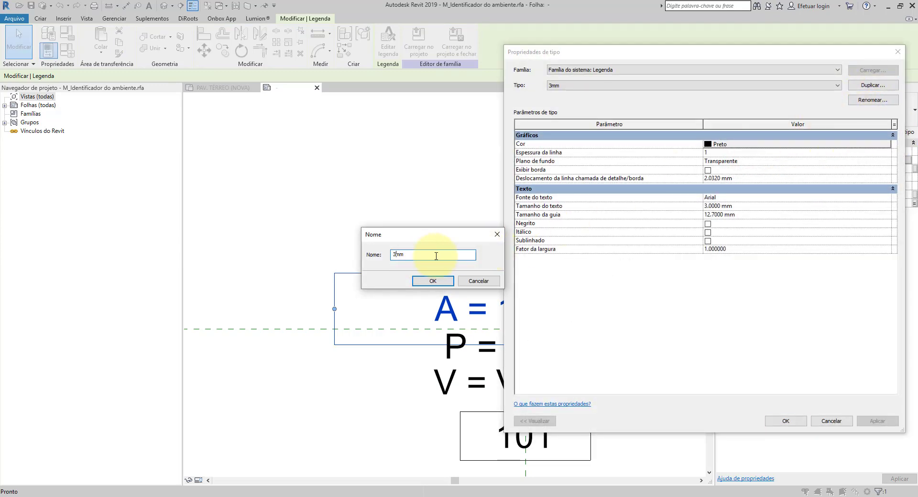
pyautogui.click(419, 281)
pyautogui.click(711, 207)
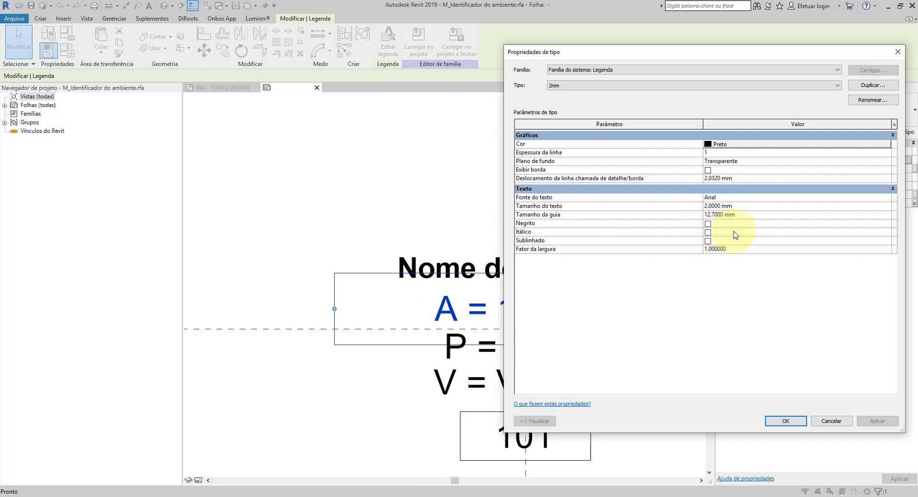
pyautogui.click(785, 420)
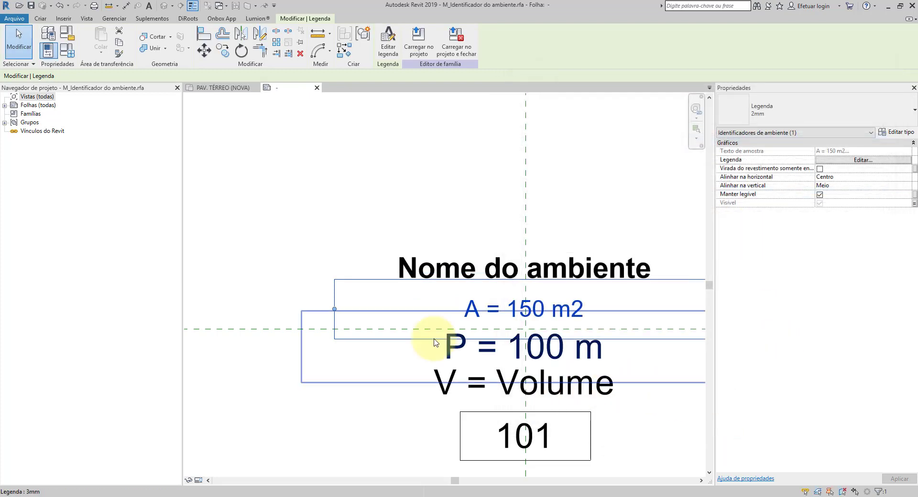
# Step: Select the perimeter, volume and room number labels, filtering out the box lines, and assign them the 2mm label type
pyautogui.scroll(-2, 401, 365)
pyautogui.scroll(2, 454, 365)
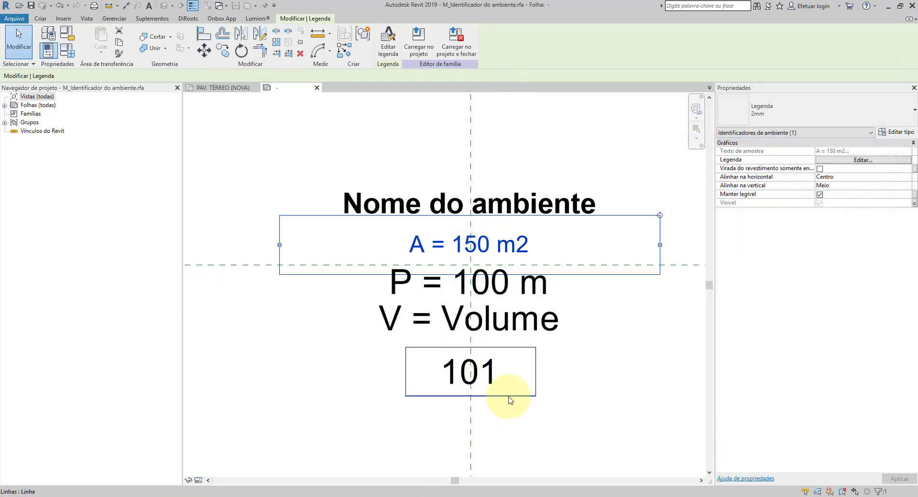
pyautogui.scroll(-4, 529, 321)
pyautogui.click(333, 395)
pyautogui.moveTo(303, 403); pyautogui.dragTo(645, 231)
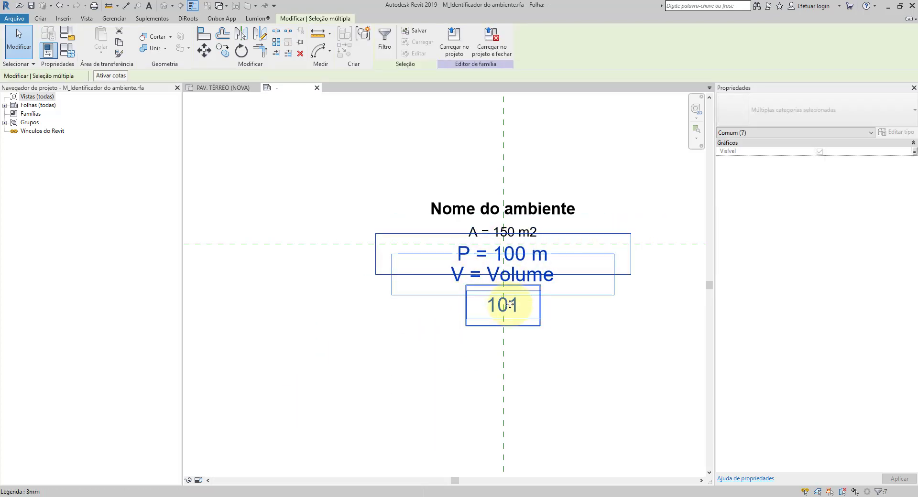
pyautogui.click(385, 45)
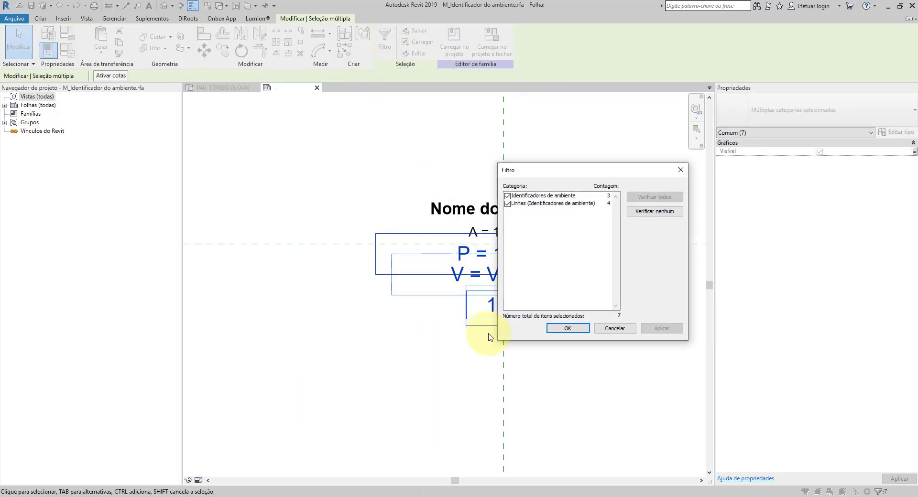
pyautogui.click(507, 203)
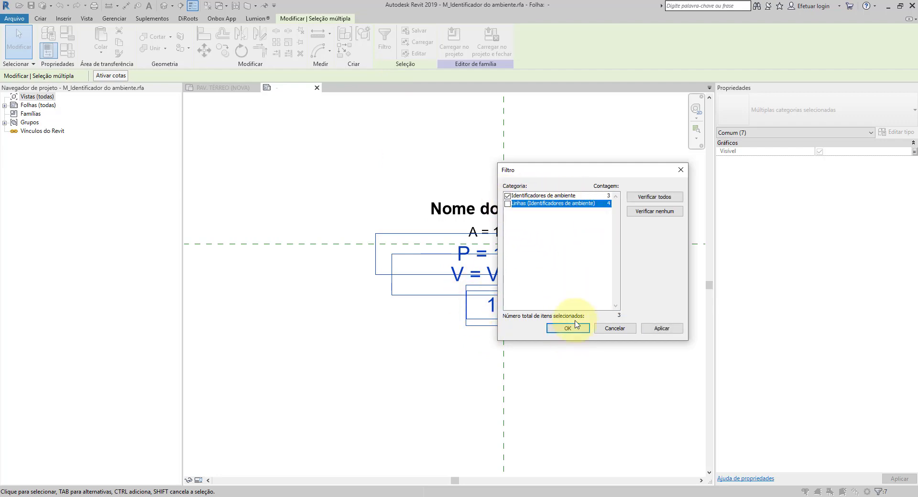
pyautogui.click(660, 328)
pyautogui.click(562, 333)
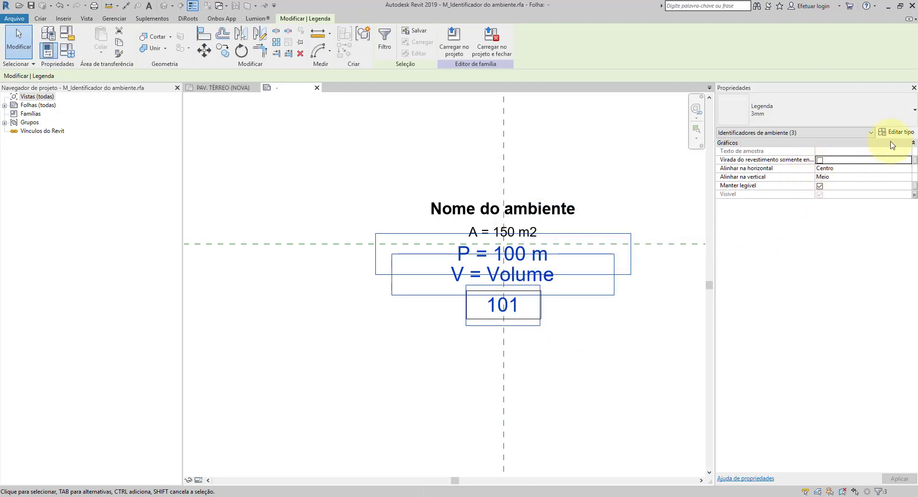
pyautogui.click(767, 121)
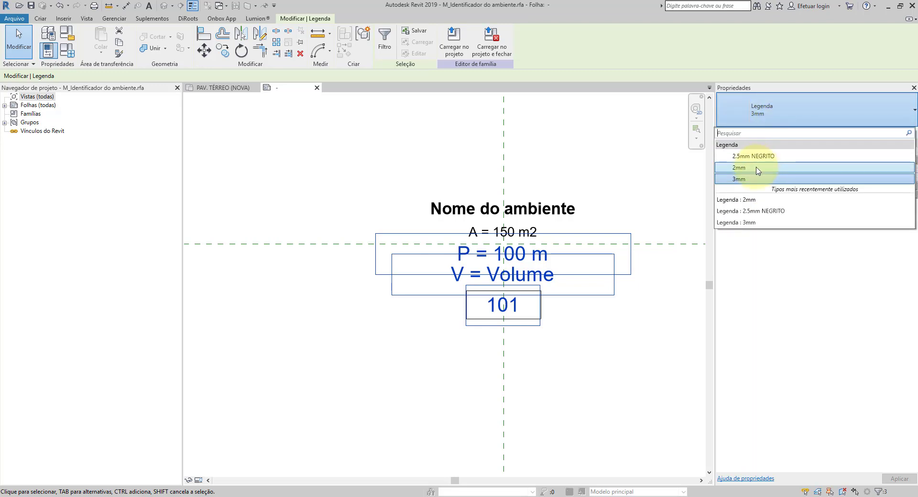
pyautogui.click(754, 169)
pyautogui.click(579, 361)
pyautogui.scroll(3, 522, 311)
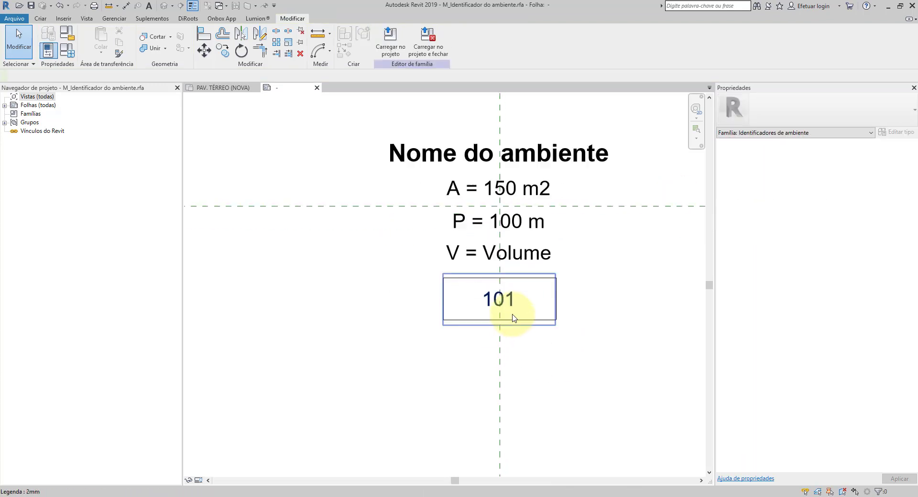
# Step: Shift all the tag's labels and the number box down until the horizontal reference plane lies between the room name and area, and select that plane
pyautogui.scroll(-4, 499, 311)
pyautogui.moveTo(391, 380); pyautogui.dragTo(673, 155)
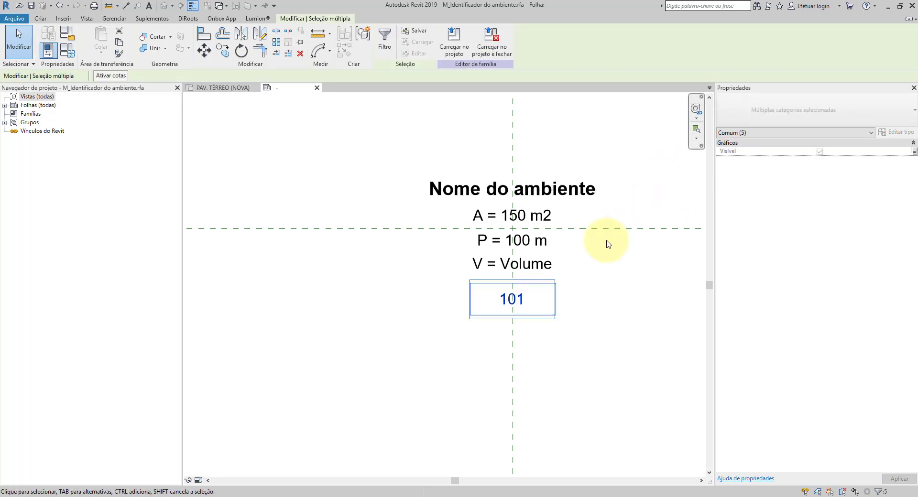
pyautogui.scroll(-2, 466, 320)
pyautogui.click(344, 344)
pyautogui.moveTo(308, 377); pyautogui.dragTo(620, 187)
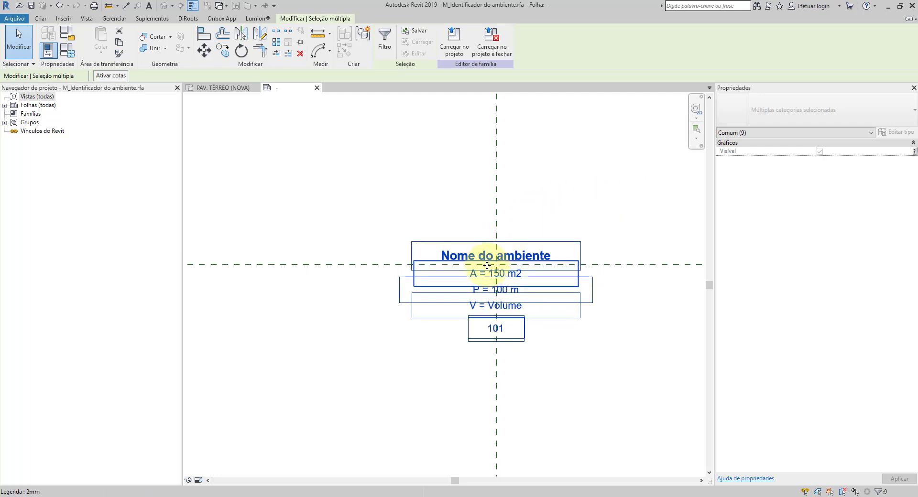
pyautogui.scroll(3, 492, 267)
pyautogui.scroll(2, 500, 273)
pyautogui.scroll(3, 500, 271)
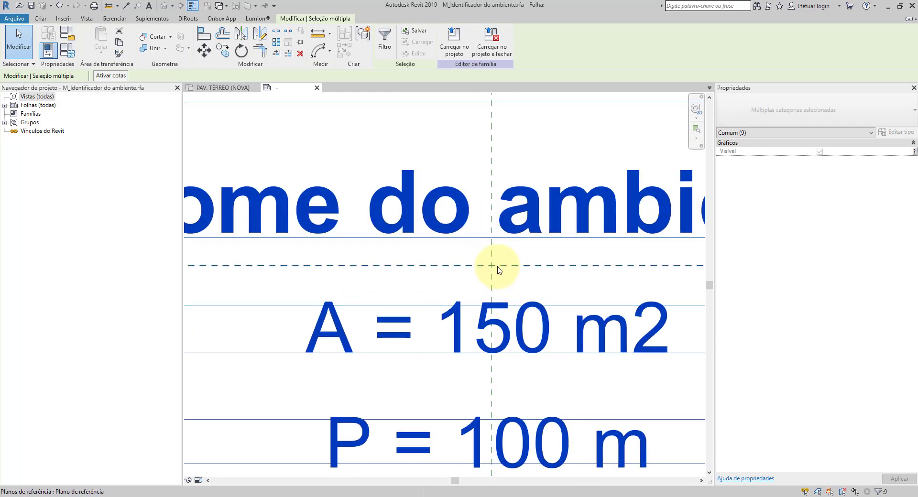
pyautogui.scroll(-5, 498, 264)
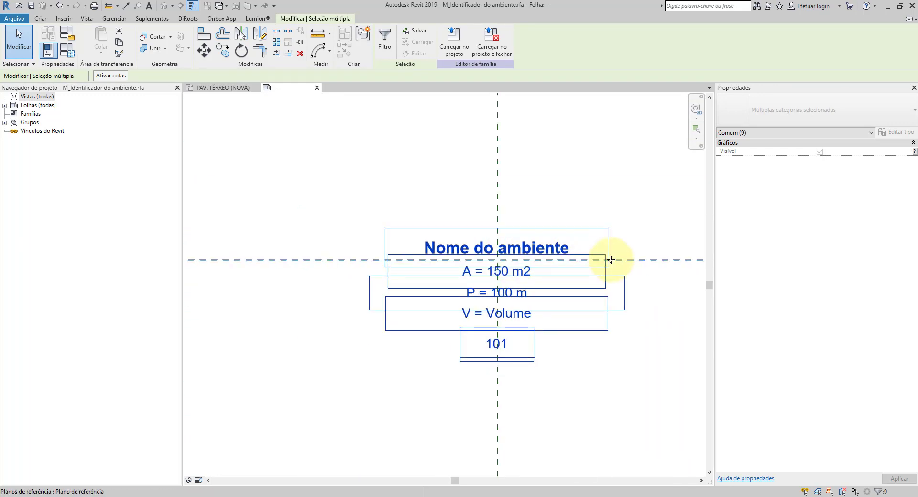
pyautogui.click(656, 261)
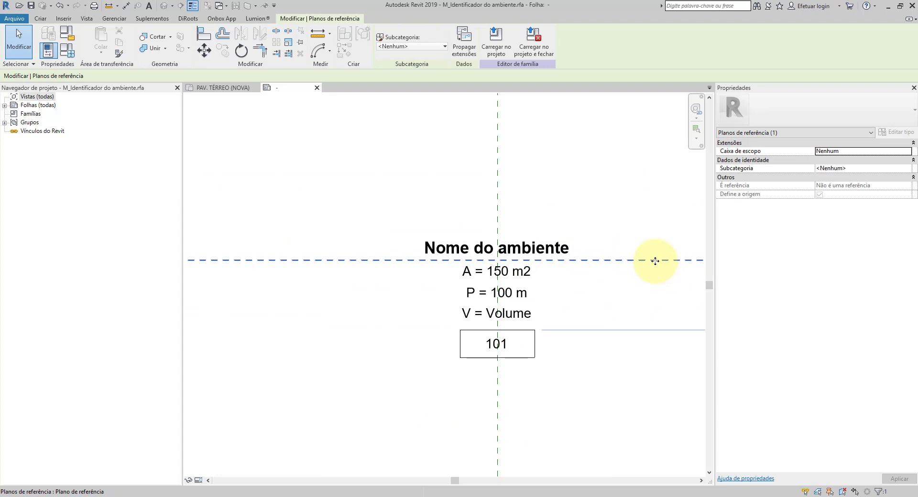
# Step: Move the perimeter, volume and room number labels together with the number box up closer to the area label
pyautogui.click(389, 394)
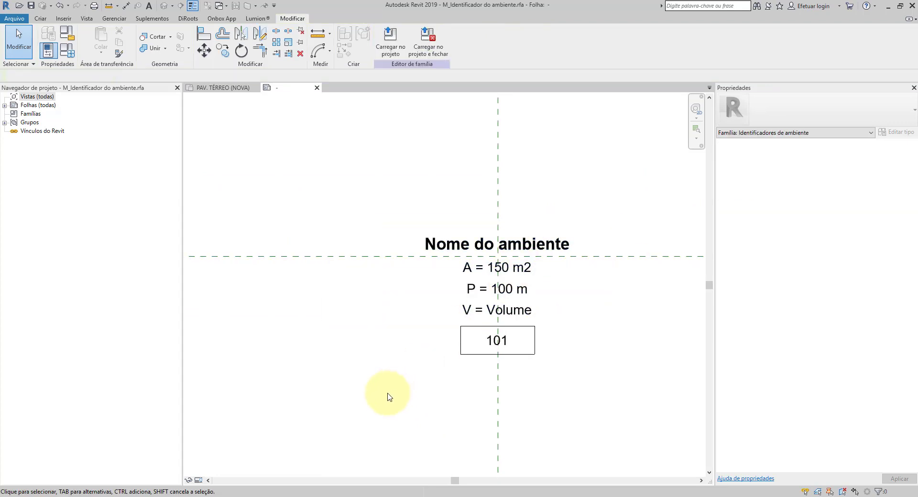
pyautogui.moveTo(387, 393); pyautogui.dragTo(641, 260)
pyautogui.scroll(-2, 382, 370)
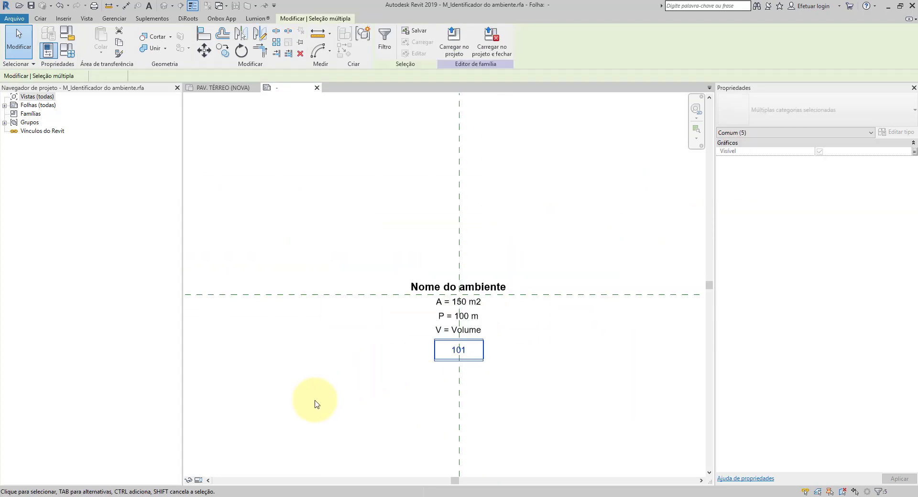
pyautogui.moveTo(317, 401); pyautogui.dragTo(607, 307)
pyautogui.press('Up')
pyautogui.press('Up')
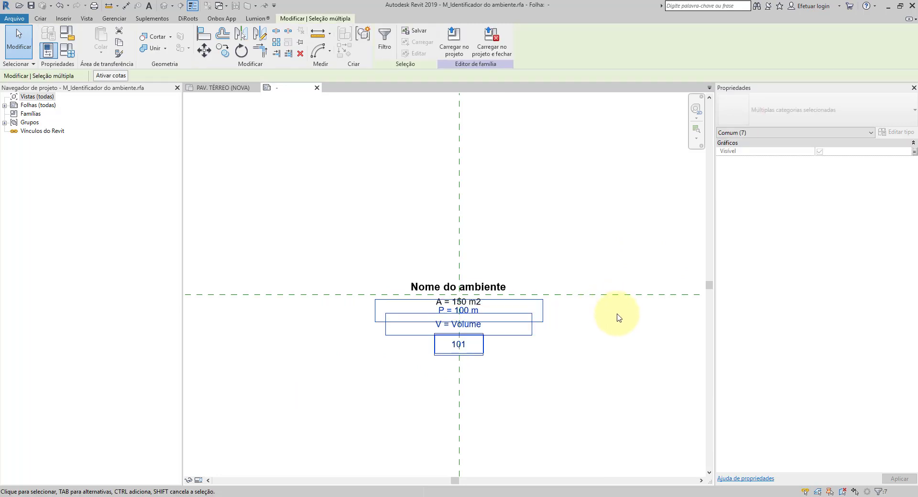
pyautogui.scroll(3, 476, 318)
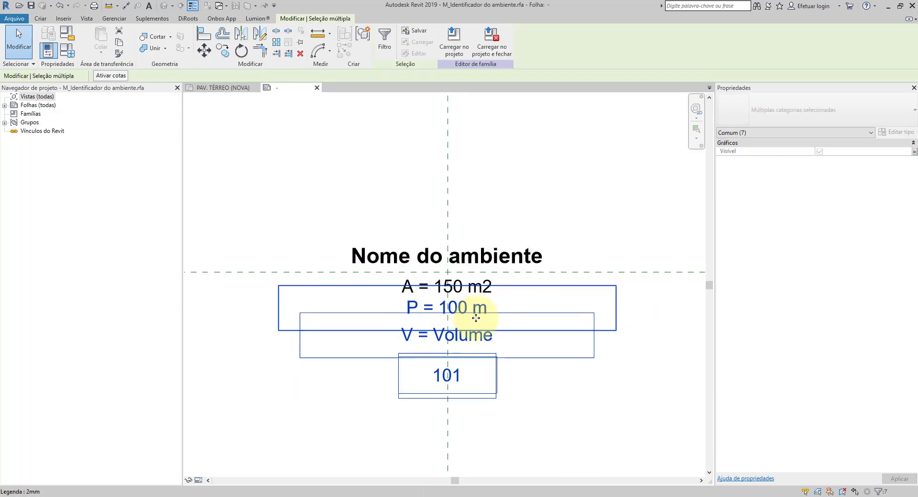
# Step: Nudge the volume label, room number and number box up to tighten the spacing below the perimeter label
pyautogui.click(352, 395)
pyautogui.moveTo(290, 435); pyautogui.dragTo(604, 296)
pyautogui.press('Up')
pyautogui.press('Up')
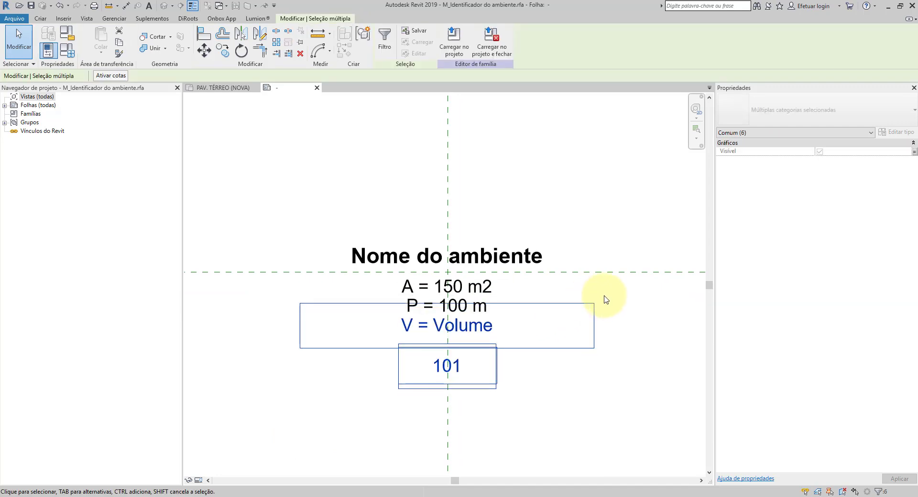
# Step: Nudge the room number and its box up closer to the volume label
pyautogui.click(539, 369)
pyautogui.moveTo(331, 421); pyautogui.dragTo(567, 324)
pyautogui.press('Up')
pyautogui.press('Up')
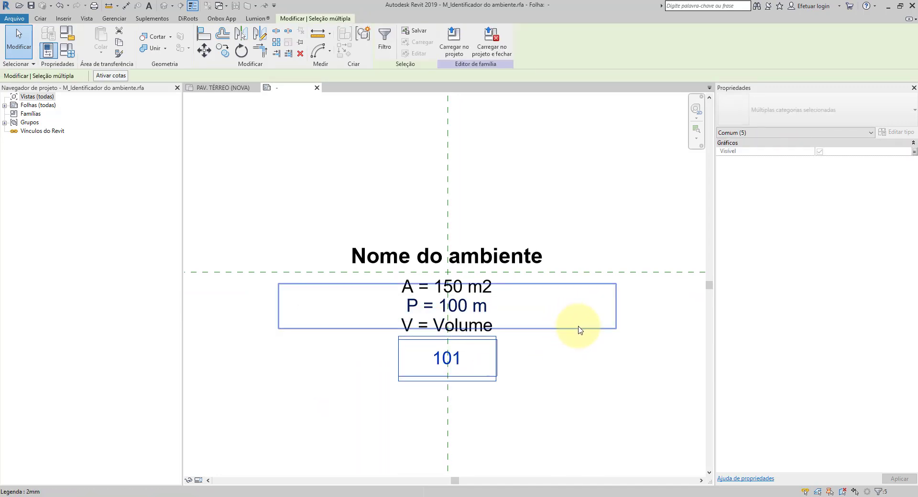
pyautogui.click(531, 356)
# Step: Shift the number box's upper and lower lines to reduce its height to about 3.8 mm around the number
pyautogui.click(479, 341)
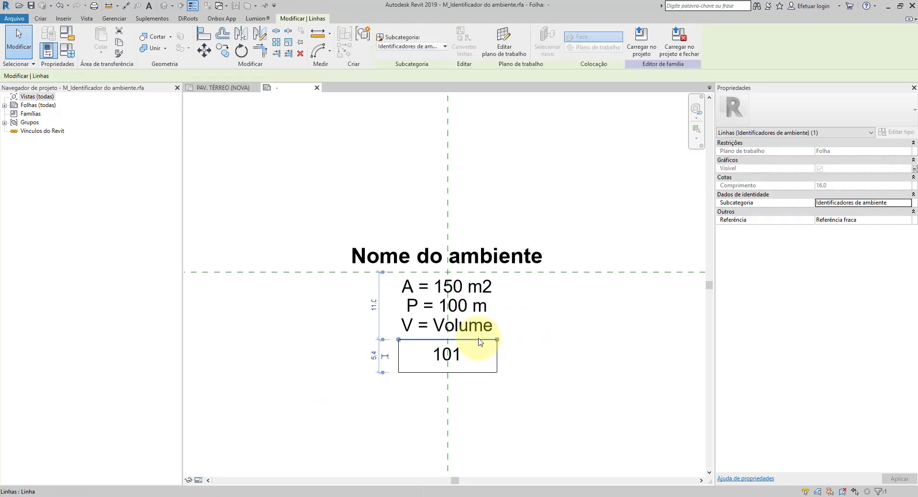
pyautogui.moveTo(479, 341); pyautogui.dragTo(468, 380)
pyautogui.press('Down')
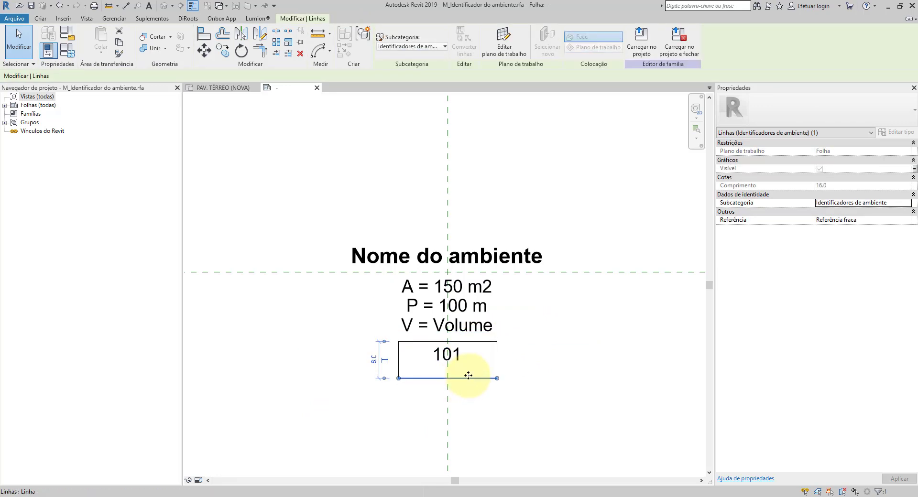
pyautogui.moveTo(468, 376); pyautogui.dragTo(486, 365)
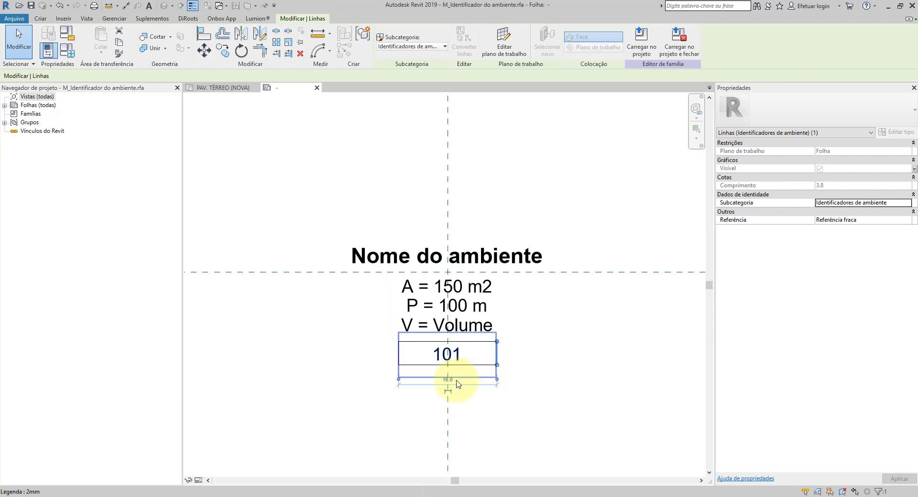
# Step: Place an aligned dimension across the number box's two sides and the vertical reference plane, with equal spacing enabled
pyautogui.scroll(4, 459, 382)
pyautogui.scroll(2, 535, 330)
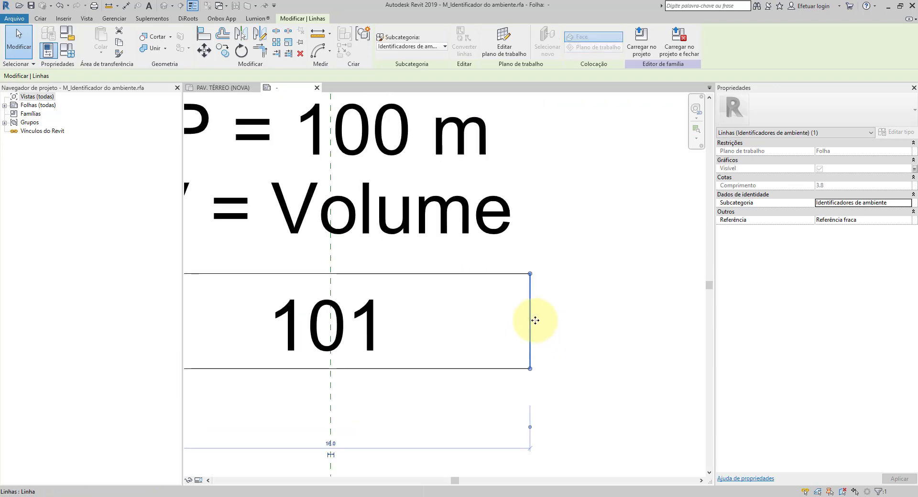
pyautogui.scroll(-4, 555, 313)
pyautogui.scroll(2, 366, 313)
pyautogui.moveTo(510, 318); pyautogui.dragTo(480, 311, button='middle')
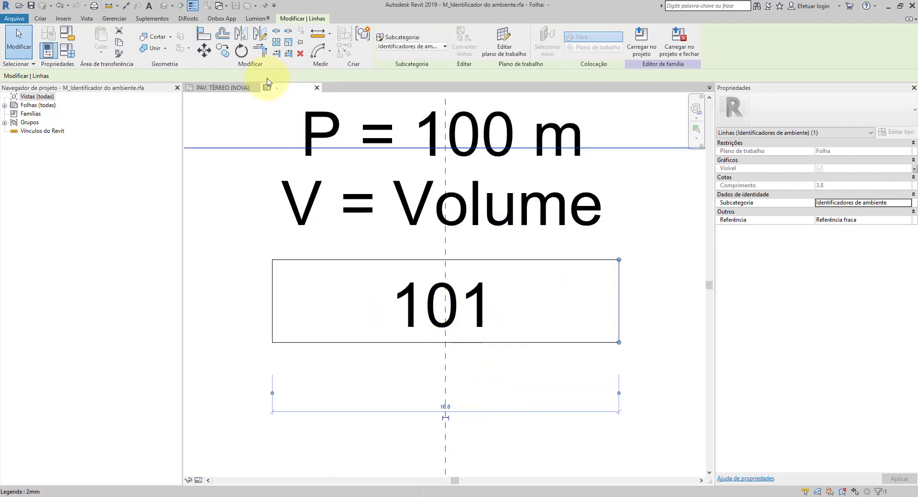
pyautogui.click(127, 7)
pyautogui.click(273, 286)
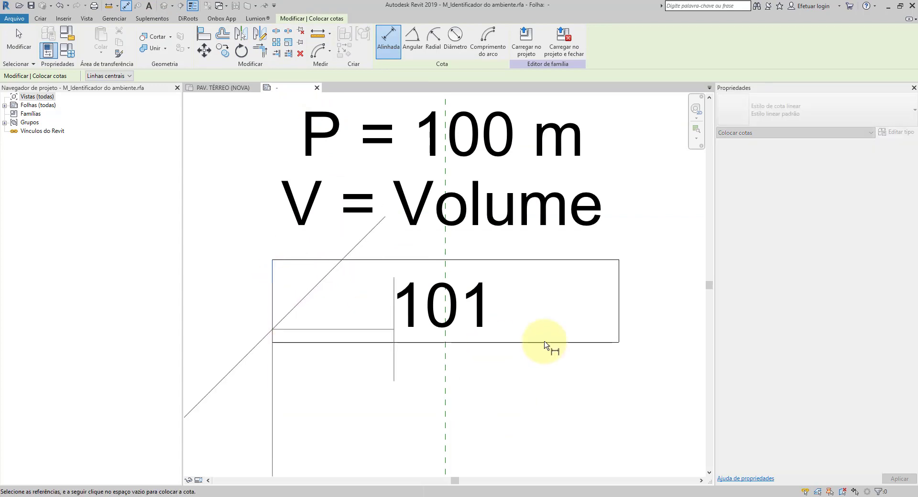
pyautogui.click(619, 301)
pyautogui.click(448, 388)
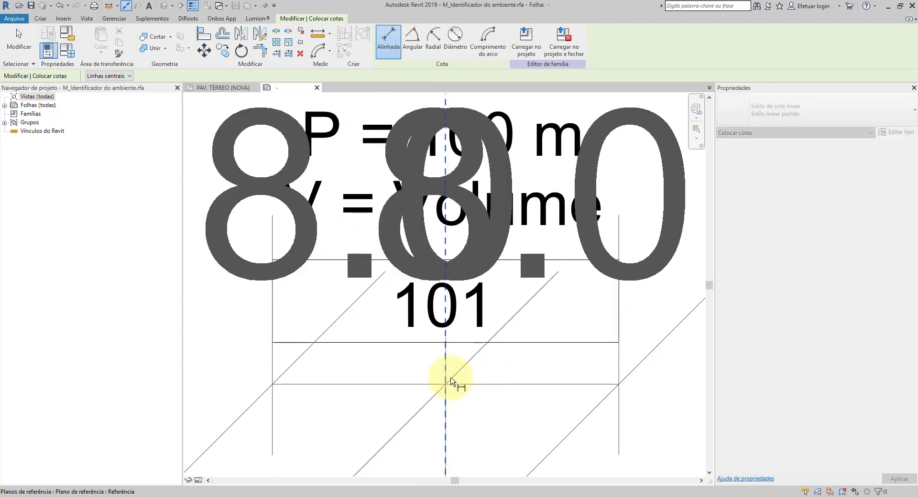
pyautogui.scroll(-5, 454, 375)
pyautogui.click(498, 377)
pyautogui.scroll(2, 455, 335)
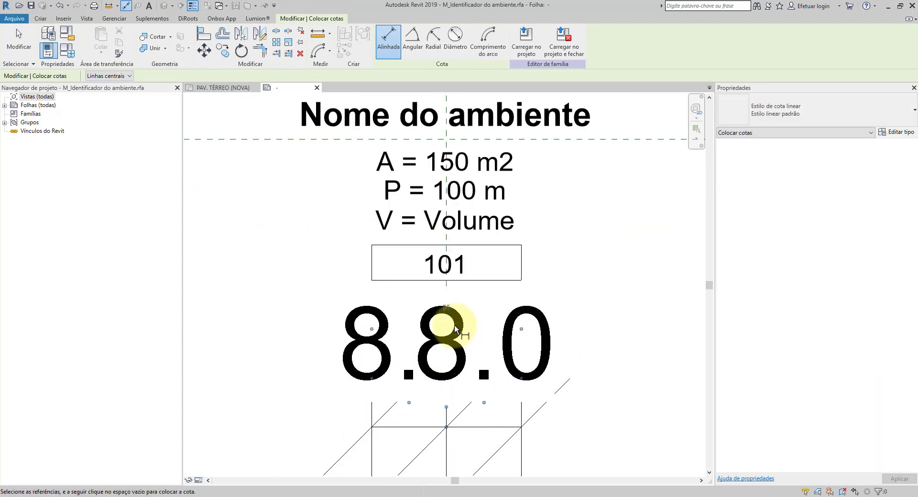
pyautogui.click(447, 308)
pyautogui.press('Escape')
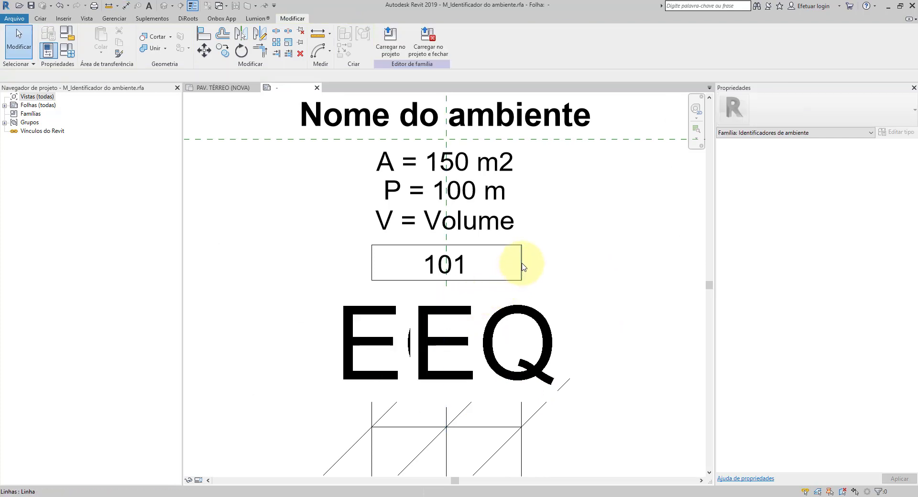
# Step: Narrow the number box symmetrically to about 6.4 mm wide by moving its side line inward
pyautogui.click(522, 262)
pyautogui.moveTo(523, 262); pyautogui.dragTo(505, 264)
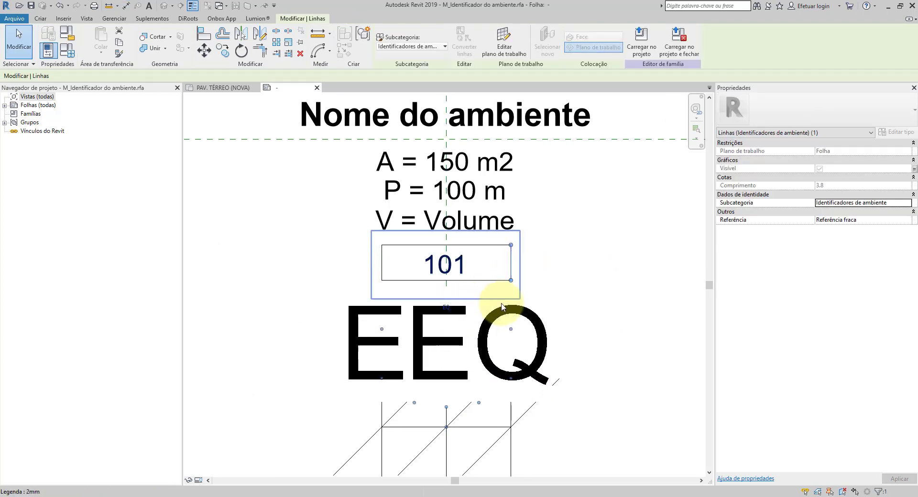
pyautogui.press('Left')
pyautogui.press('Left')
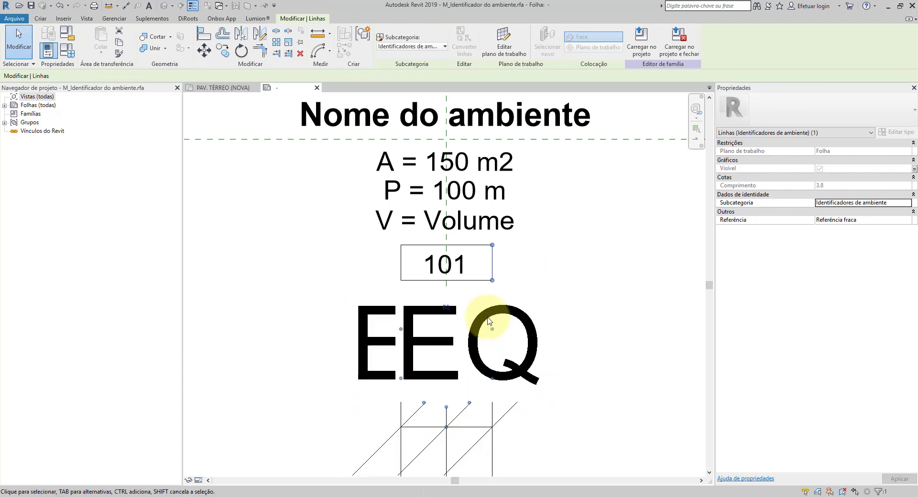
pyautogui.press('Left')
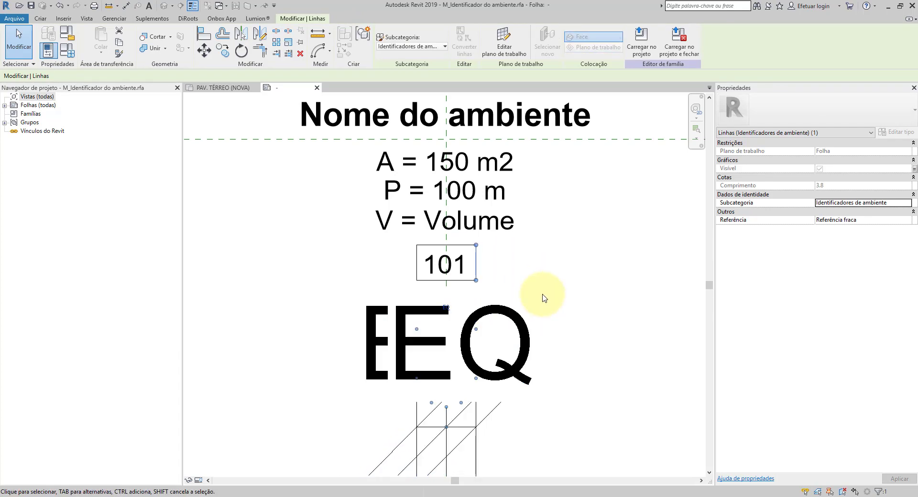
pyautogui.click(566, 296)
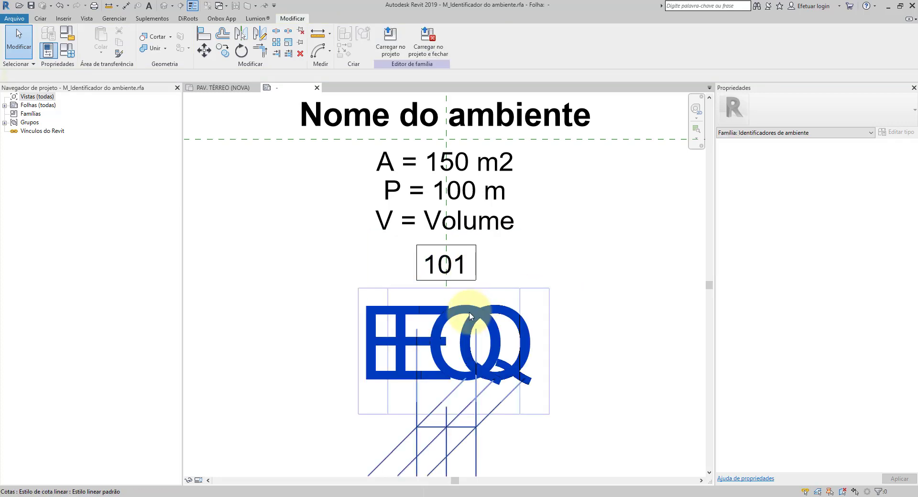
# Step: Turn off equality on the number box's dimension and delete the dimension
pyautogui.click(466, 313)
pyautogui.click(447, 309)
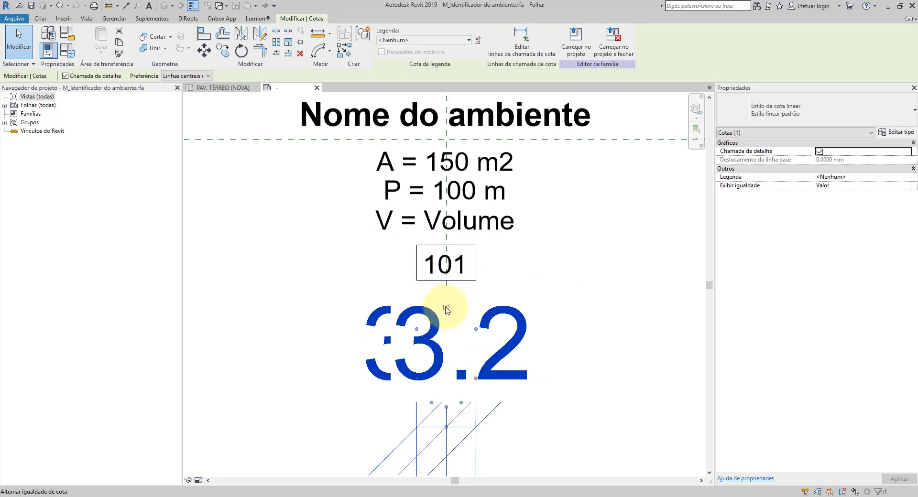
pyautogui.press('Delete')
# Step: Nudge the room number and its narrowed box up closer beneath the volume label
pyautogui.scroll(3, 478, 270)
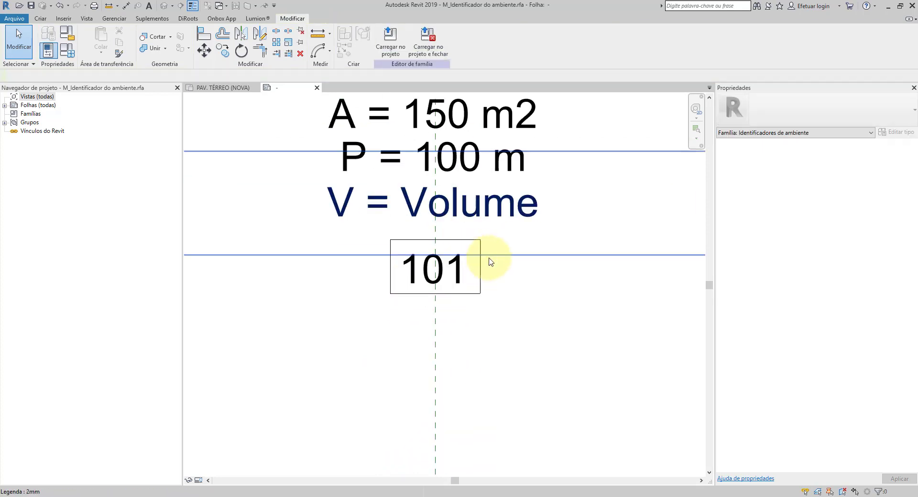
pyautogui.moveTo(269, 417); pyautogui.dragTo(619, 273)
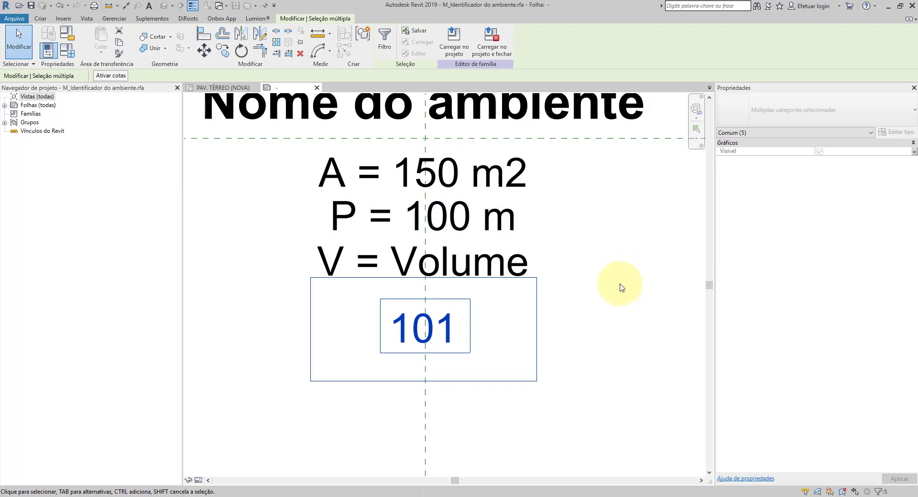
pyautogui.press('Up')
pyautogui.press('Up')
pyautogui.press('Up')
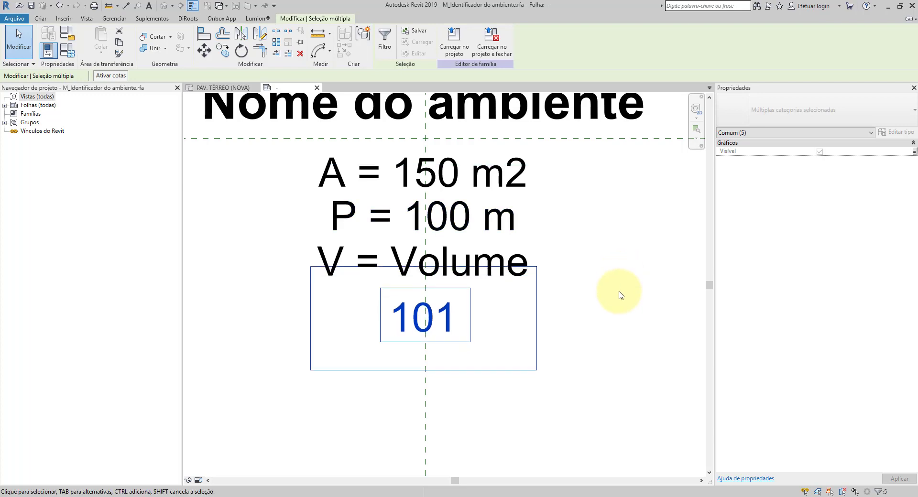
pyautogui.scroll(-2, 619, 297)
pyautogui.moveTo(617, 294); pyautogui.dragTo(572, 336, button='middle')
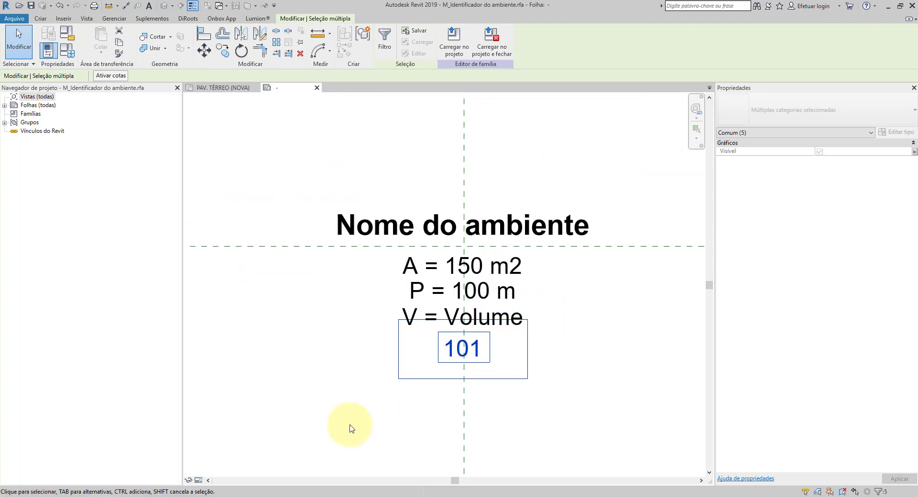
pyautogui.scroll(-2, 455, 335)
pyautogui.moveTo(365, 395); pyautogui.dragTo(629, 256)
pyautogui.scroll(-2, 441, 334)
pyautogui.click(313, 404)
pyautogui.moveTo(283, 405); pyautogui.dragTo(590, 298)
pyautogui.scroll(3, 446, 317)
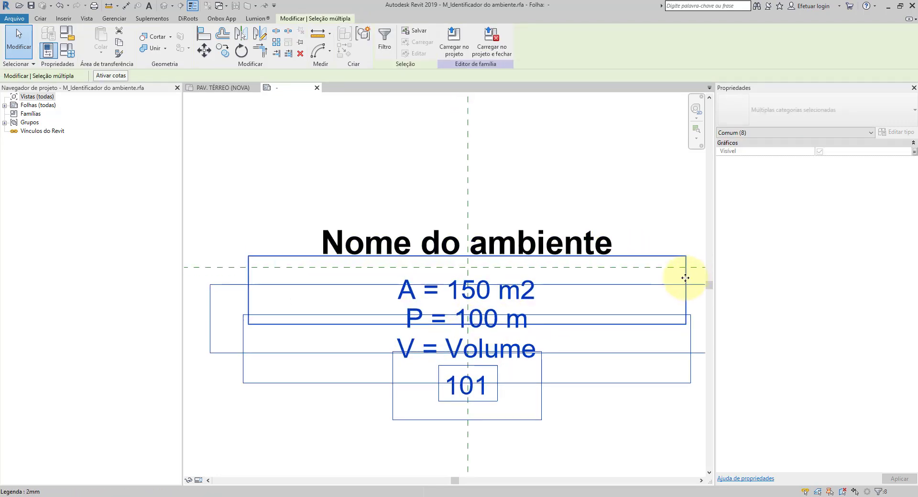
pyautogui.scroll(-2, 382, 273)
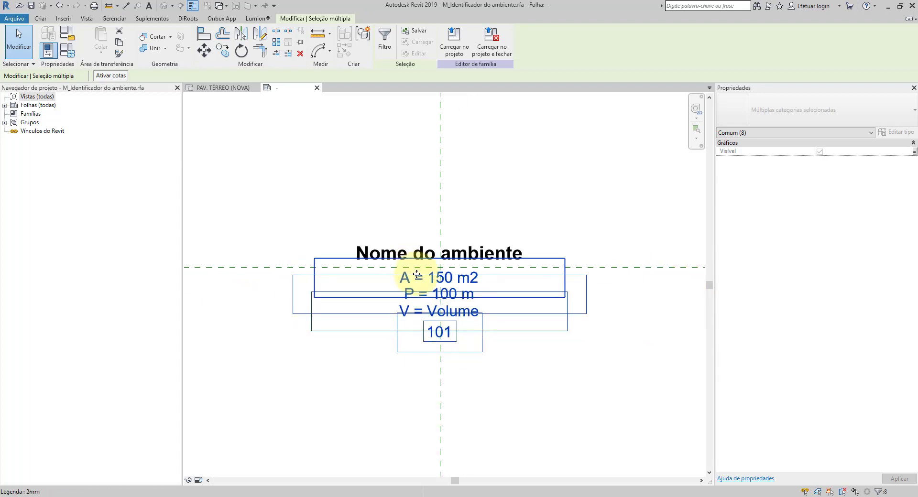
pyautogui.click(599, 381)
pyautogui.scroll(4, 416, 287)
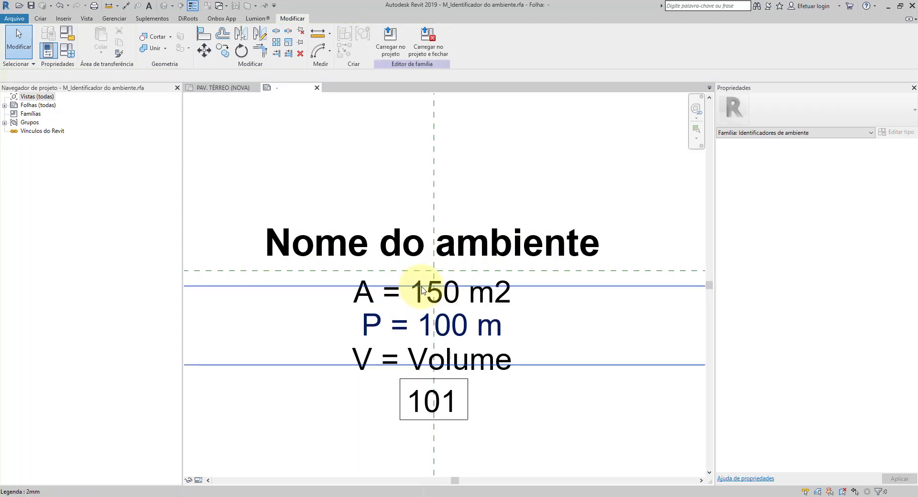
pyautogui.moveTo(456, 281); pyautogui.dragTo(391, 279, button='middle')
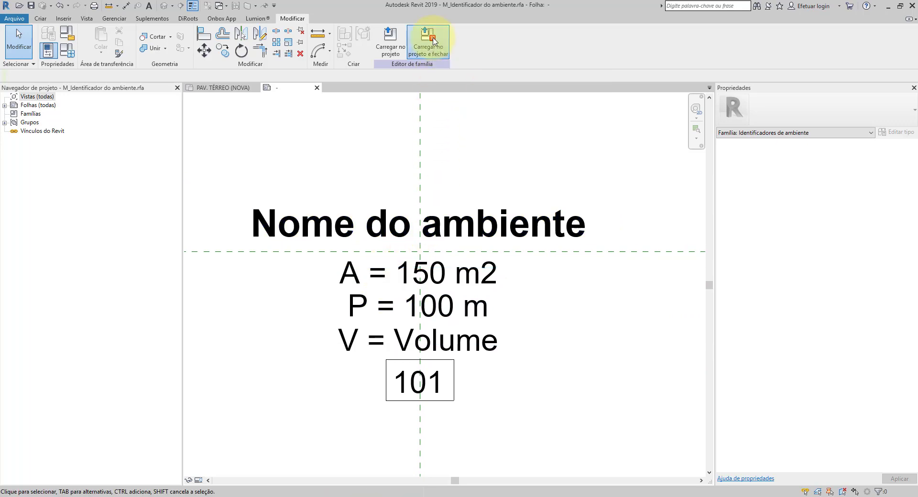
# Step: Load the edited room tag family into the project and close it, replacing only the existing version
pyautogui.click(428, 37)
pyautogui.click(476, 259)
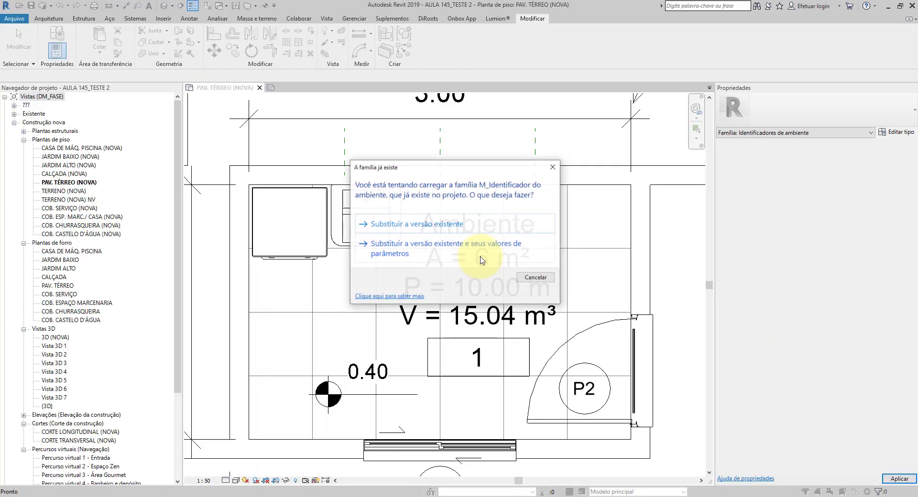
pyautogui.click(443, 224)
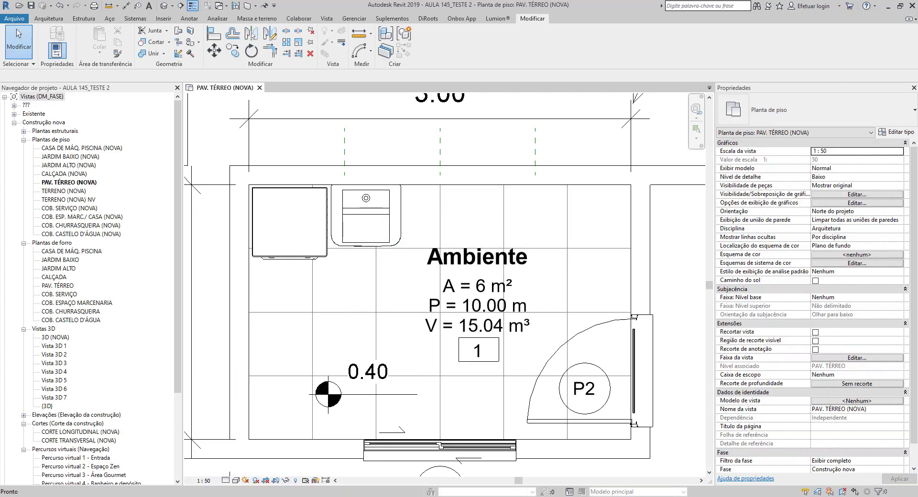
# Step: Rename the tagged room from its tag as A. DE SERVIÇO
pyautogui.scroll(2, 481, 315)
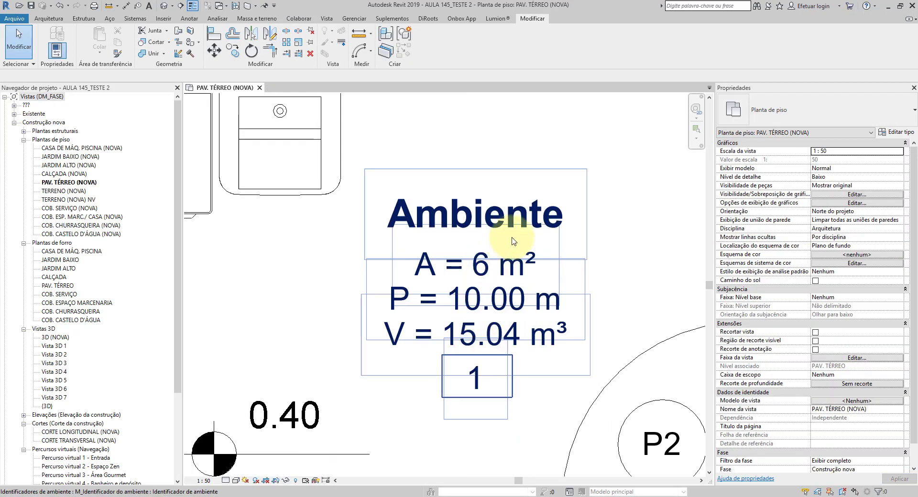
pyautogui.scroll(-1, 619, 307)
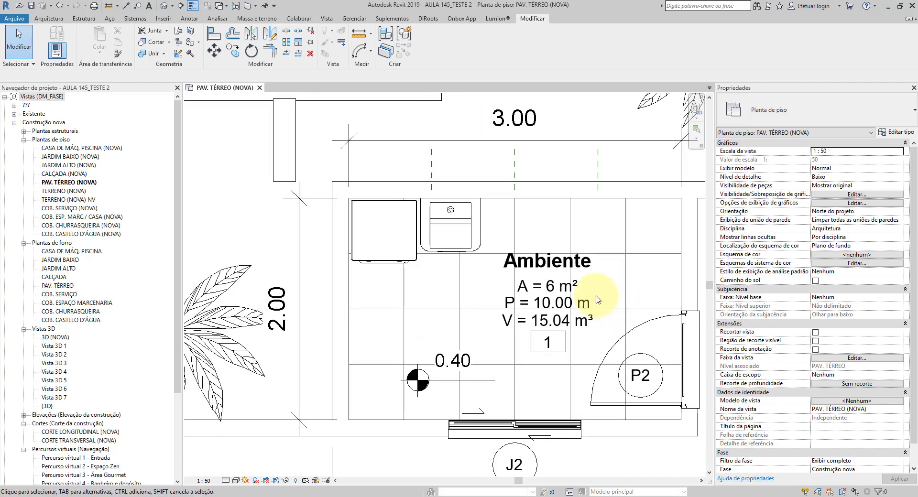
pyautogui.scroll(1, 540, 264)
pyautogui.click(539, 266)
pyautogui.click(539, 265)
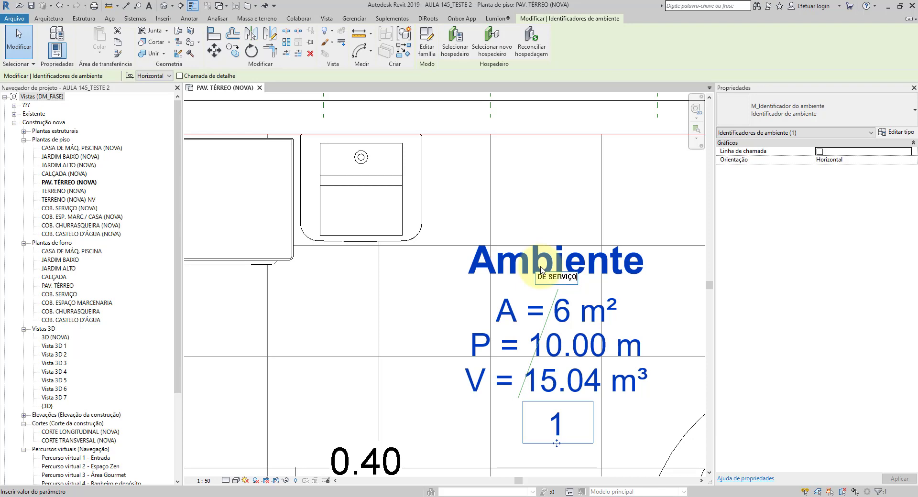
pyautogui.click(645, 210)
pyautogui.click(647, 211)
# Step: Move the A. DE SERVIÇO room tag slightly down within the room, clear of the sink
pyautogui.scroll(-5, 557, 272)
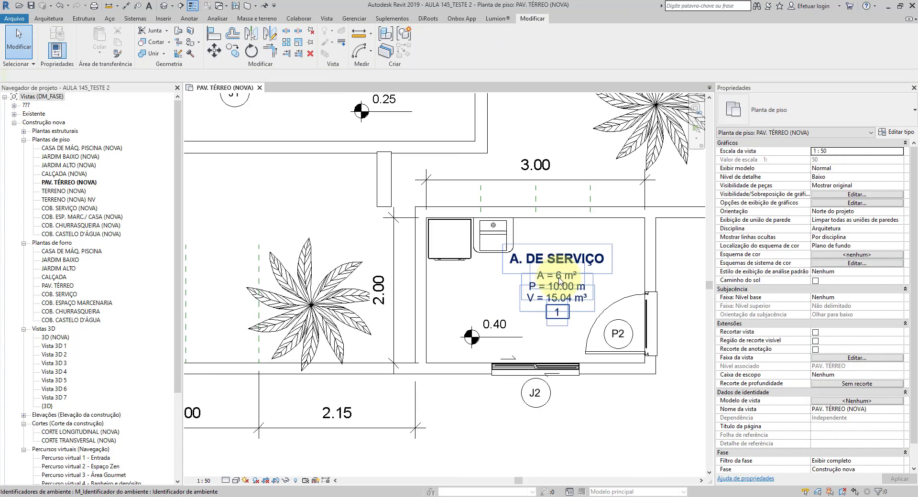
pyautogui.click(559, 281)
pyautogui.press('Down')
pyautogui.press('Down')
pyautogui.press('Down')
pyautogui.press('Down')
pyautogui.press('Down')
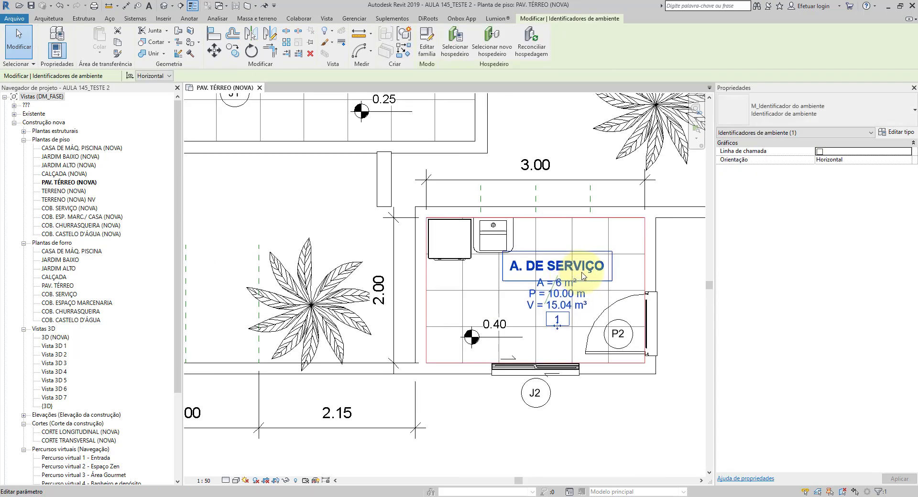
# Step: Edit the A. DE SERVIÇO tag's family, duplicating the room name label's type as 2.0mm NEGRITO with 2 mm text size
pyautogui.scroll(3, 543, 249)
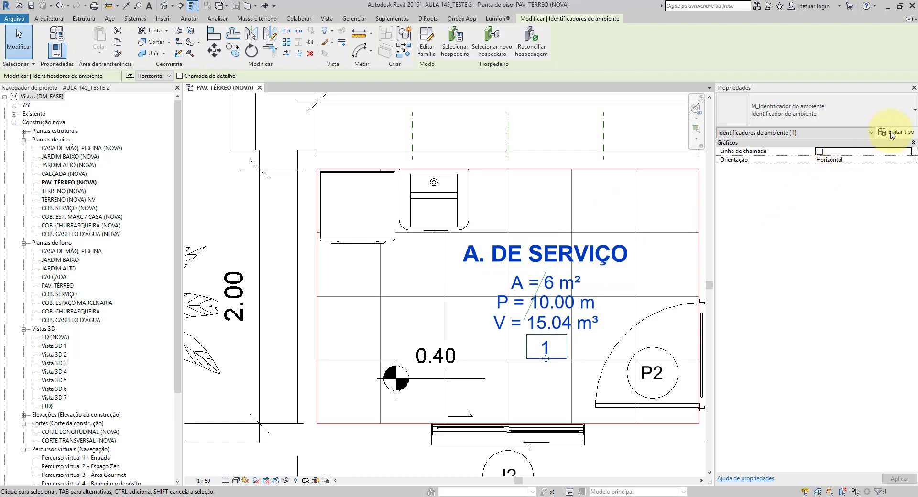
pyautogui.click(427, 42)
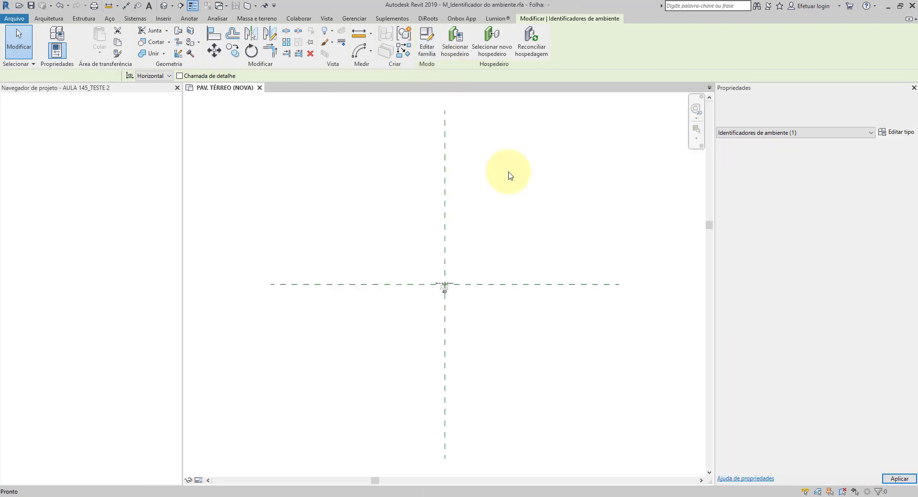
pyautogui.scroll(5, 432, 243)
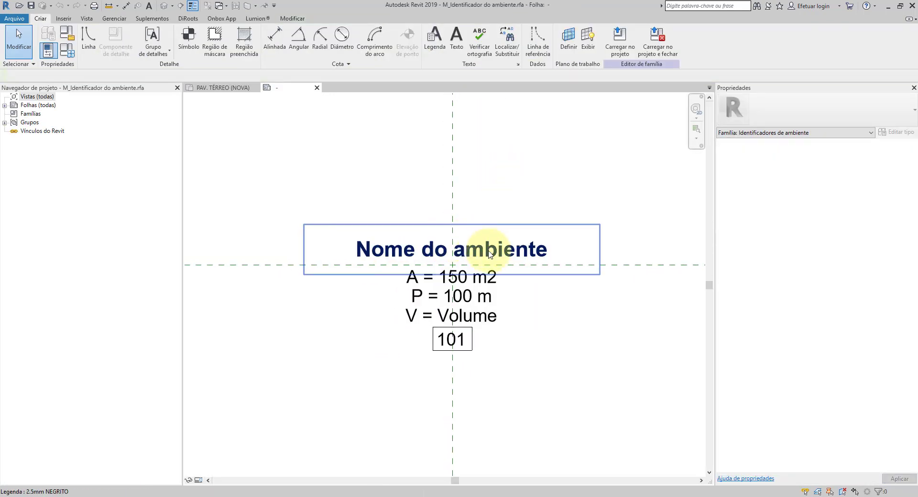
pyautogui.click(493, 255)
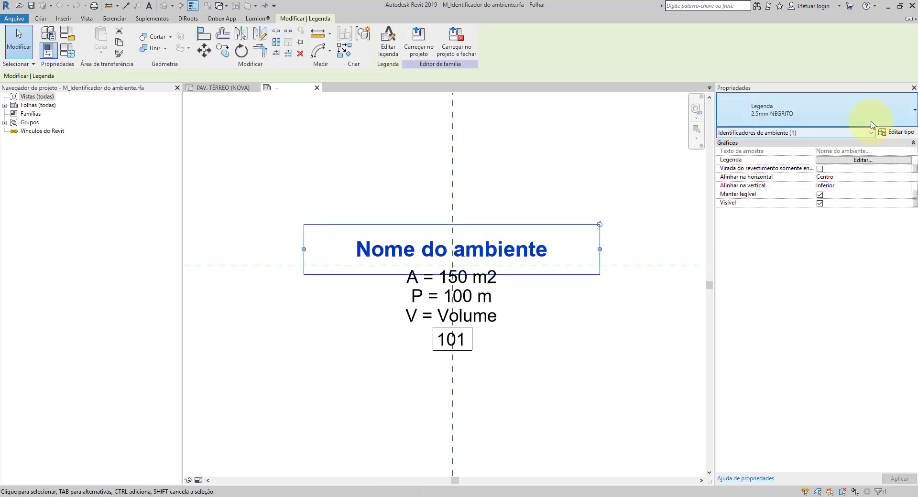
pyautogui.click(898, 133)
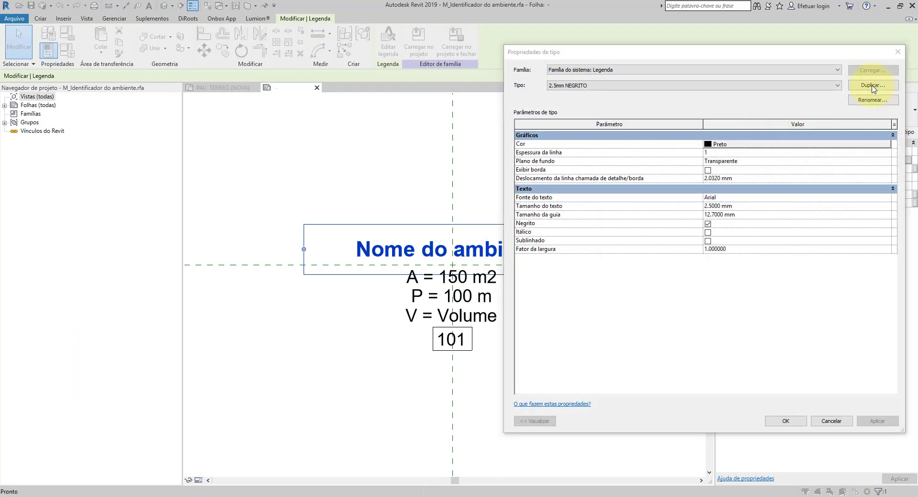
pyautogui.click(872, 85)
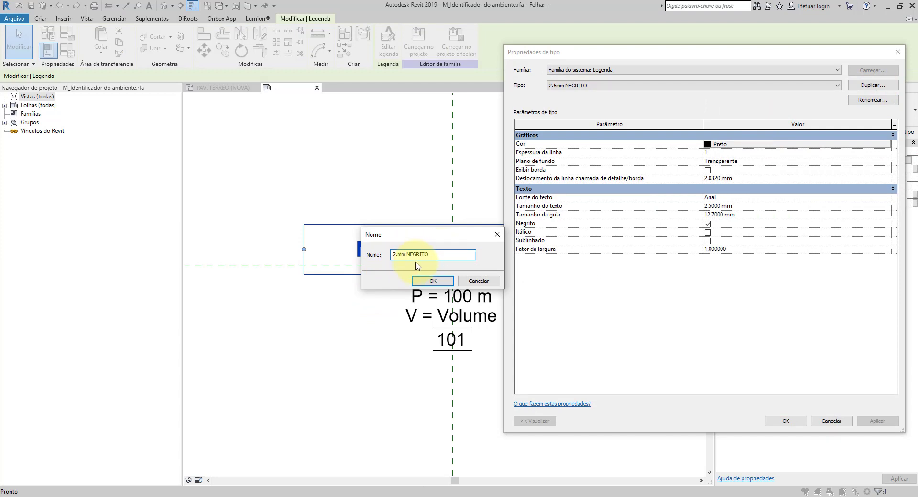
pyautogui.click(437, 283)
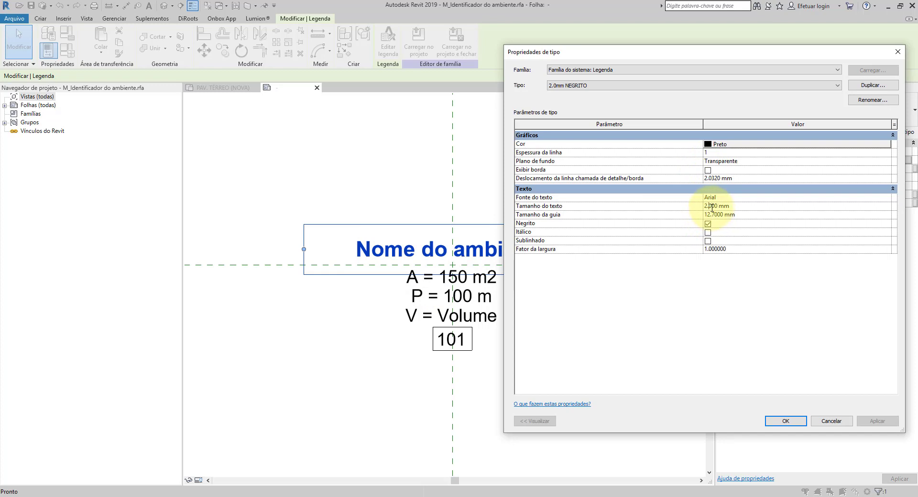
pyautogui.click(785, 422)
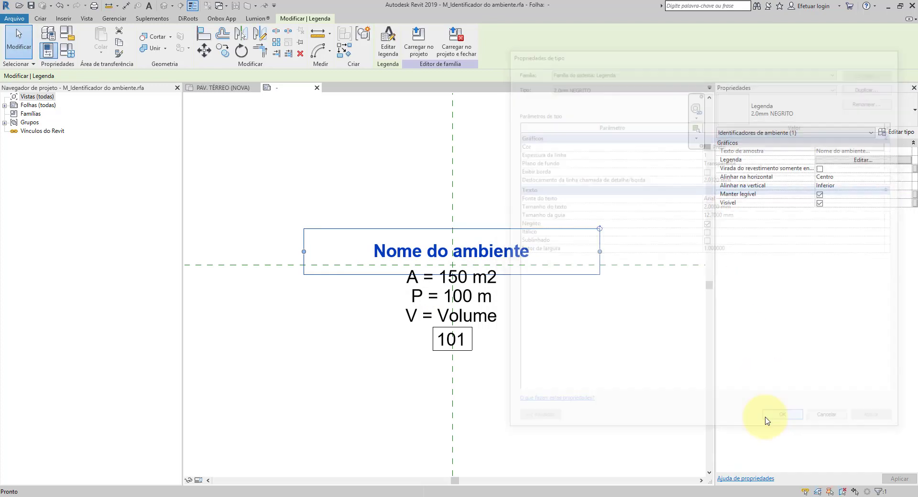
# Step: Load the tag family into the project and close it without saving the file, replacing only the existing version
pyautogui.click(456, 42)
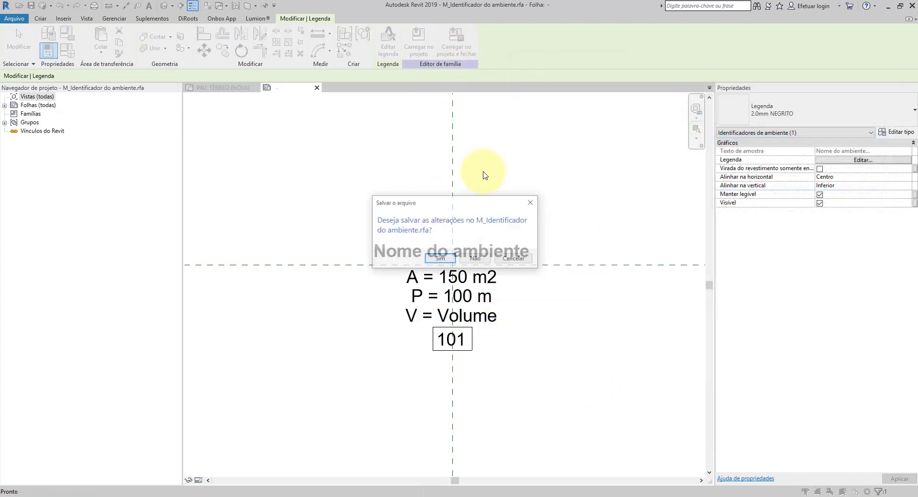
pyautogui.click(471, 261)
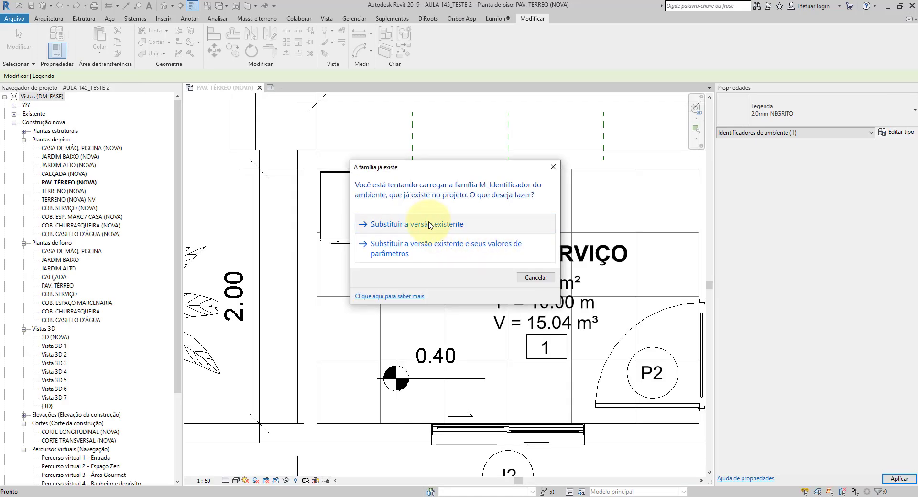
pyautogui.click(418, 214)
# Step: Examine the A. DE SERVIÇO tag's name size and line proportions against the surrounding plan annotations
pyautogui.scroll(3, 578, 273)
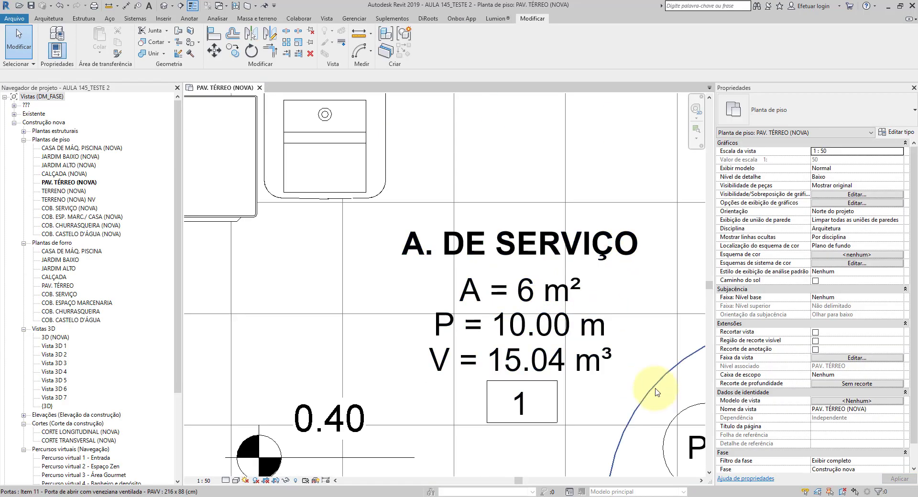
pyautogui.scroll(-2, 467, 191)
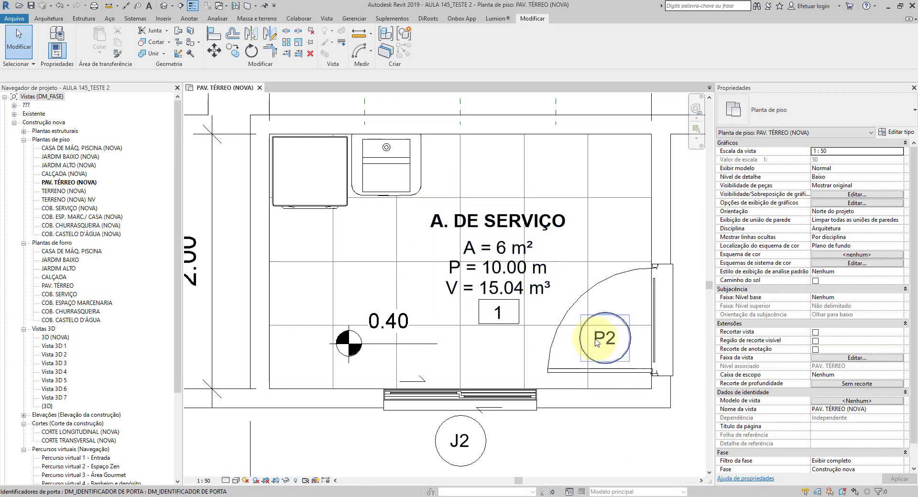
pyautogui.scroll(1, 546, 297)
pyautogui.scroll(1, 546, 296)
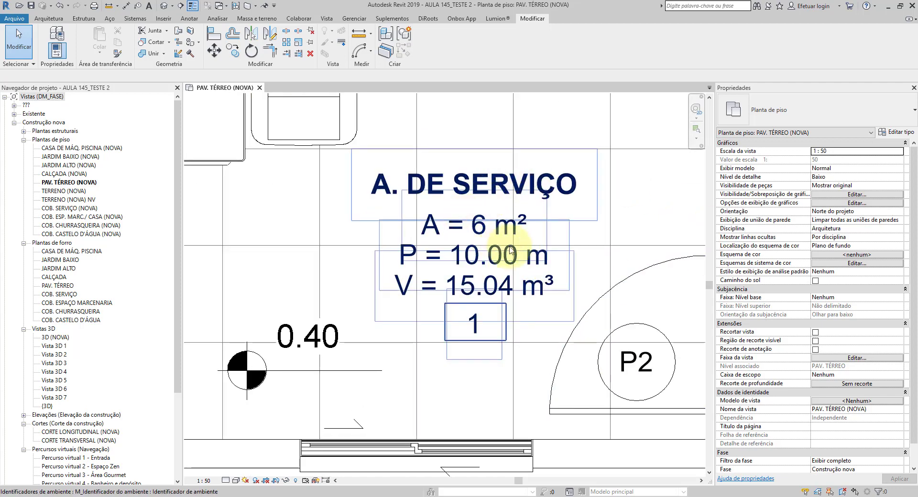
pyautogui.scroll(-2, 511, 250)
pyautogui.scroll(-1, 414, 260)
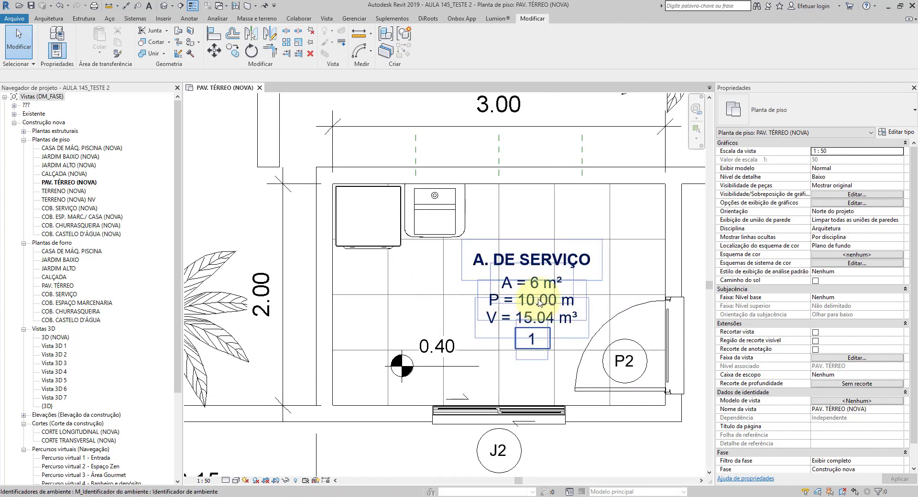
pyautogui.scroll(1, 539, 301)
pyautogui.scroll(2, 543, 323)
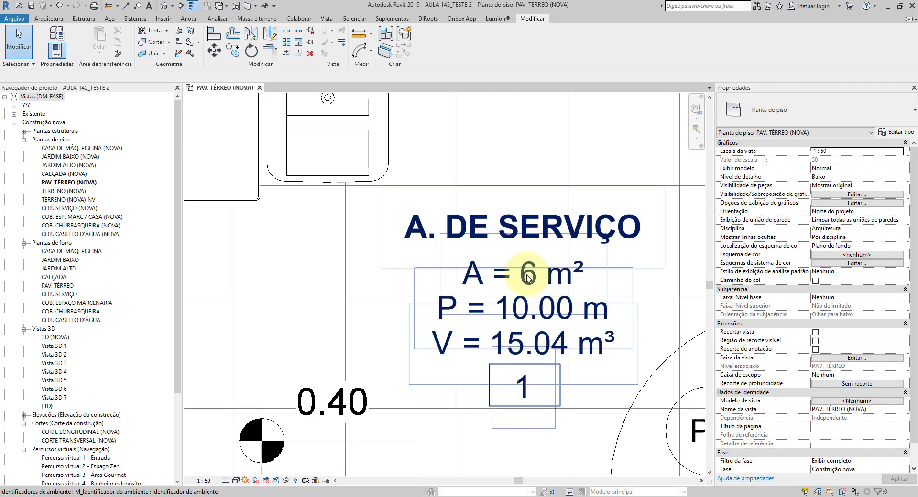
pyautogui.moveTo(527, 278); pyautogui.dragTo(474, 275, button='middle')
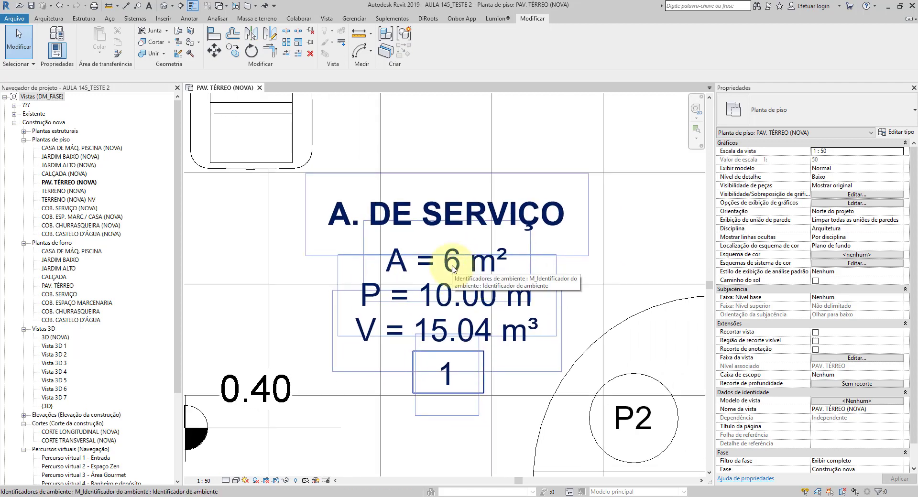
# Step: Save the room tag's family as DM_IDENTIFICADOR DE AMBIENTE.rfa in the AULA 145 folder, and load it into the project, closing the family
pyautogui.click(453, 269)
pyautogui.click(427, 42)
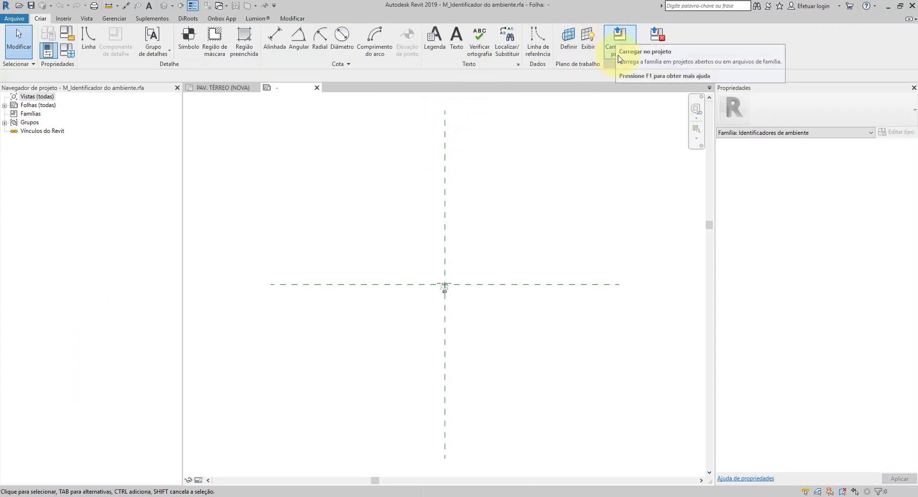
pyautogui.click(32, 6)
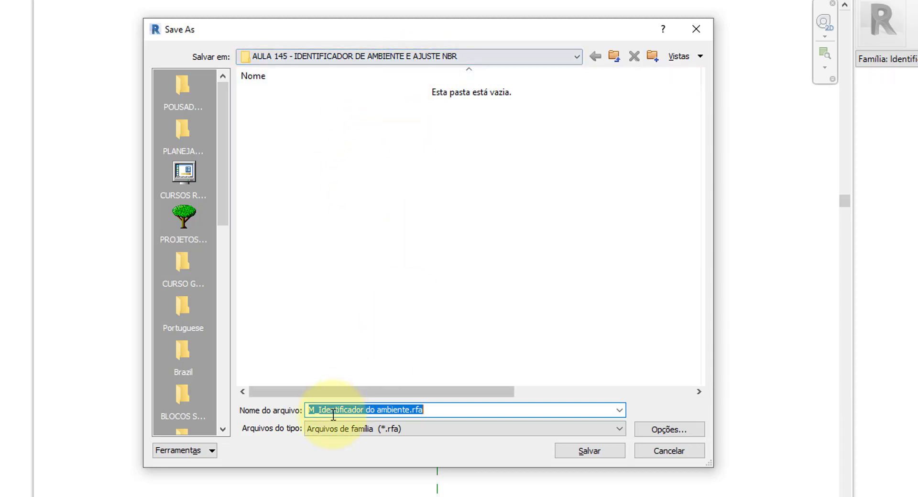
pyautogui.moveTo(316, 412); pyautogui.dragTo(287, 414)
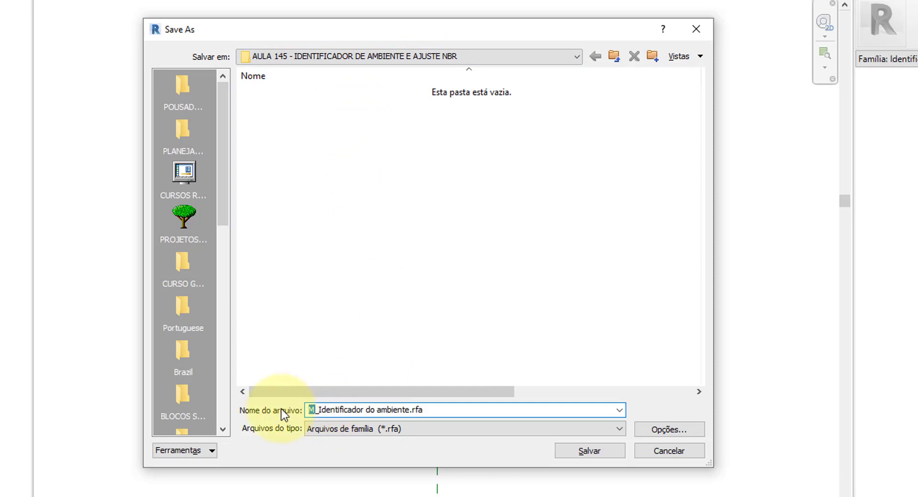
pyautogui.write('DM')
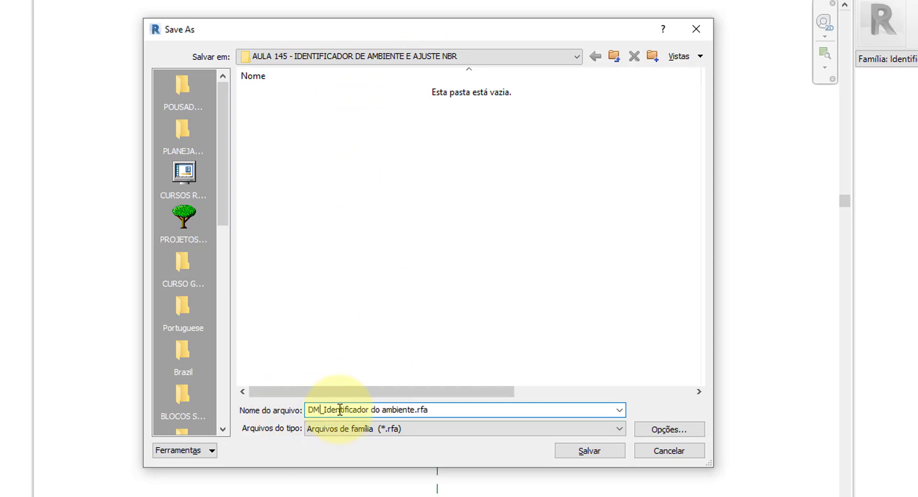
pyautogui.moveTo(345, 409); pyautogui.dragTo(402, 406)
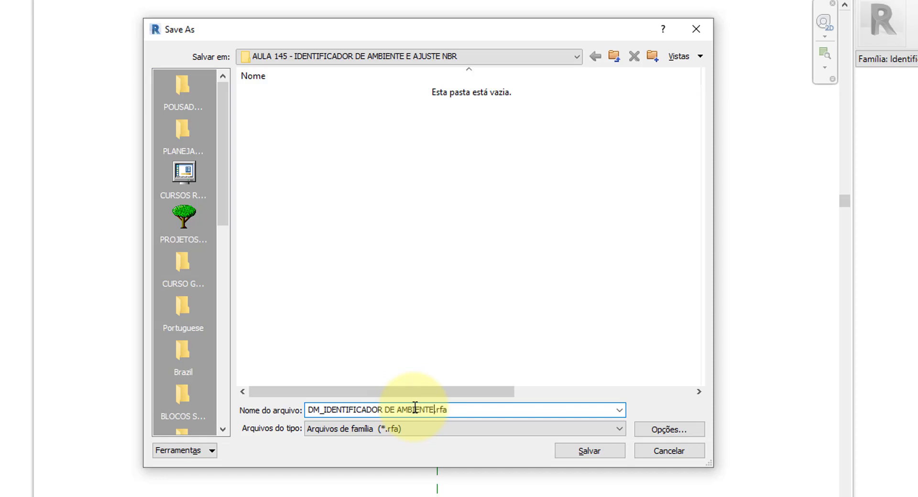
pyautogui.click(581, 450)
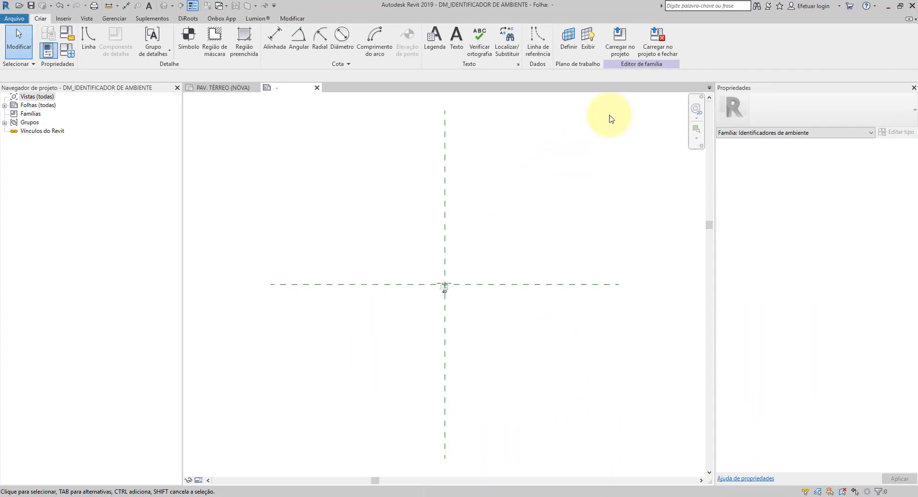
pyautogui.click(656, 39)
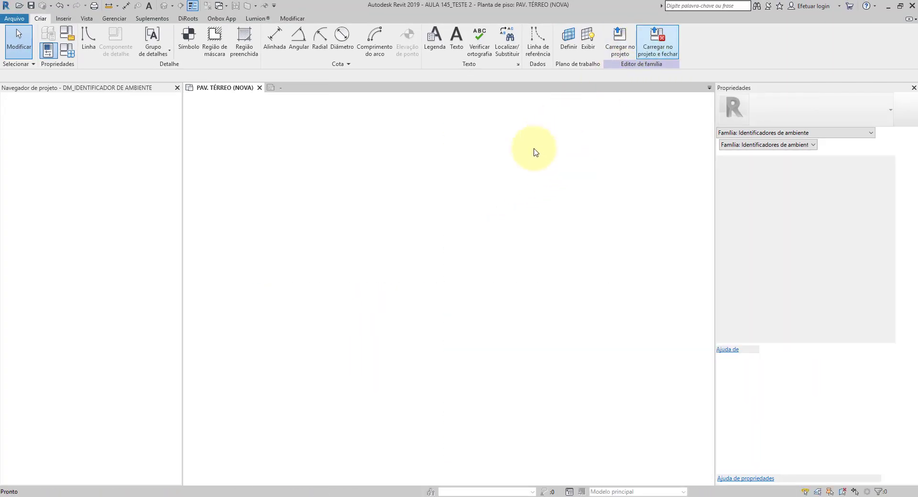
# Step: Look over the service area and neighbouring rooms of the ground floor plan with the new room tag ready for placement
pyautogui.scroll(-2, 432, 244)
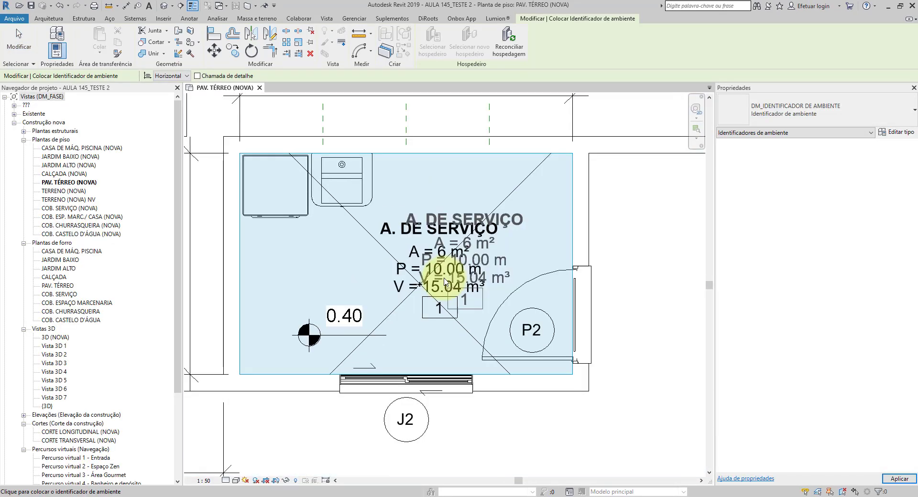
pyautogui.scroll(-3, 445, 281)
pyautogui.moveTo(636, 262); pyautogui.dragTo(367, 275, button='middle')
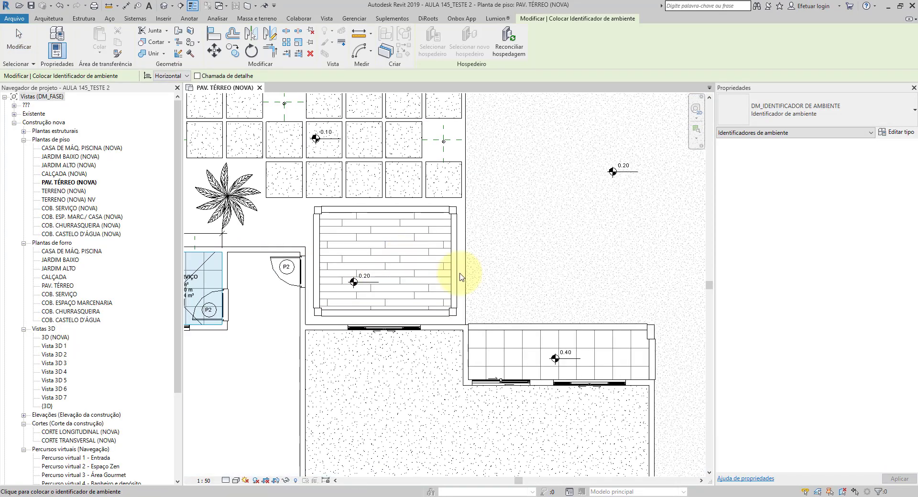
pyautogui.scroll(-2, 460, 276)
pyautogui.moveTo(683, 229); pyautogui.dragTo(592, 260, button='middle')
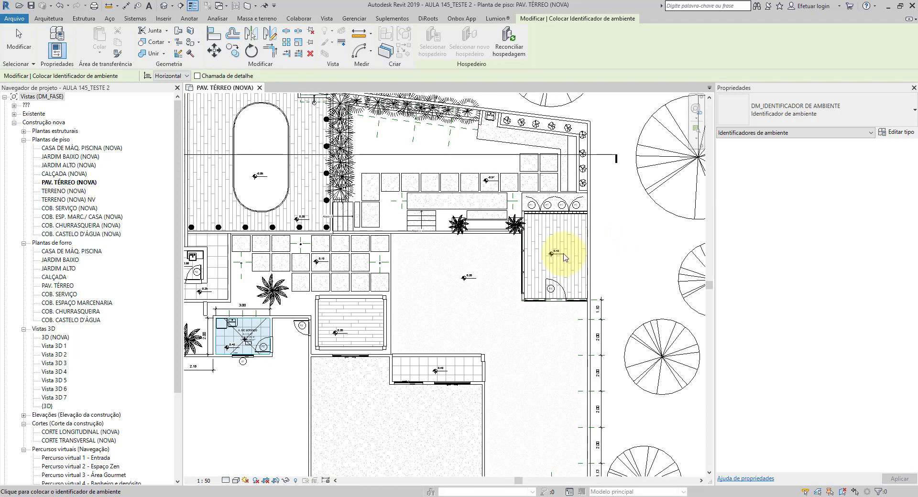
pyautogui.scroll(4, 420, 300)
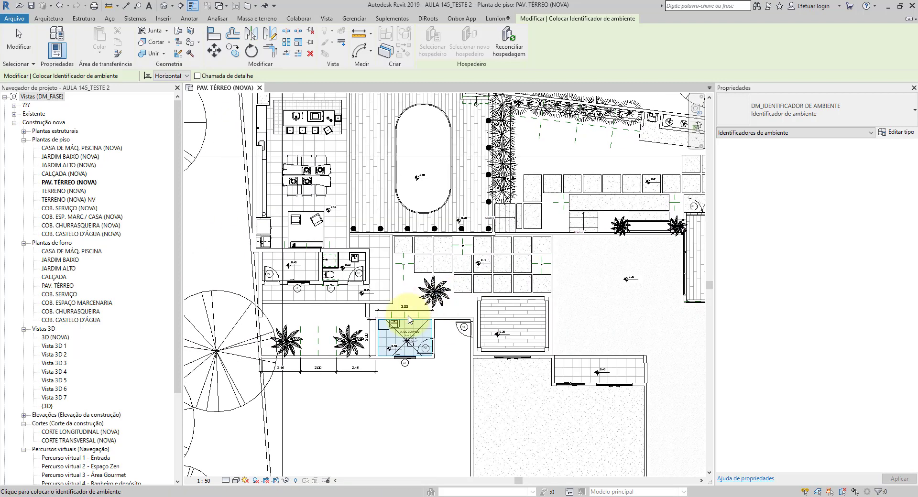
pyautogui.scroll(5, 424, 352)
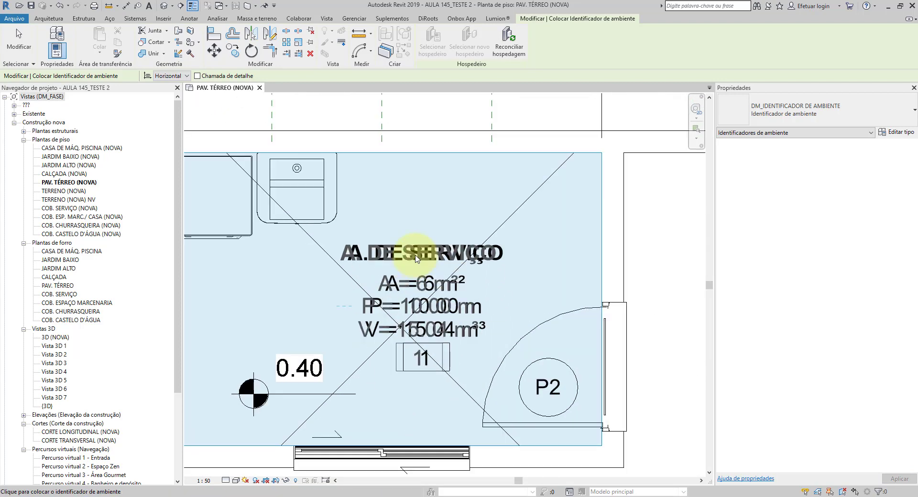
pyautogui.scroll(-4, 486, 352)
pyautogui.scroll(-3, 360, 232)
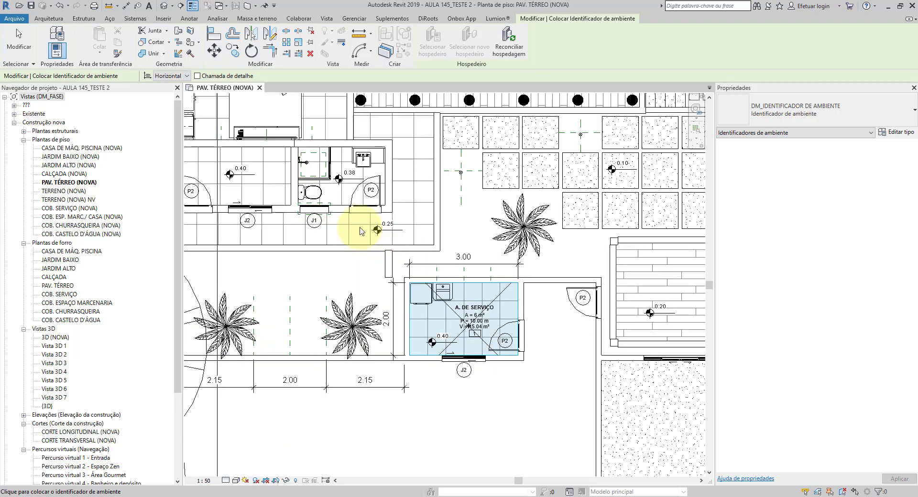
pyautogui.moveTo(271, 191); pyautogui.dragTo(444, 295, button='middle')
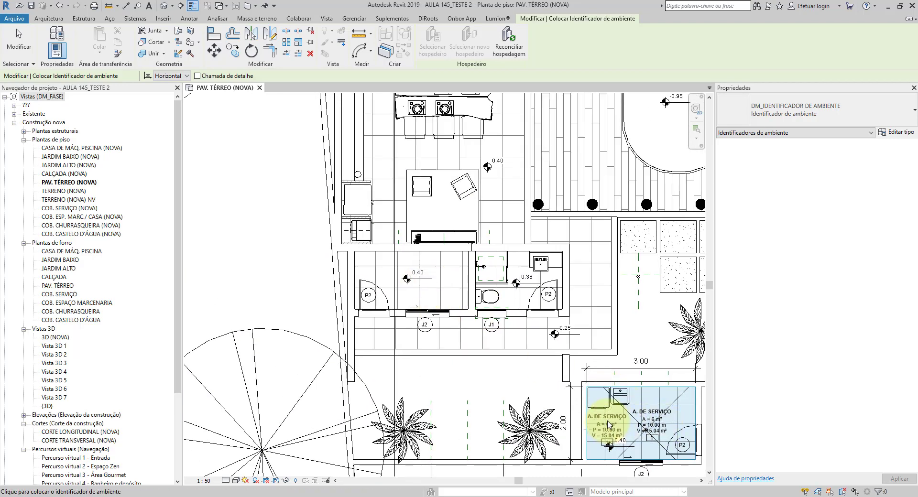
# Step: Place a trial DM_IDENTIFICADOR DE AMBIENTE tag beside the existing A. DE SERVIÇO tag, and delete it
pyautogui.click(607, 424)
pyautogui.scroll(3, 609, 425)
pyautogui.press('Escape')
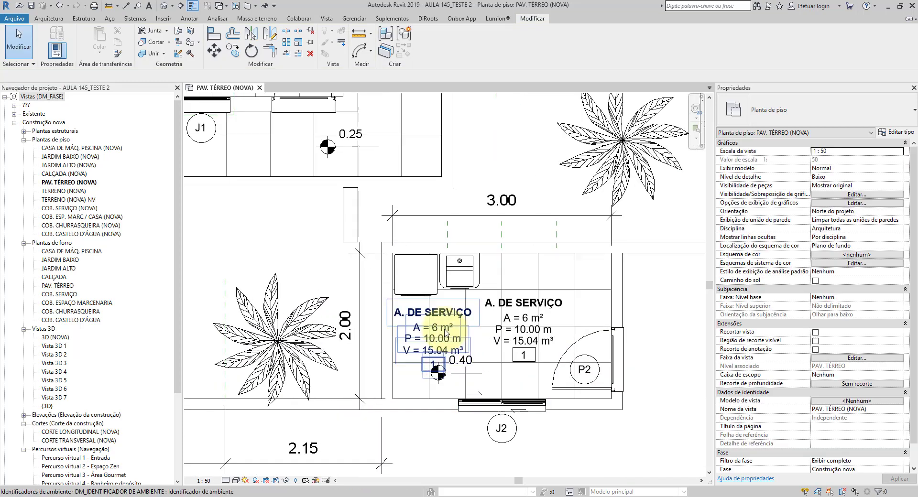
pyautogui.click(445, 333)
pyautogui.press('Delete')
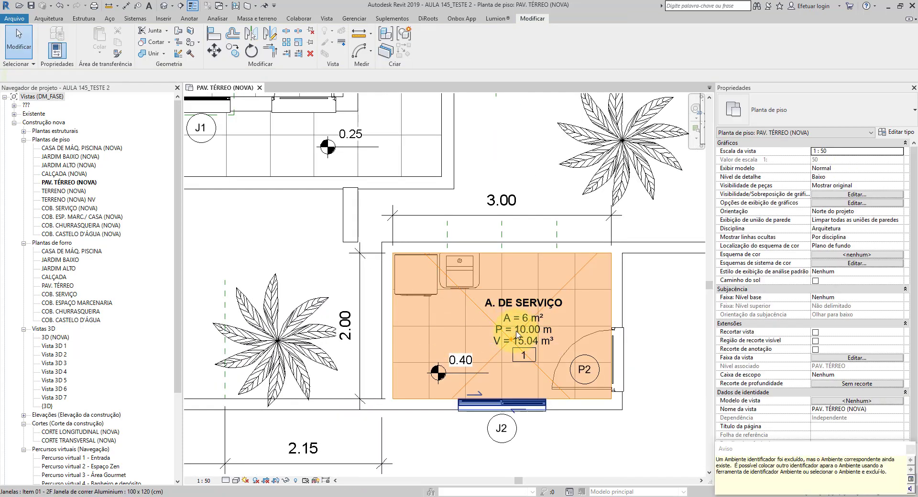
# Step: Change the existing A. DE SERVIÇO tag's type to Identificador de ambiente com área from the DM_IDENTIFICADOR DE AMBIENTE family
pyautogui.scroll(1, 536, 323)
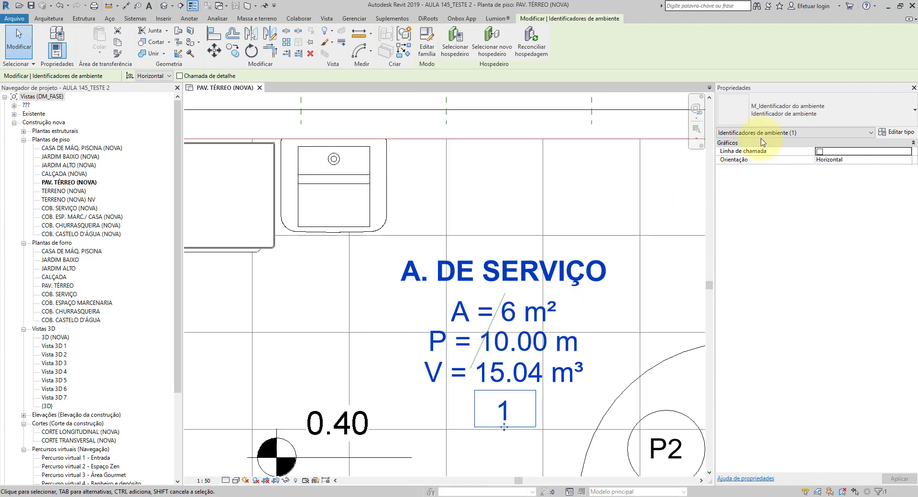
pyautogui.click(791, 112)
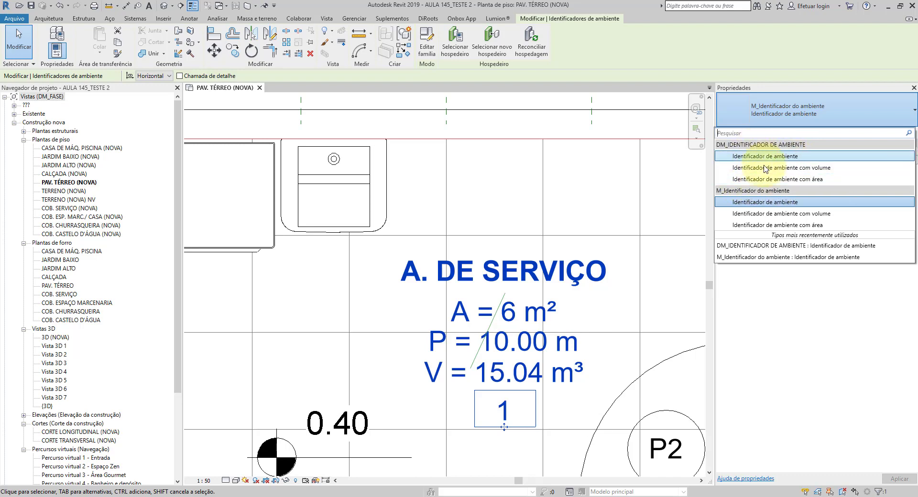
pyautogui.click(784, 180)
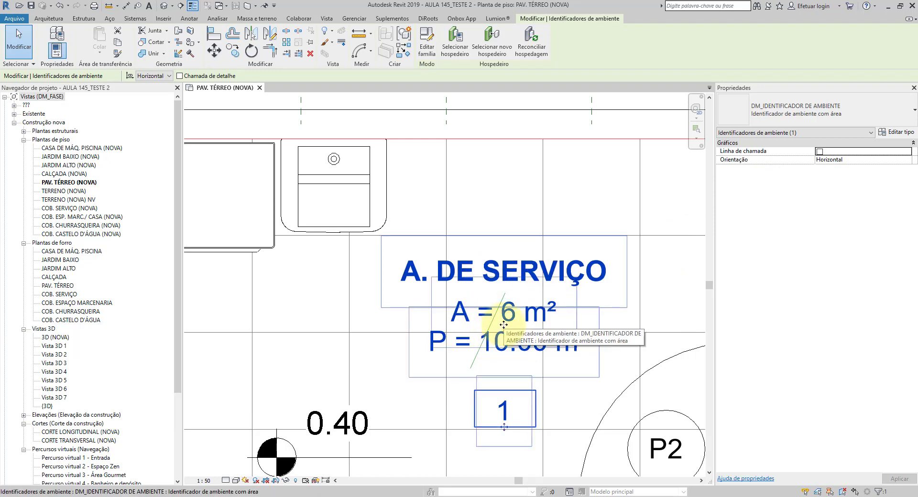
# Step: Change the A. DE SERVIÇO room tag's type to Identificador de ambiente from the DM_IDENTIFICADOR DE AMBIENTE family
pyautogui.click(784, 113)
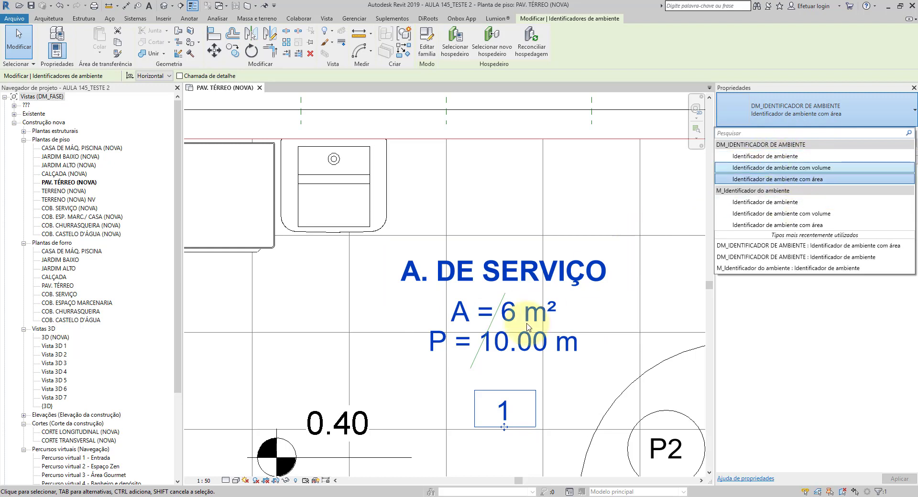
pyautogui.click(811, 121)
pyautogui.click(812, 122)
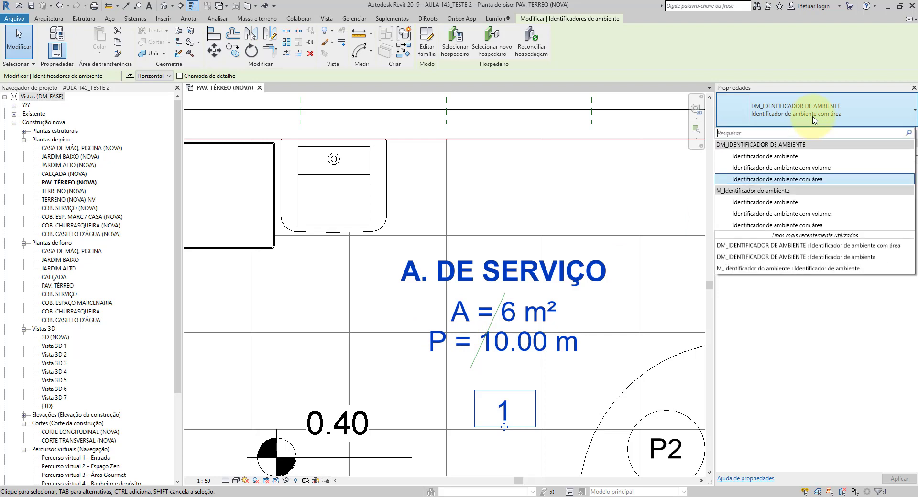
pyautogui.click(791, 156)
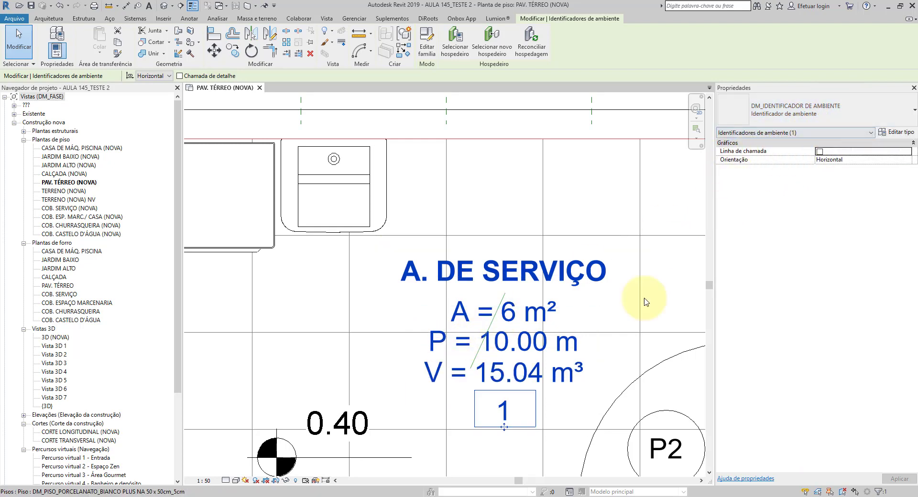
# Step: Review the available room tag types, deselect the A. DE SERVIÇO tag, and examine its area, perimeter, volume and number lines up close
pyautogui.scroll(-2, 389, 261)
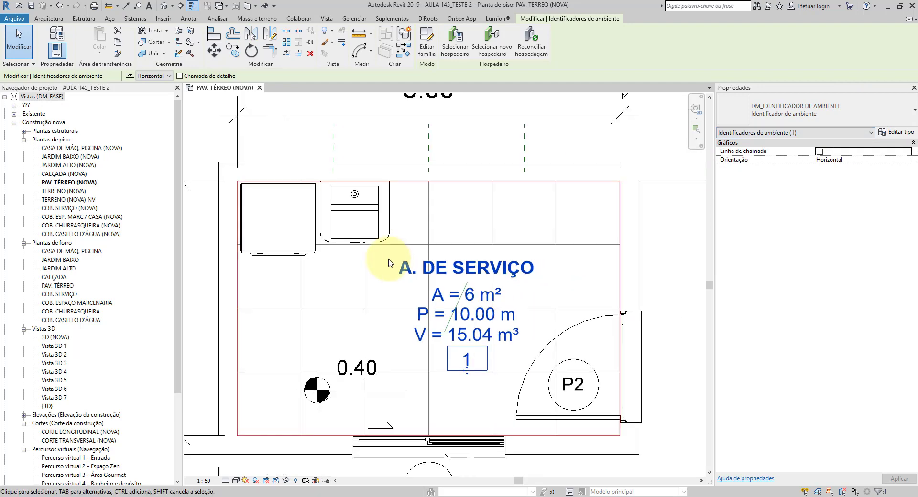
pyautogui.click(792, 116)
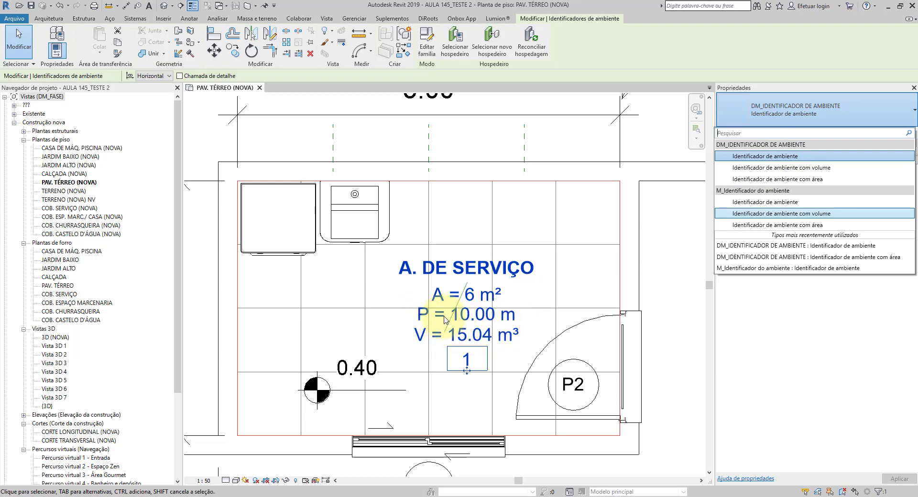
pyautogui.click(488, 288)
pyautogui.press('Escape')
pyautogui.scroll(-2, 473, 337)
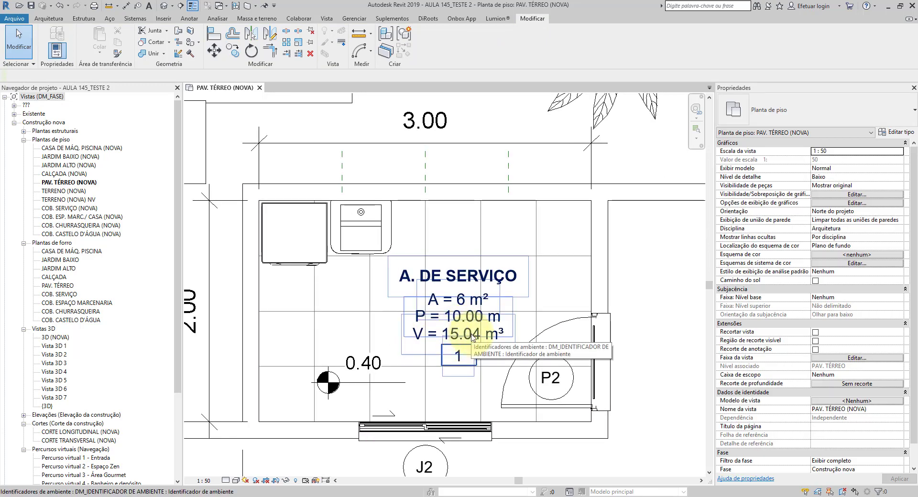
pyautogui.scroll(3, 473, 337)
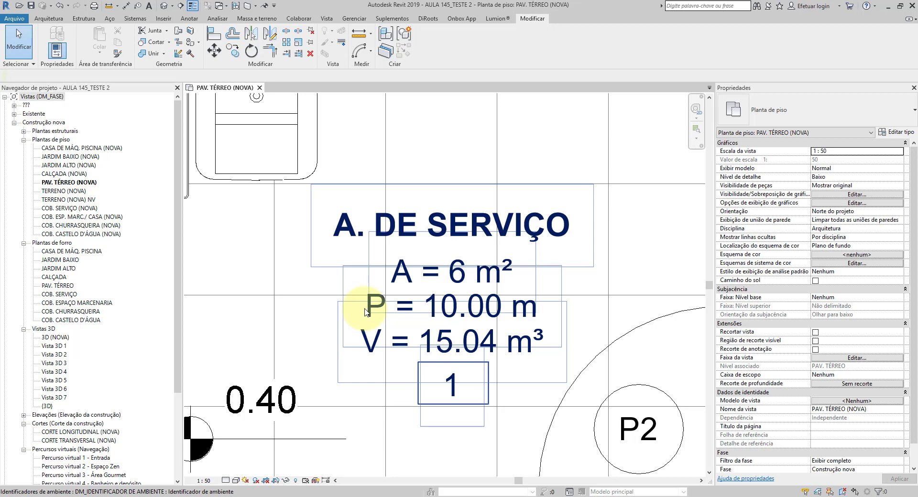
pyautogui.scroll(-1, 315, 252)
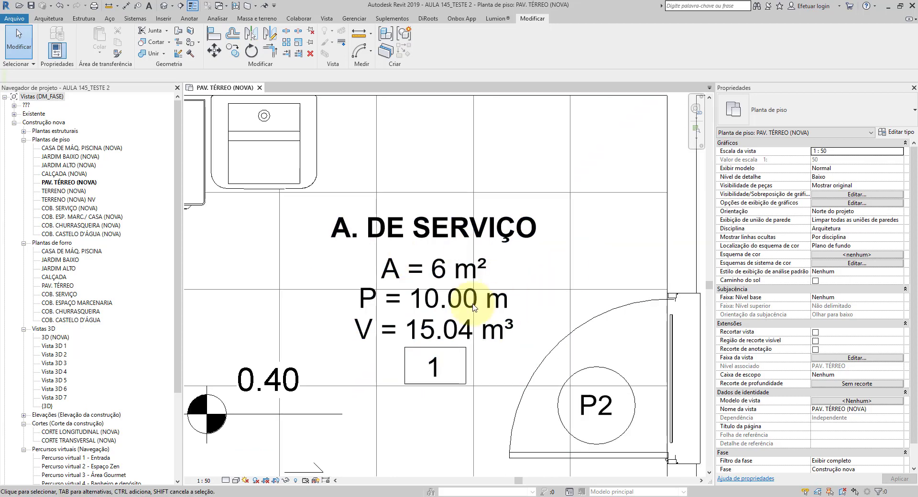
pyautogui.scroll(2, 419, 309)
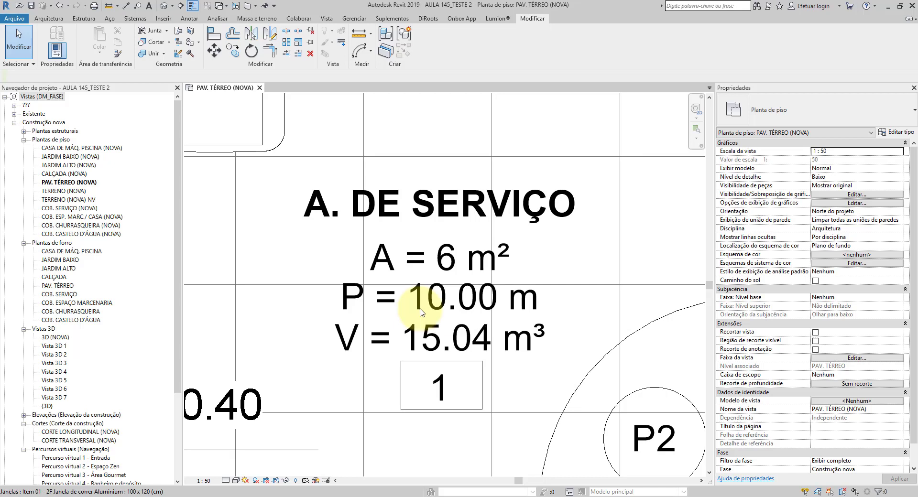